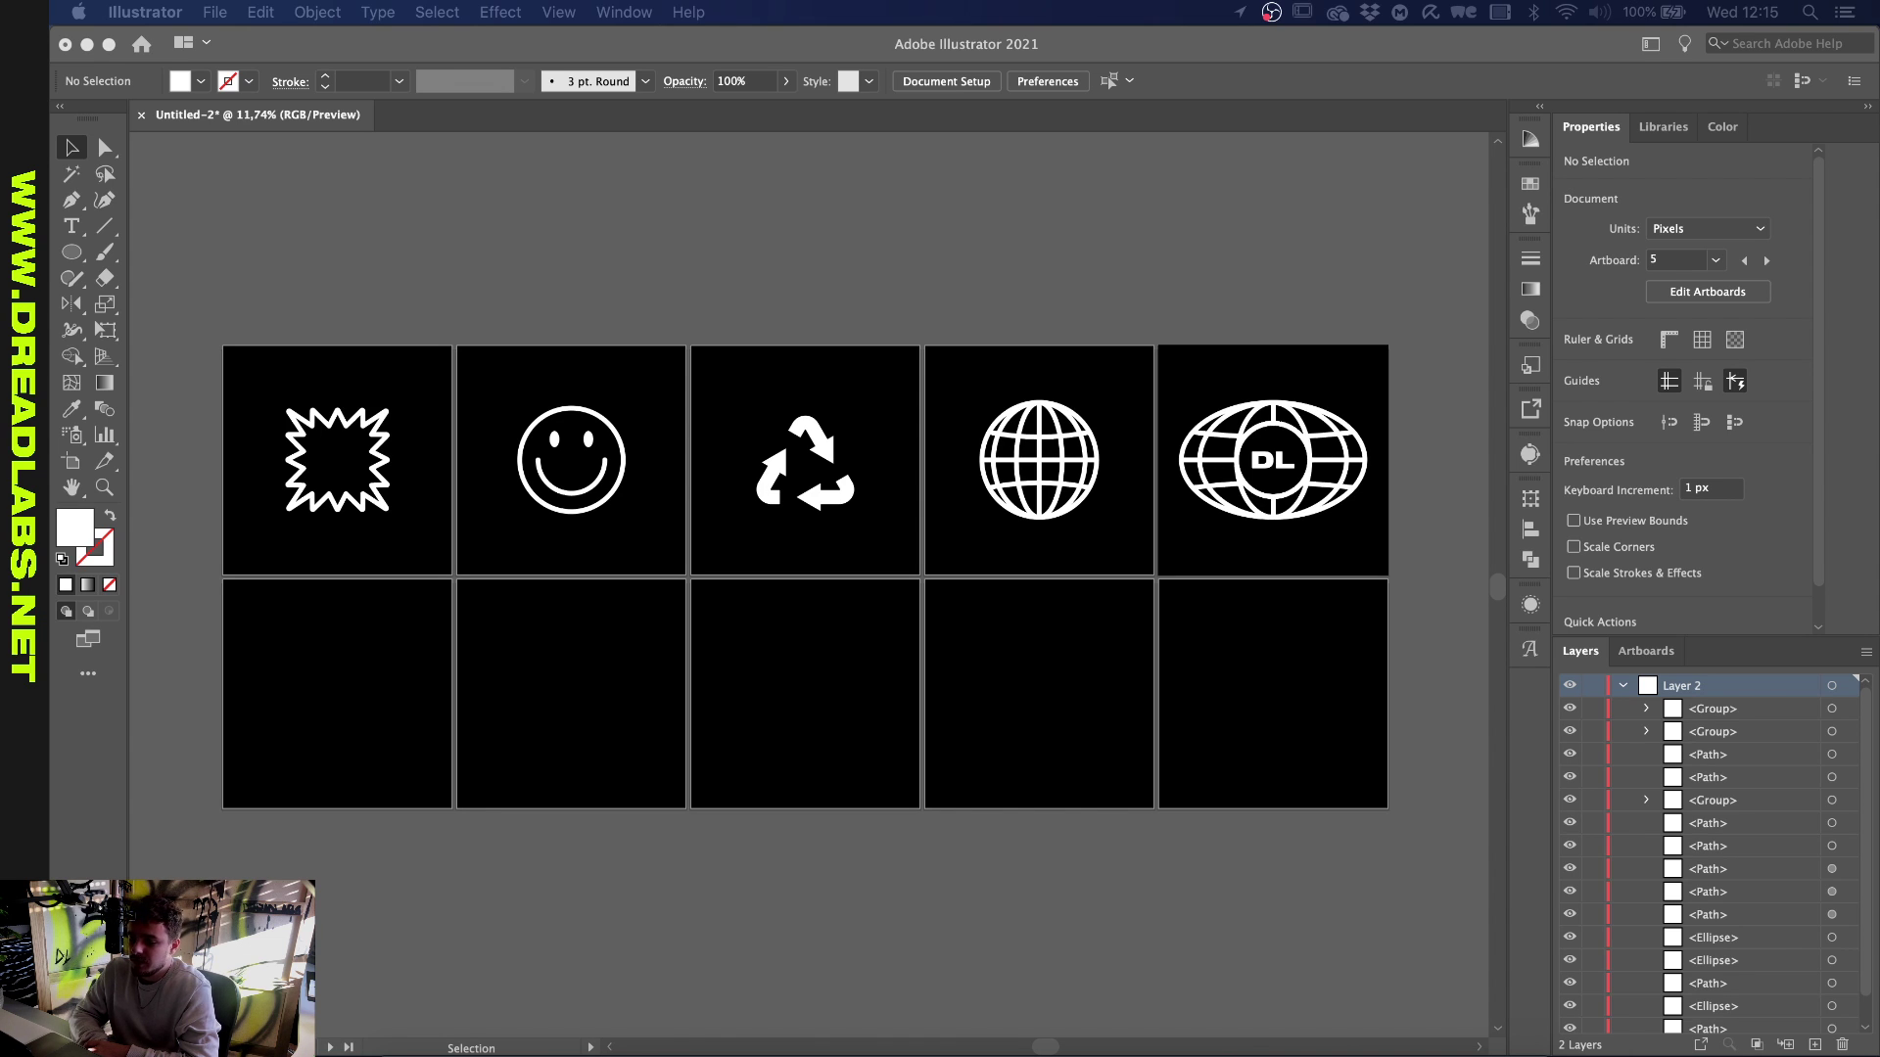
Collapse Layer 2 and add a new layer for the next icon
scroll(533, 672, up, 5)
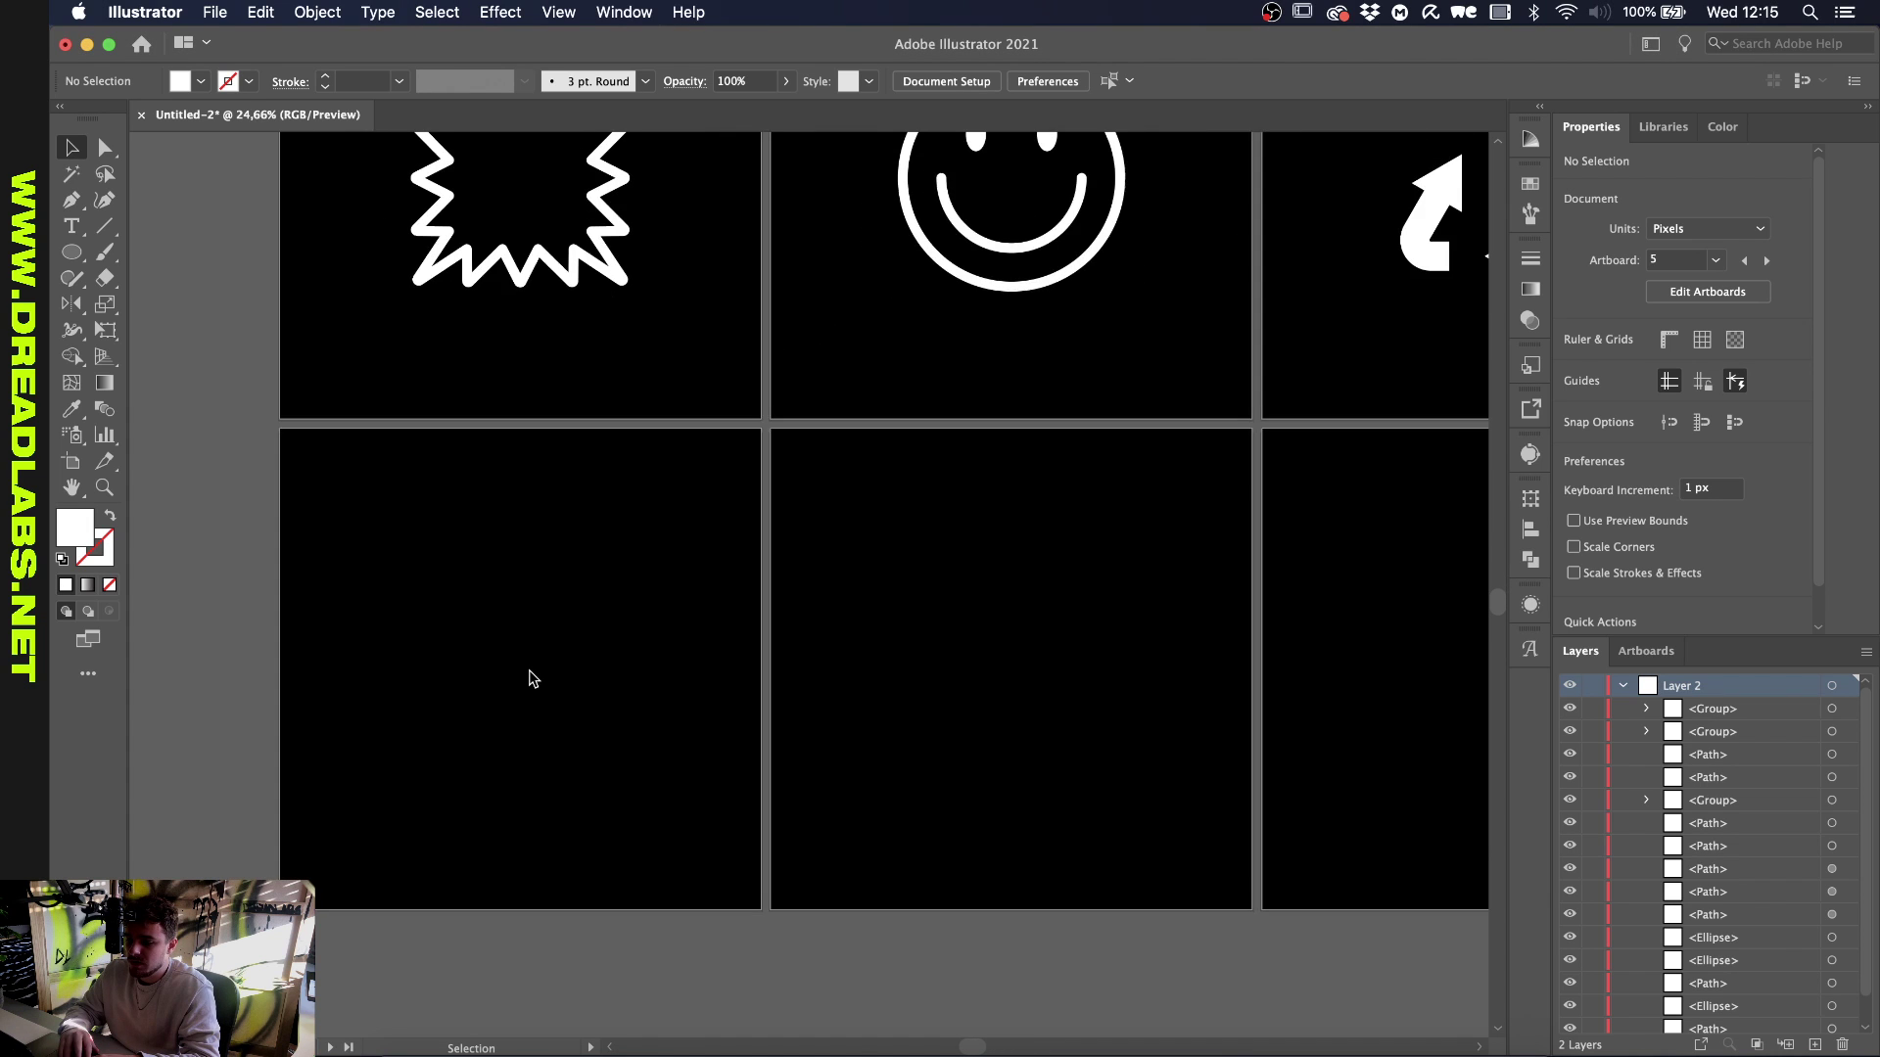
scroll(533, 679, up, 2)
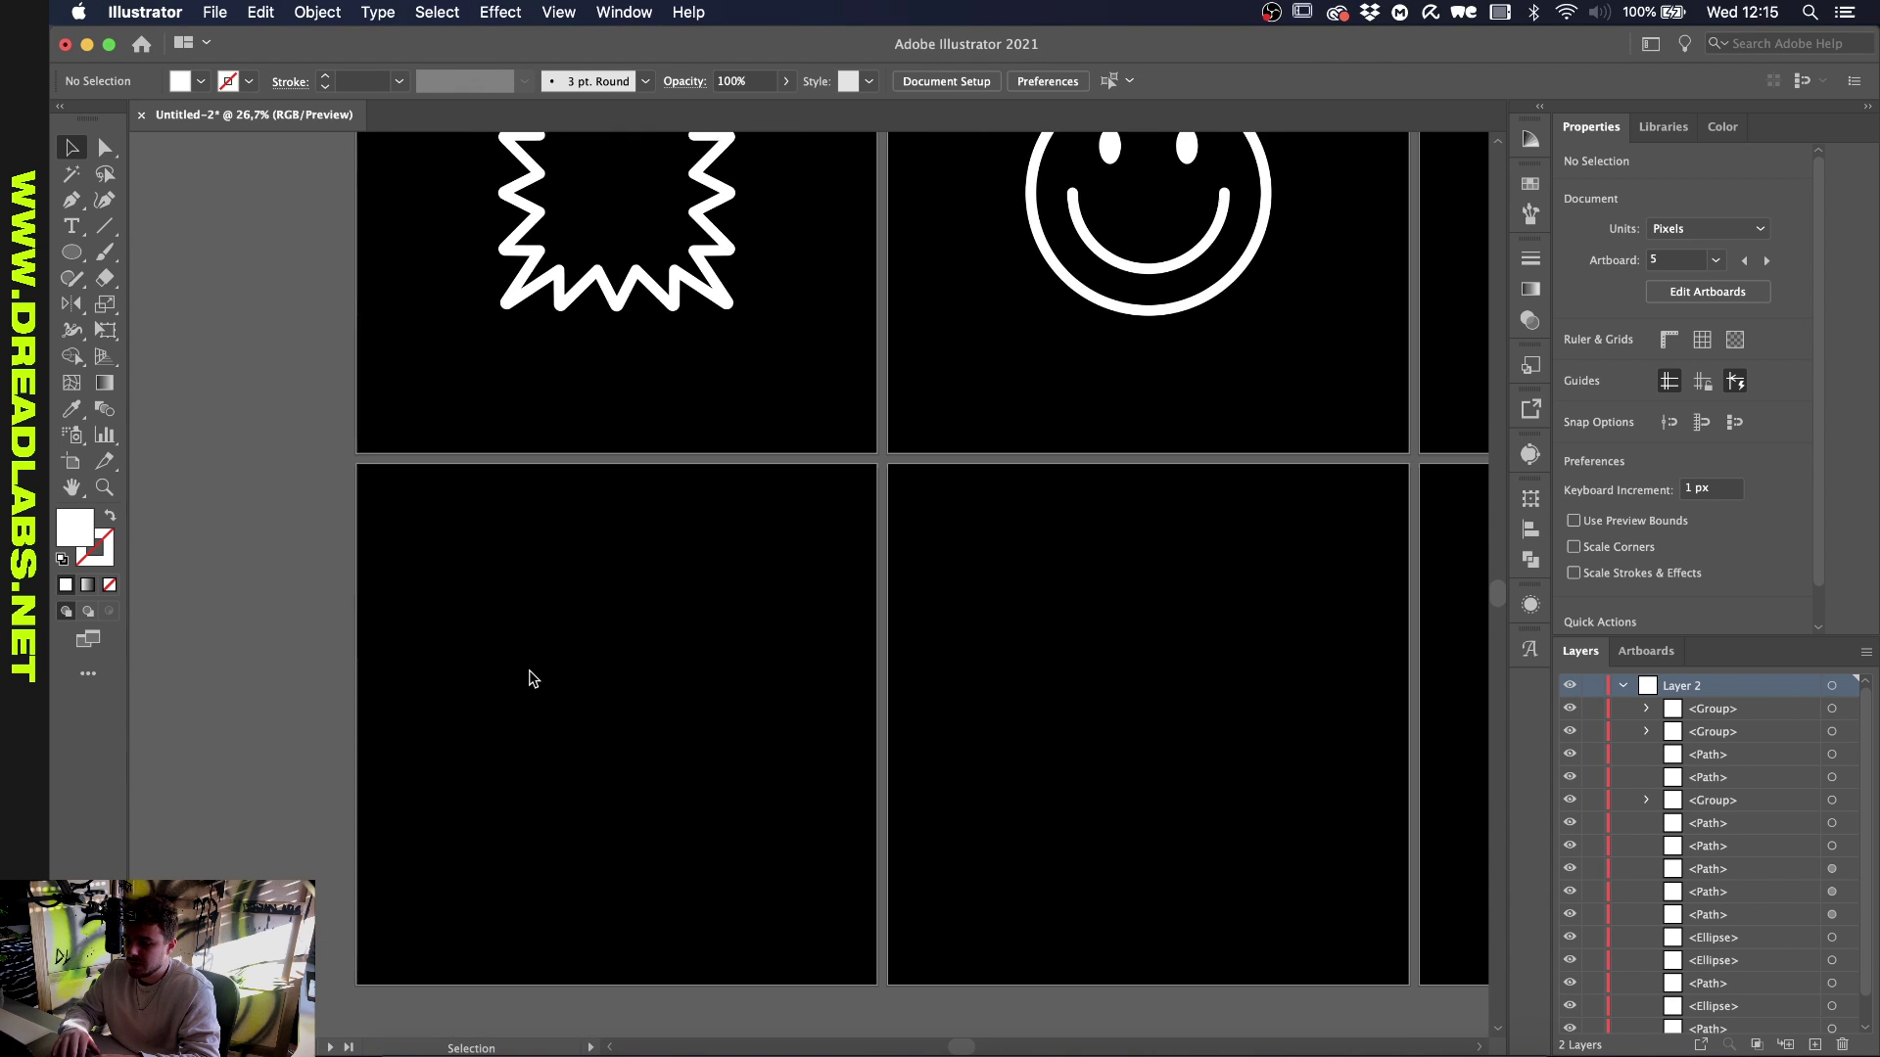
right_click(529, 678)
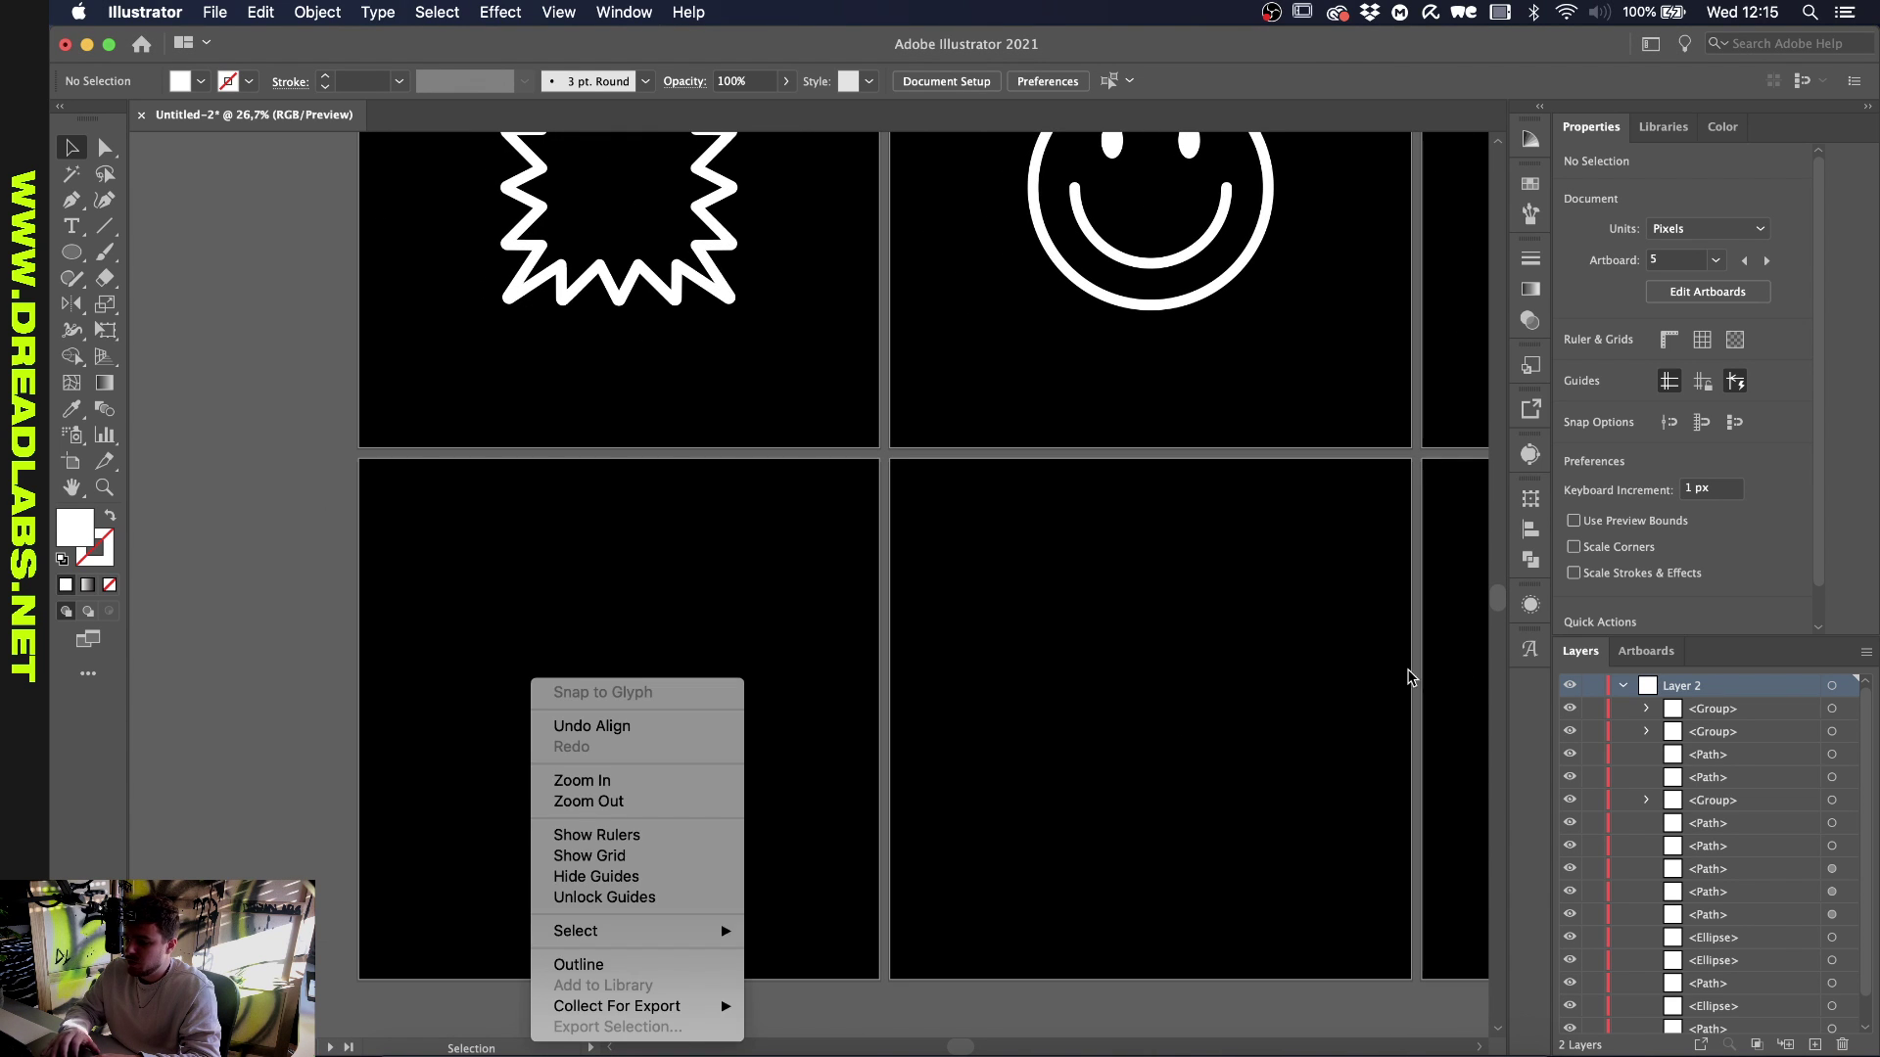
click(1634, 688)
click(1631, 690)
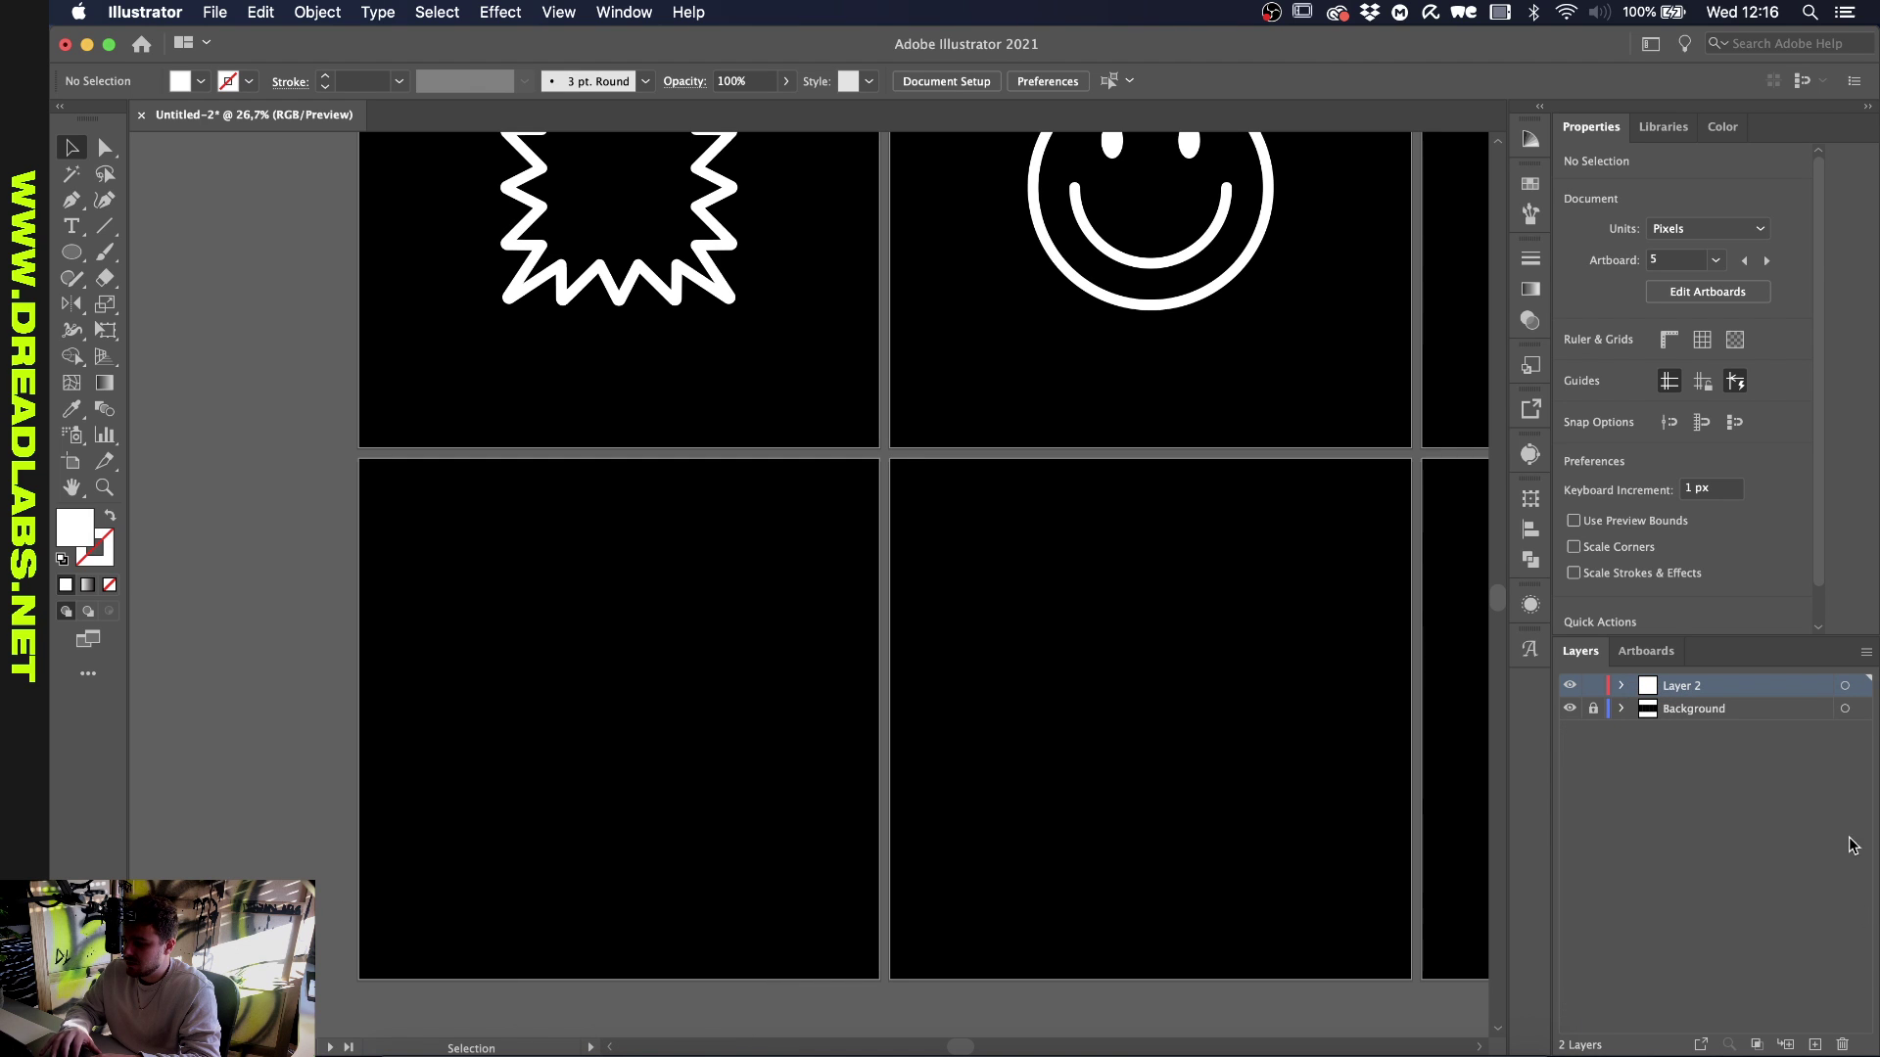
click(1814, 1044)
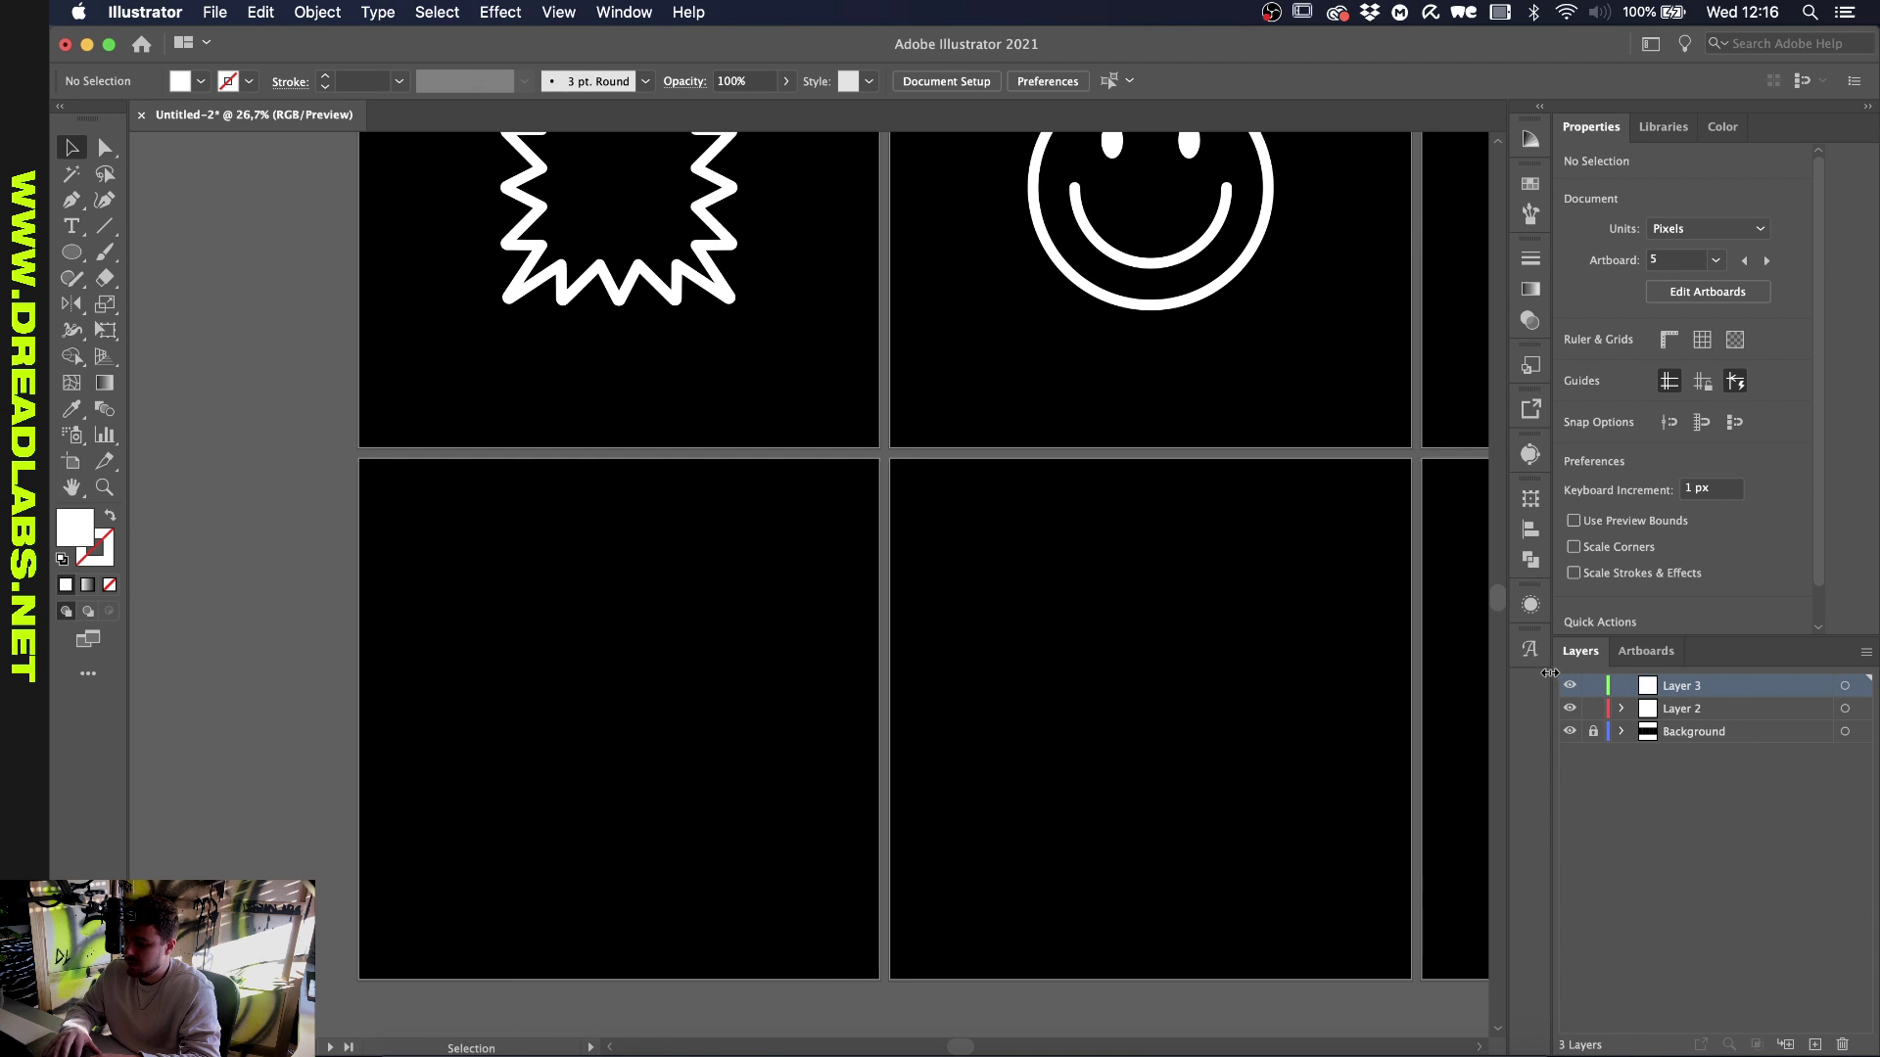
Draw an unfilled, white-stroked square, about 434 px per side, centred on the empty artboard
scroll(586, 561, up, 3)
click(71, 251)
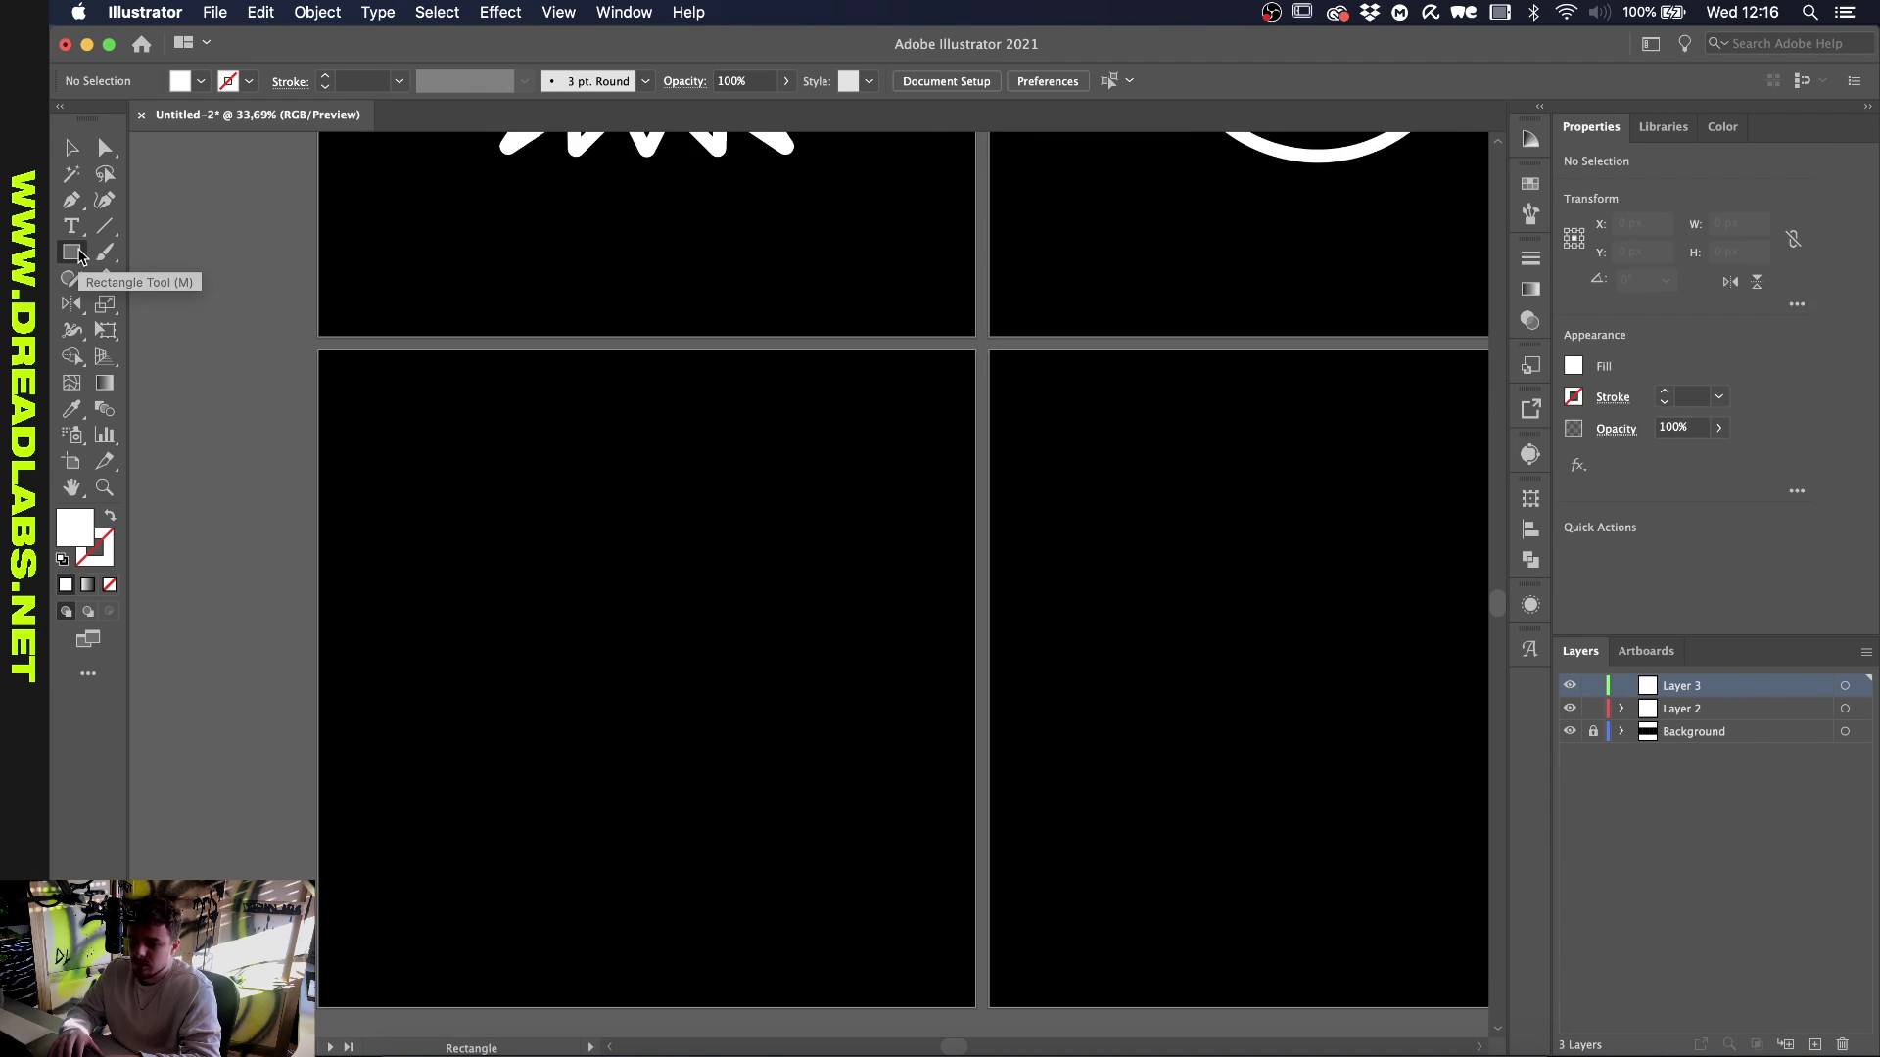
click(109, 515)
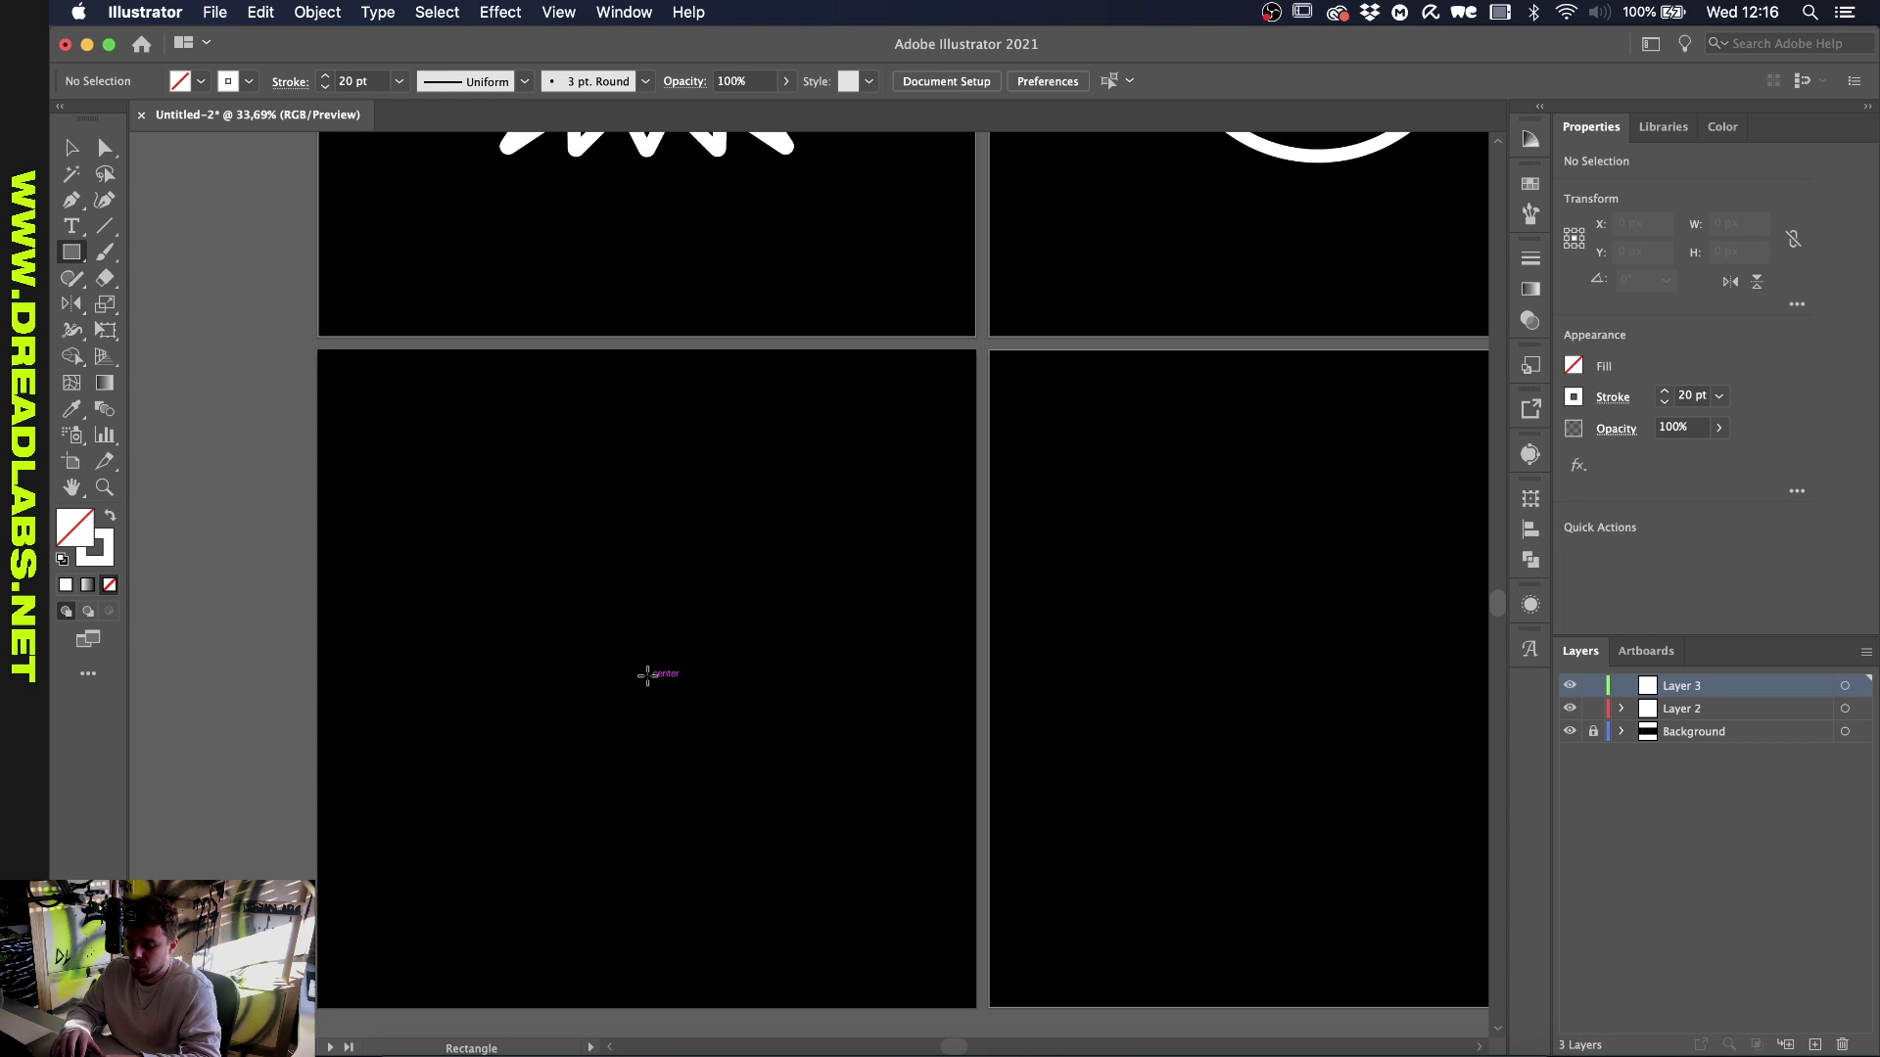
mouse_move(647, 676)
mouse_down()
mouse_move(826, 496)
mouse_move(764, 556)
mouse_move(790, 538)
mouse_up()
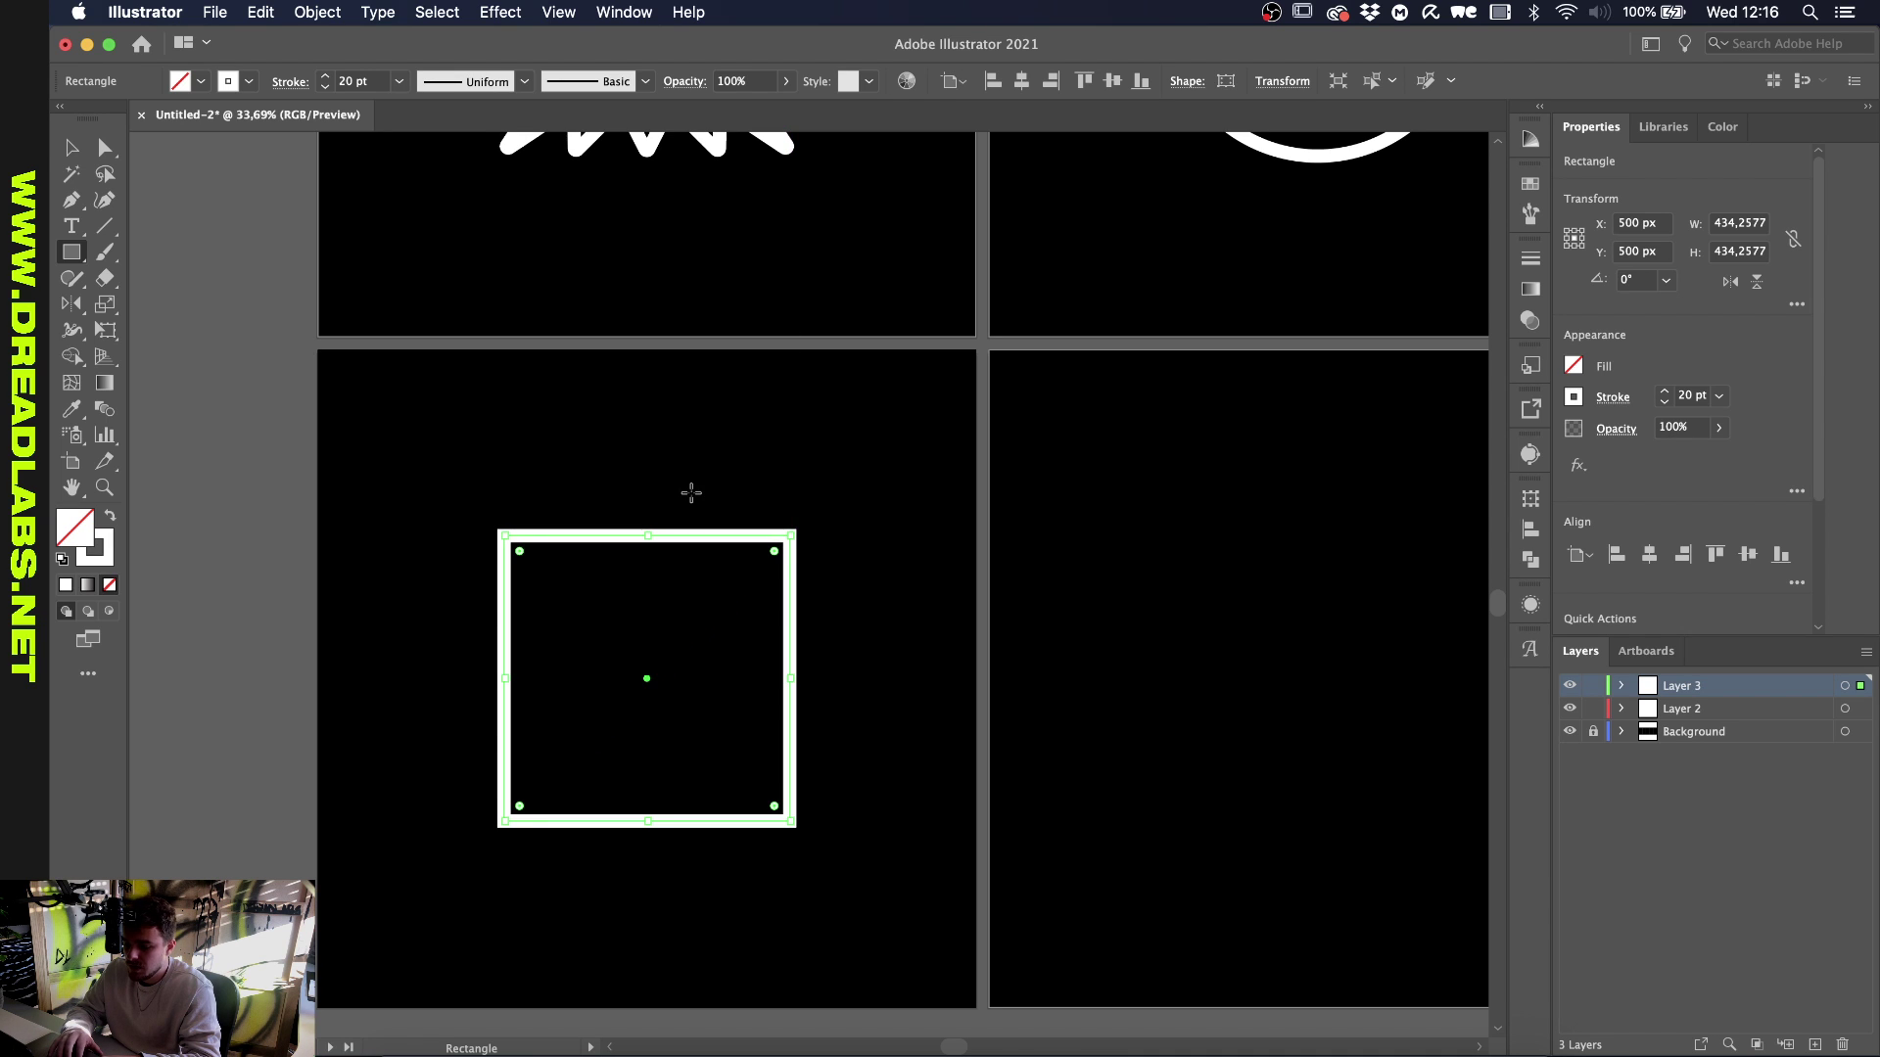
key(v)
scroll(661, 538, up, 5)
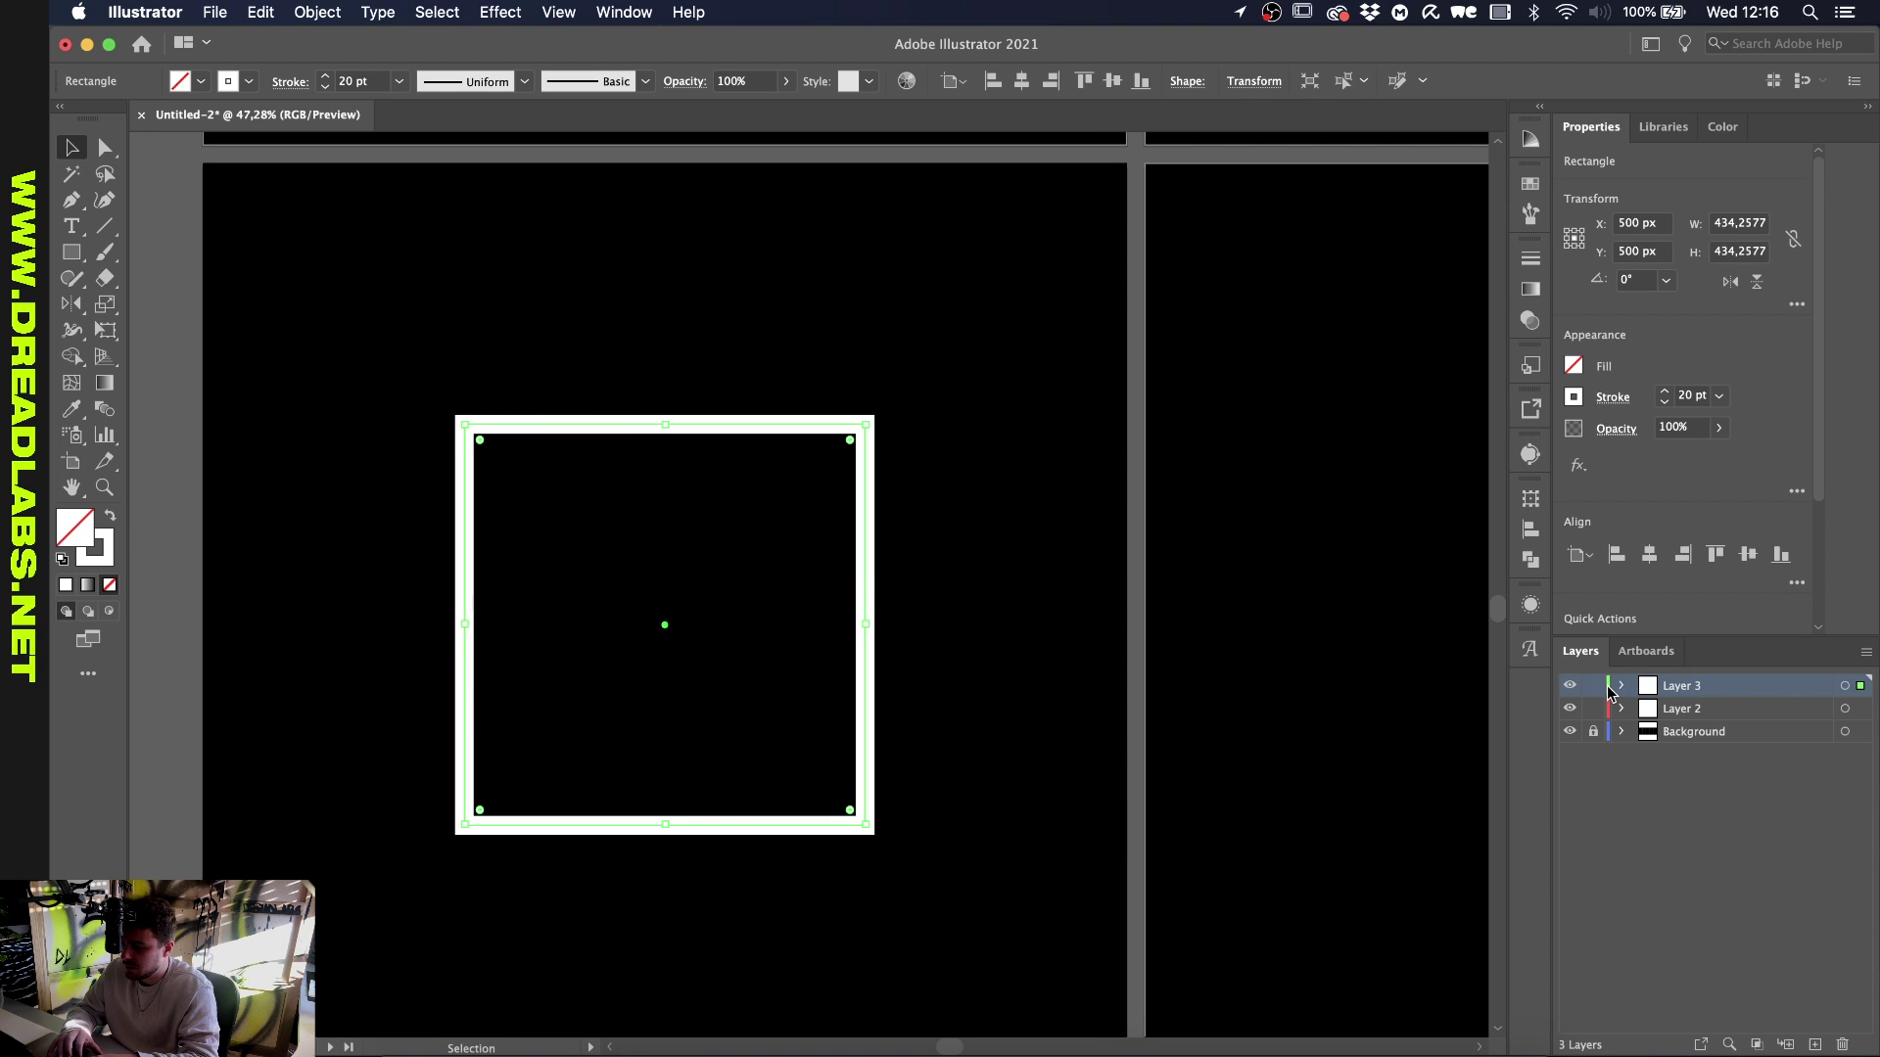
Expand the live rectangle into a plain square path
scroll(549, 637, up, 2)
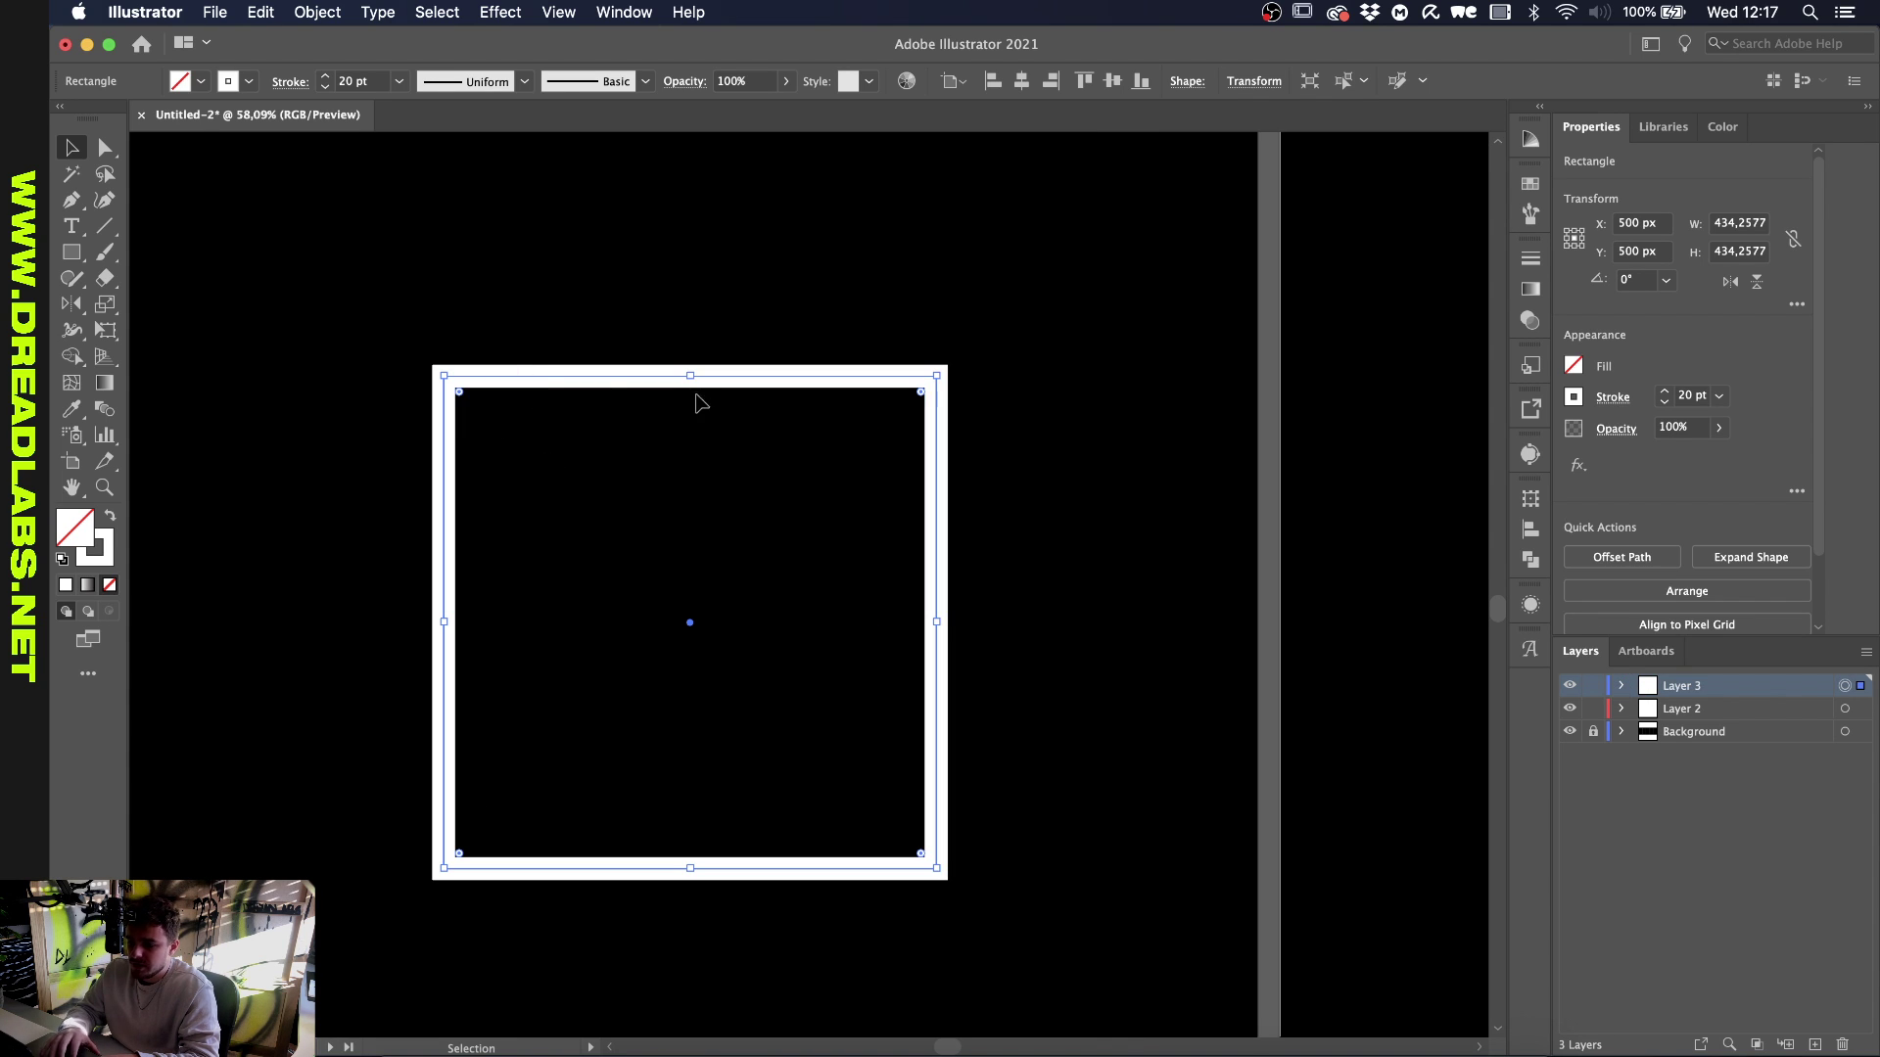
click(316, 12)
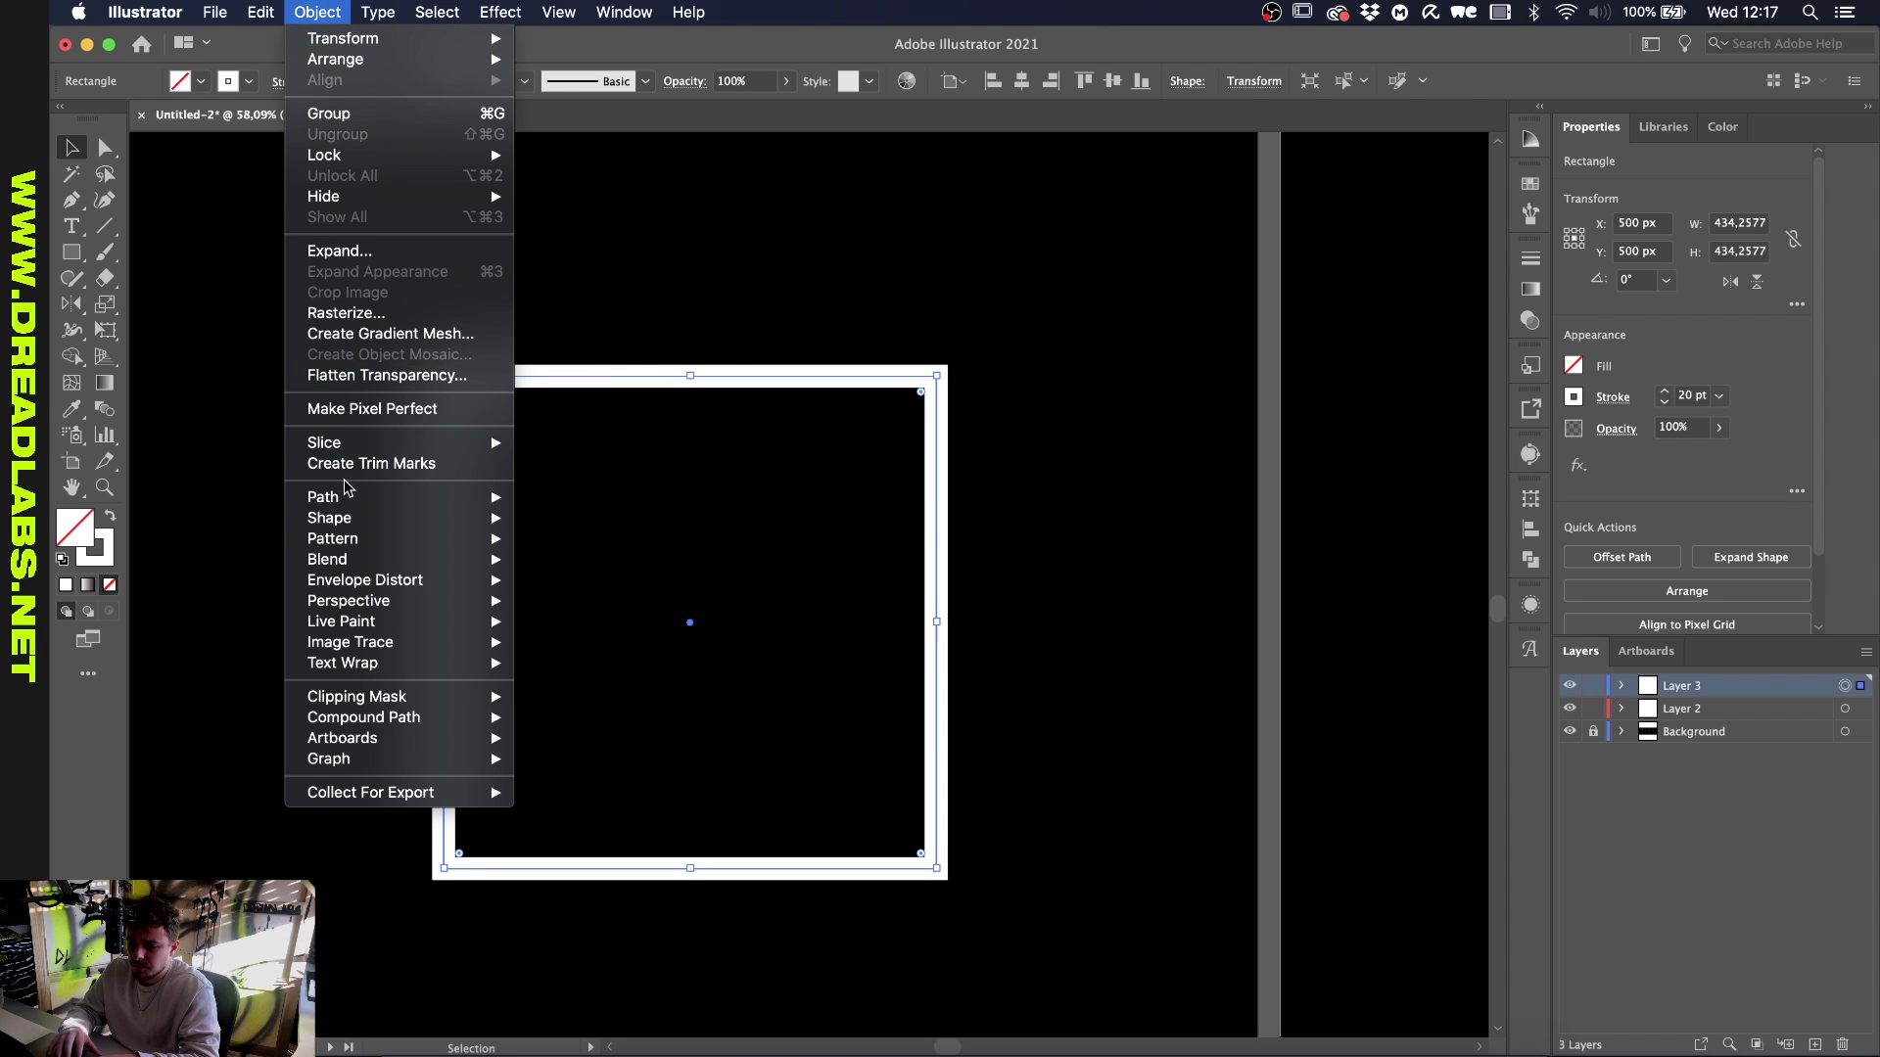
mouse_move(345, 497)
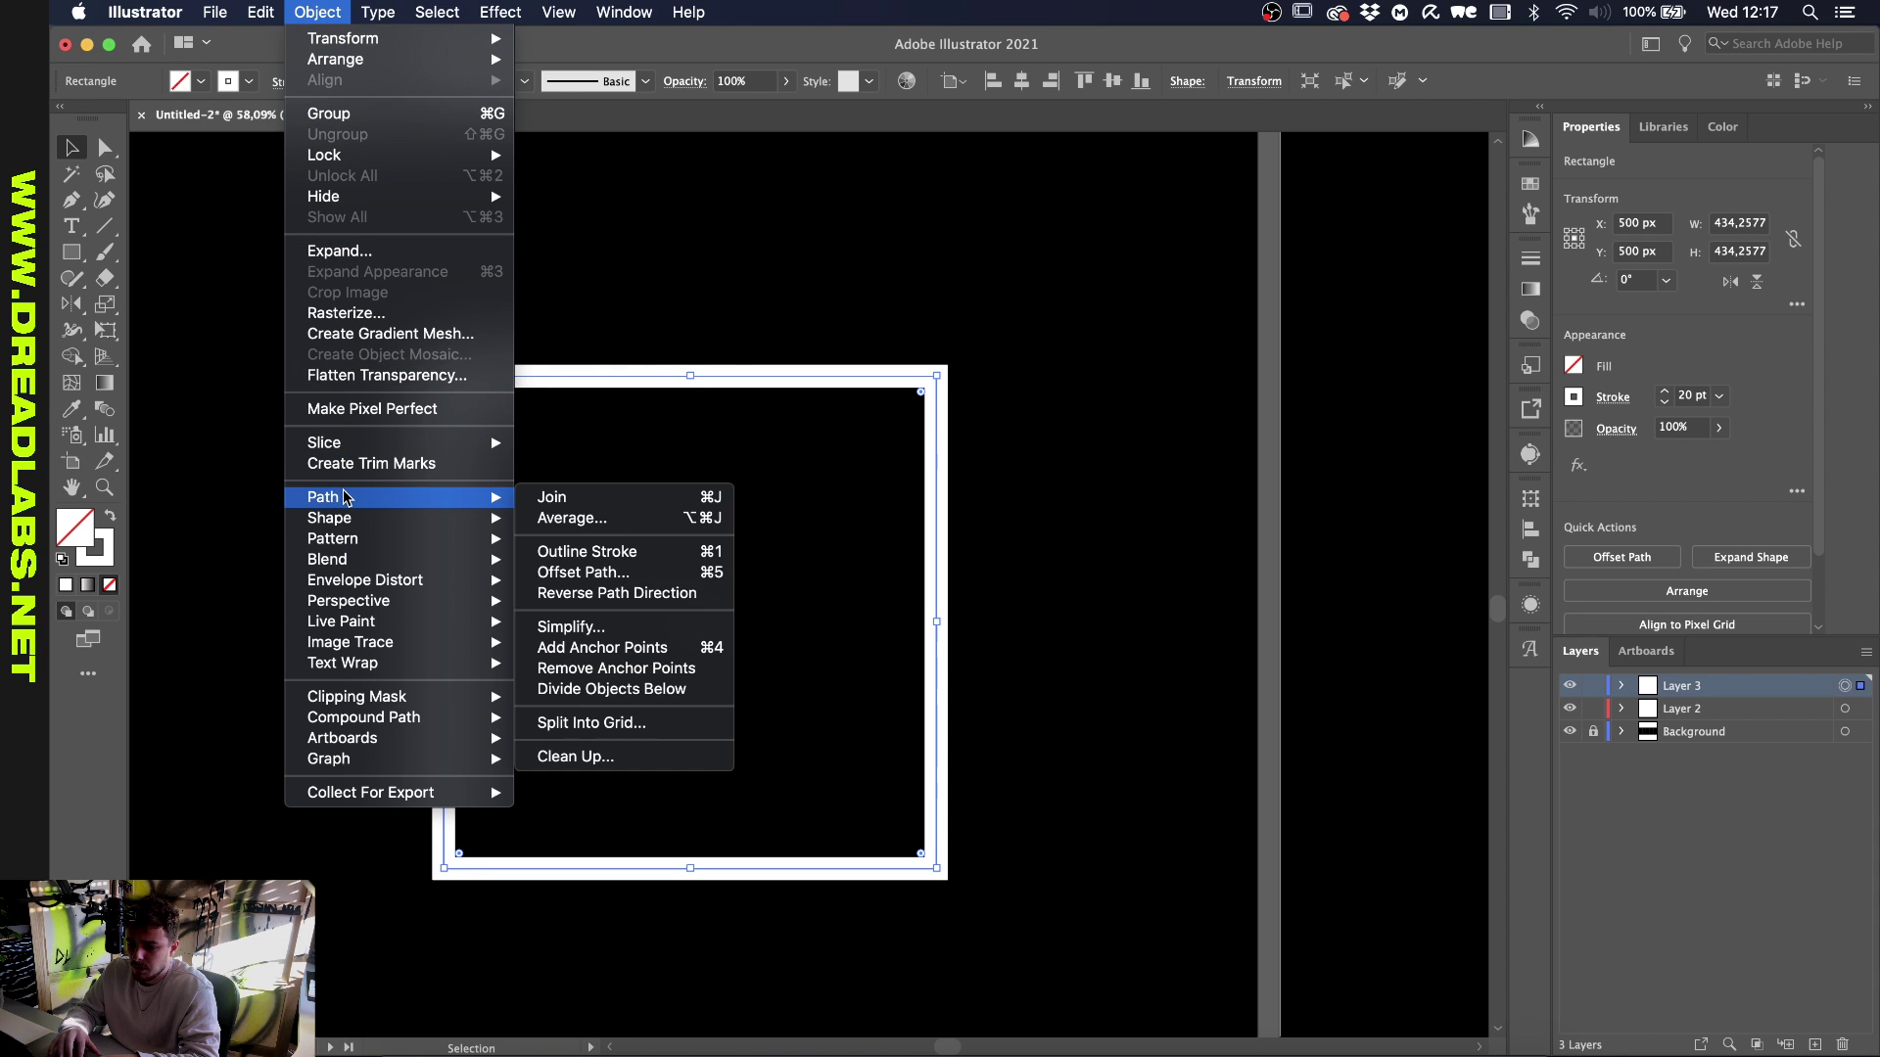
click(595, 649)
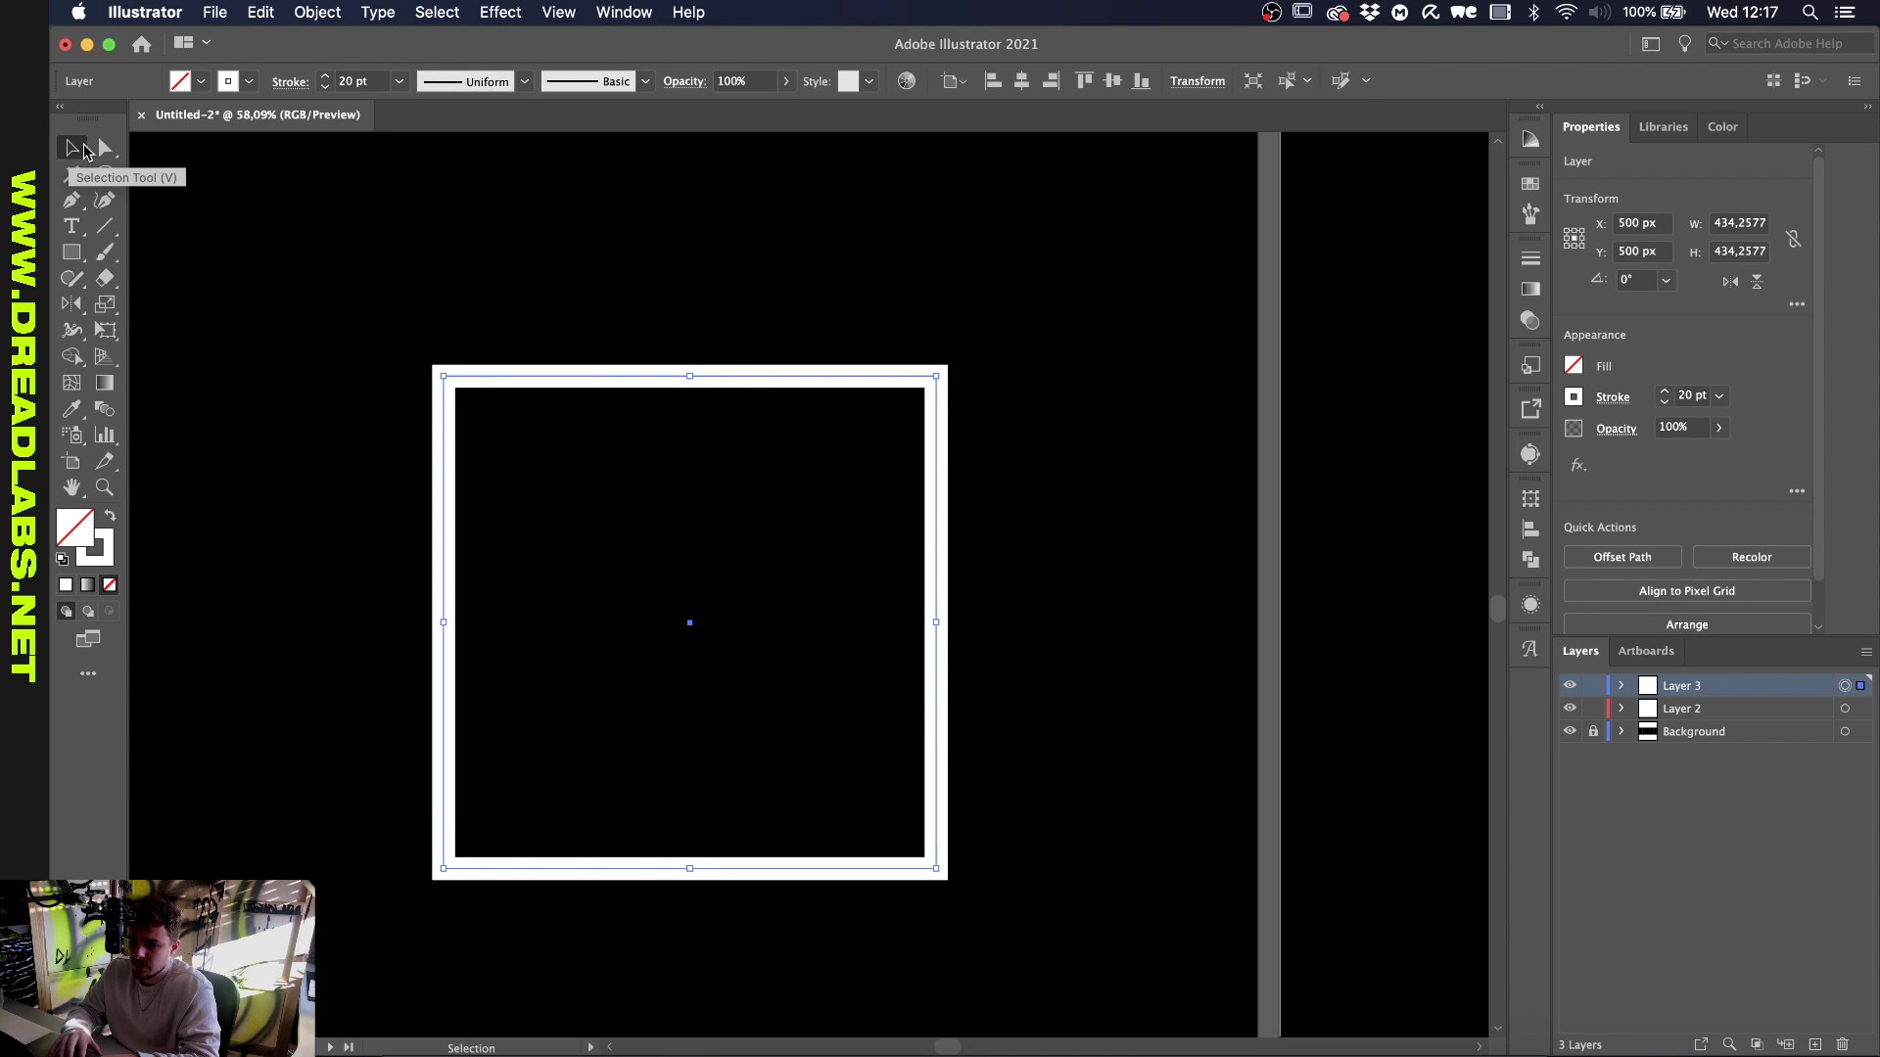
Run Add Anchor Points twice so each side gets evenly spaced extra anchors
click(102, 149)
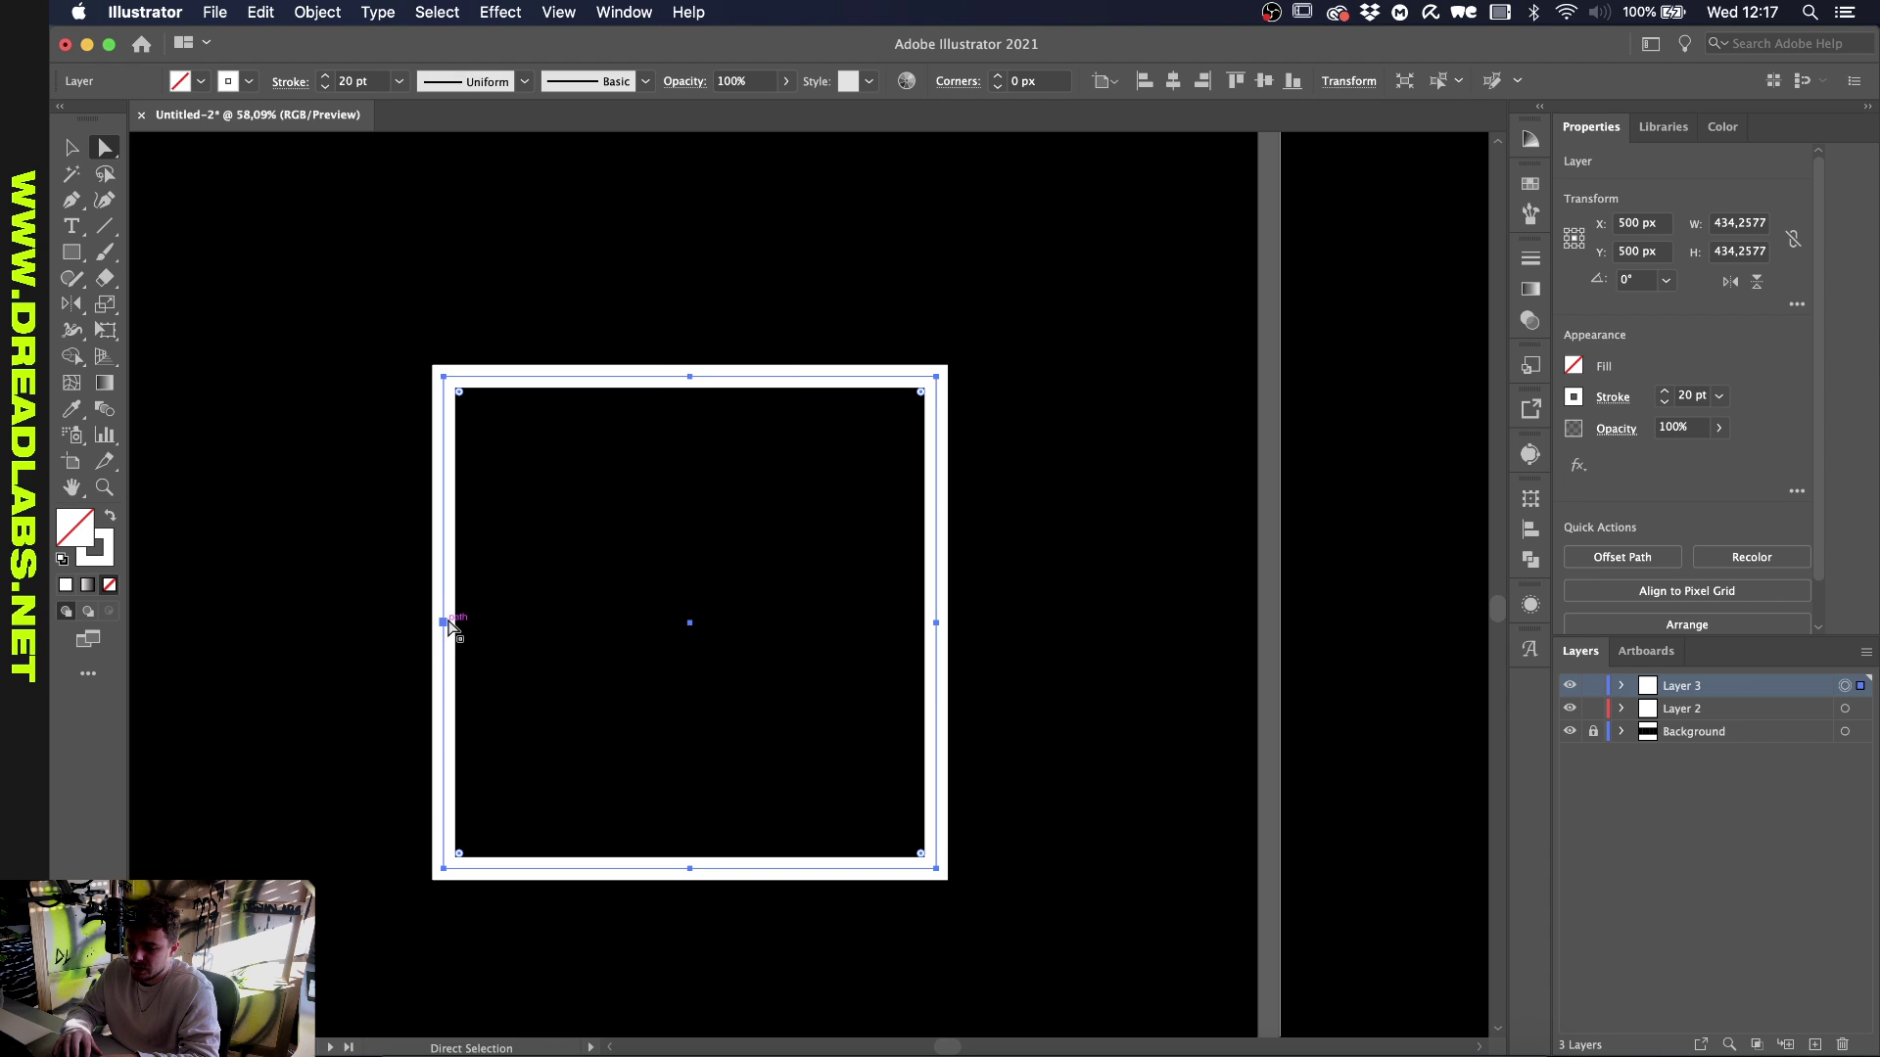
click(326, 14)
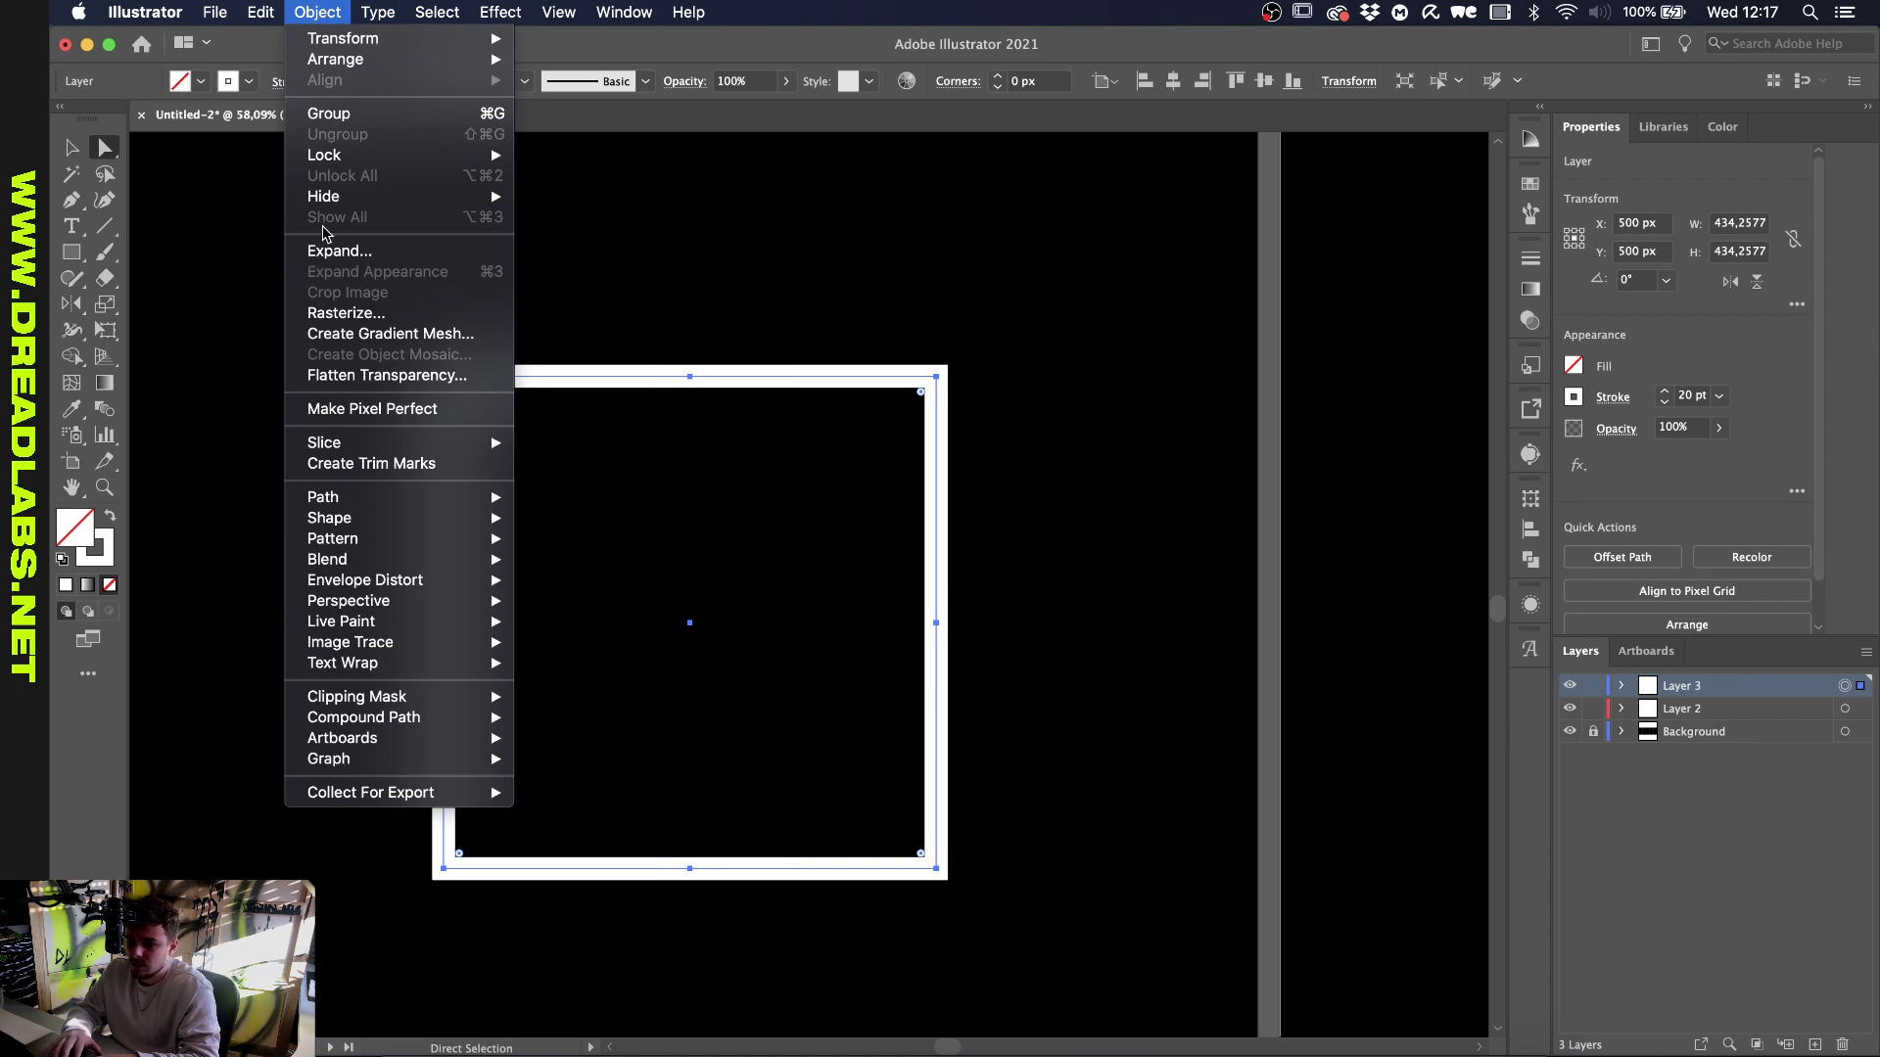
mouse_move(470, 497)
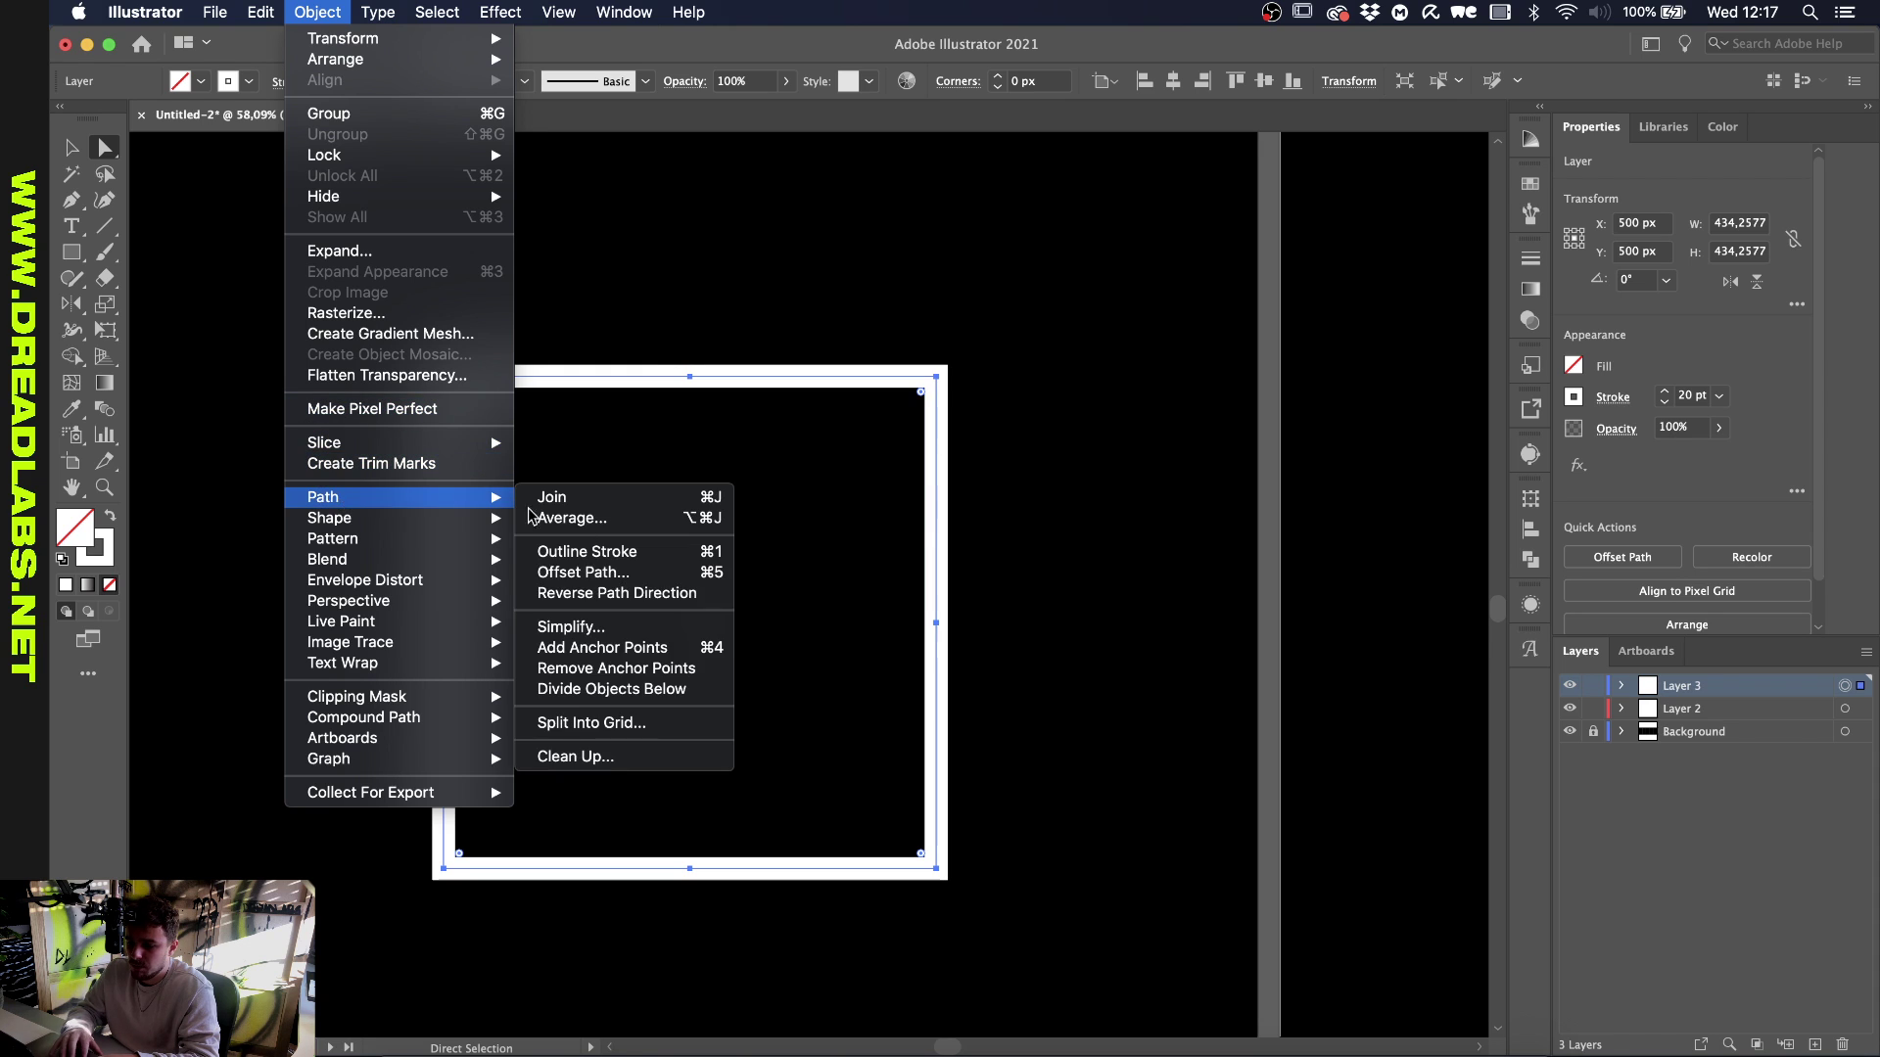
click(598, 651)
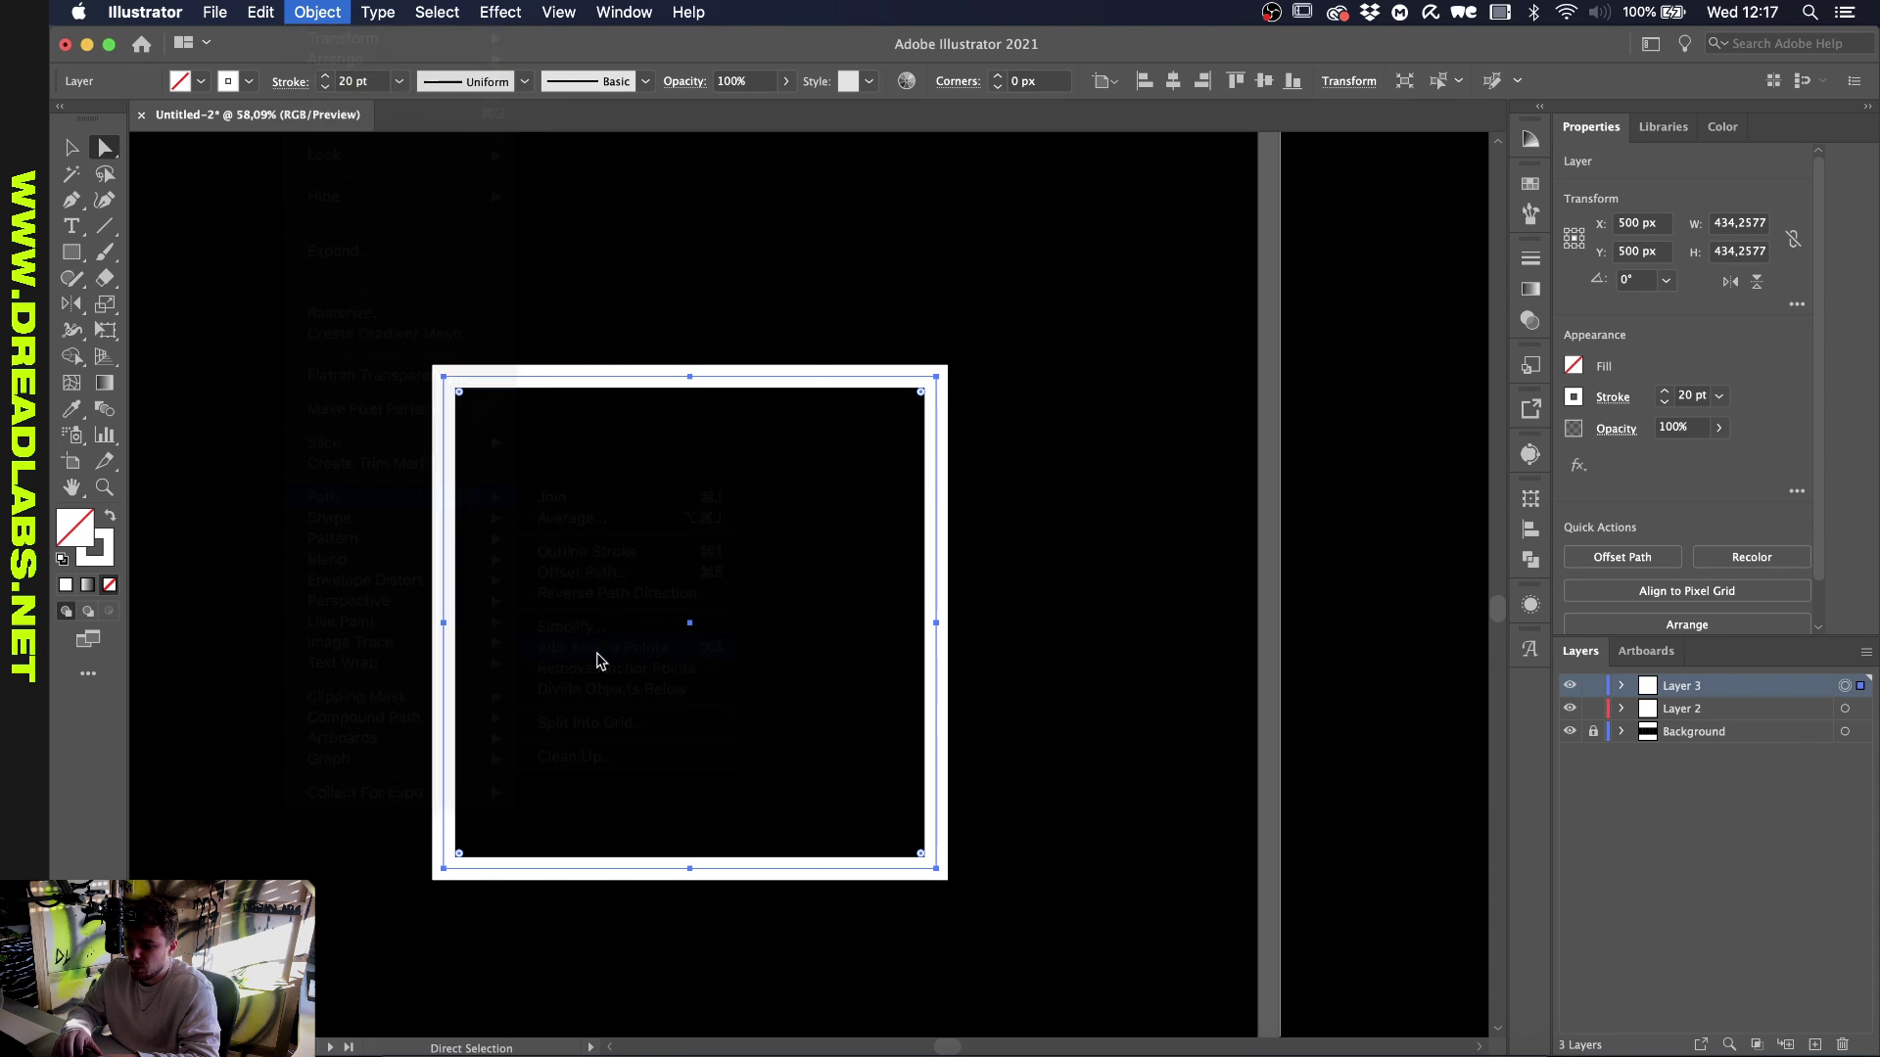
click(306, 14)
mouse_move(348, 499)
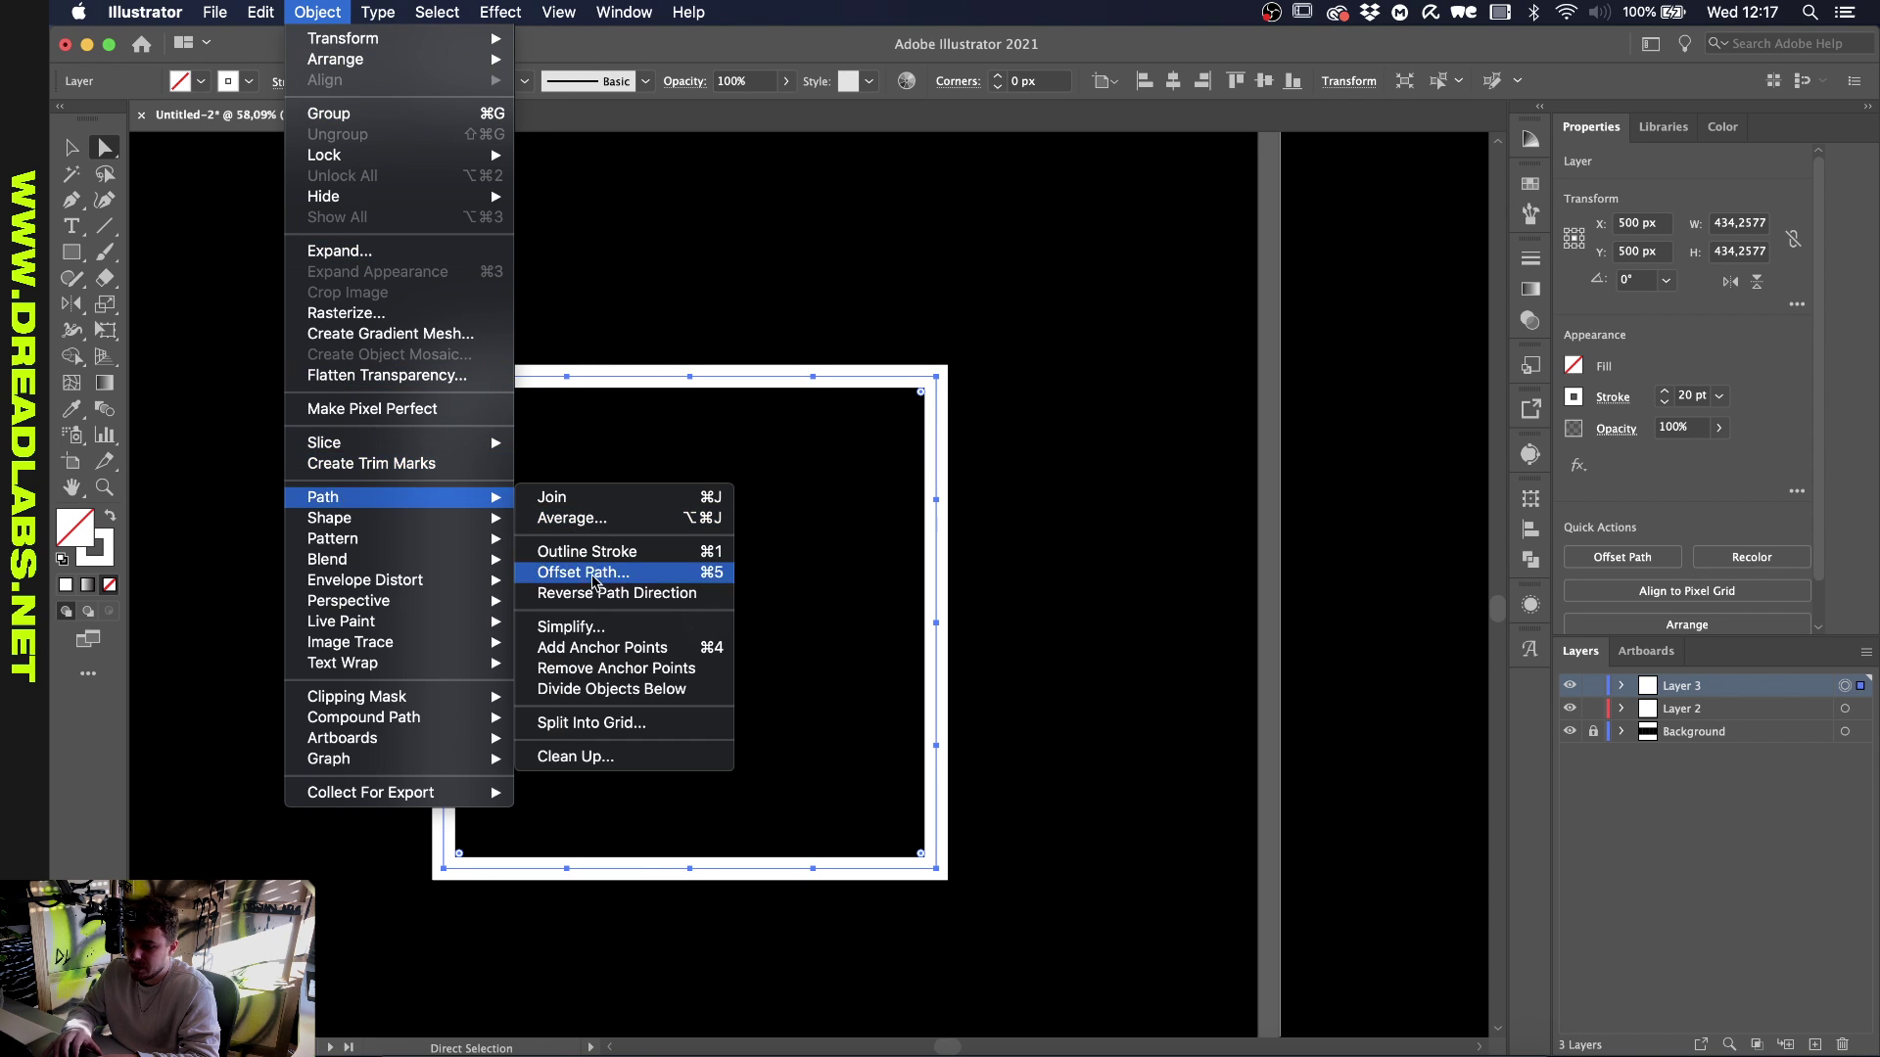
click(588, 644)
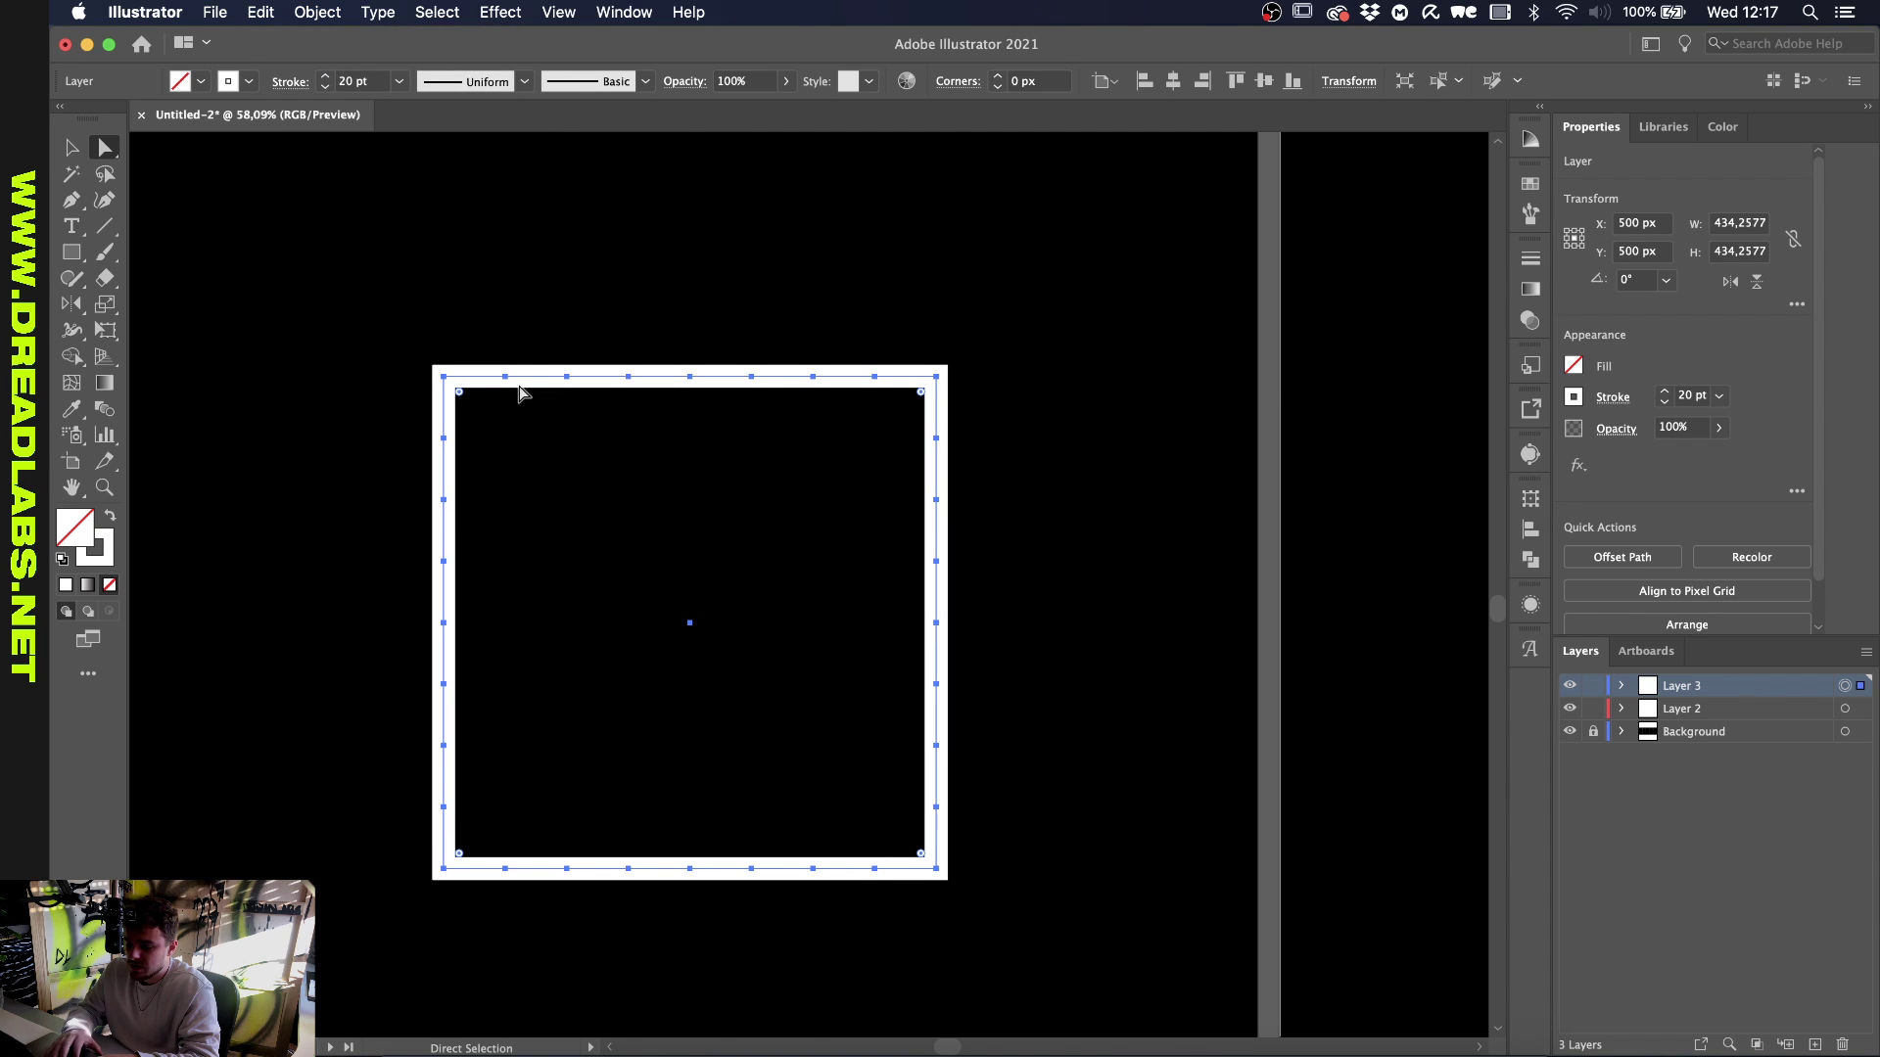
Try pulling a top-edge anchor into a peak, then undo the edit
drag(504, 377, 538, 524)
key(super+z)
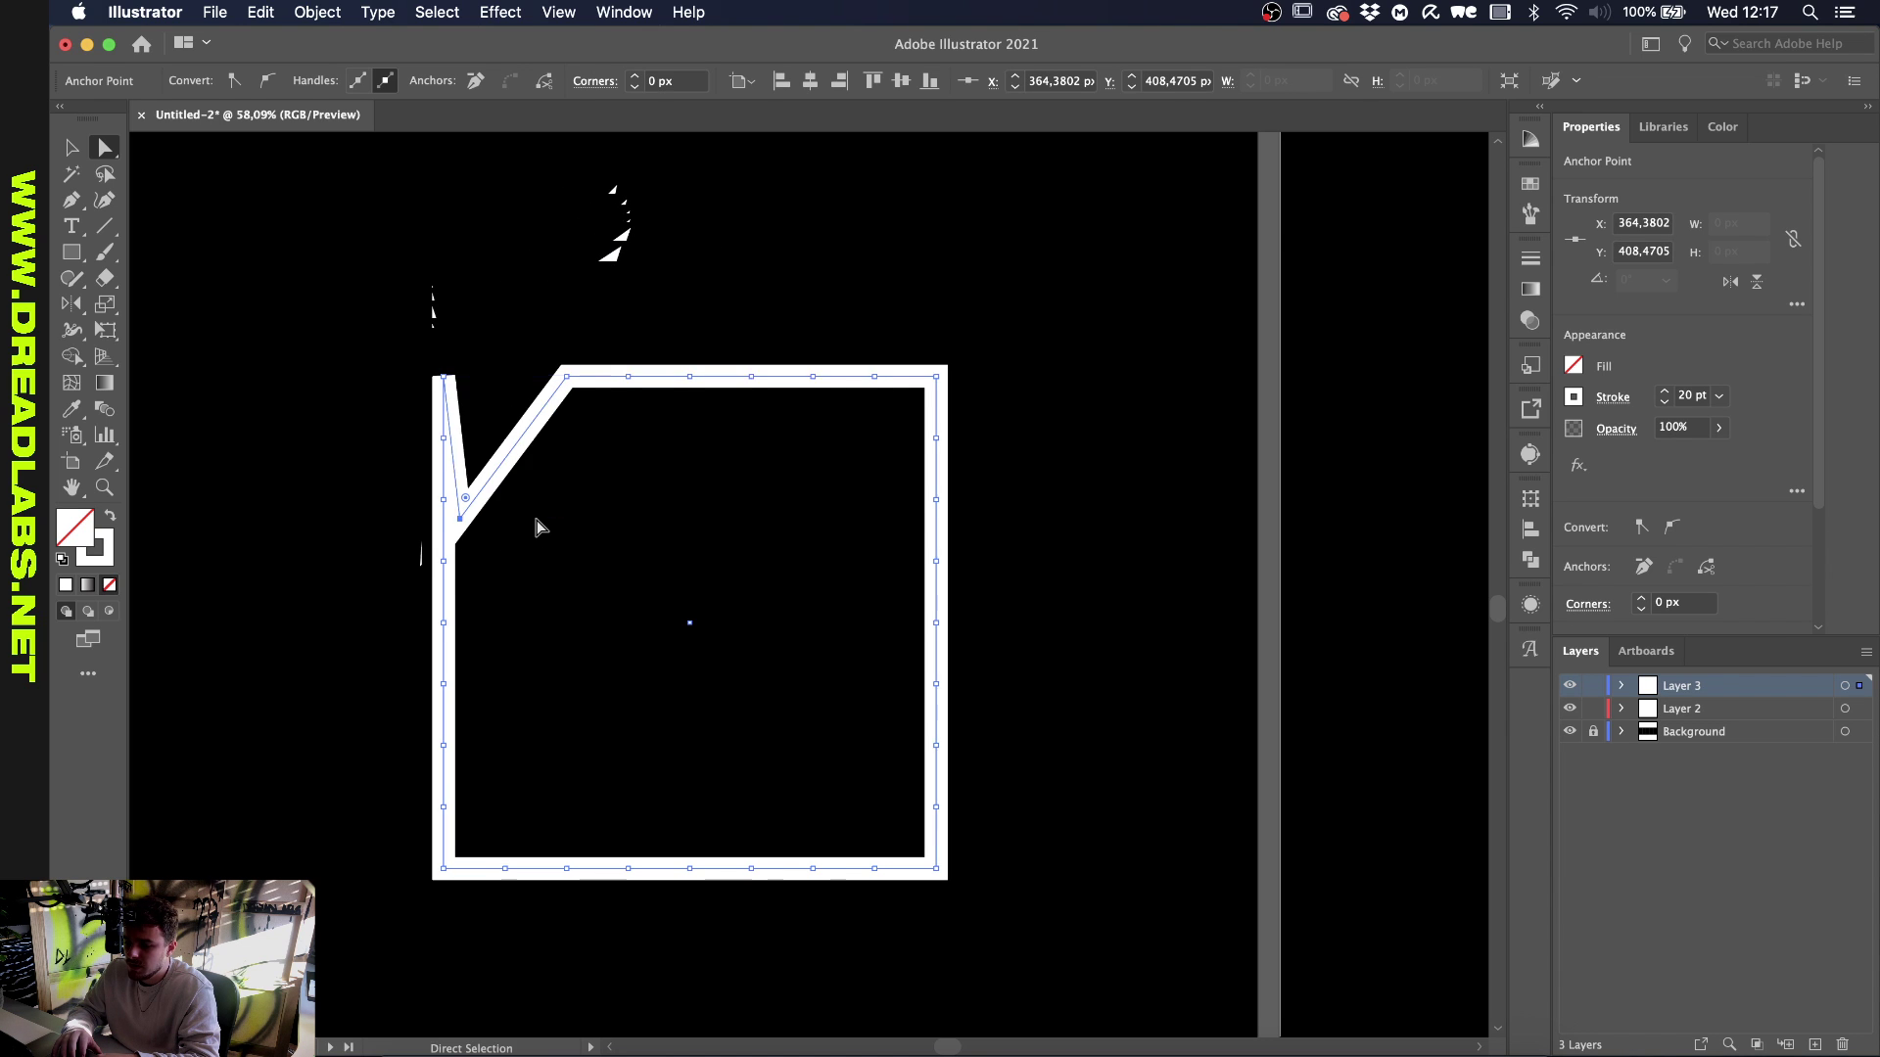
key(super+z)
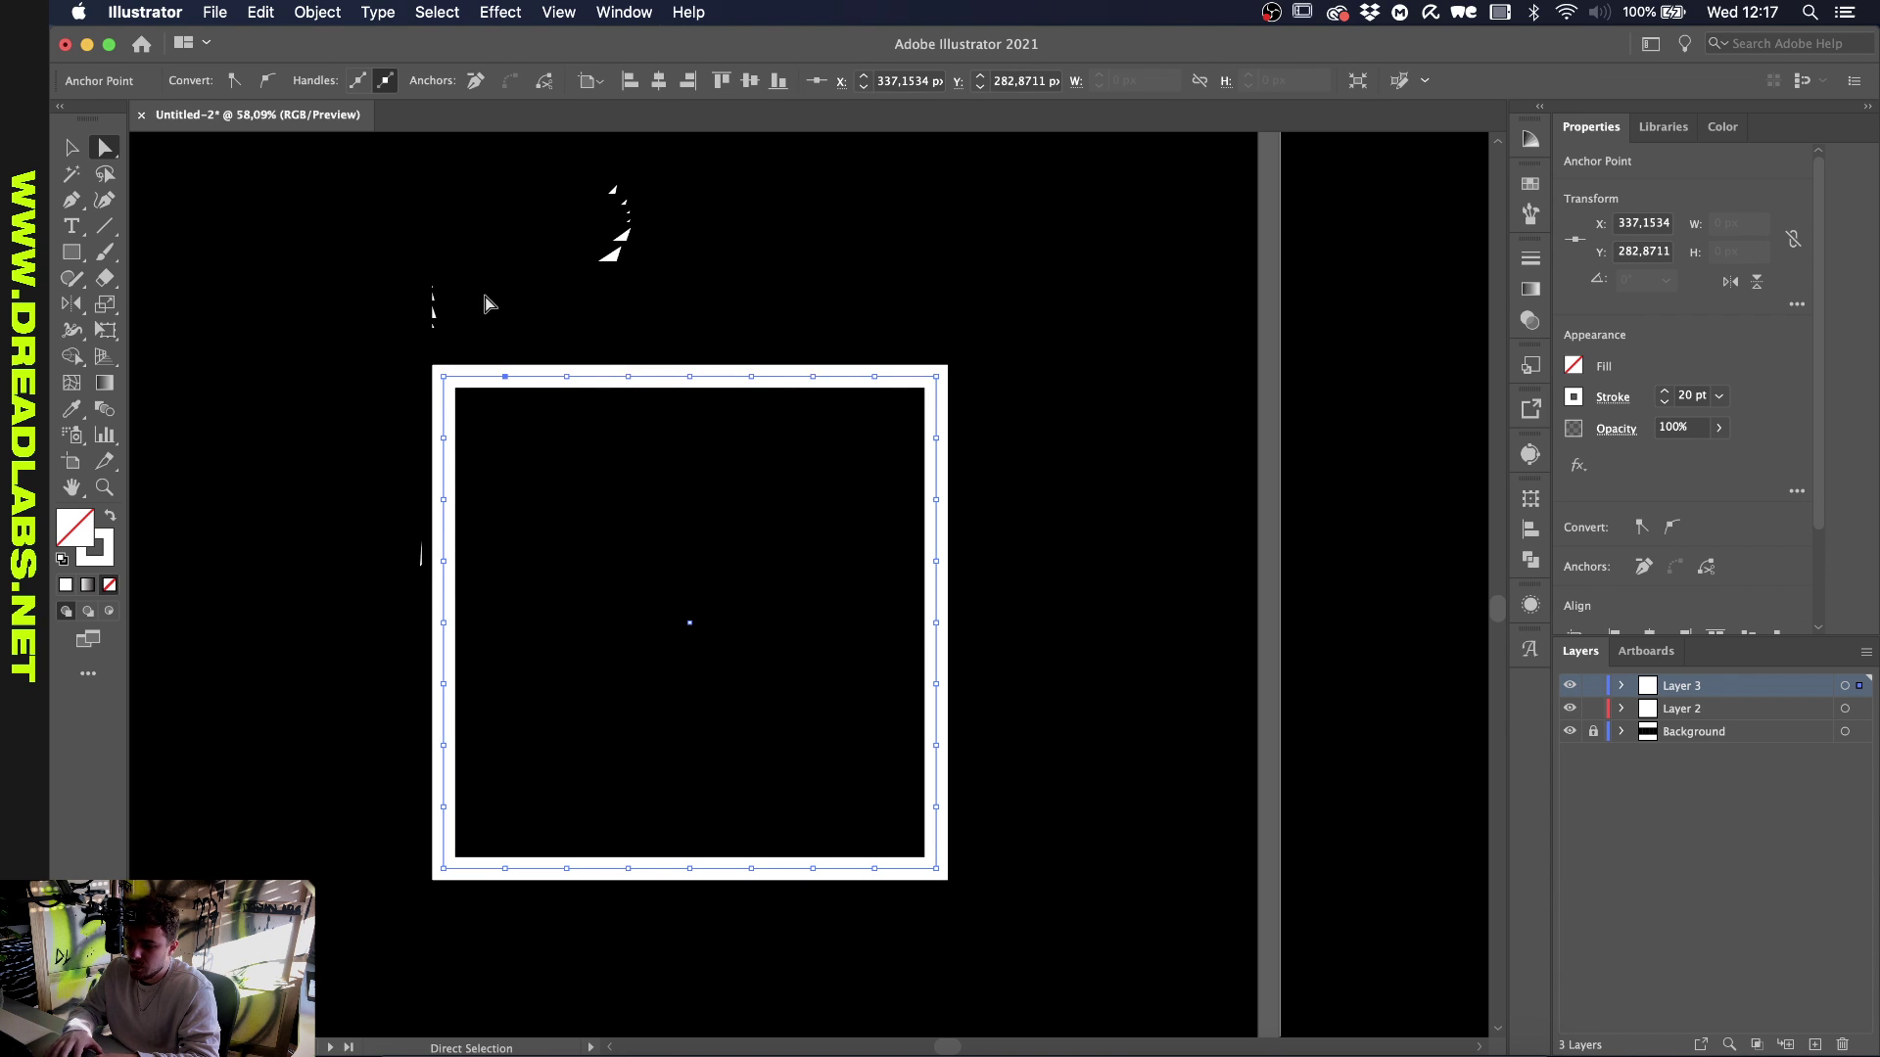
Shift-marquee alternating anchor pairs on the top/bottom and left/right sides
drag(483, 284, 526, 946)
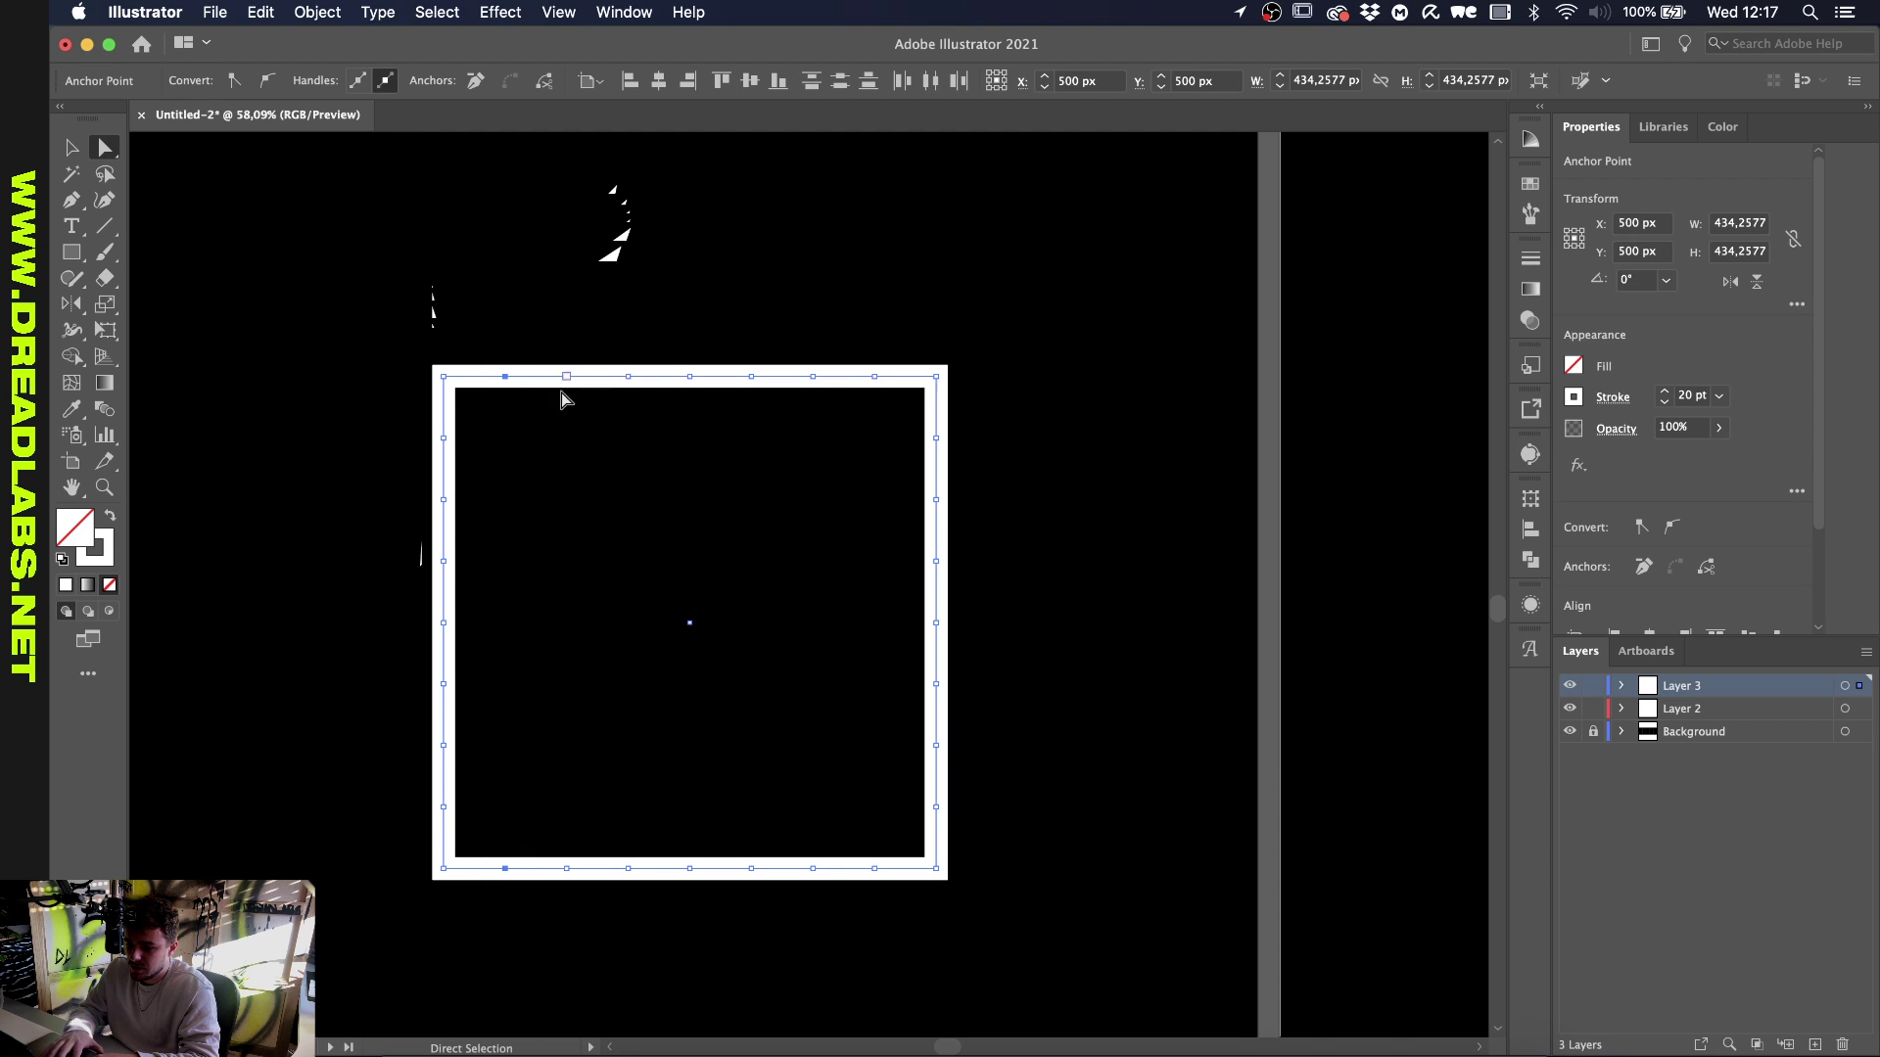
drag(614, 329, 652, 902)
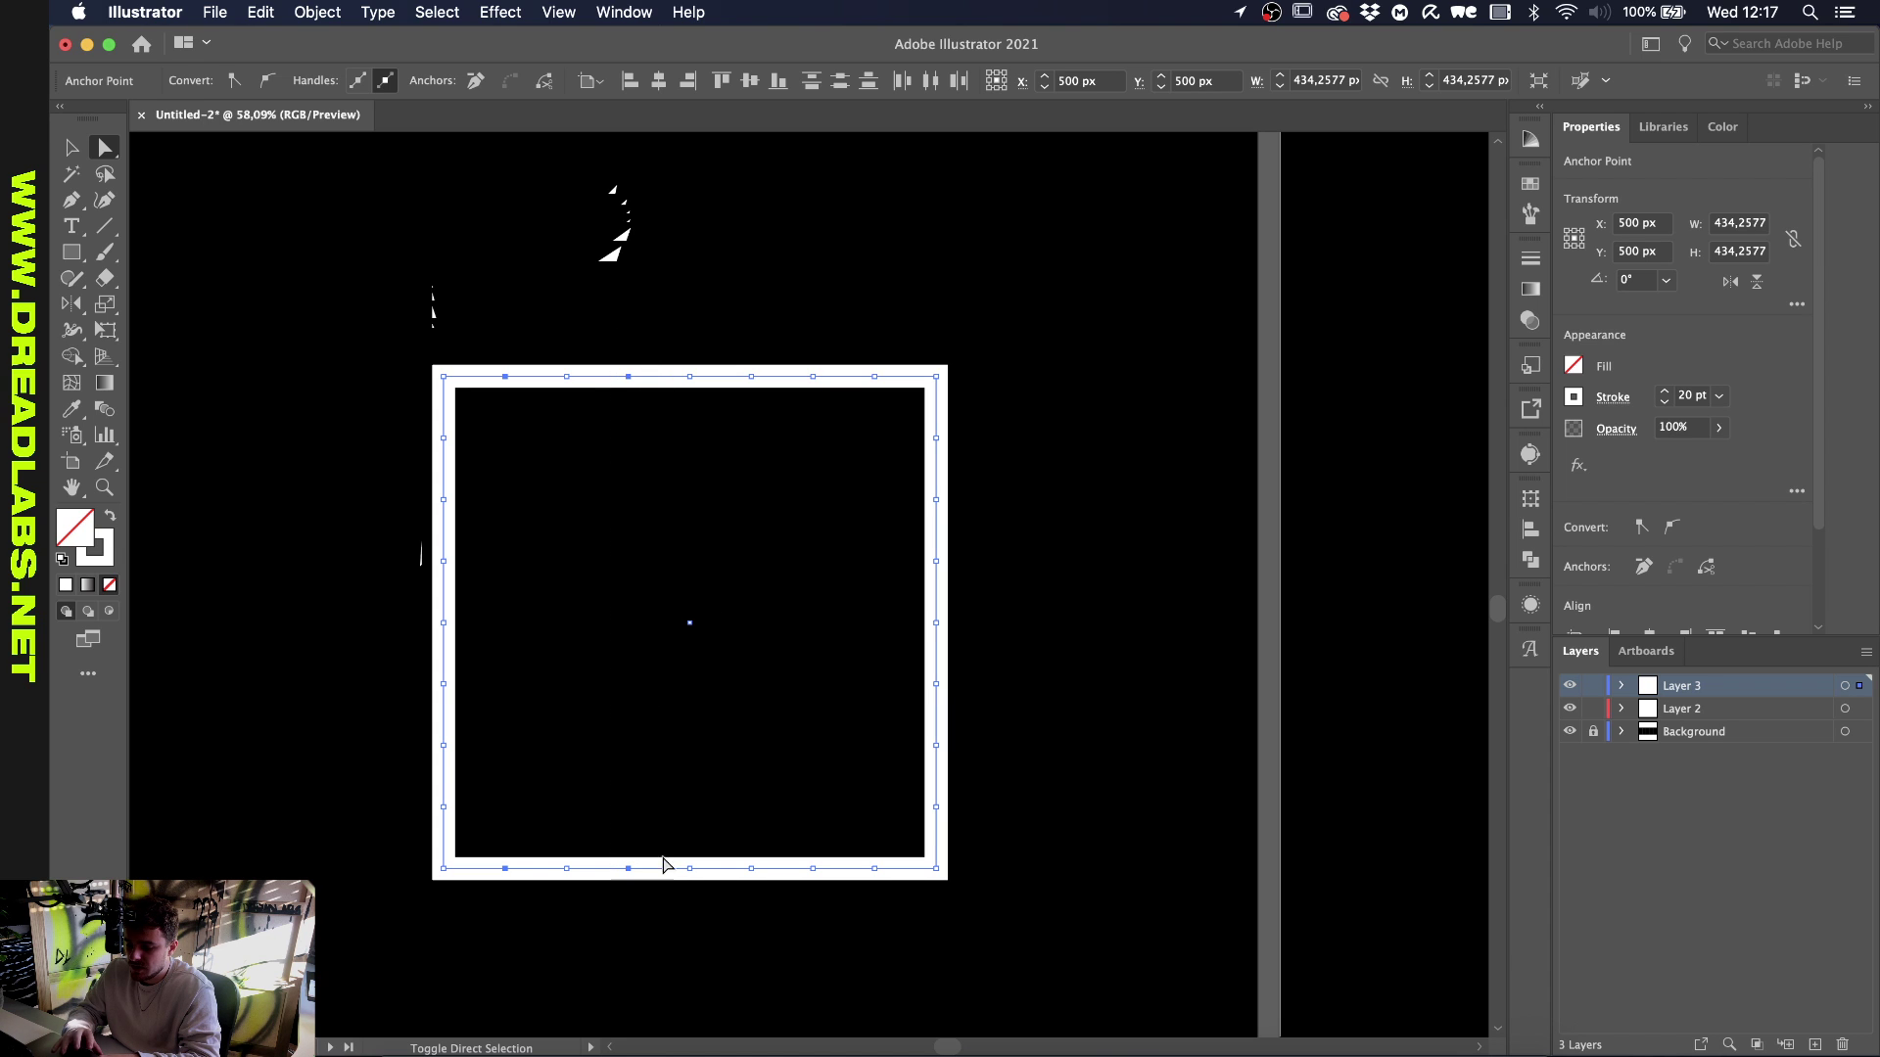
drag(737, 311, 772, 966)
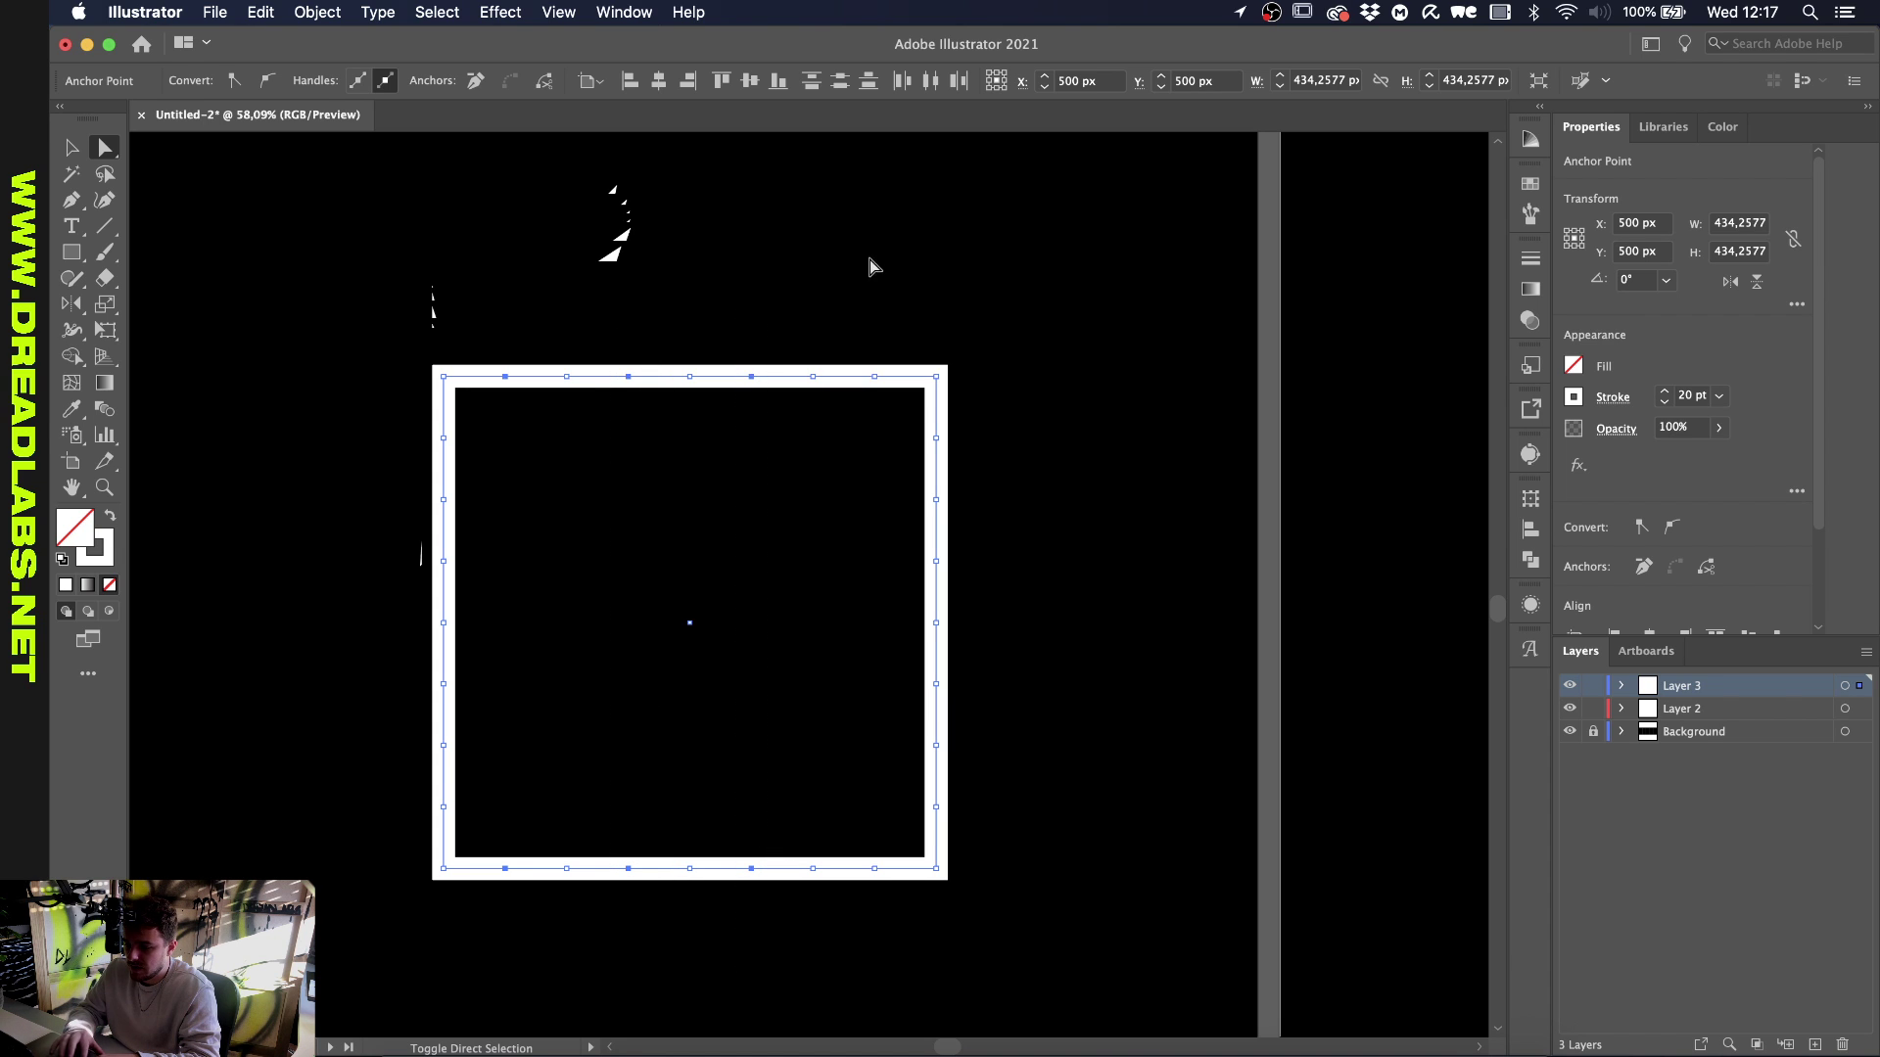
drag(849, 297, 886, 921)
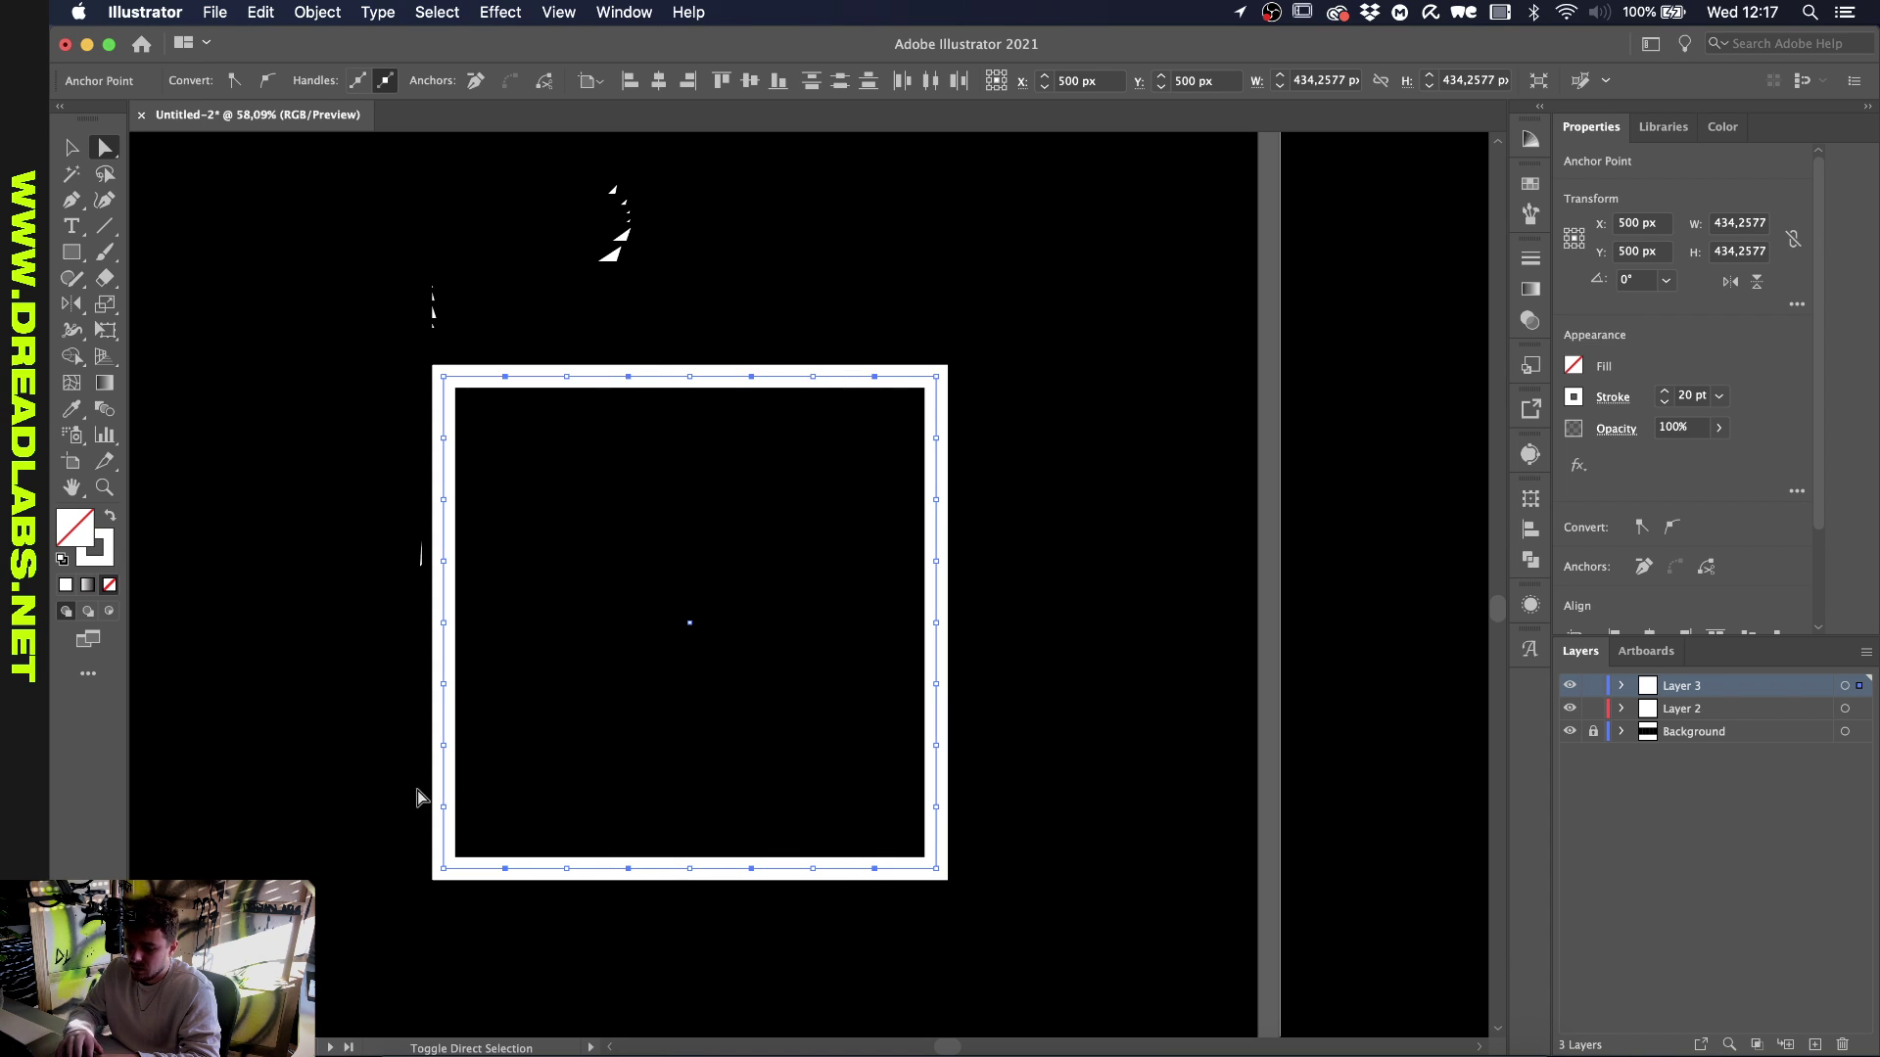
drag(421, 789, 1094, 834)
drag(412, 668, 994, 722)
drag(362, 534, 986, 600)
drag(388, 421, 1030, 484)
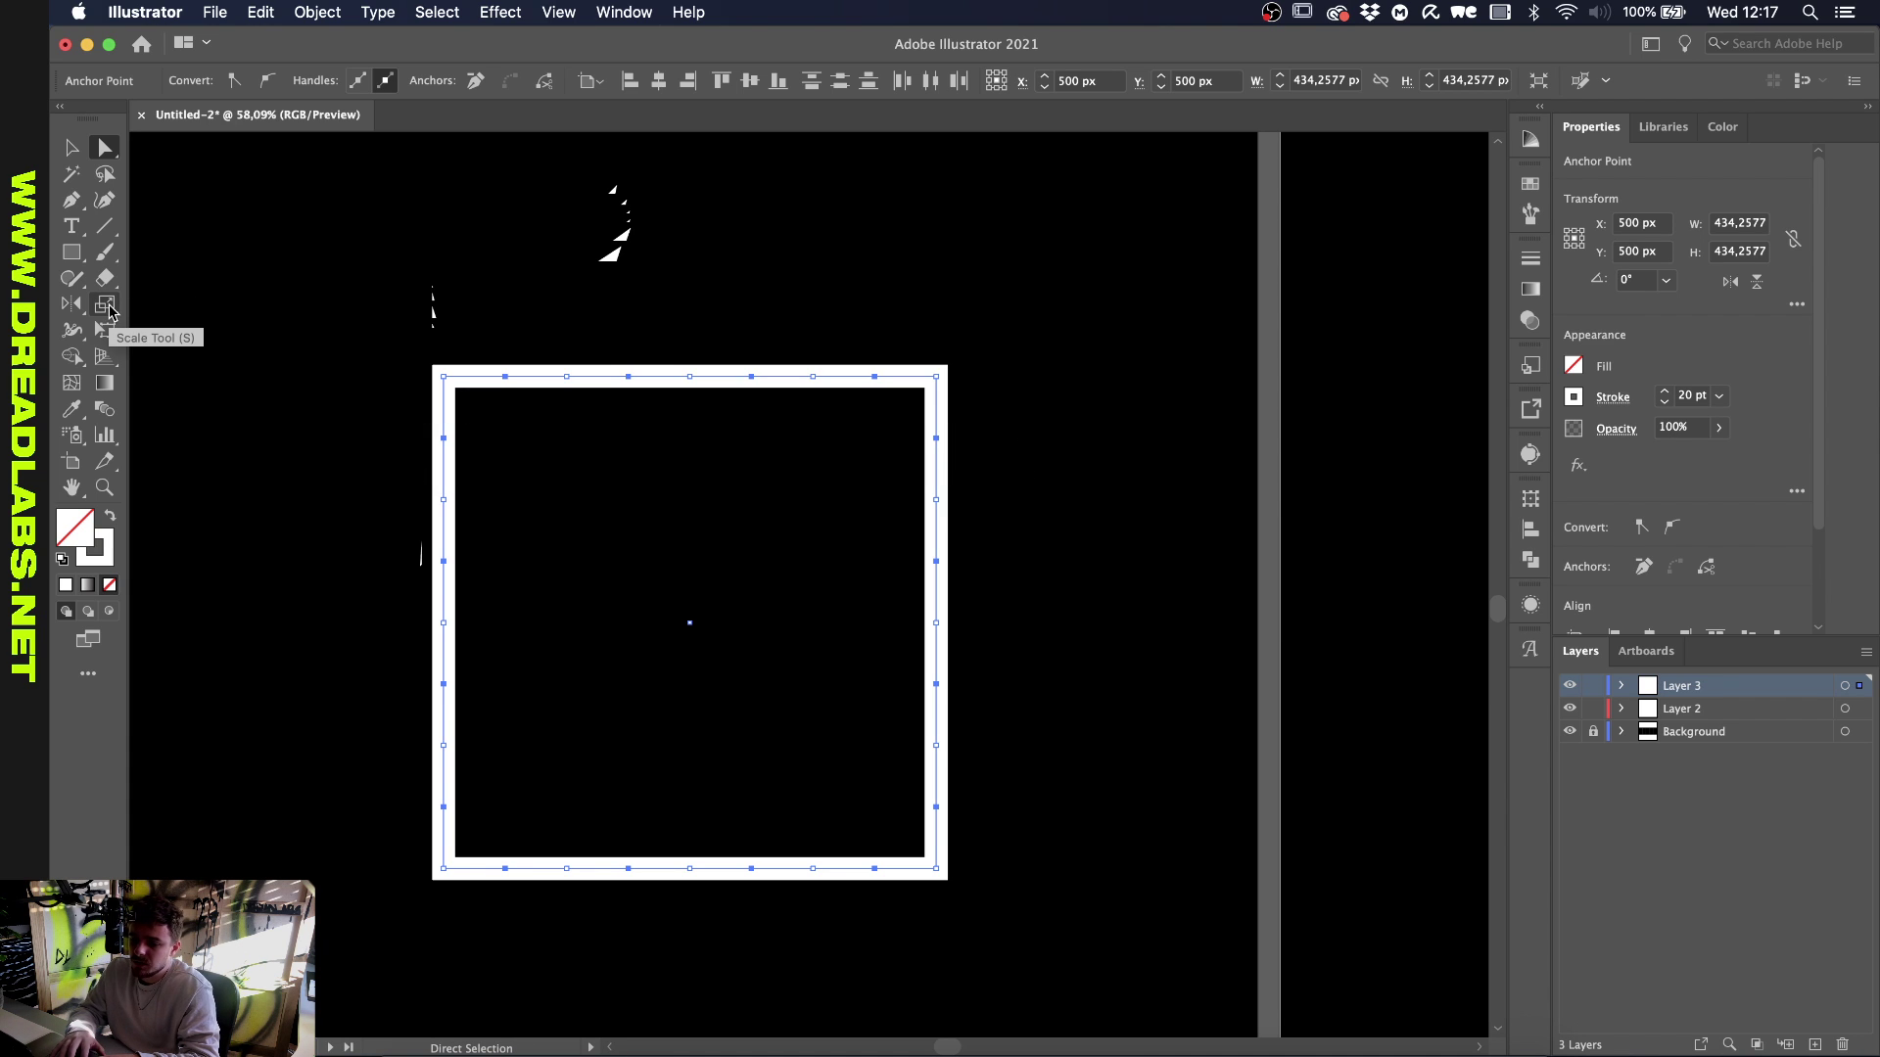
Scale the alternating anchors into spikes, then zoom out and select every starburst anchor
click(106, 306)
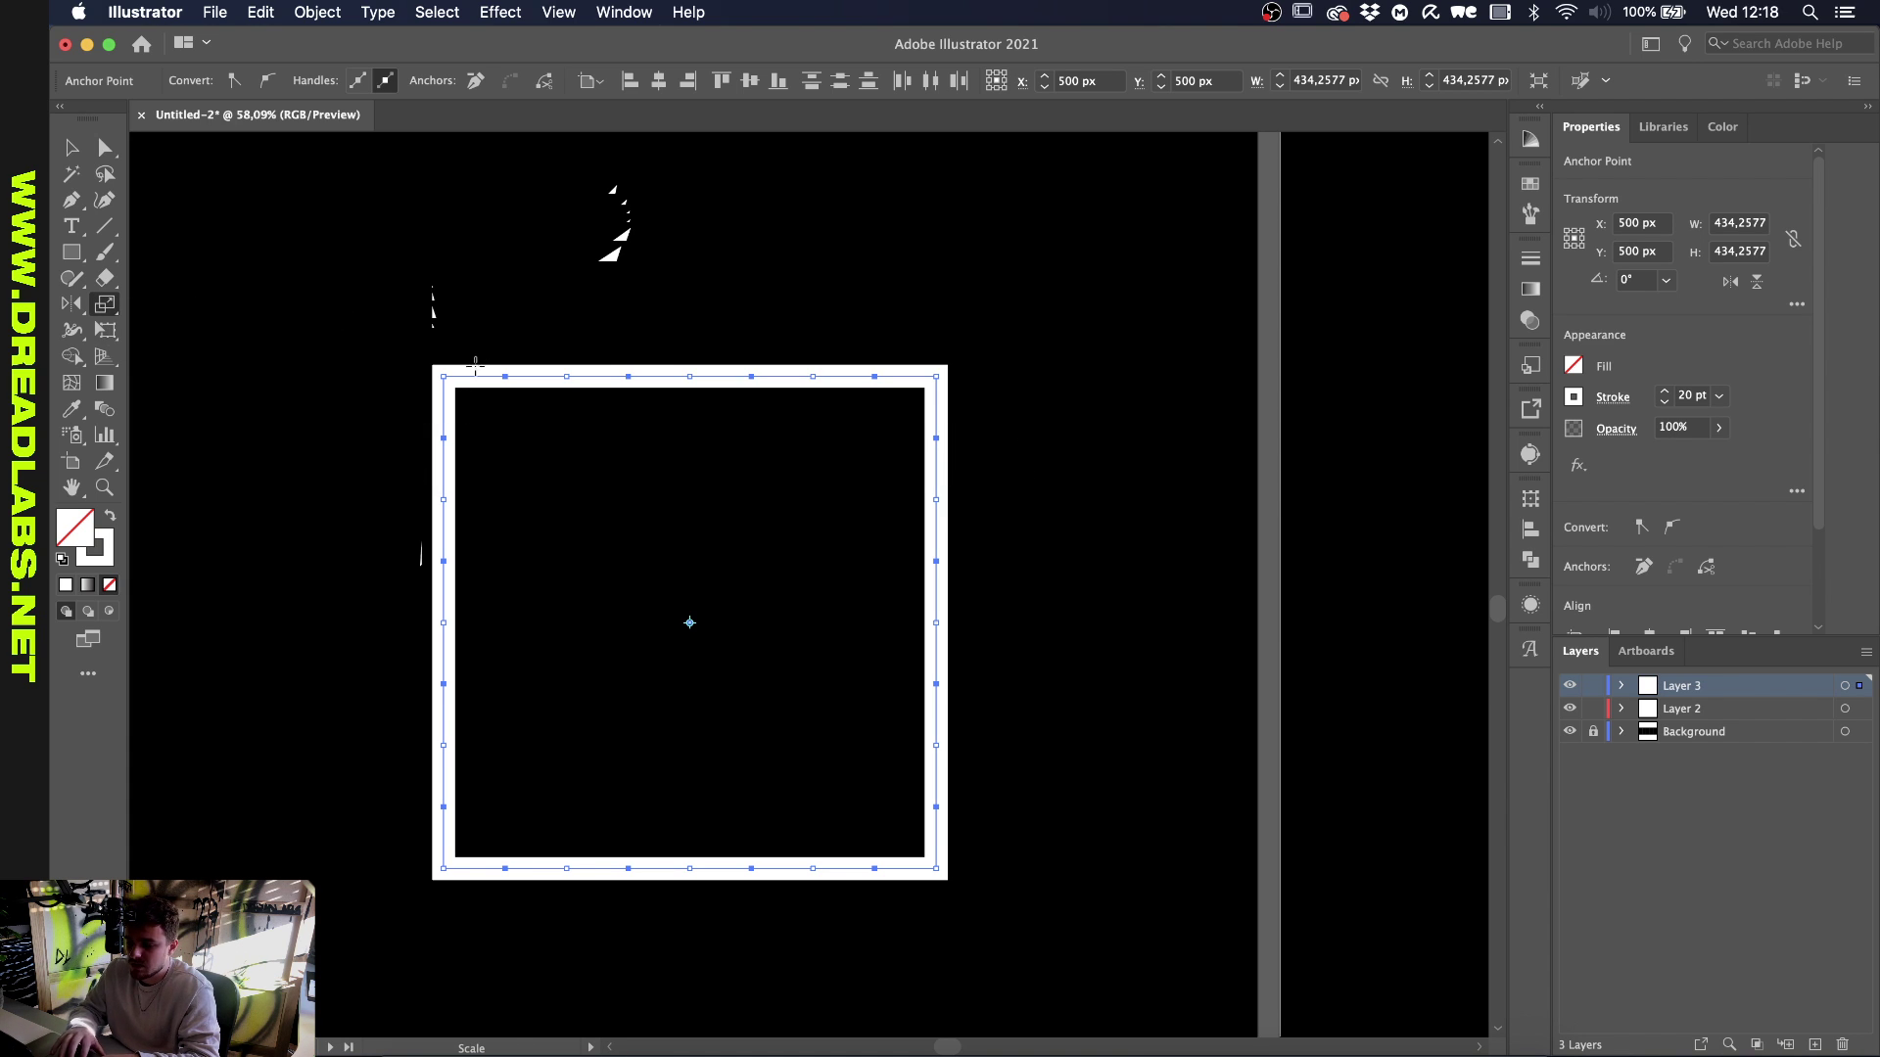
drag(477, 396, 560, 483)
key(super+minus)
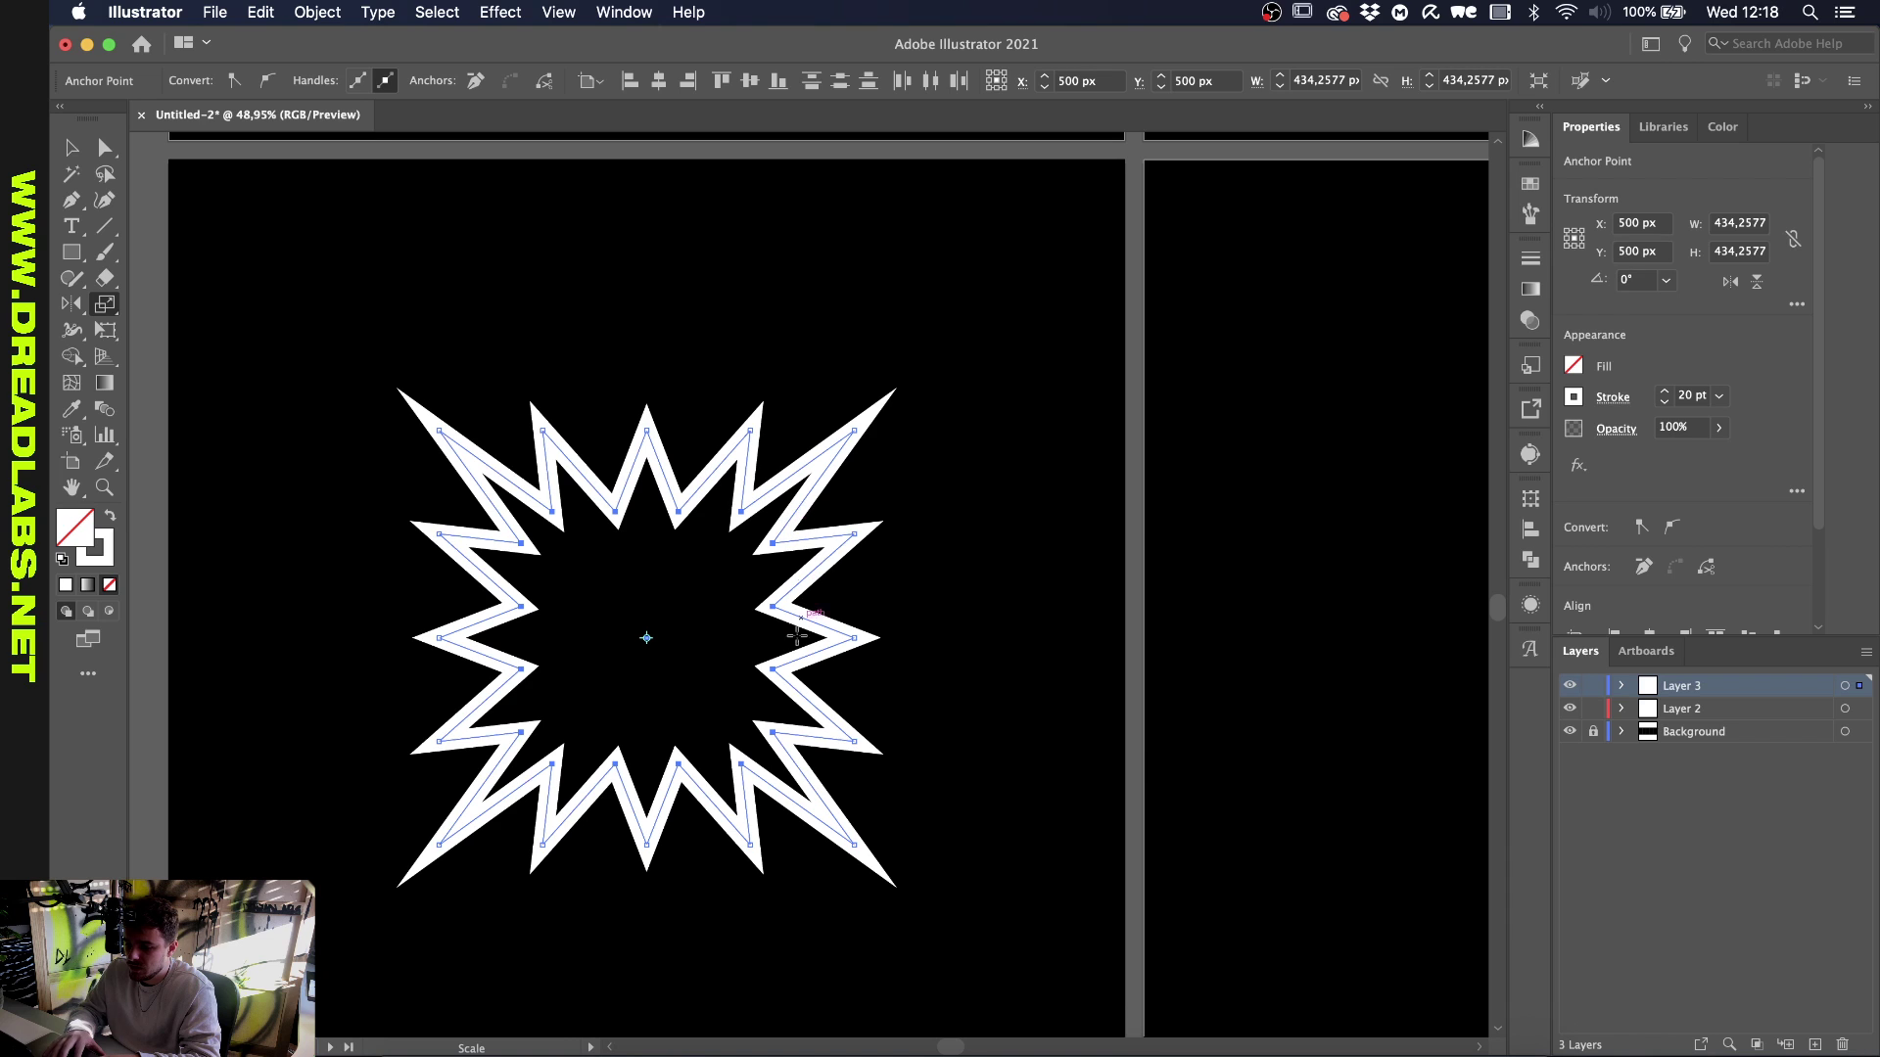
click(102, 148)
drag(329, 316, 1003, 946)
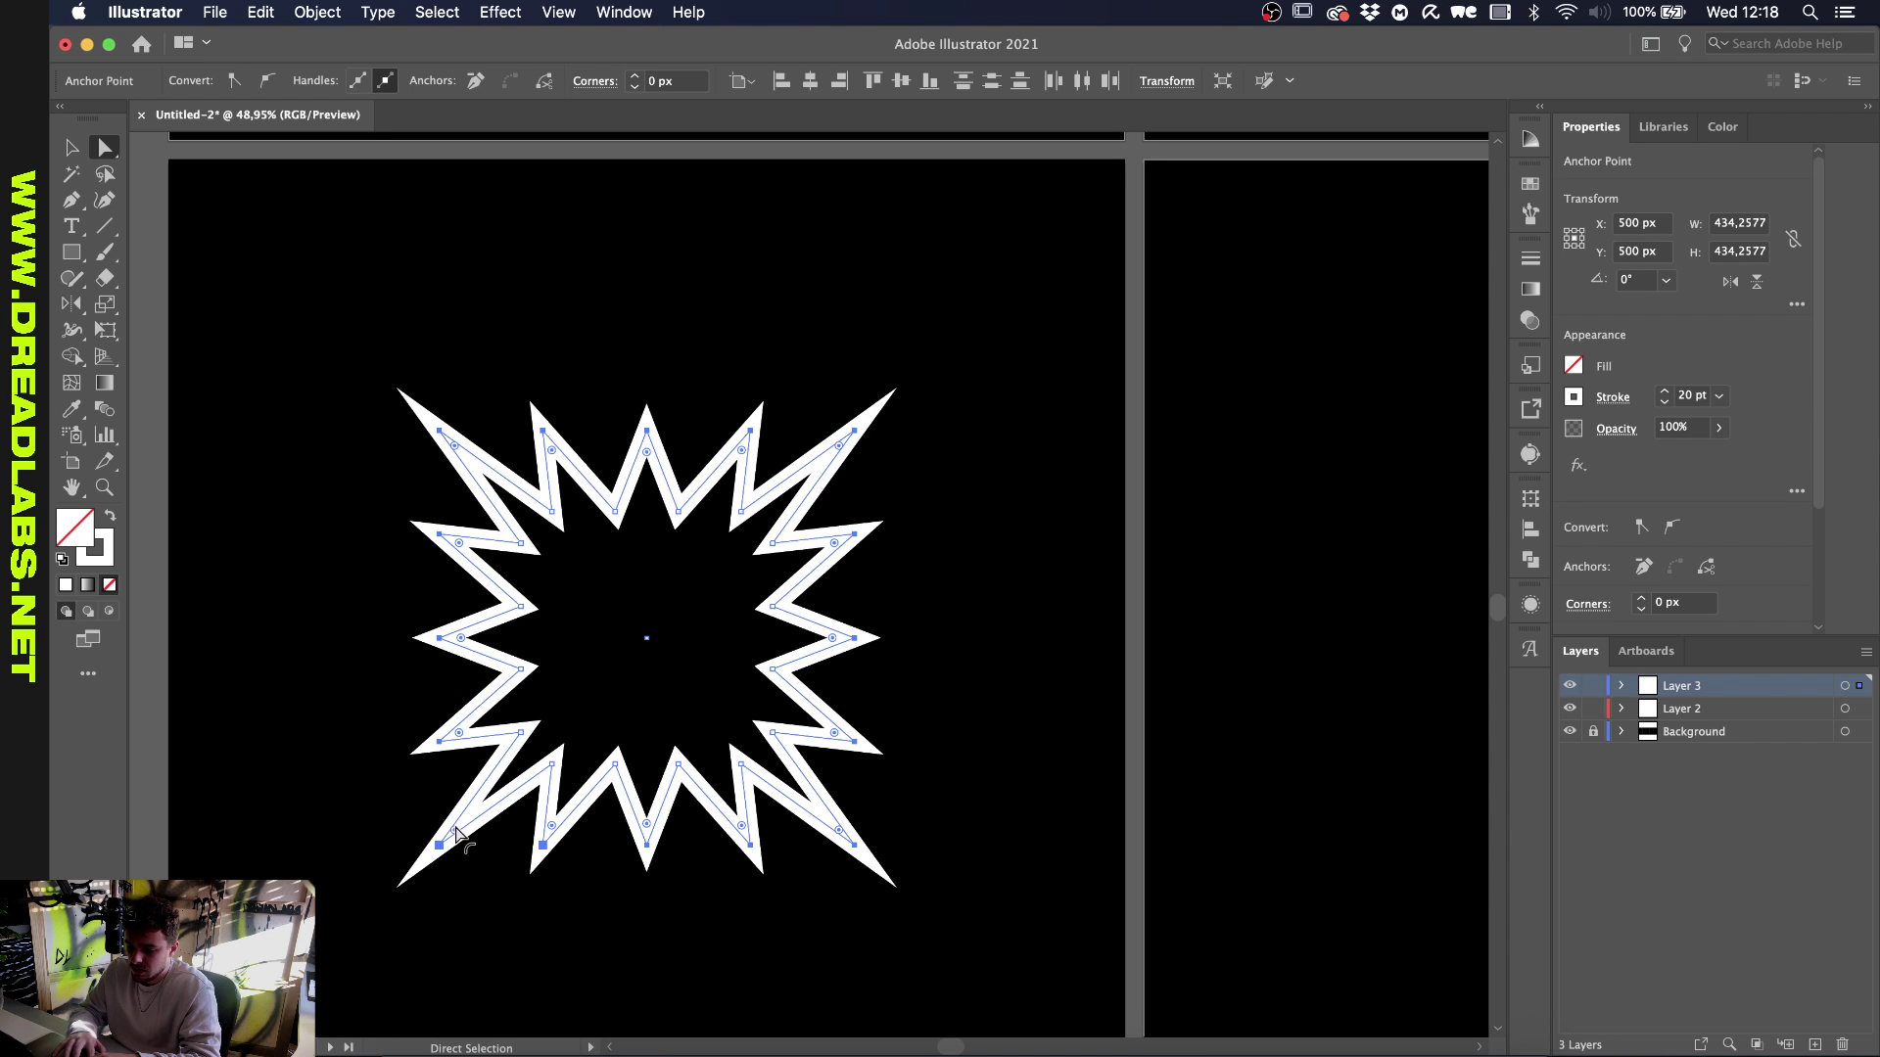
Give the starburst's 20 pt outline Round Join corners, then deselect it
mouse_move(455, 831)
mouse_down()
mouse_move(470, 818)
mouse_move(457, 832)
mouse_up()
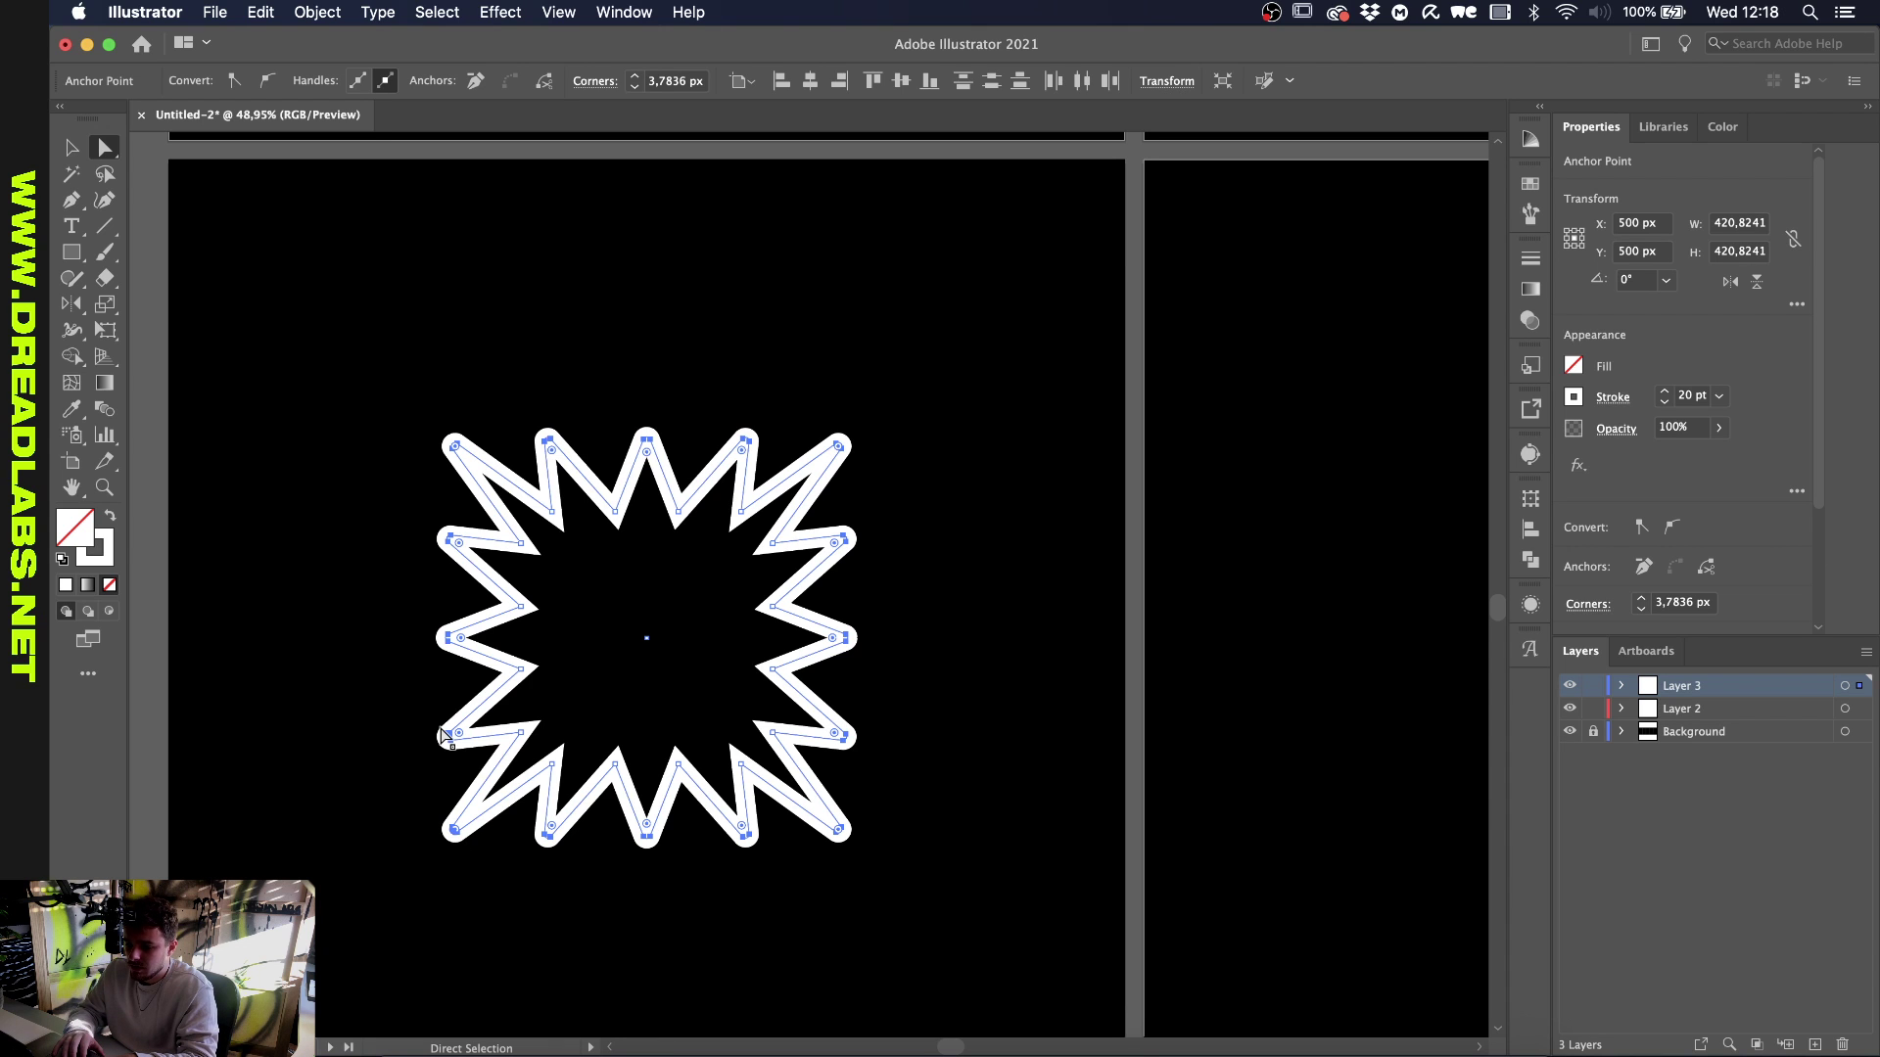
key(v)
click(378, 580)
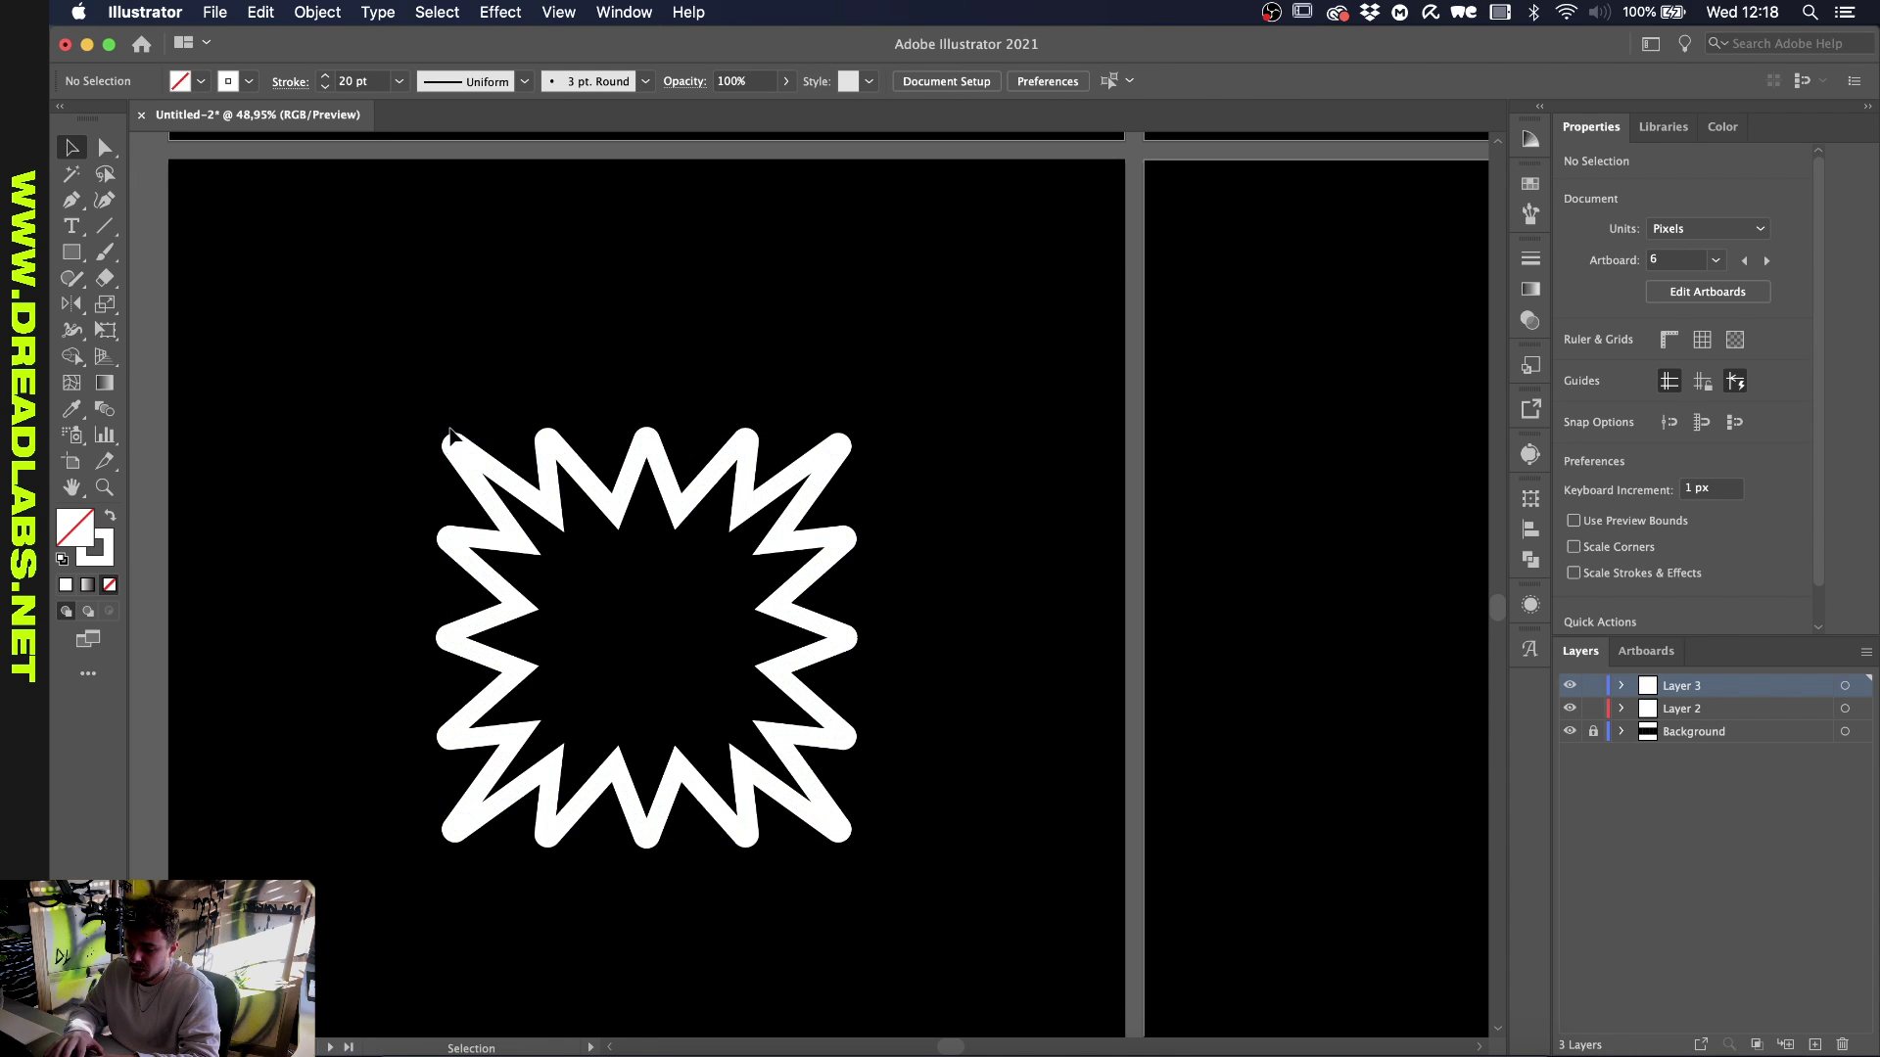
drag(364, 416, 724, 741)
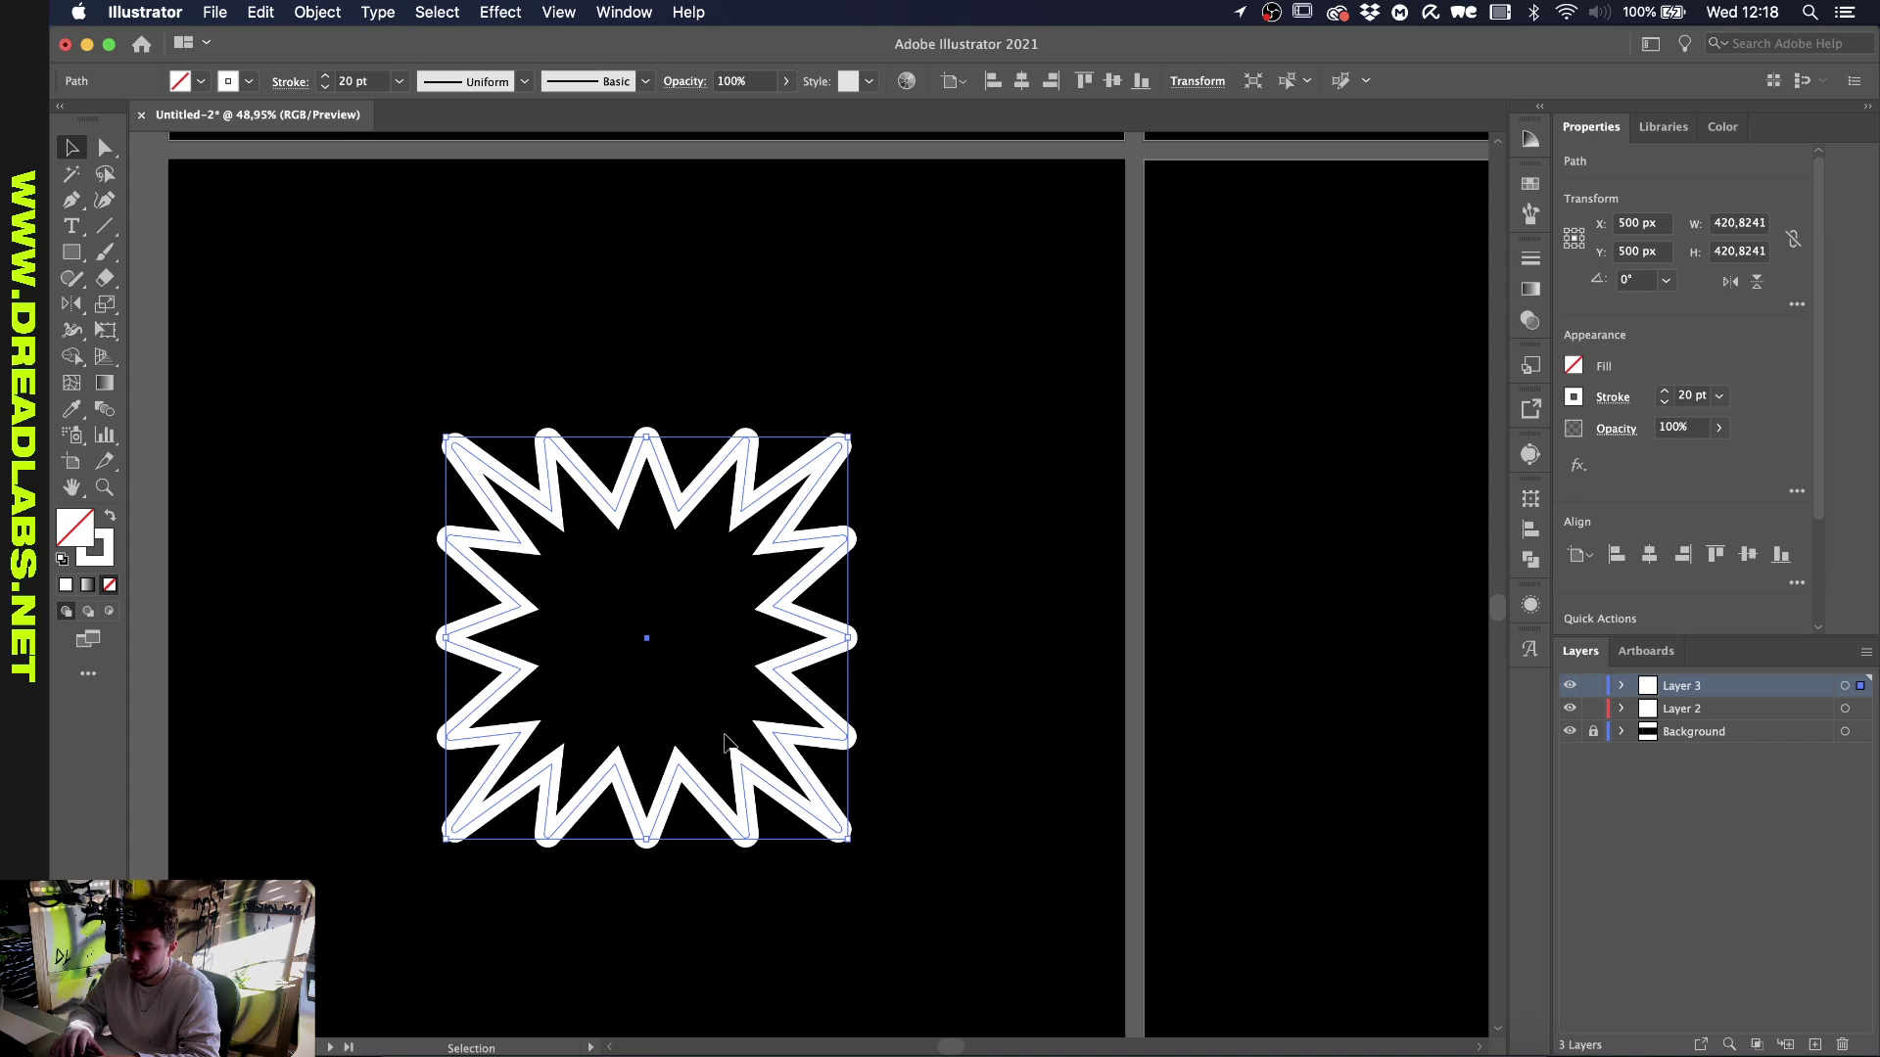
click(290, 83)
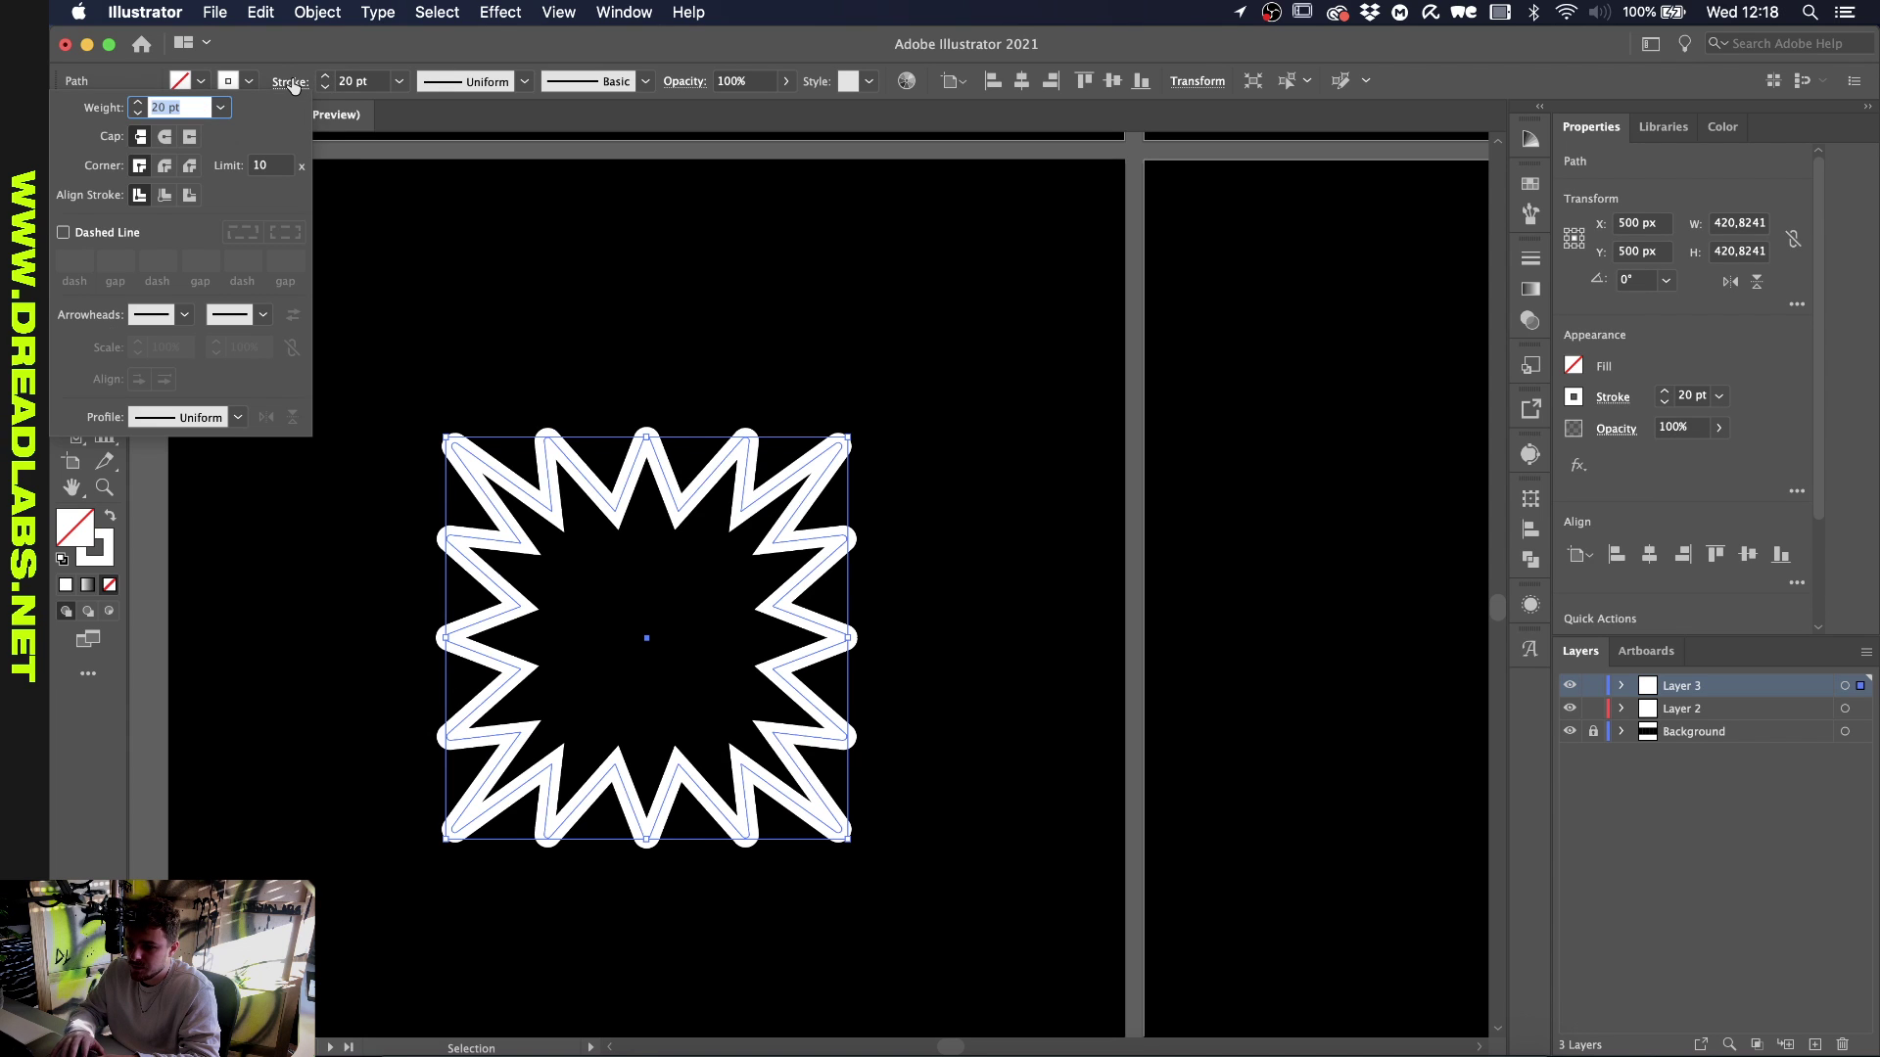
click(165, 167)
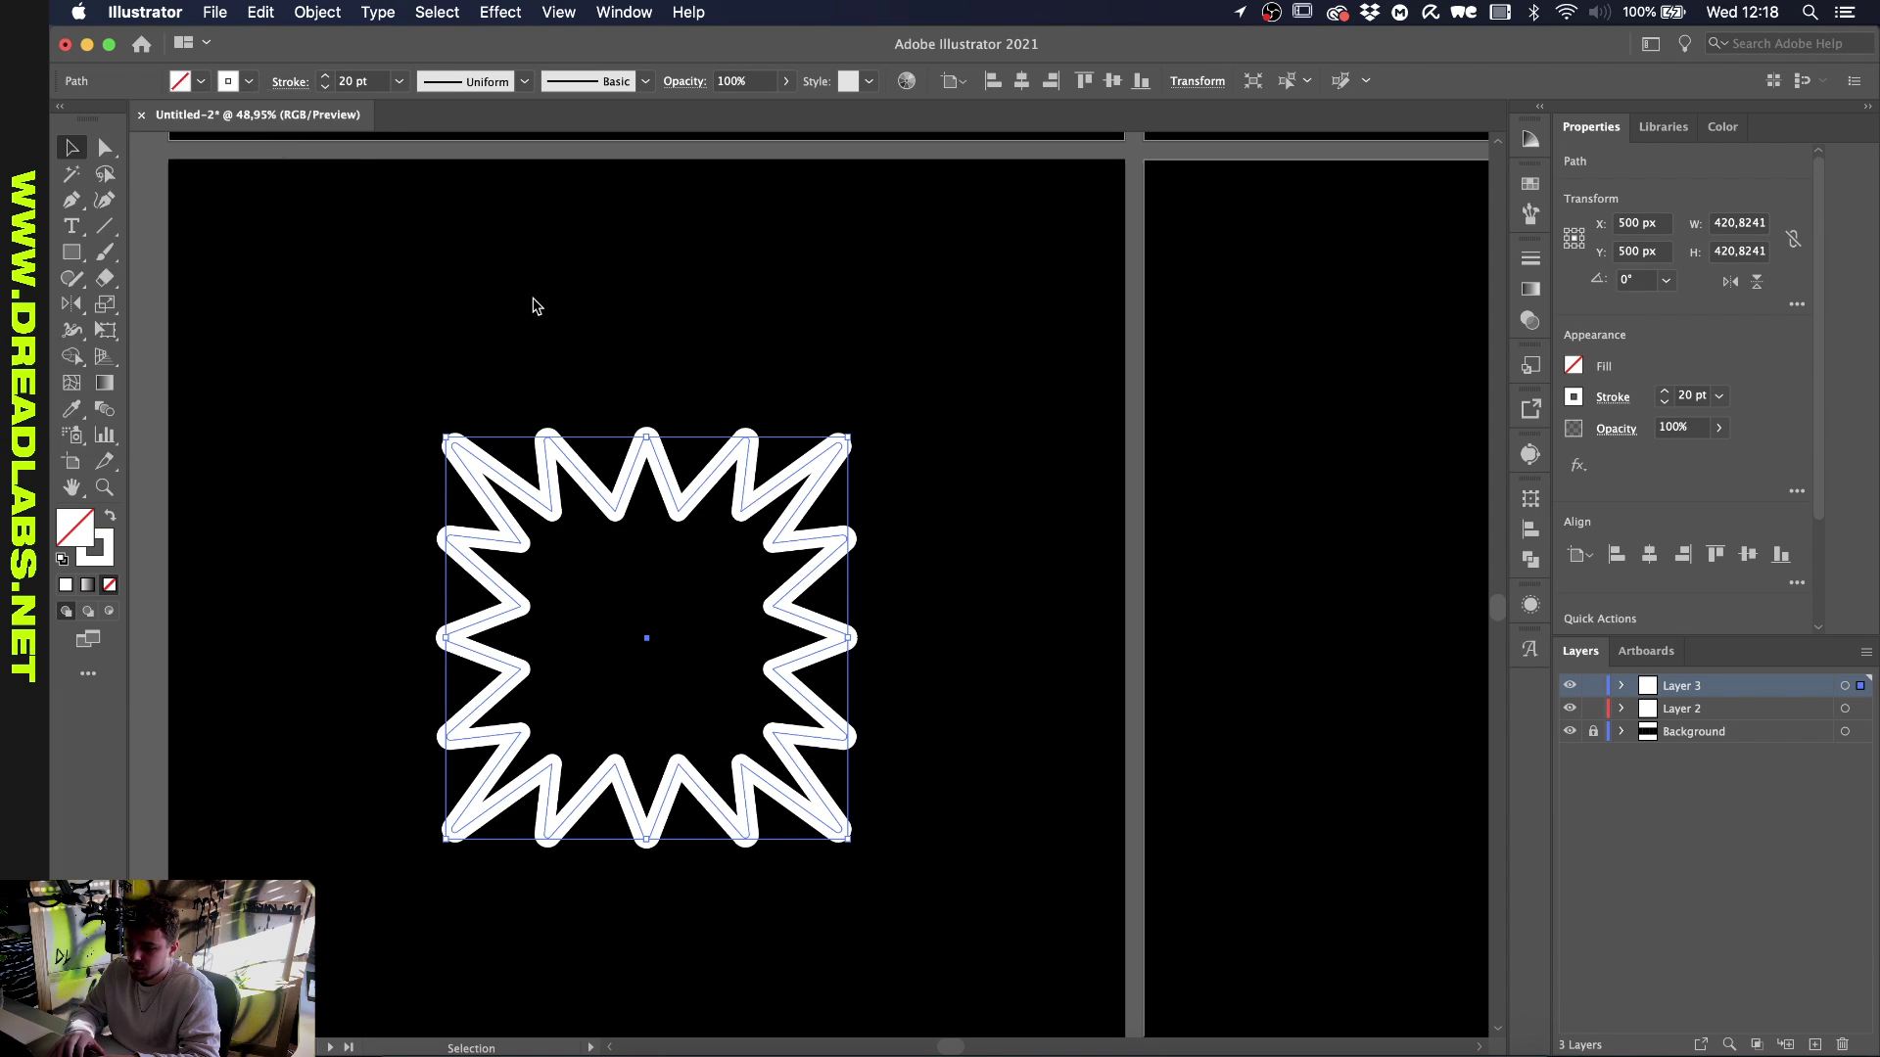
click(591, 312)
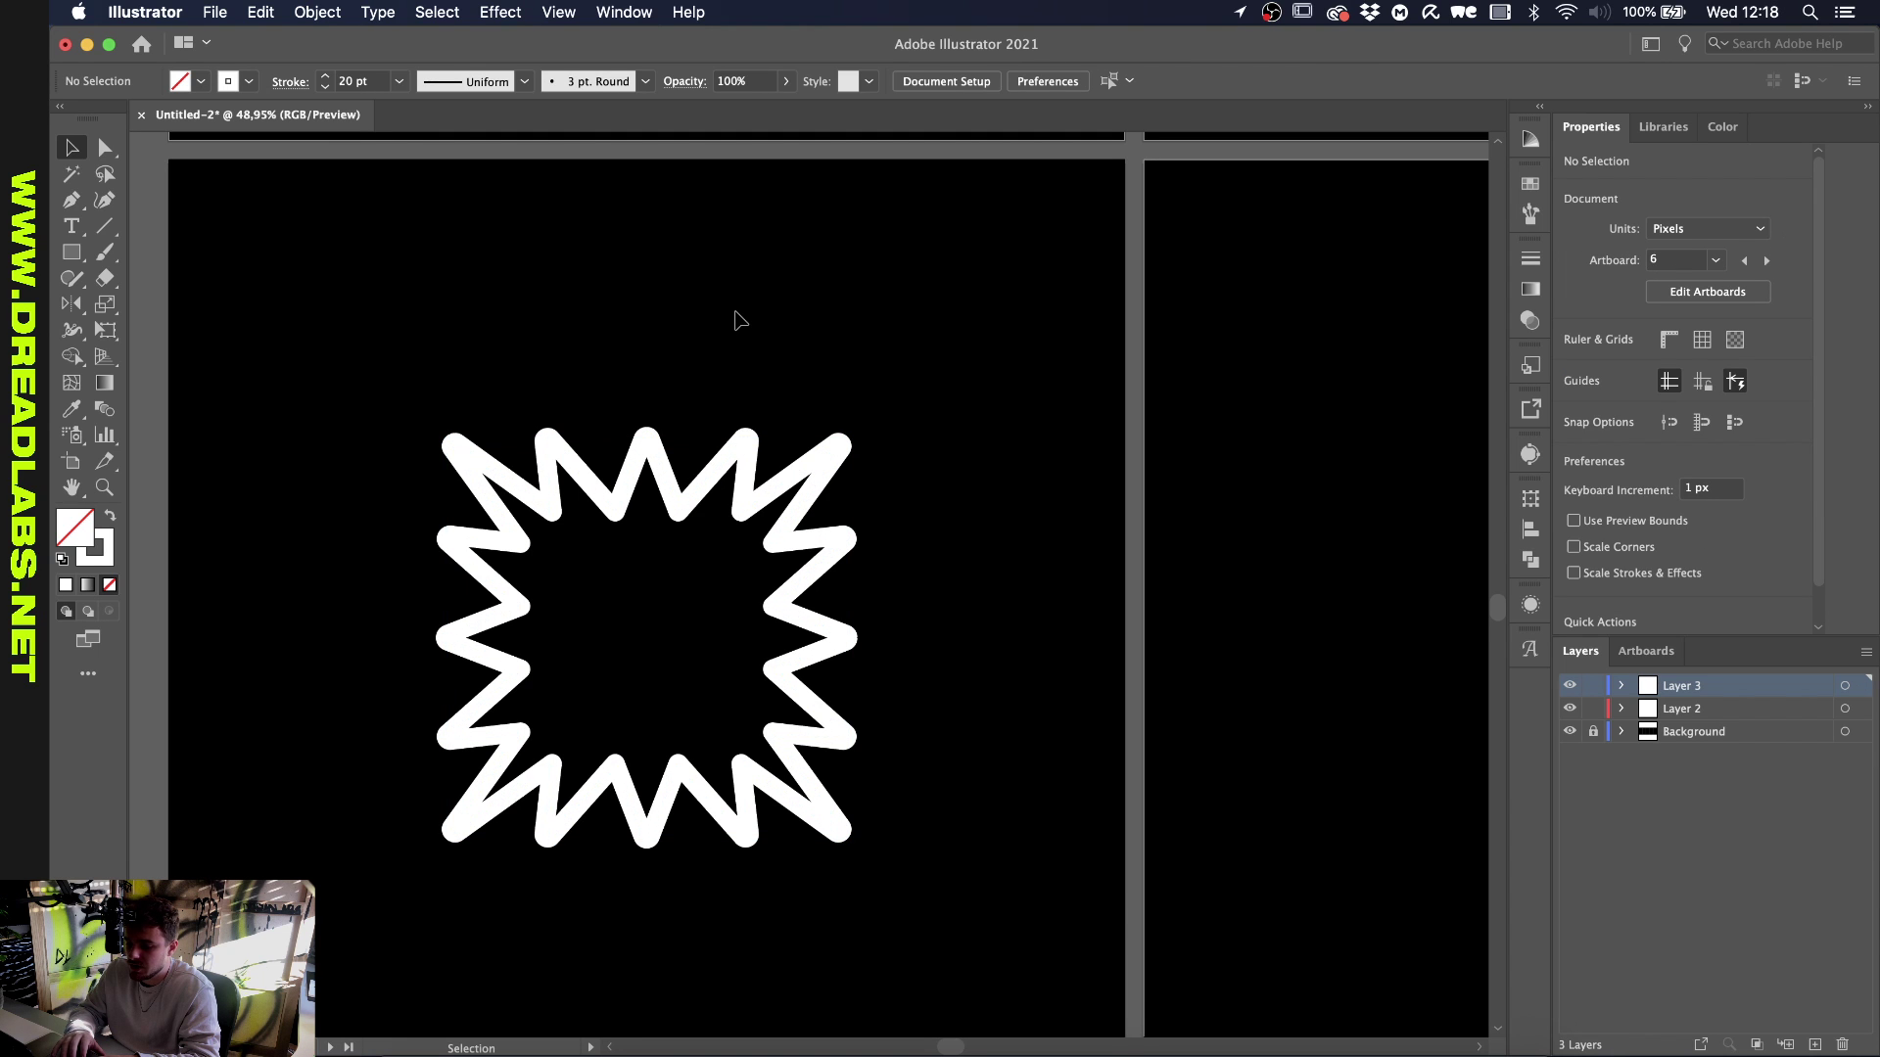
scroll(739, 320, down, 3)
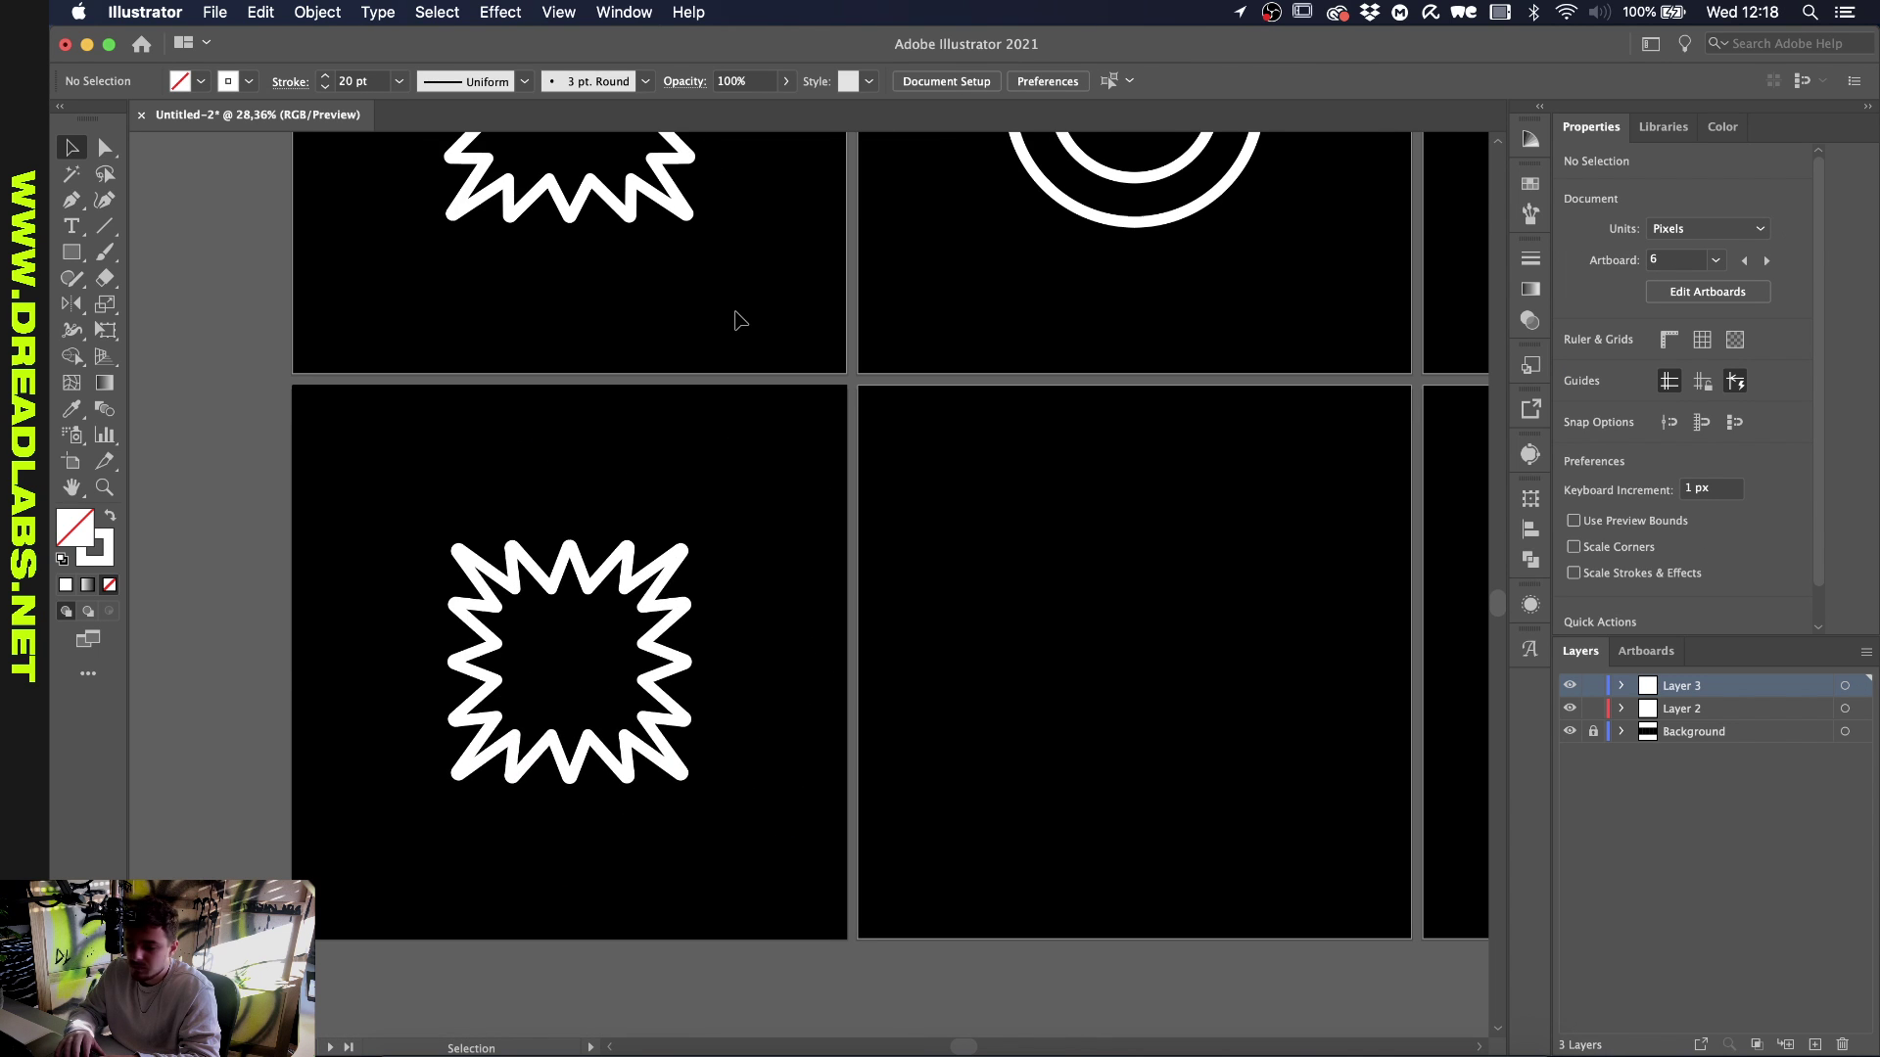
scroll(739, 320, down, 3)
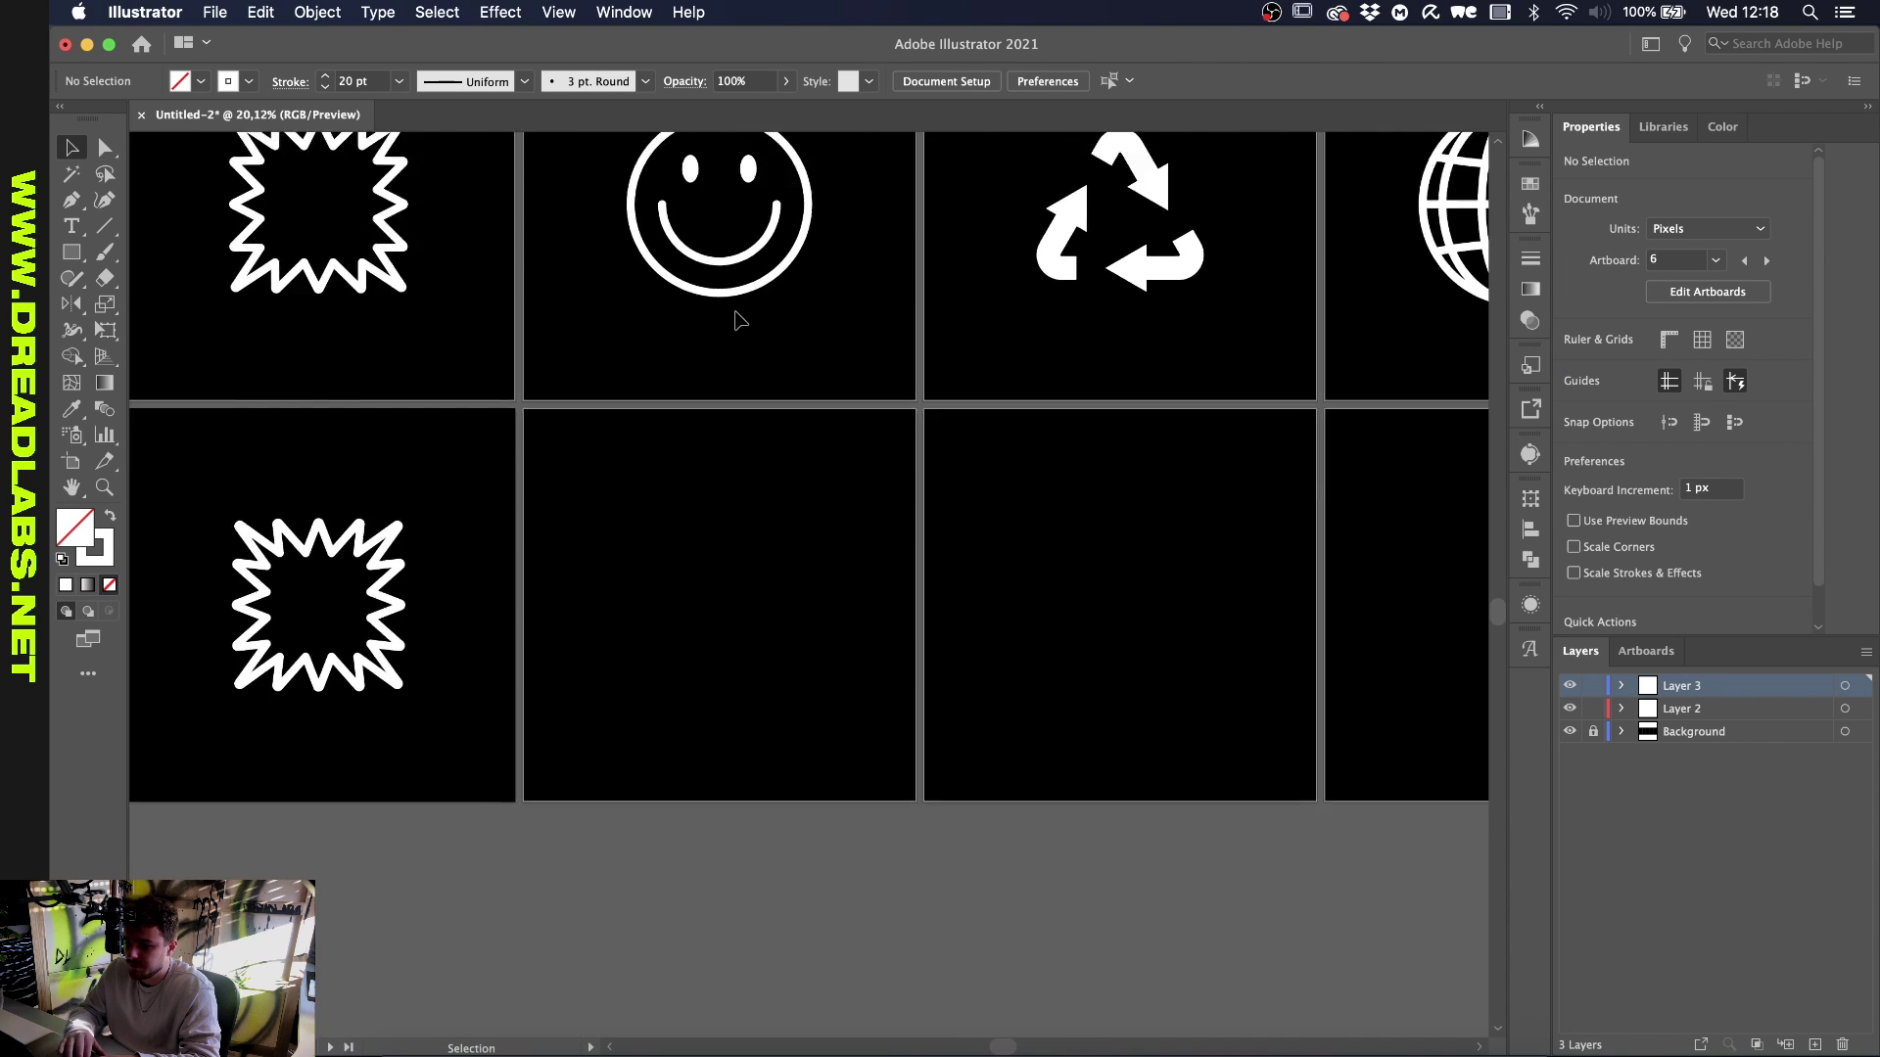
Draw a white-outlined circle and set its linked width and height to 500 px
scroll(739, 320, up, 3)
key(l)
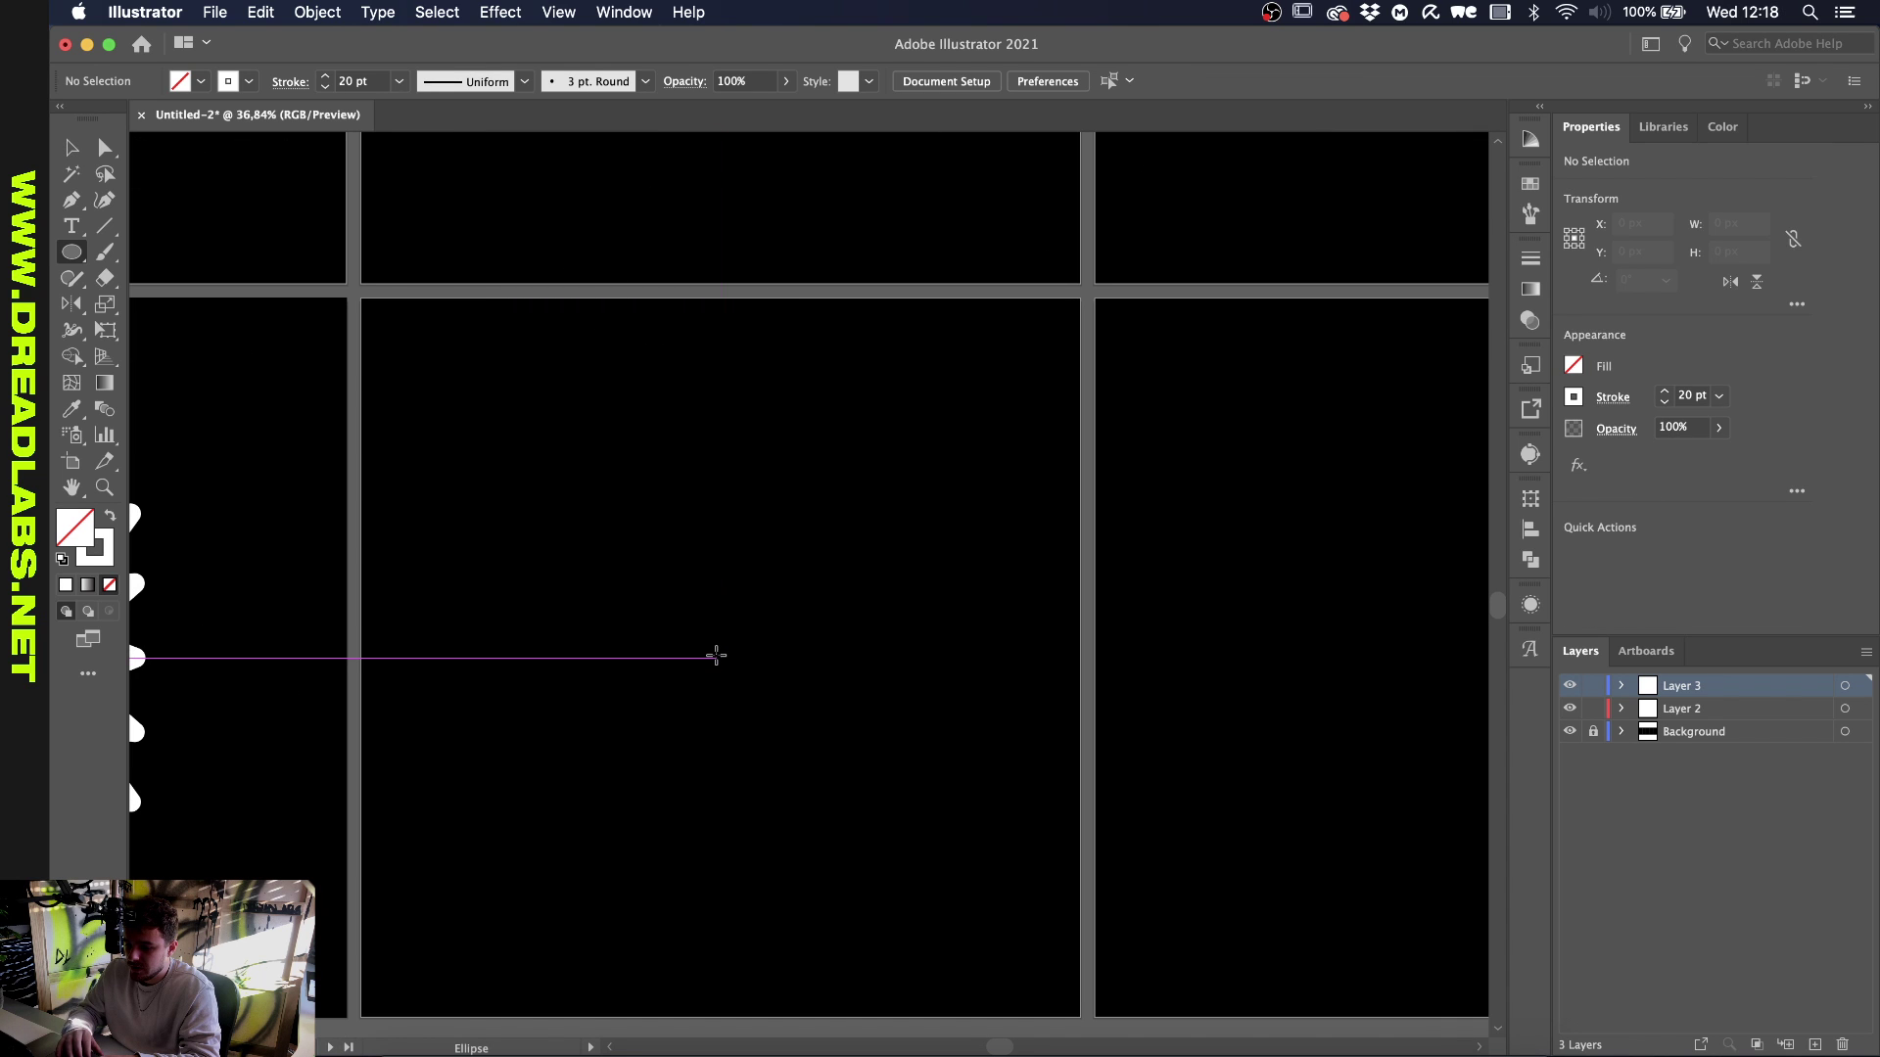
drag(716, 663, 874, 477)
scroll(862, 490, up, 2)
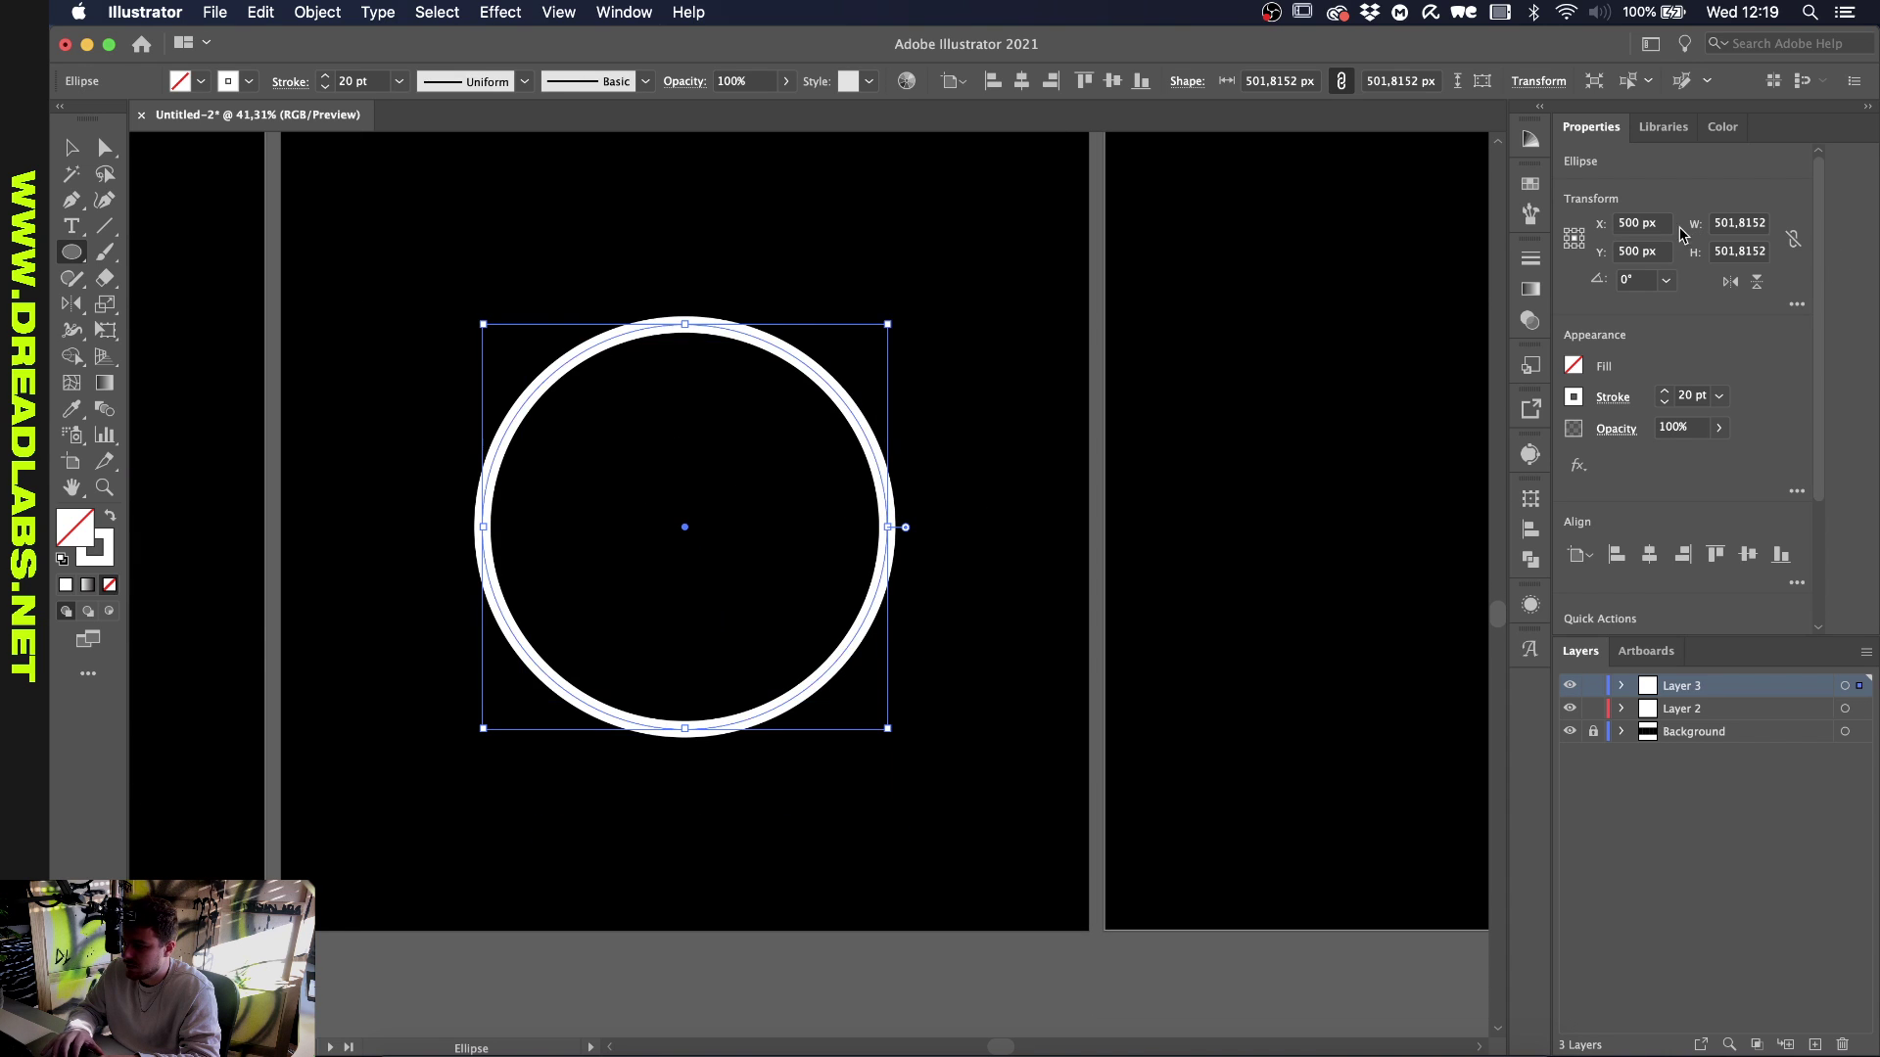
click(1794, 238)
click(1740, 223)
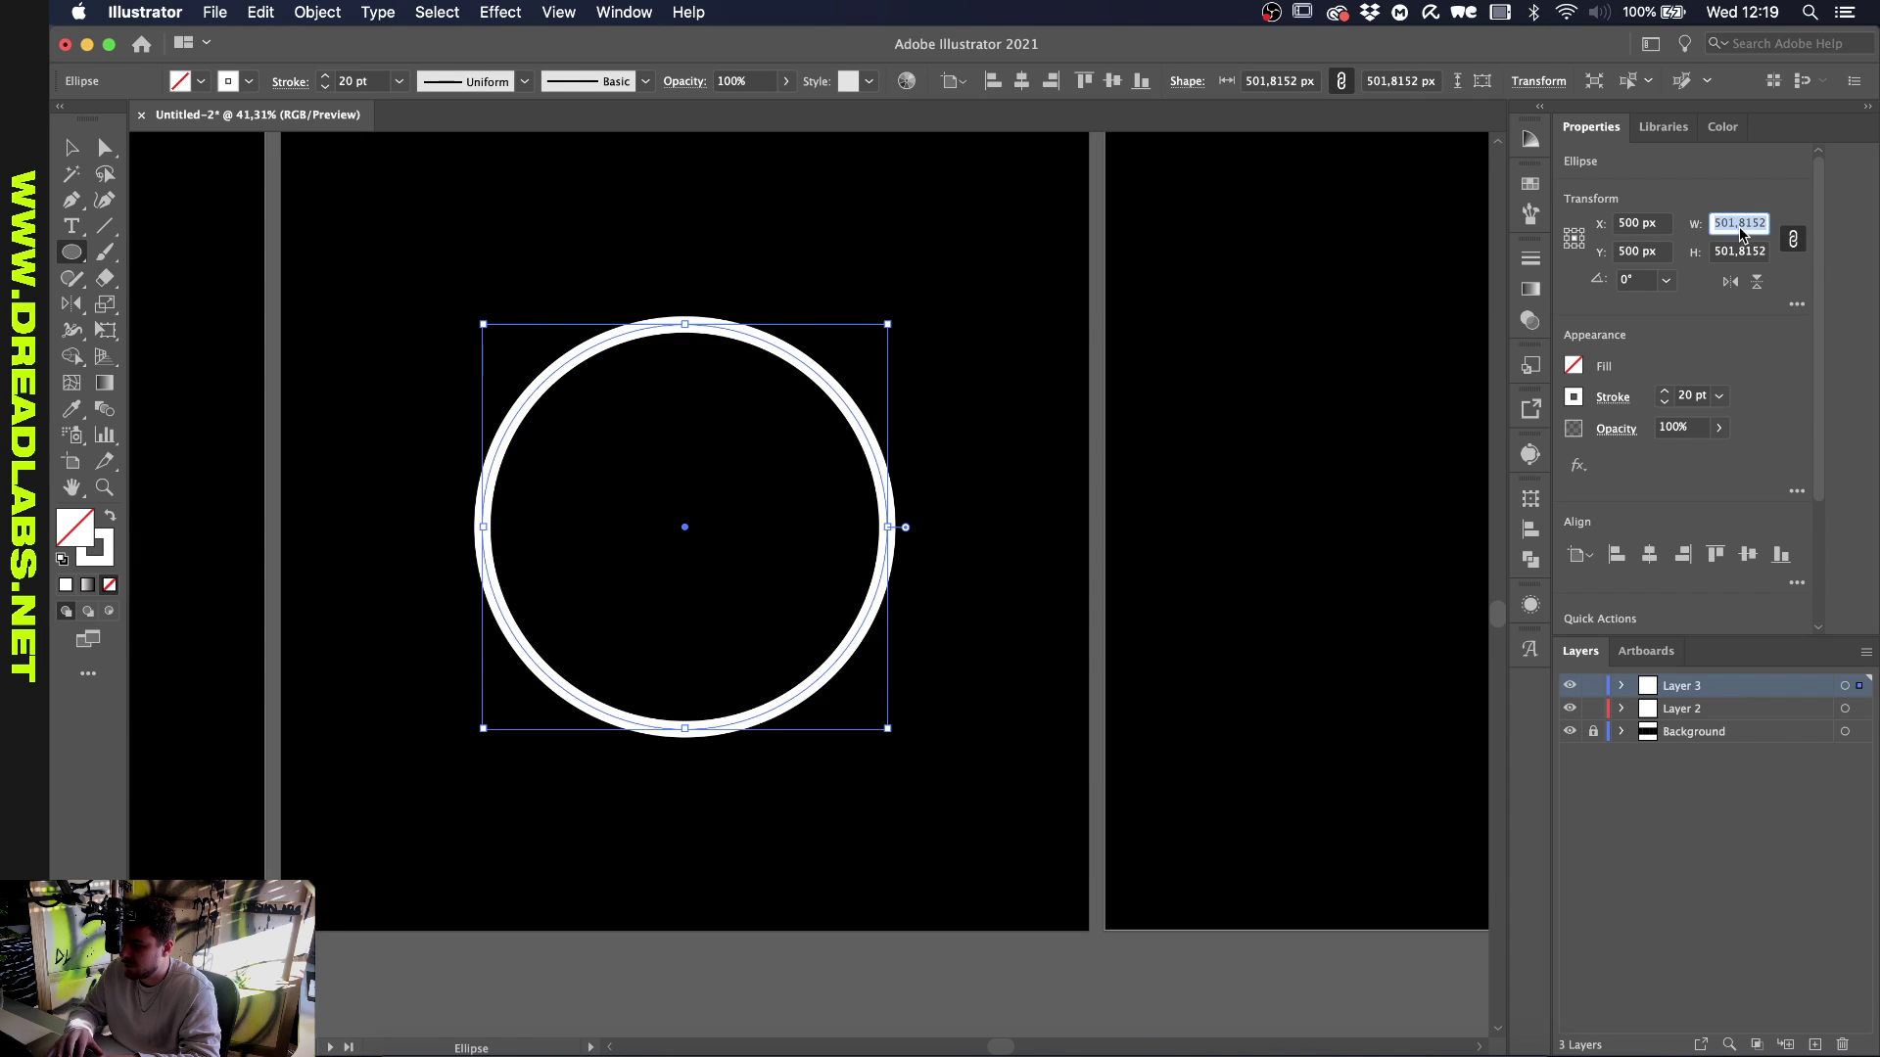
text(500)
key(Return)
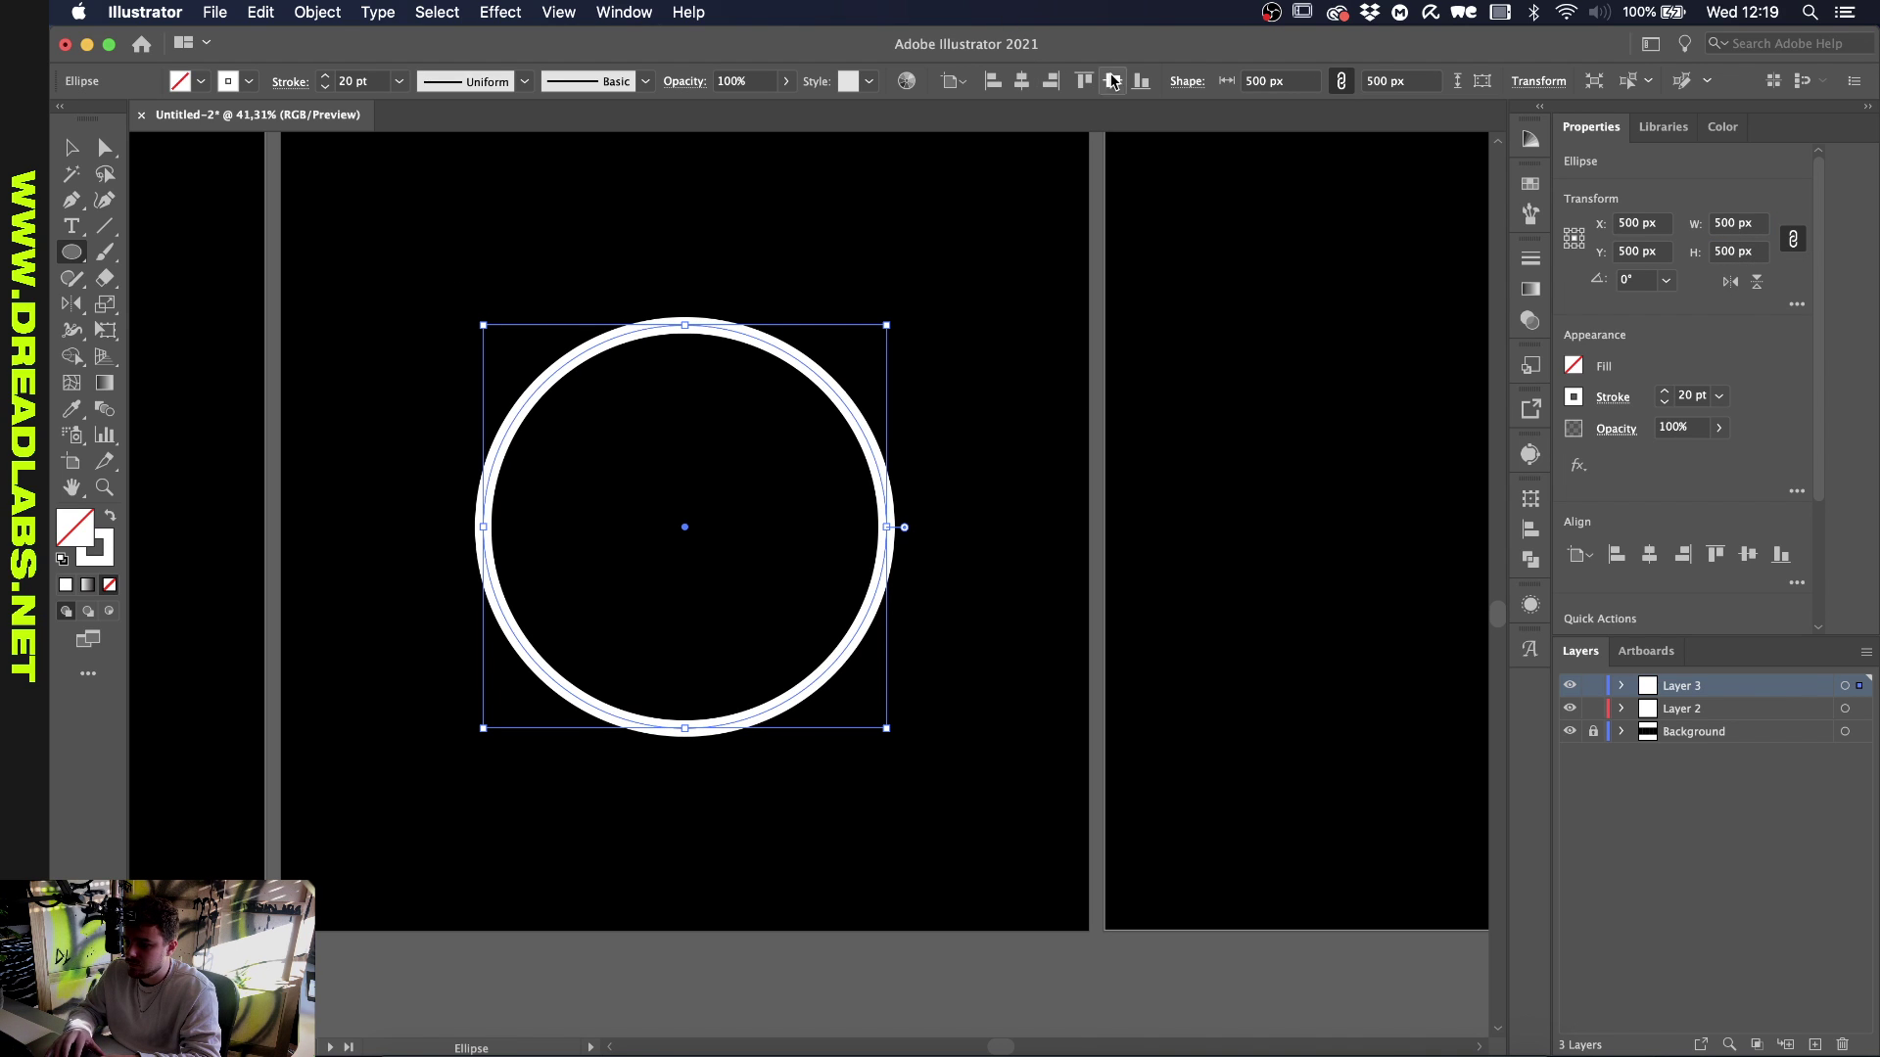
click(869, 240)
click(165, 270)
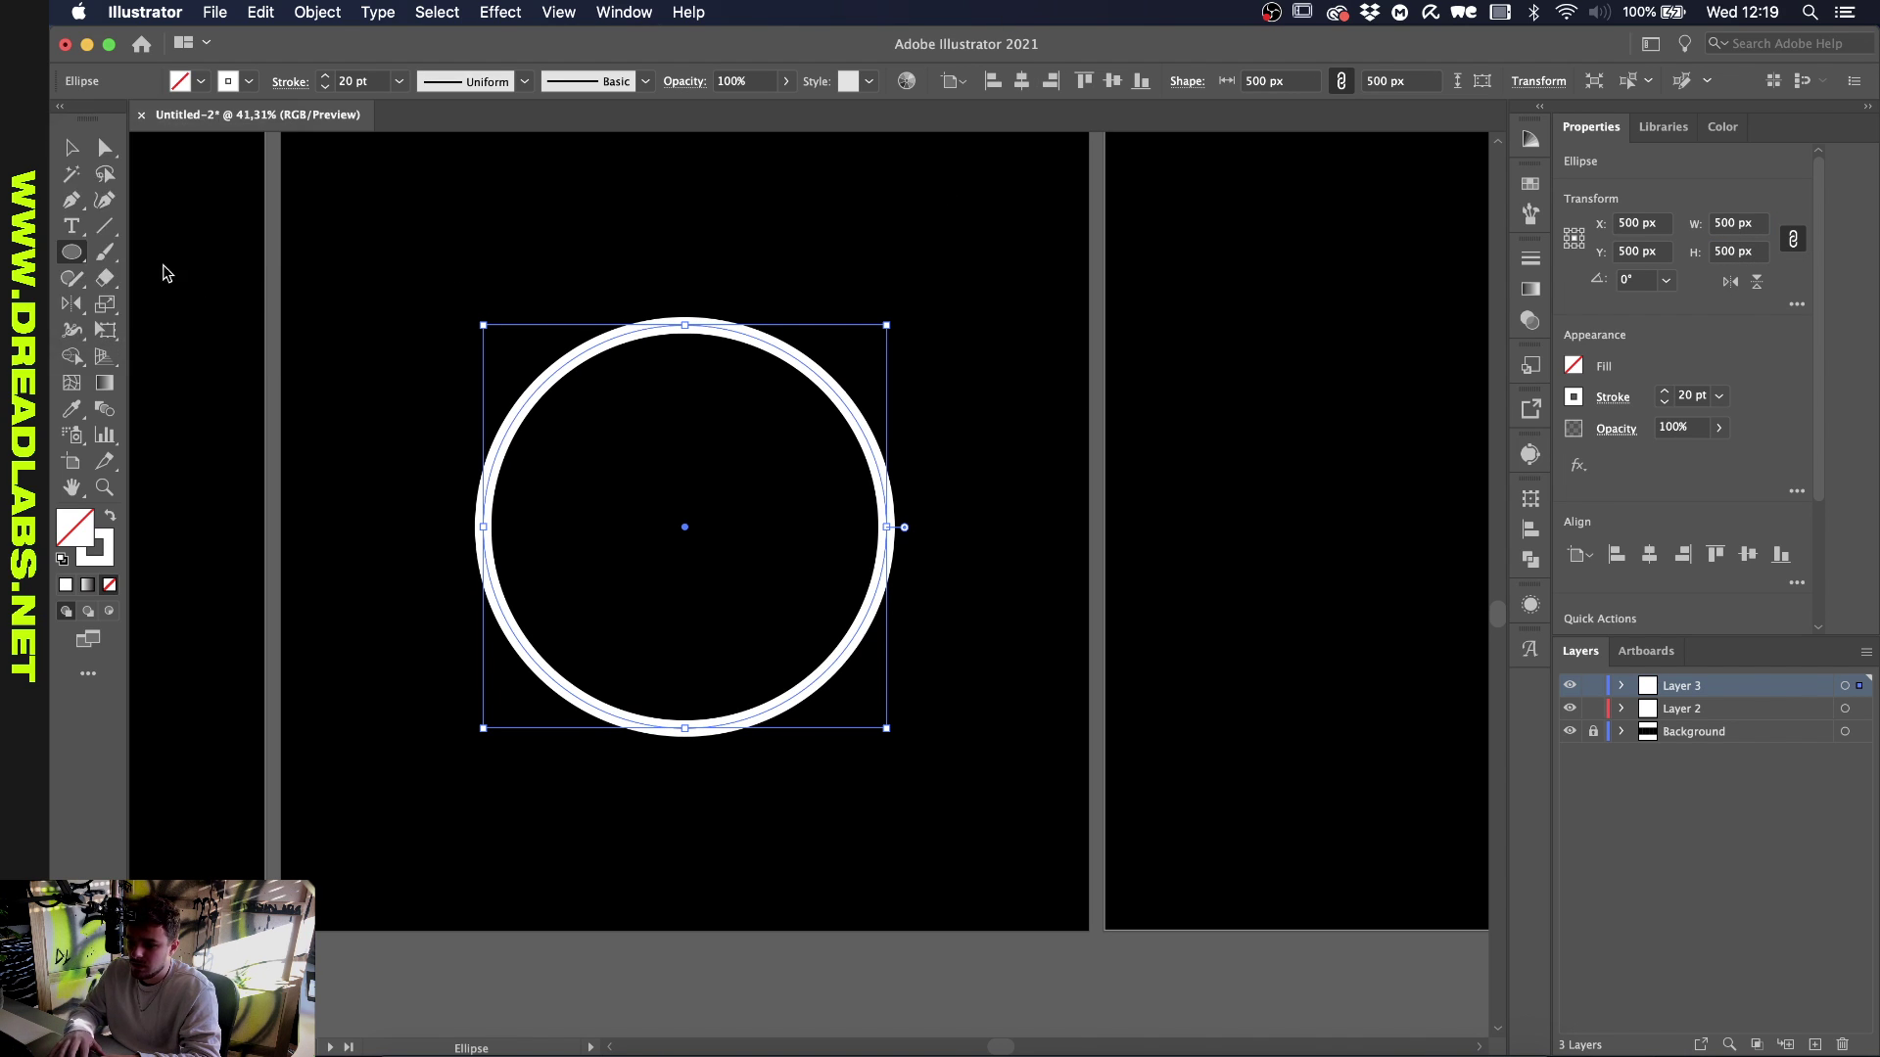
Select the circle and set up an Offset Path of -80 px
key(v)
click(382, 281)
scroll(382, 281, up, 6)
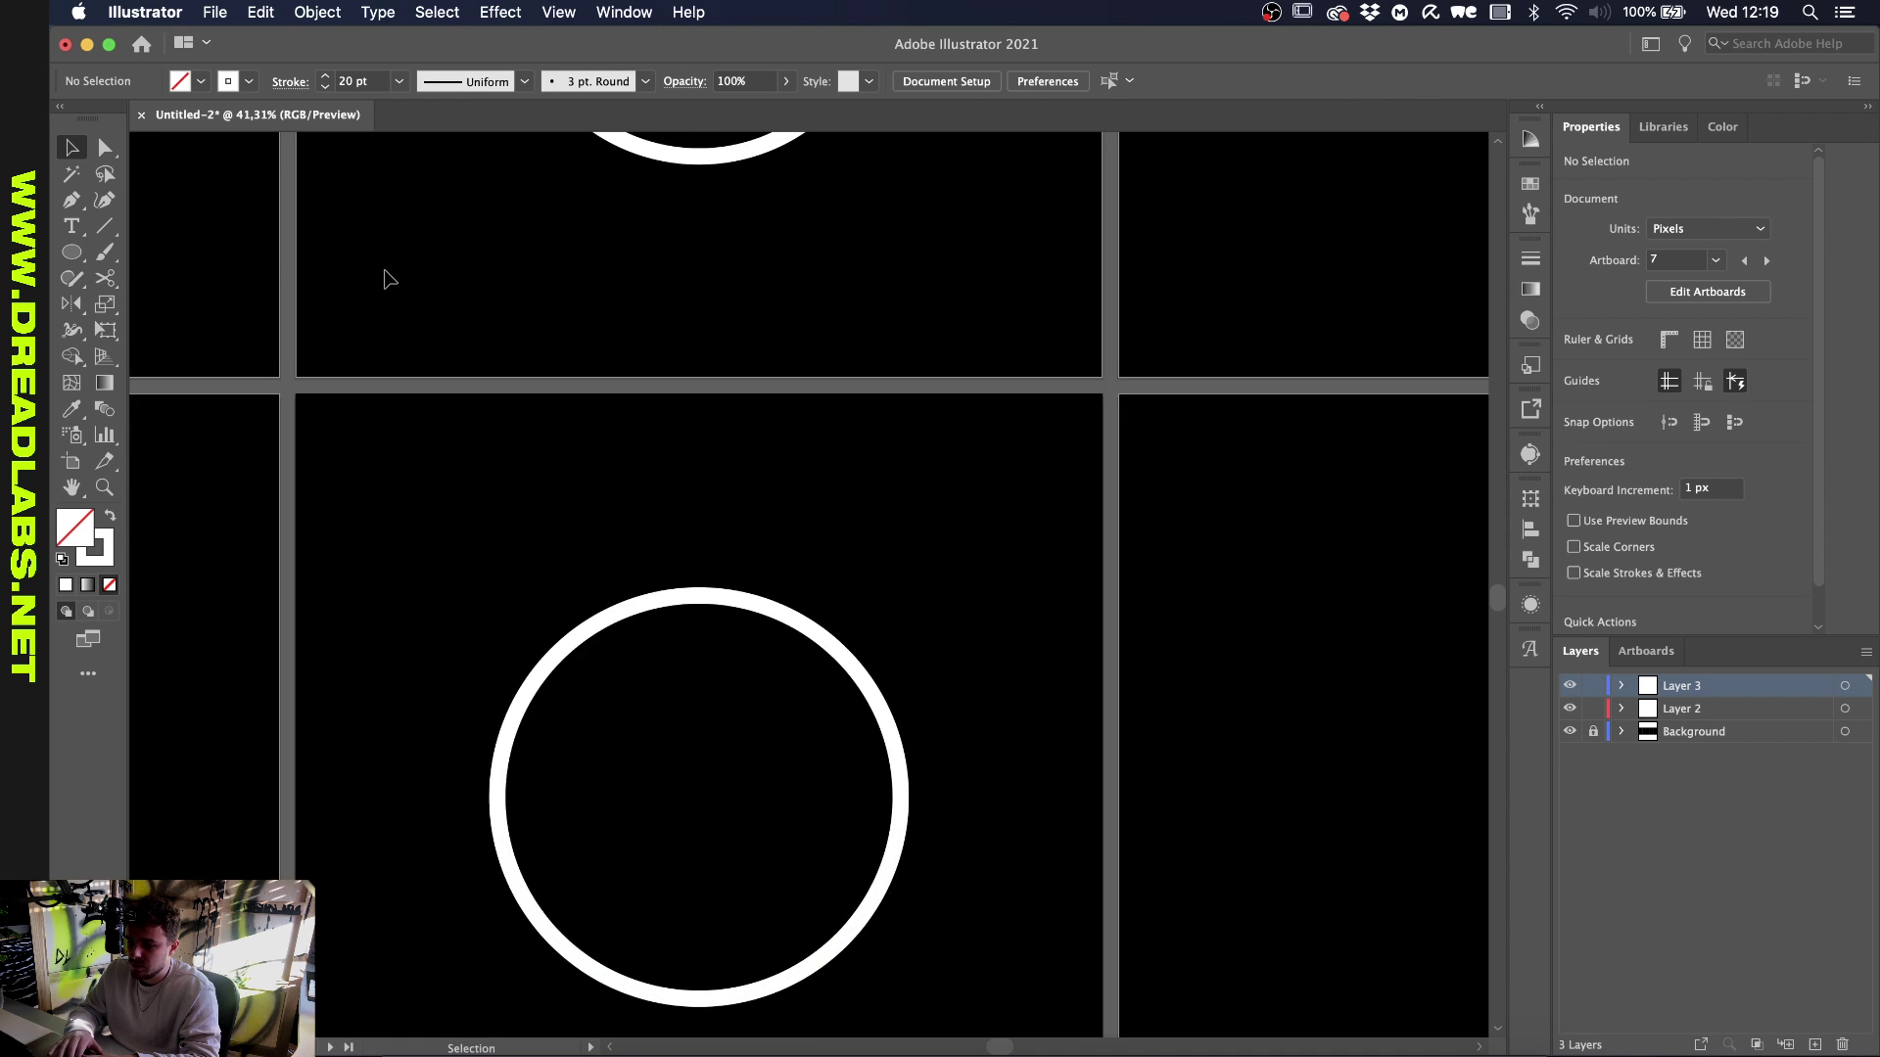
scroll(712, 473, down, 10)
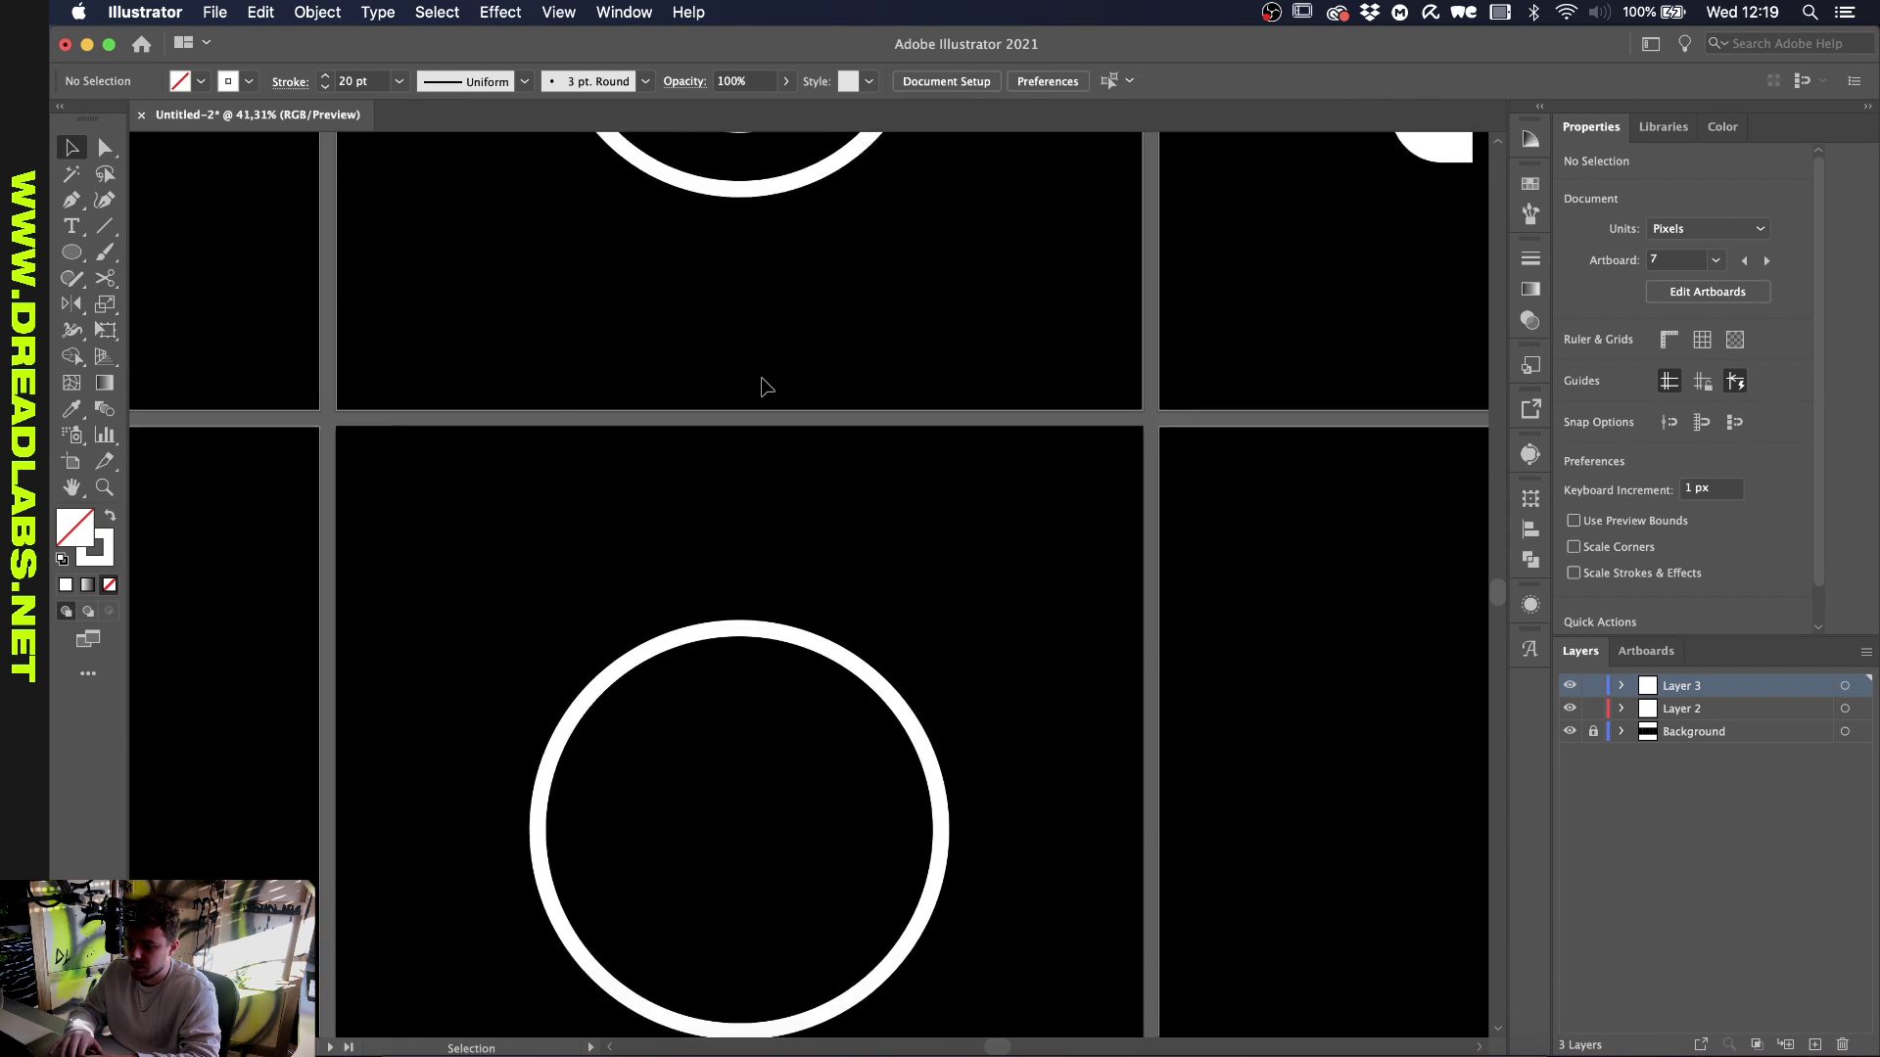
click(586, 502)
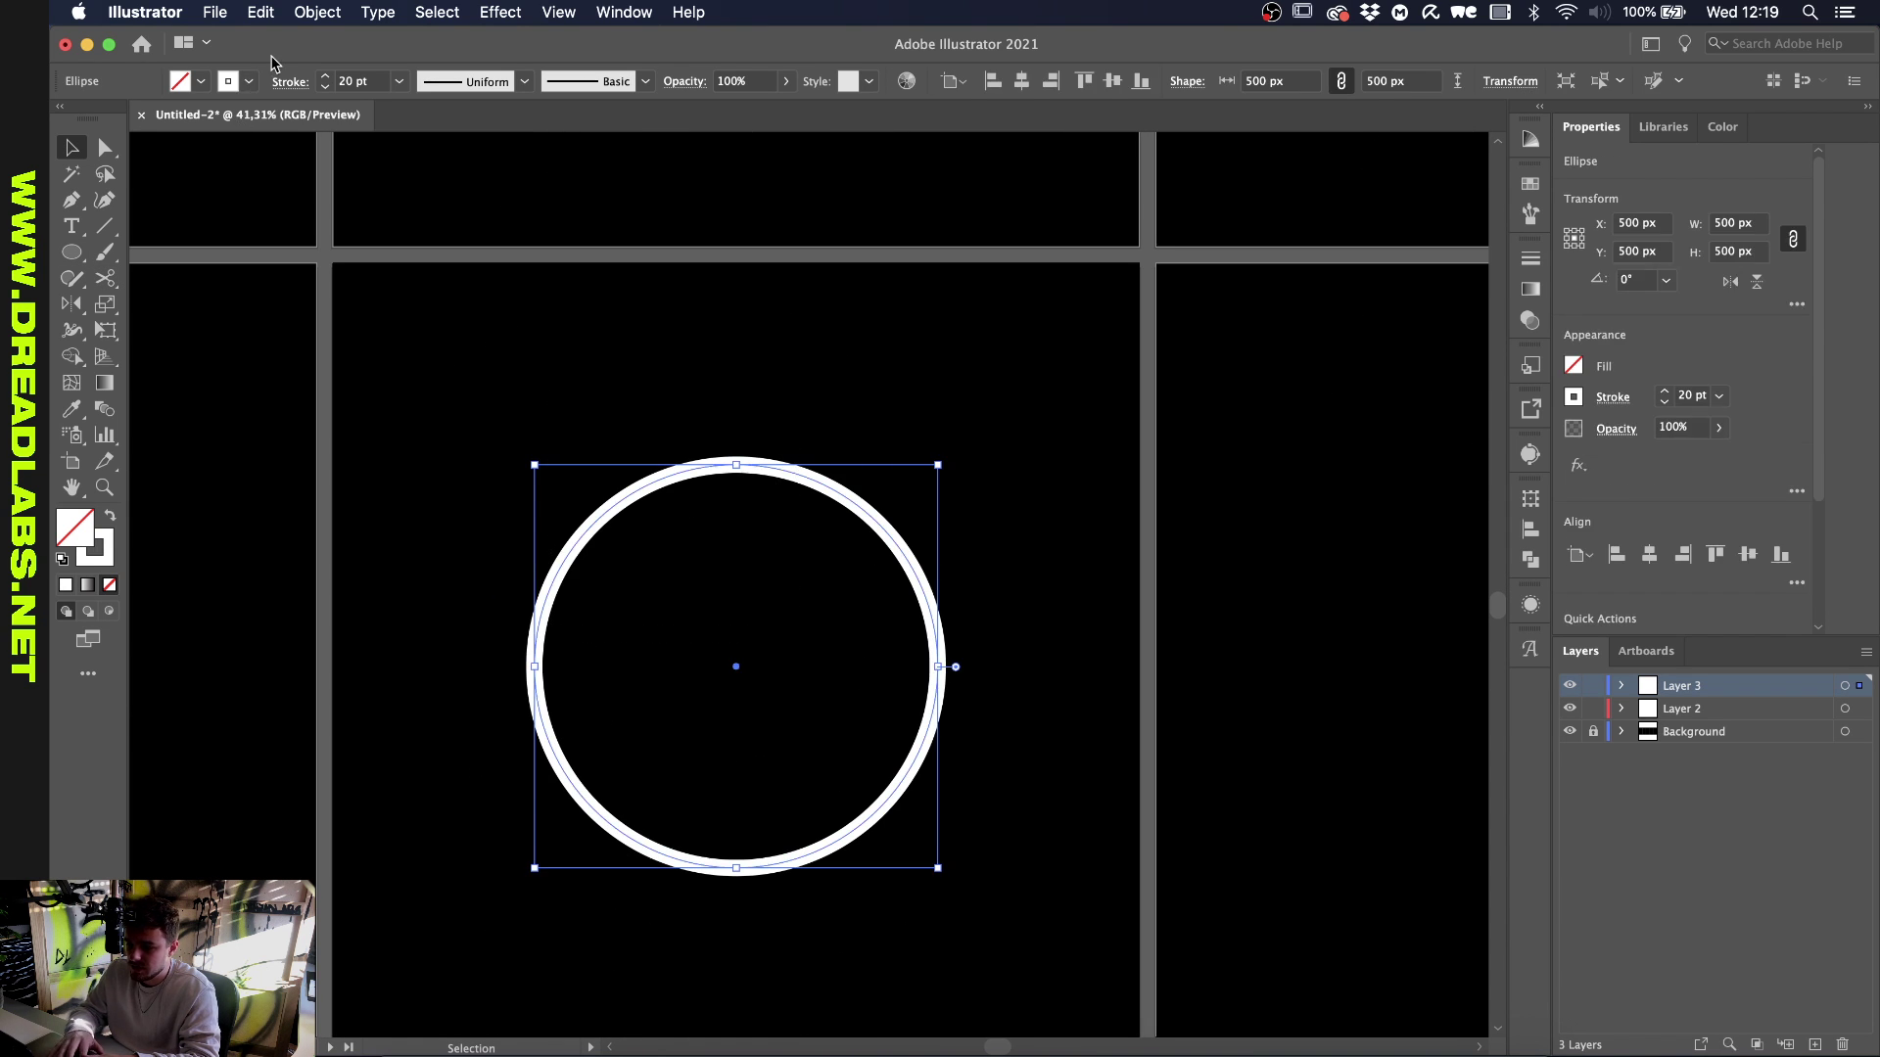
click(317, 12)
mouse_move(342, 497)
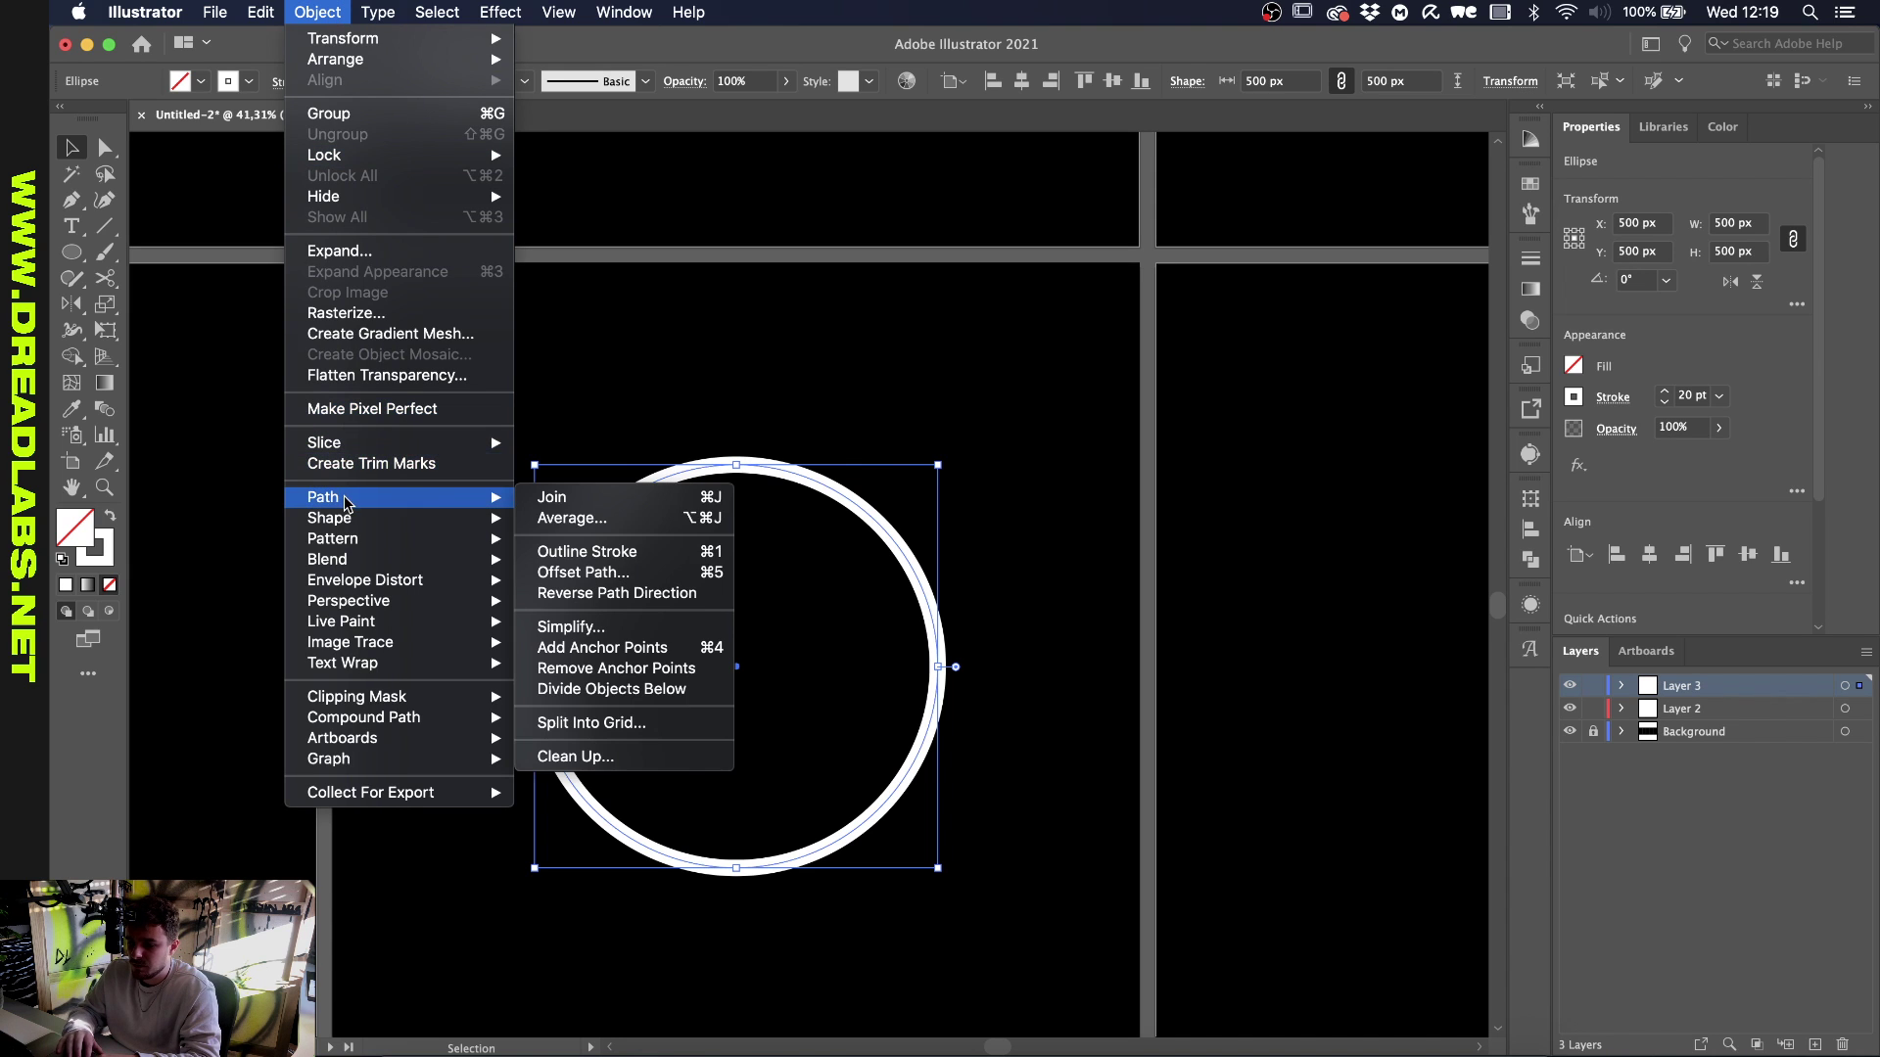
click(619, 574)
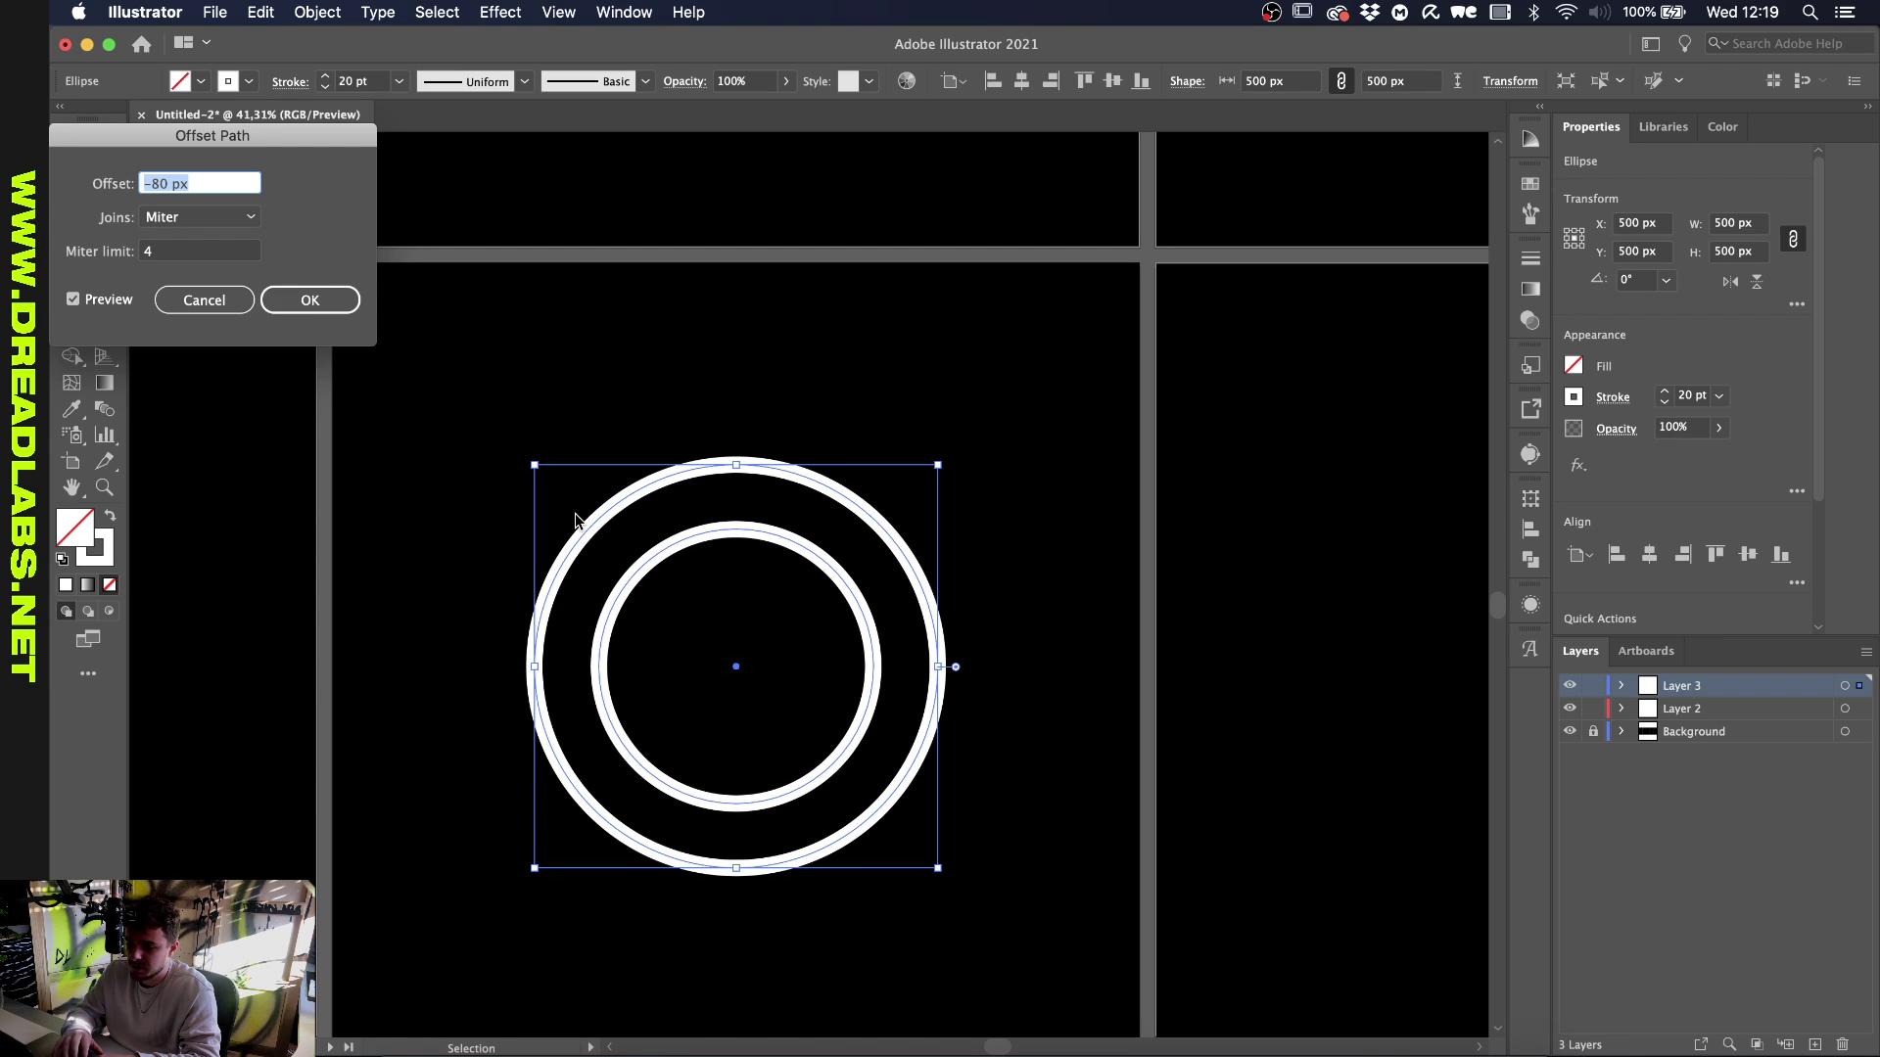
Confirm the -80 px offset, delete the inner ring's top anchor, and round the arc's caps
click(334, 313)
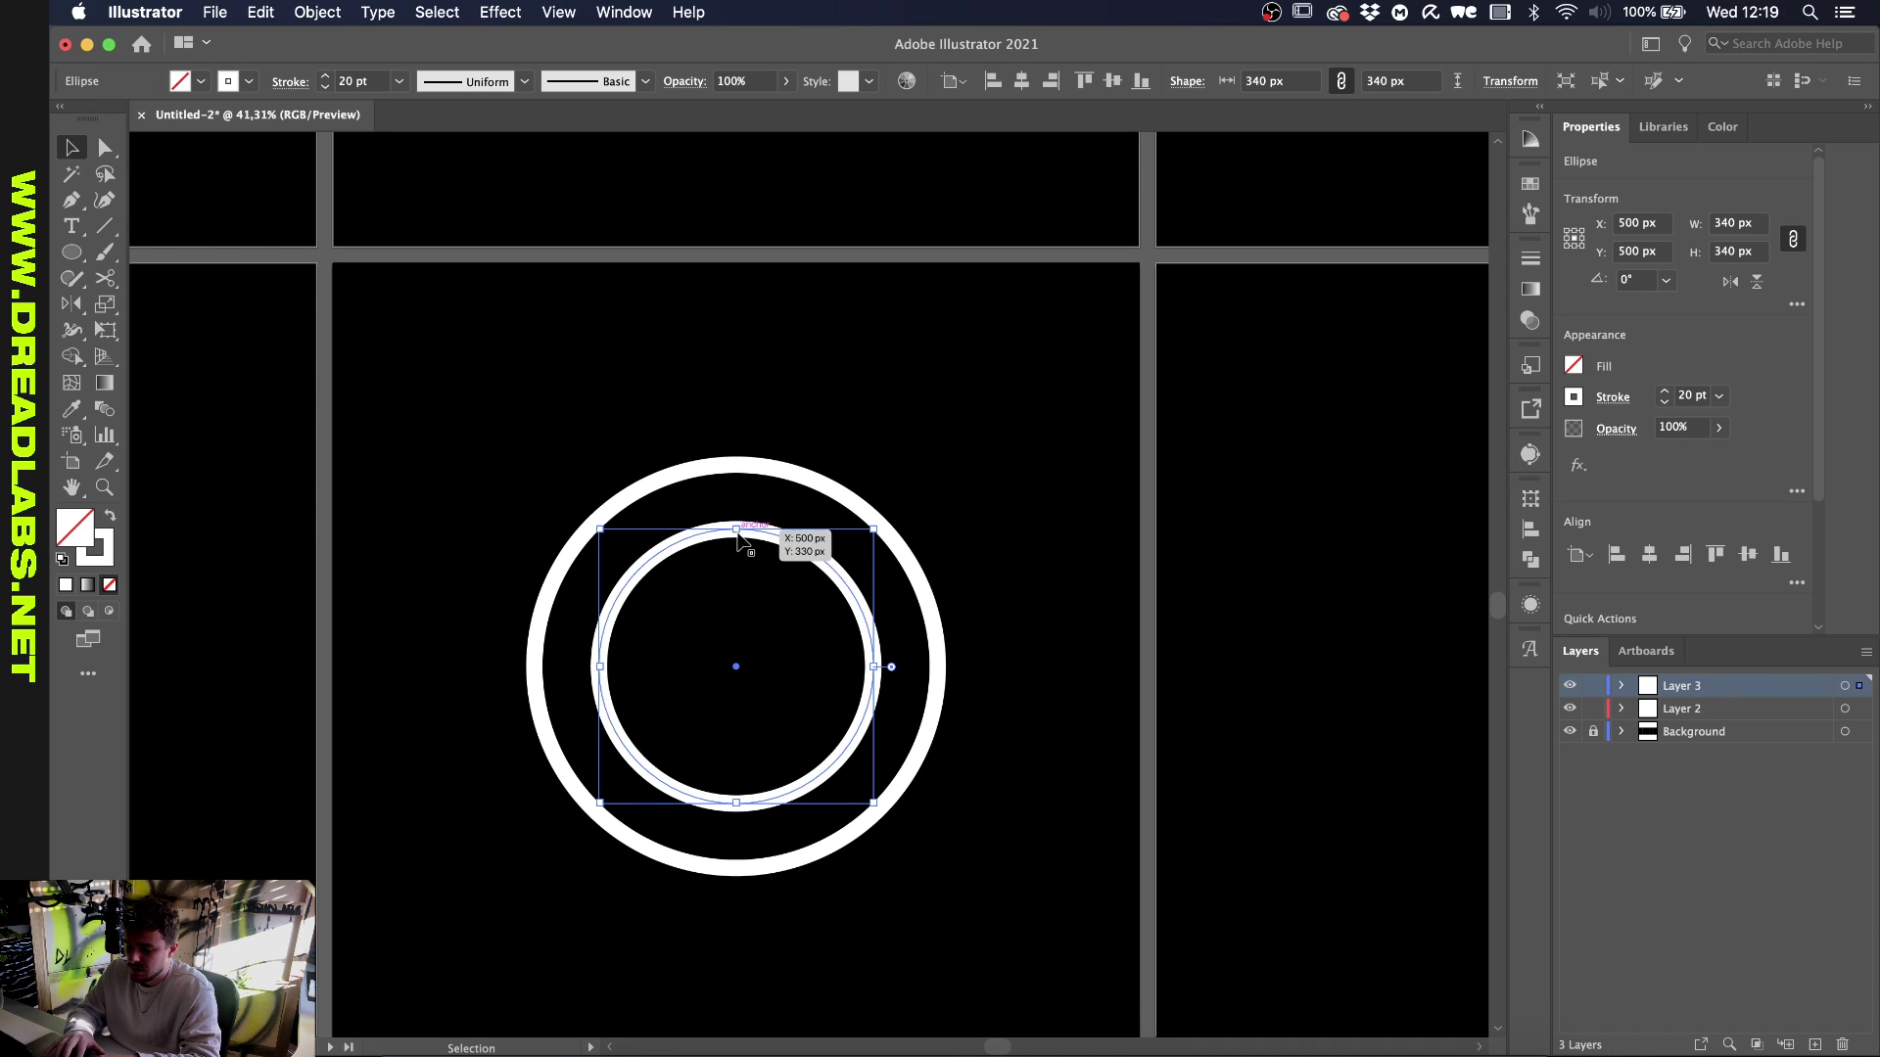
key(a)
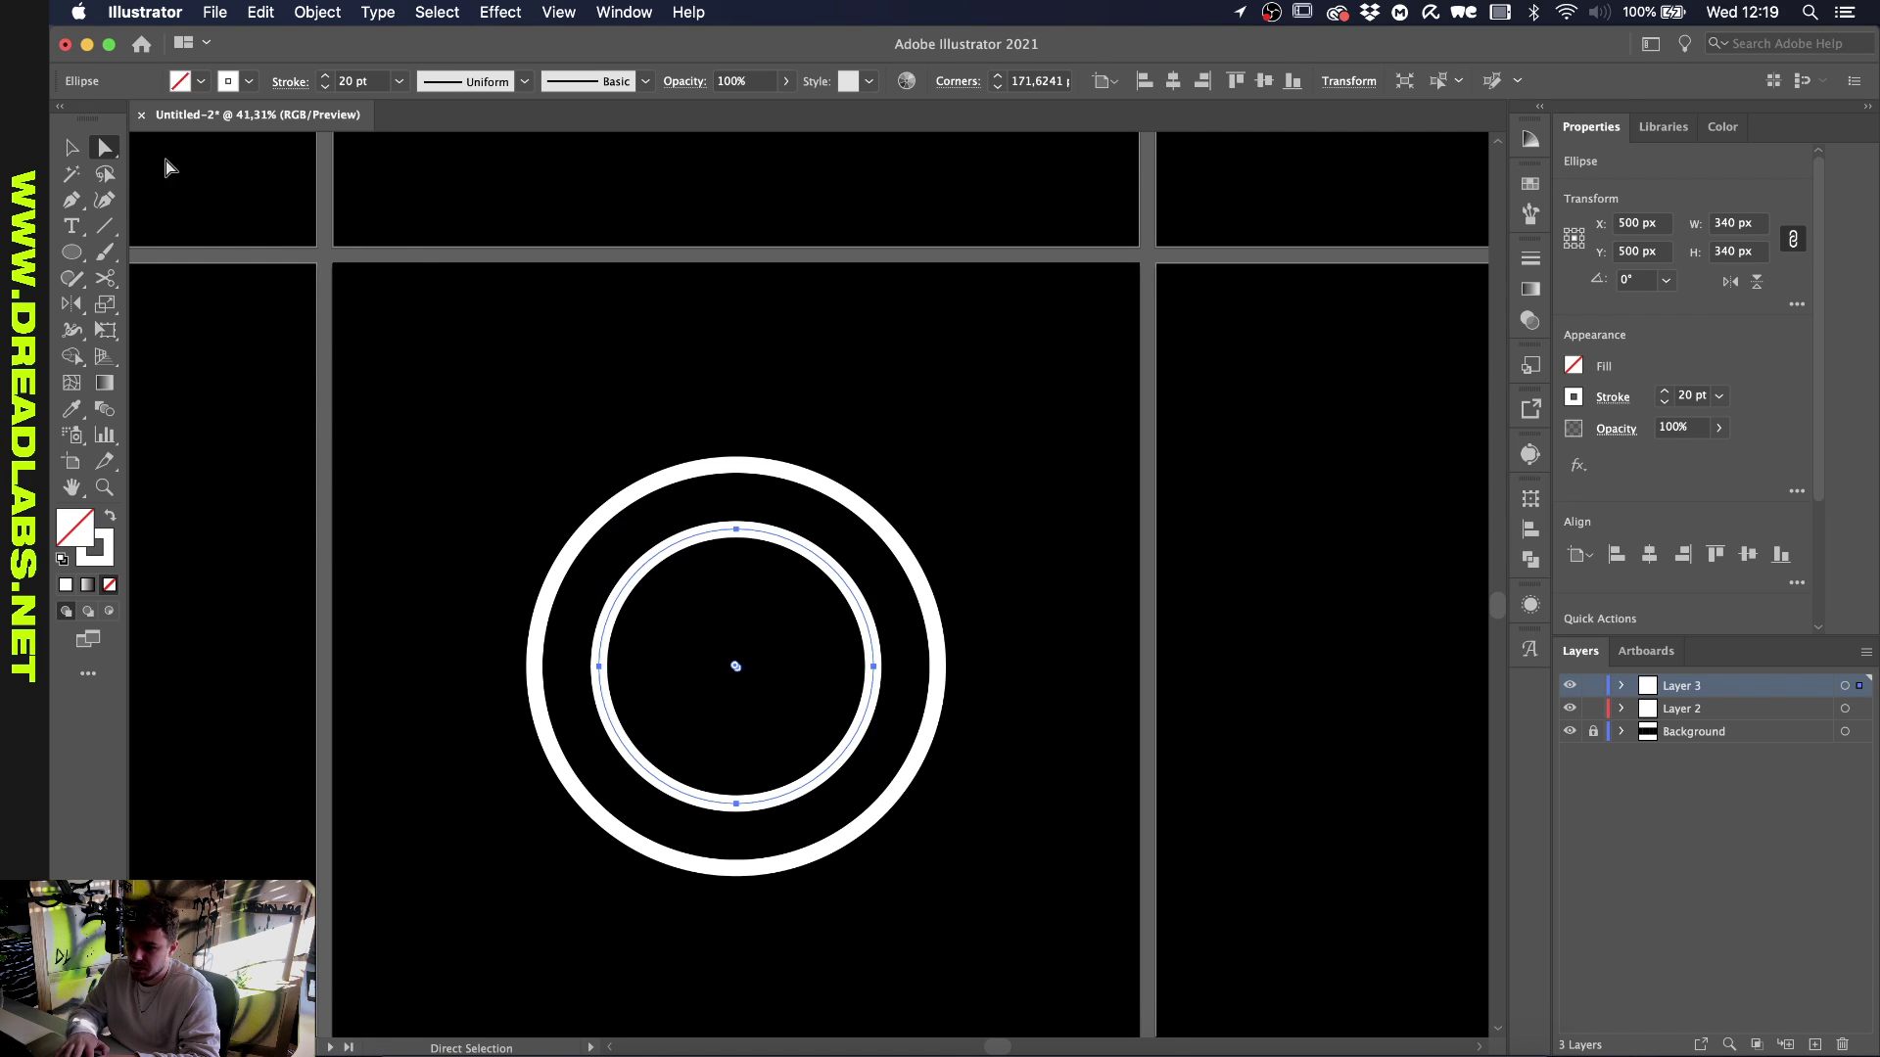
click(736, 529)
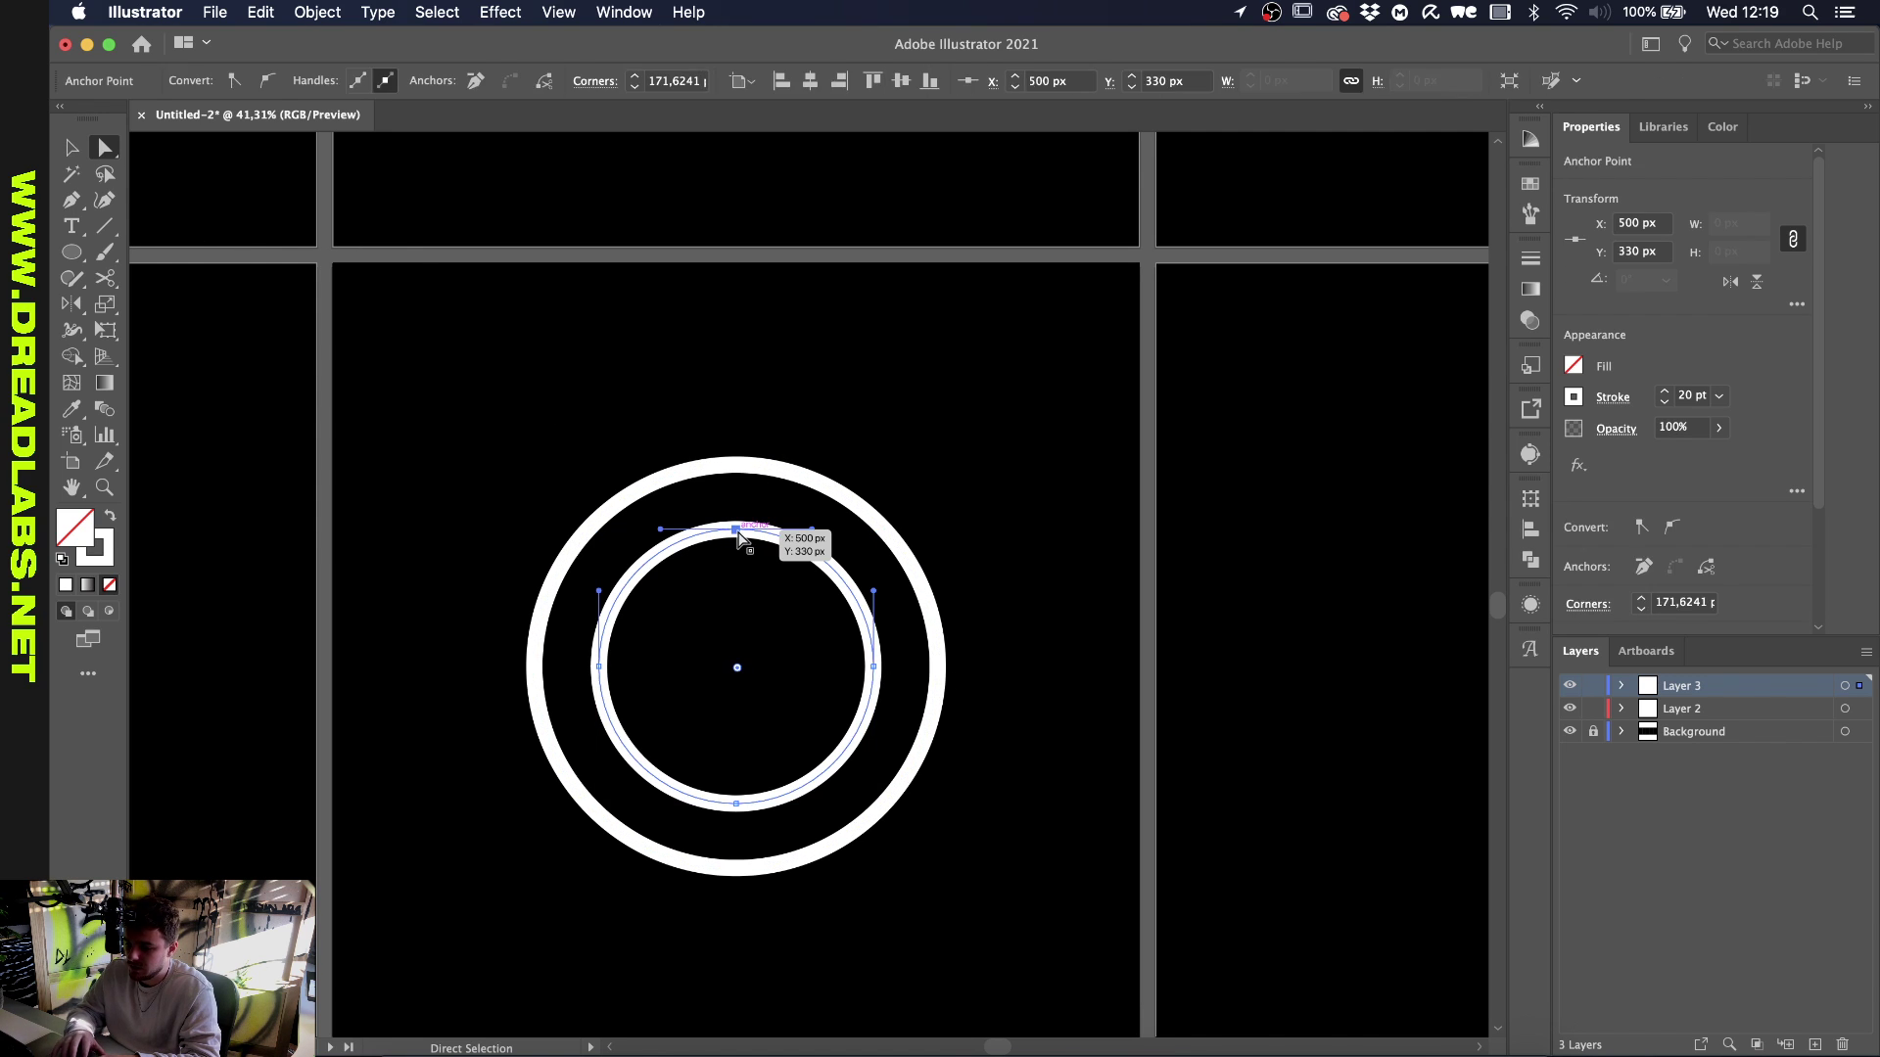
key(Delete)
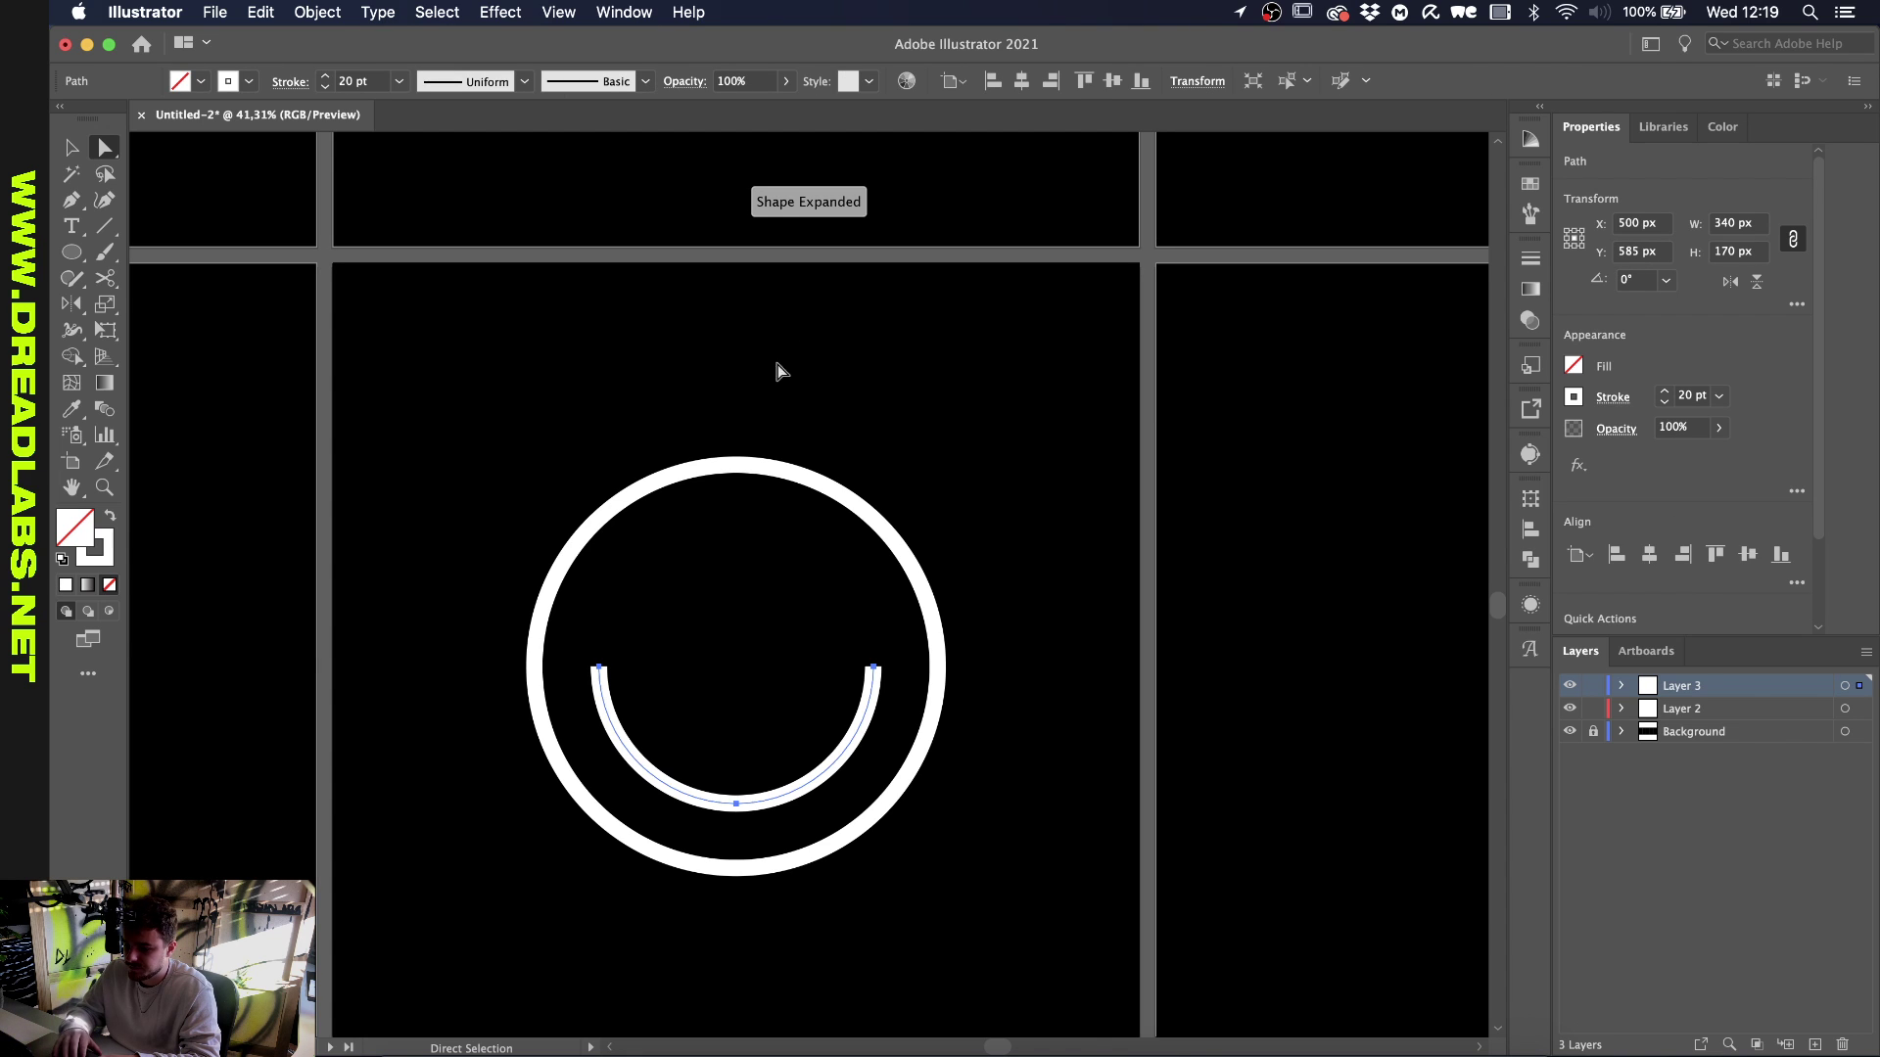
scroll(734, 798, up, 1)
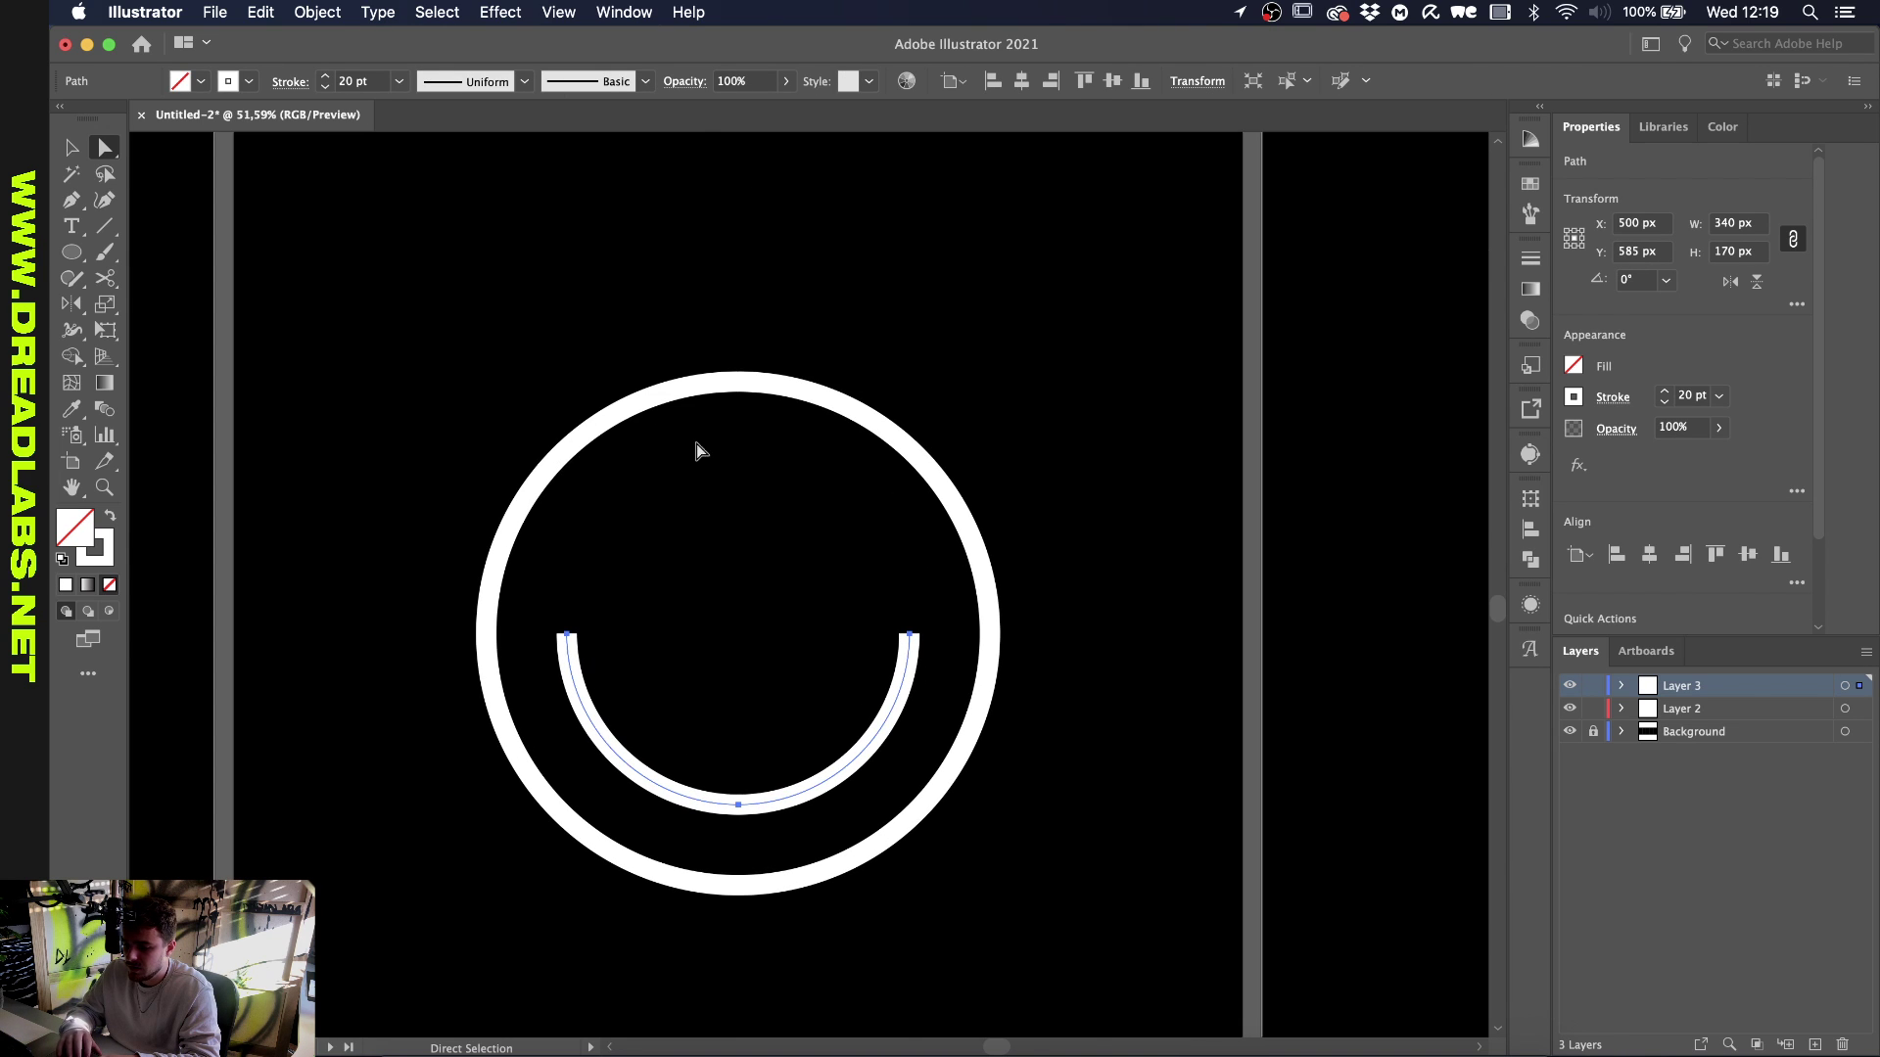
click(294, 83)
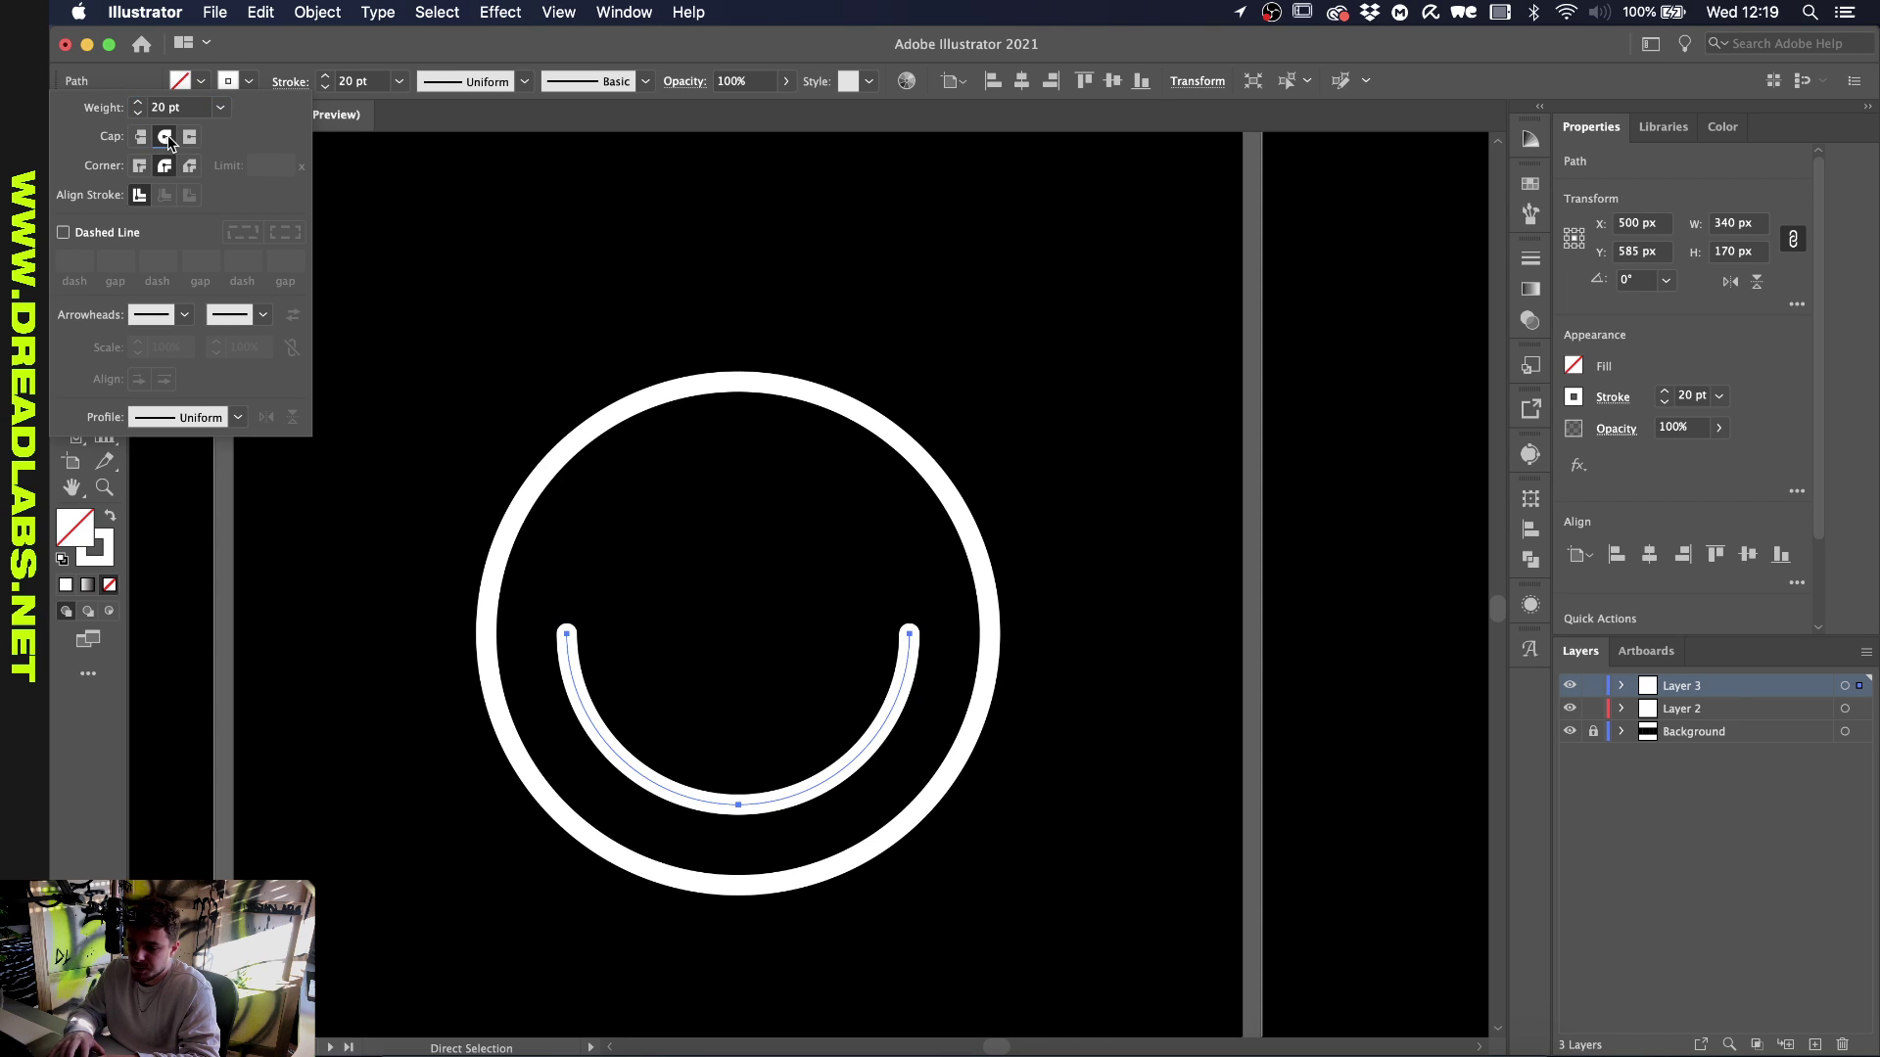
click(665, 677)
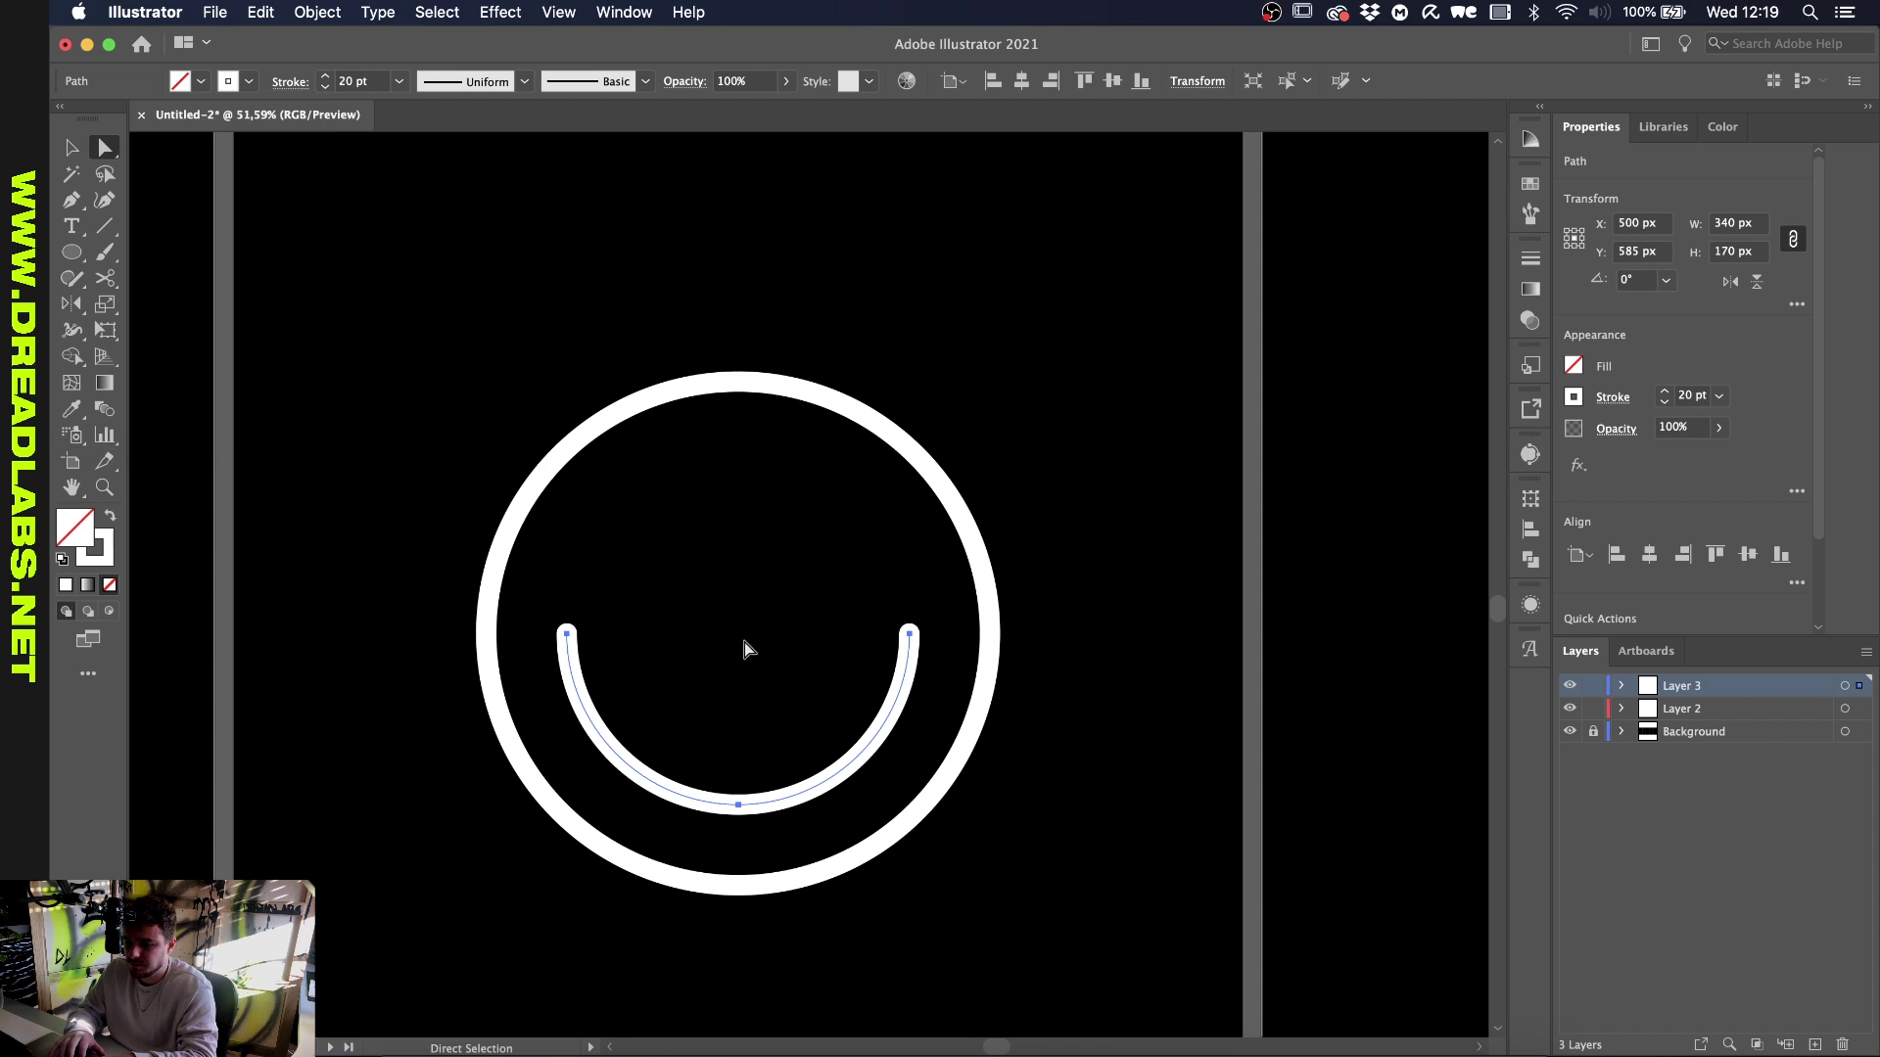
click(421, 419)
Draw a tall solid white oval as the right eye and nudge it into place
key(l)
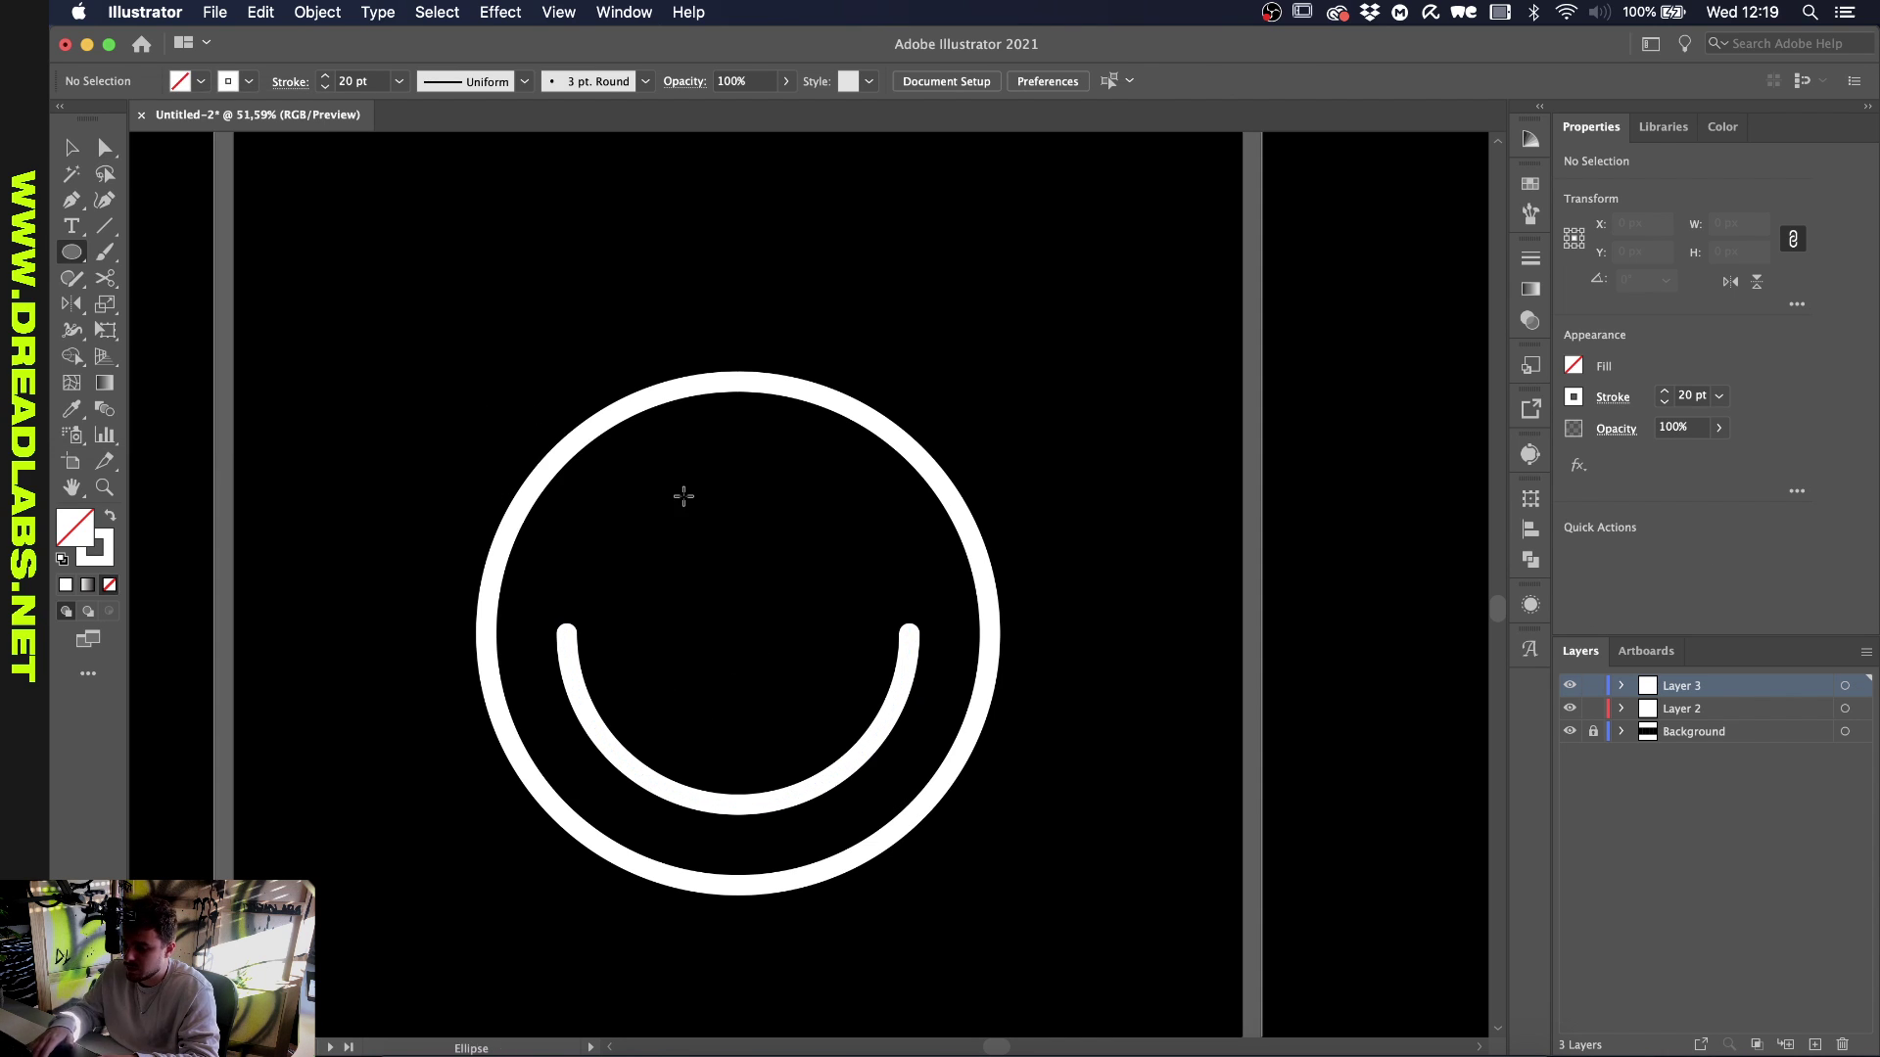
drag(813, 516, 838, 464)
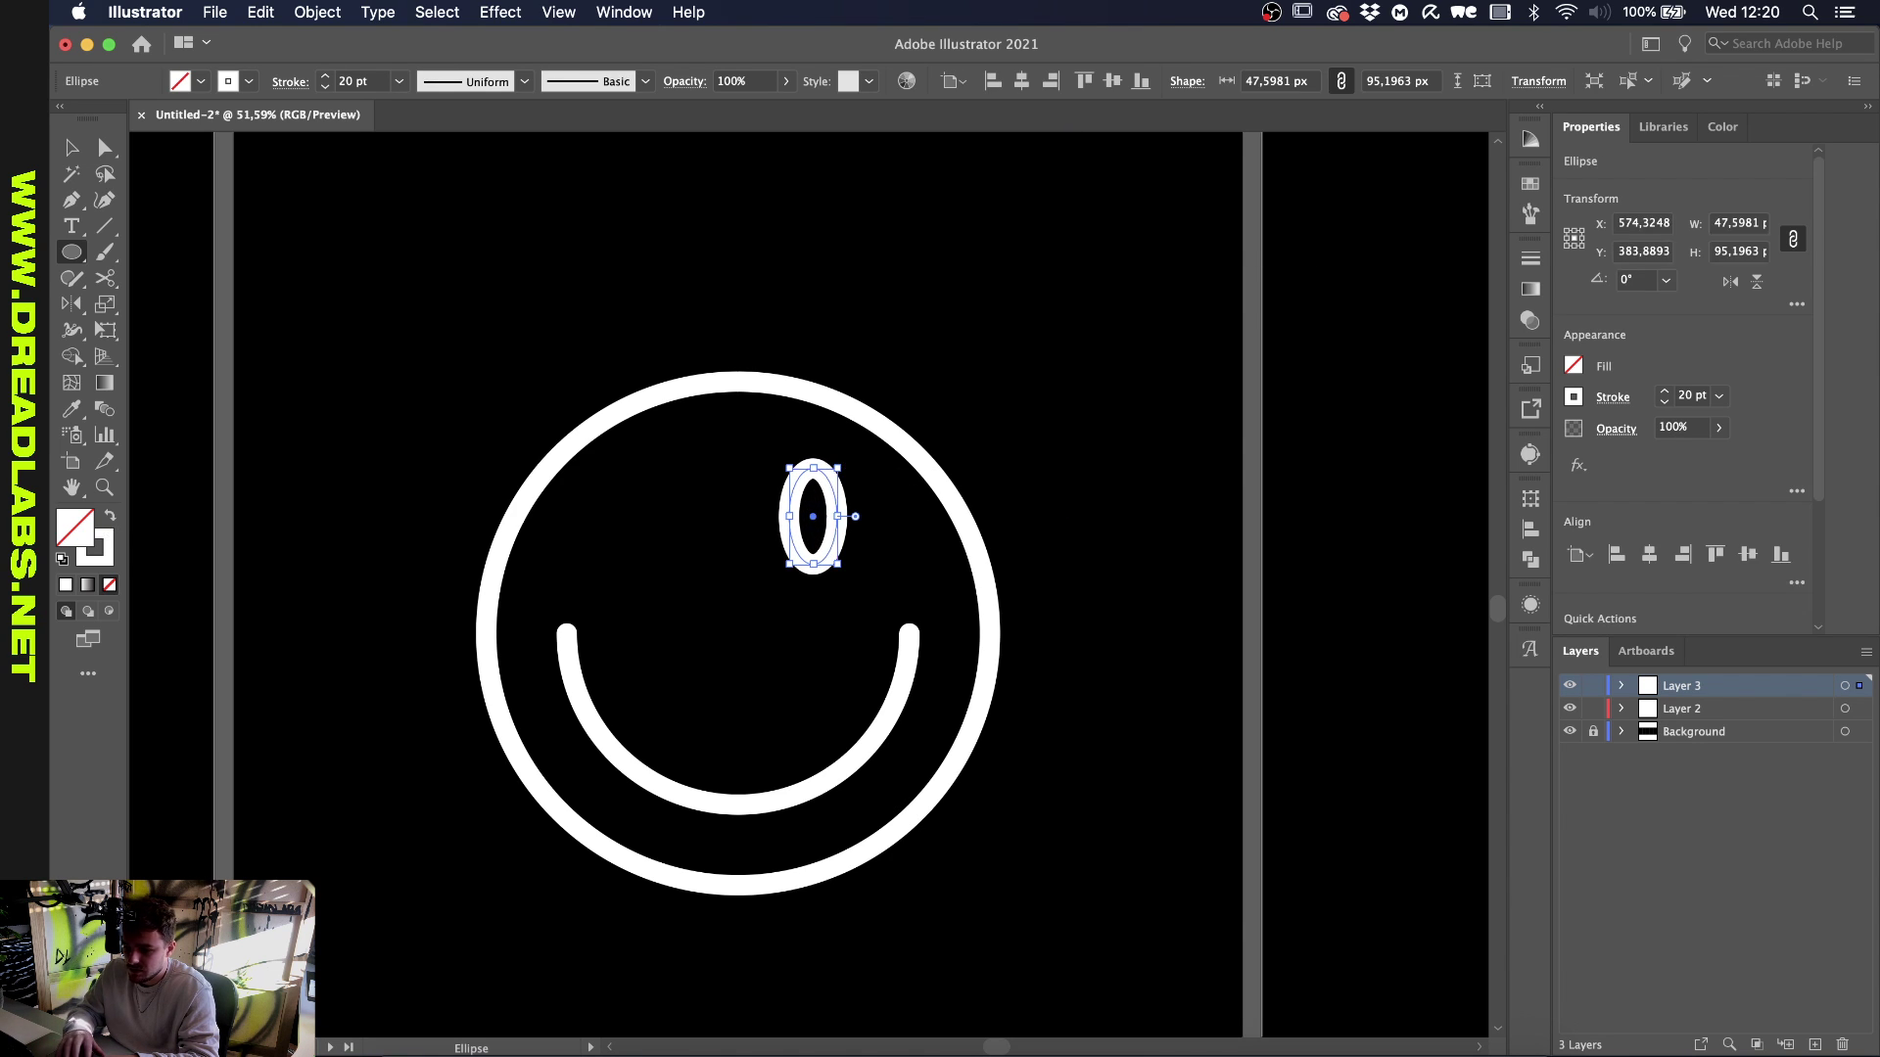
key(shift+x)
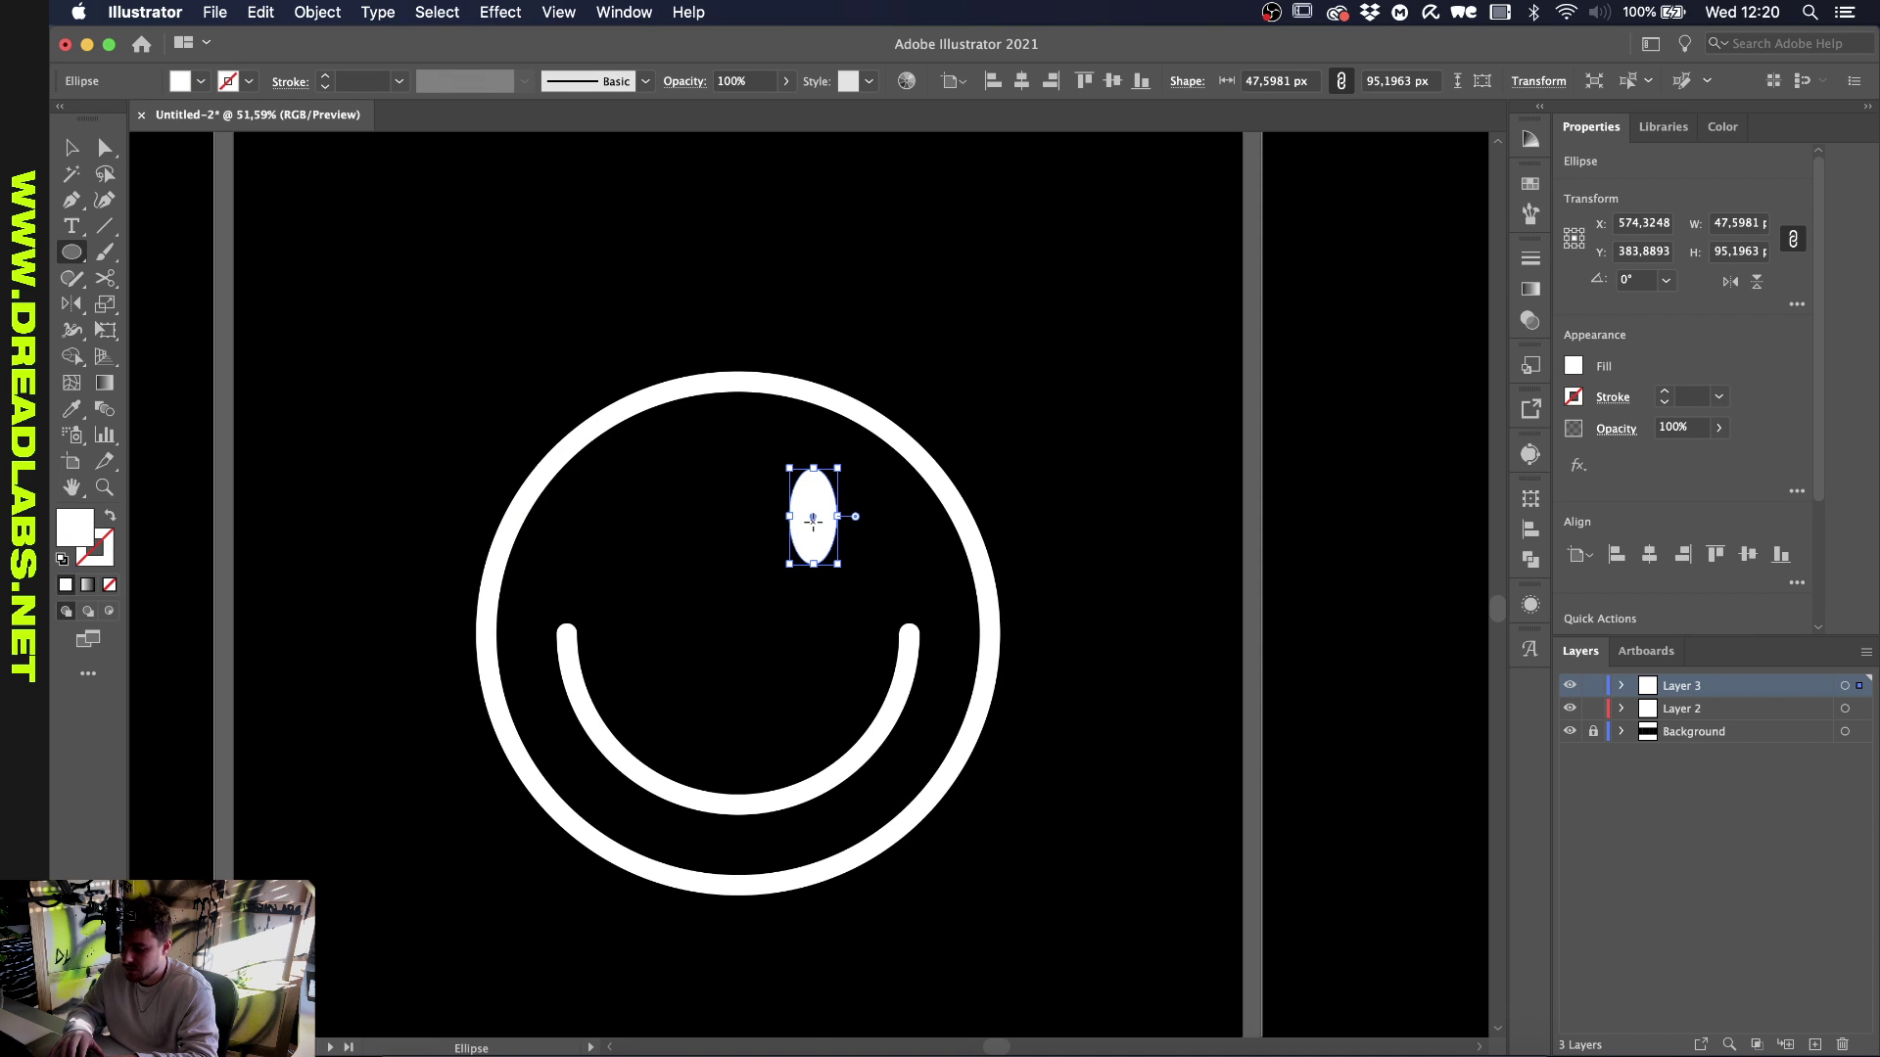
key(v)
drag(812, 522, 818, 531)
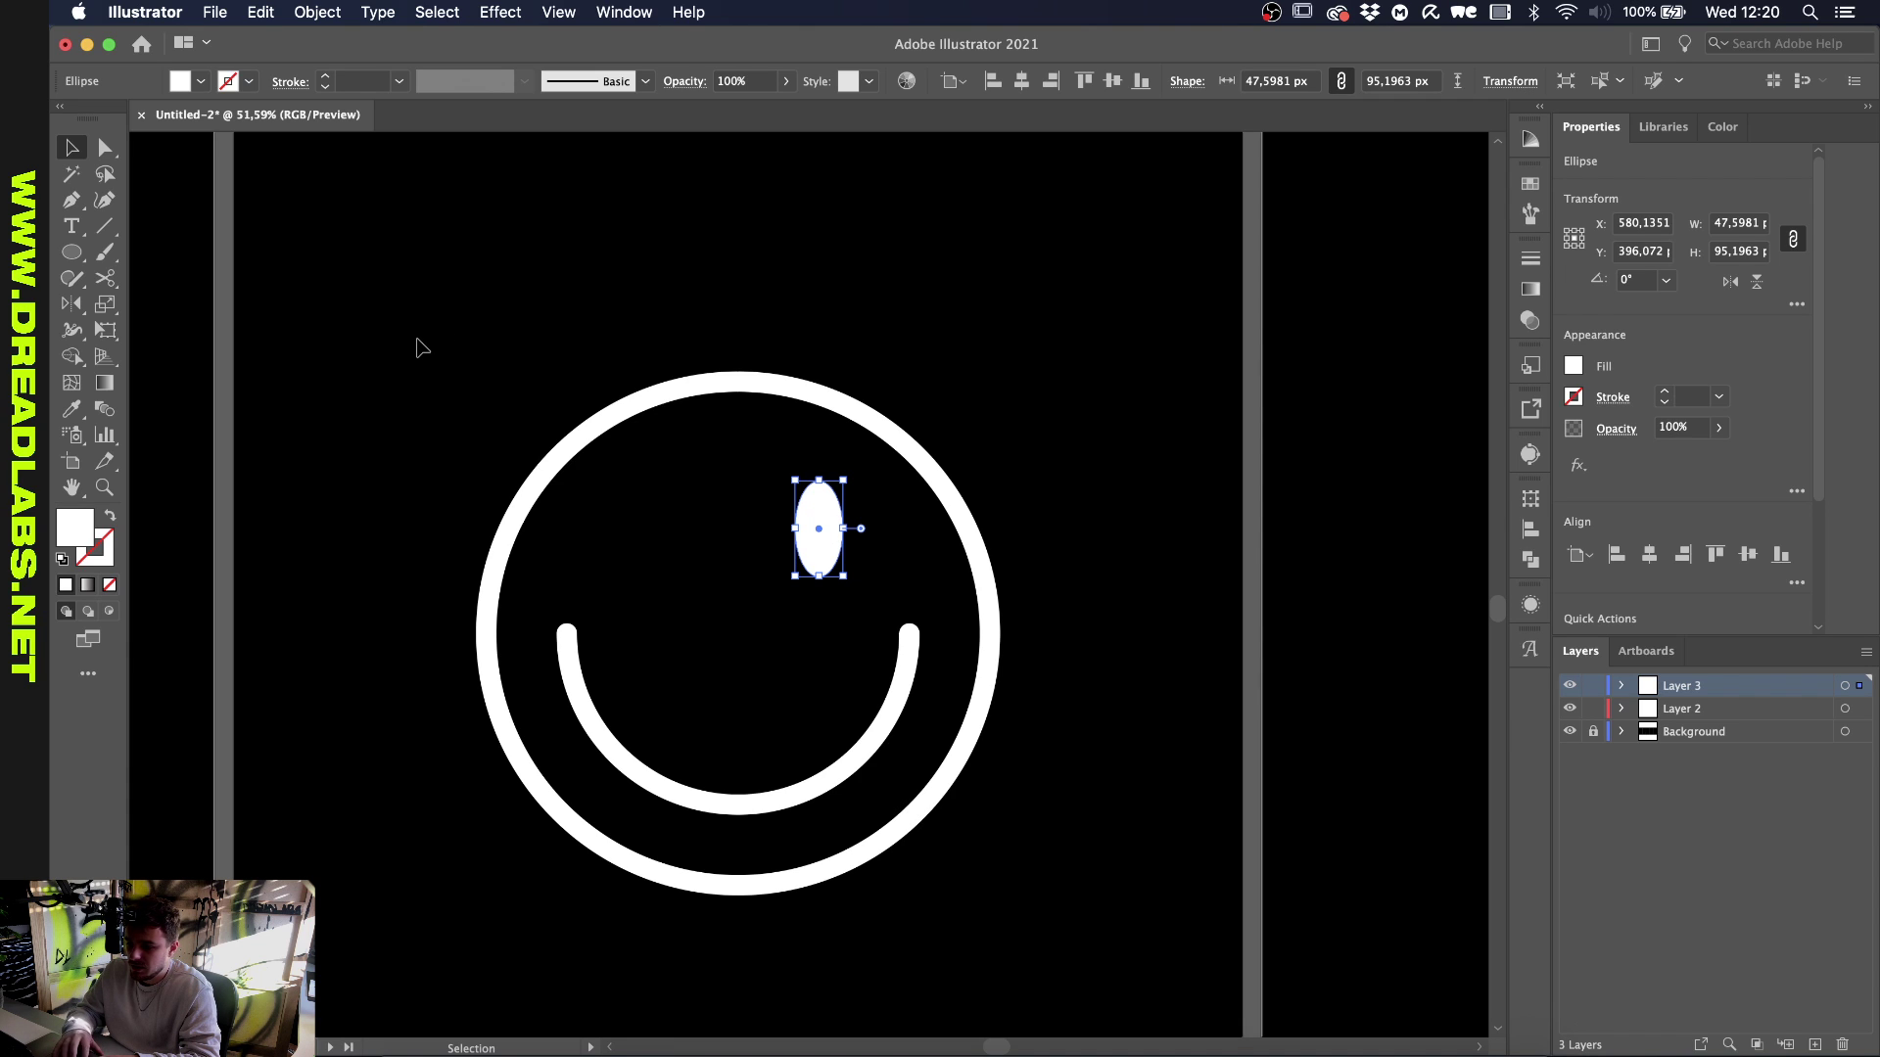
Reflect a copy of the eye to the left to form the second eye
key(o)
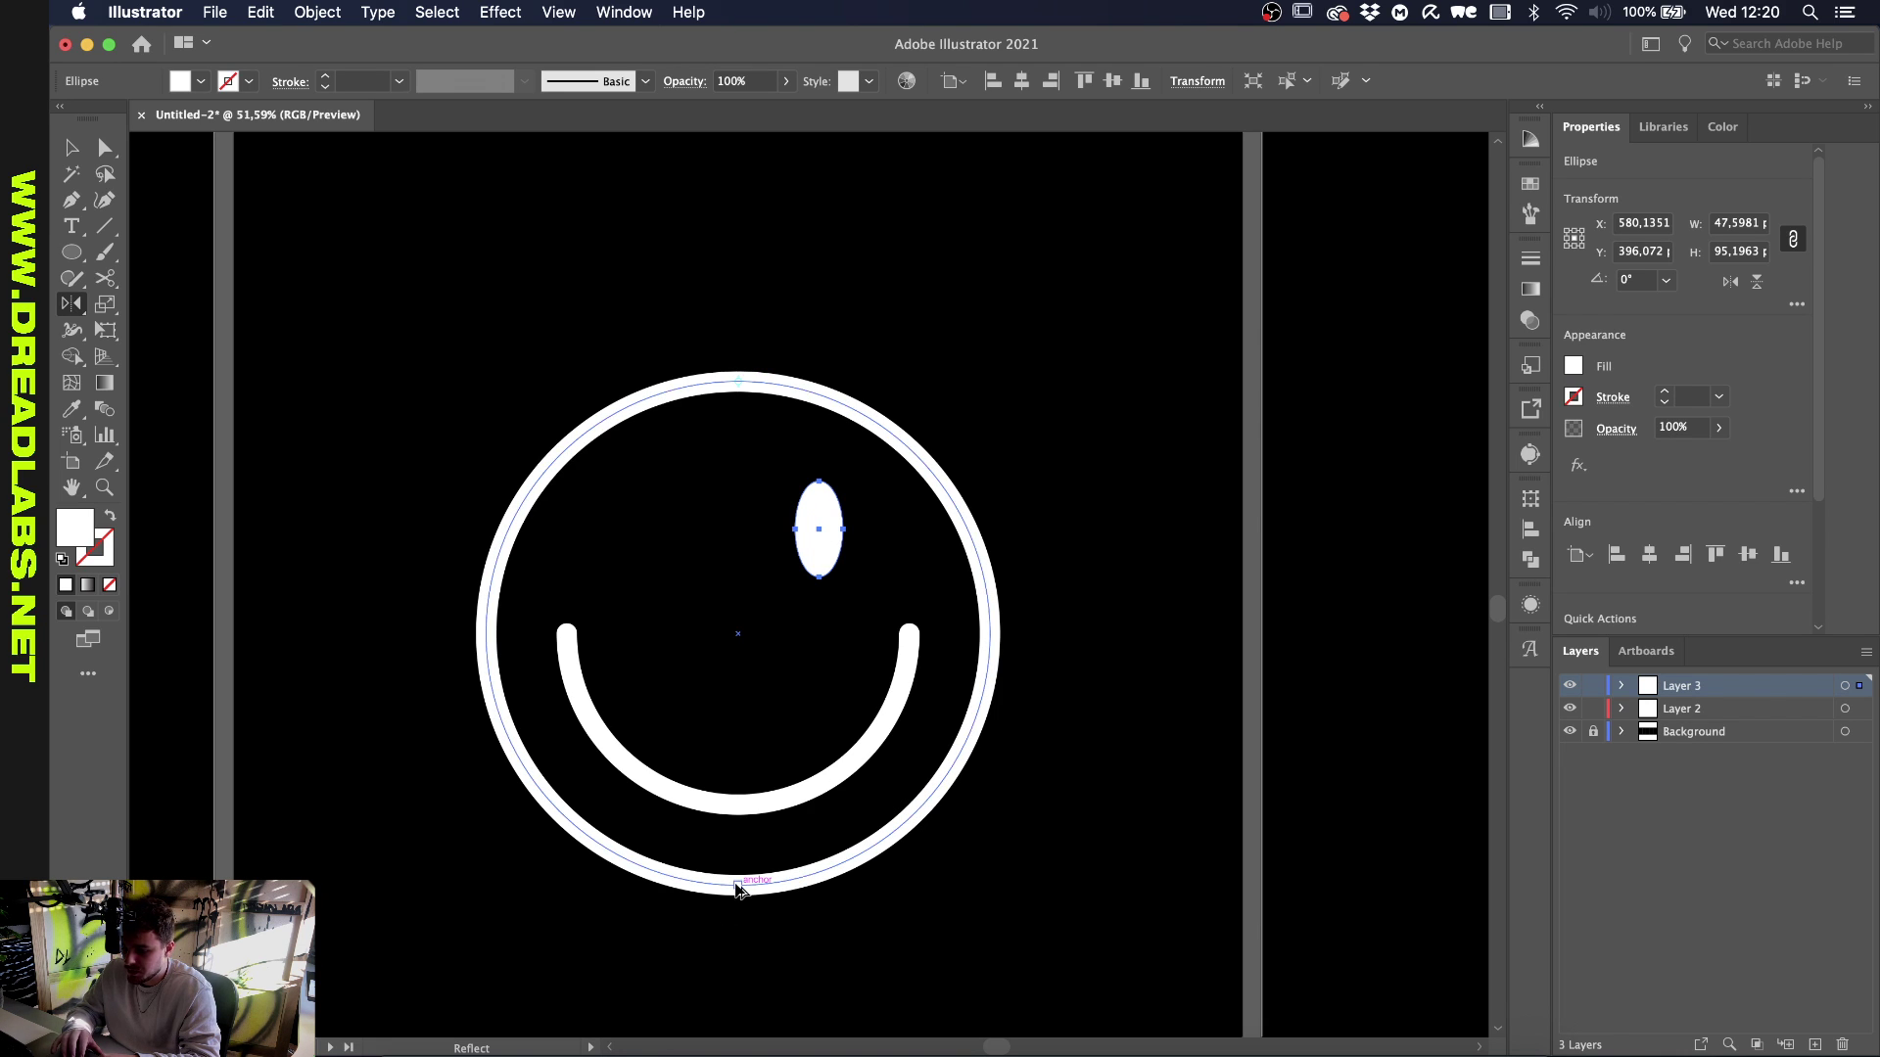
drag(738, 887, 736, 887)
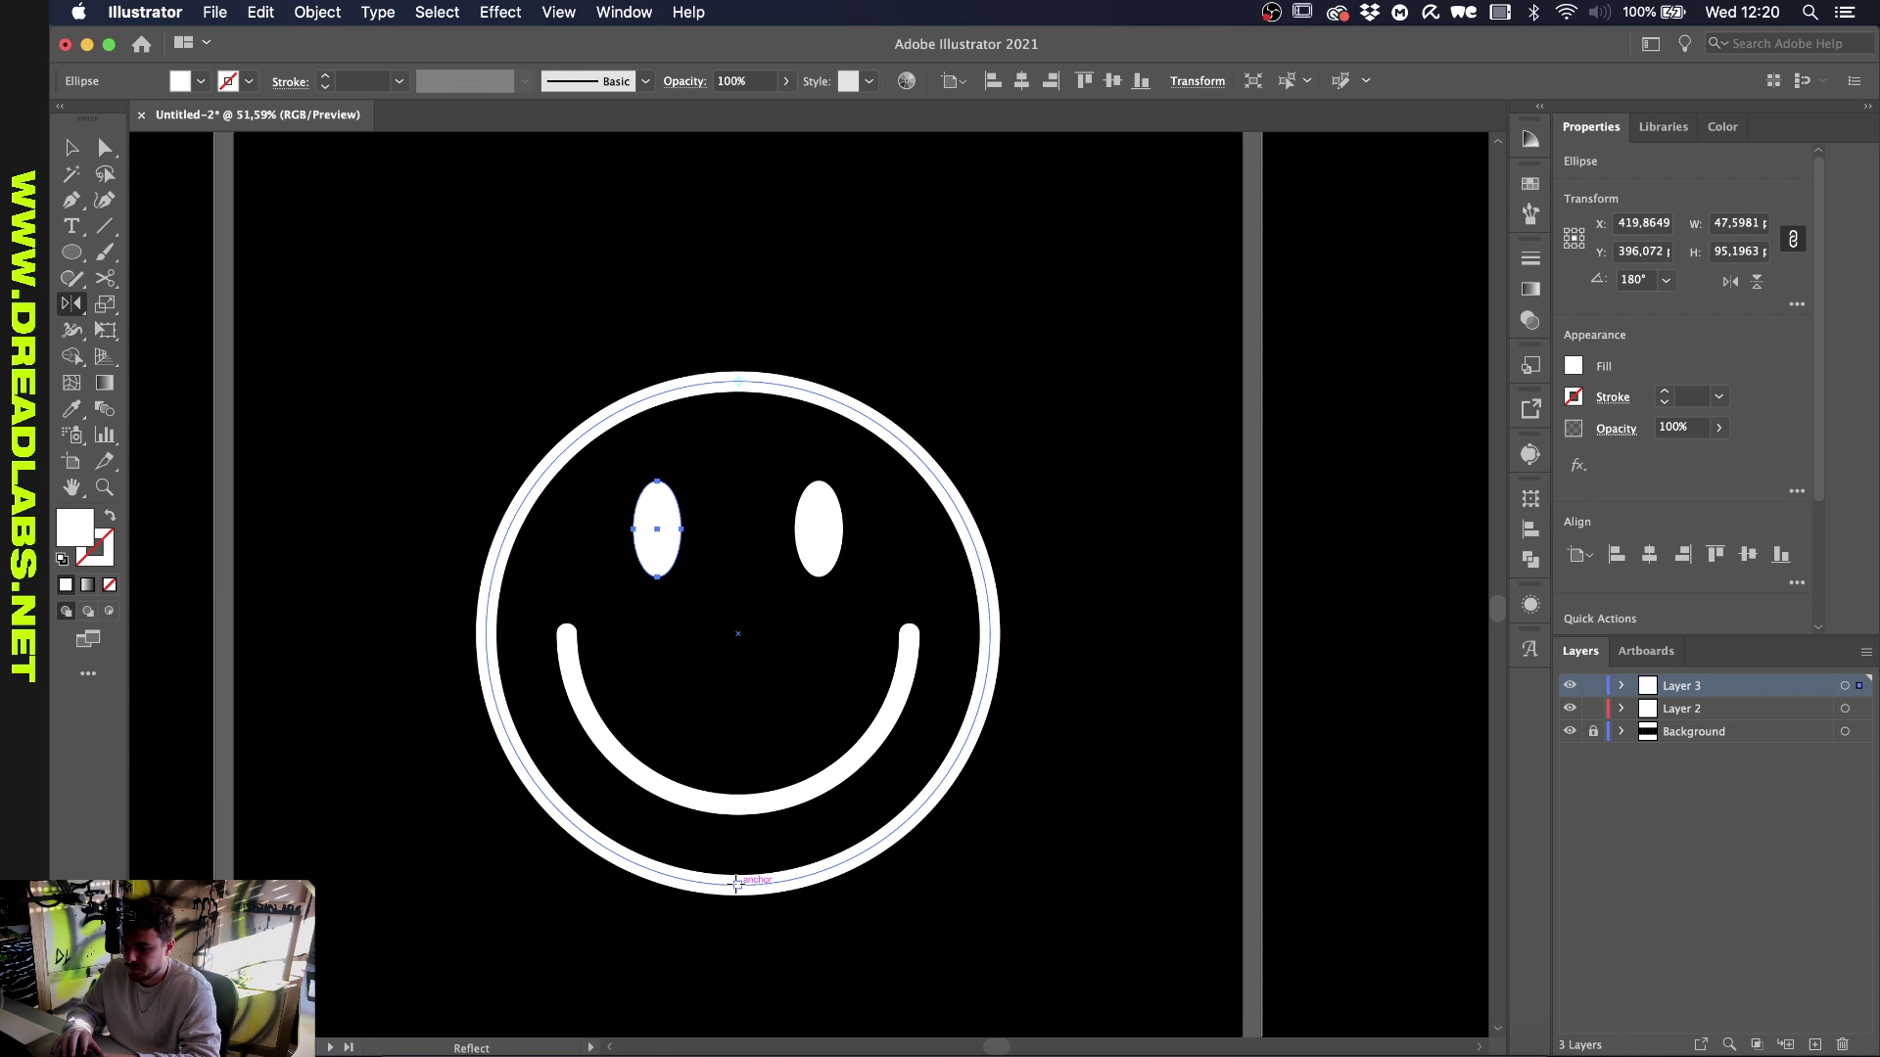
key(v)
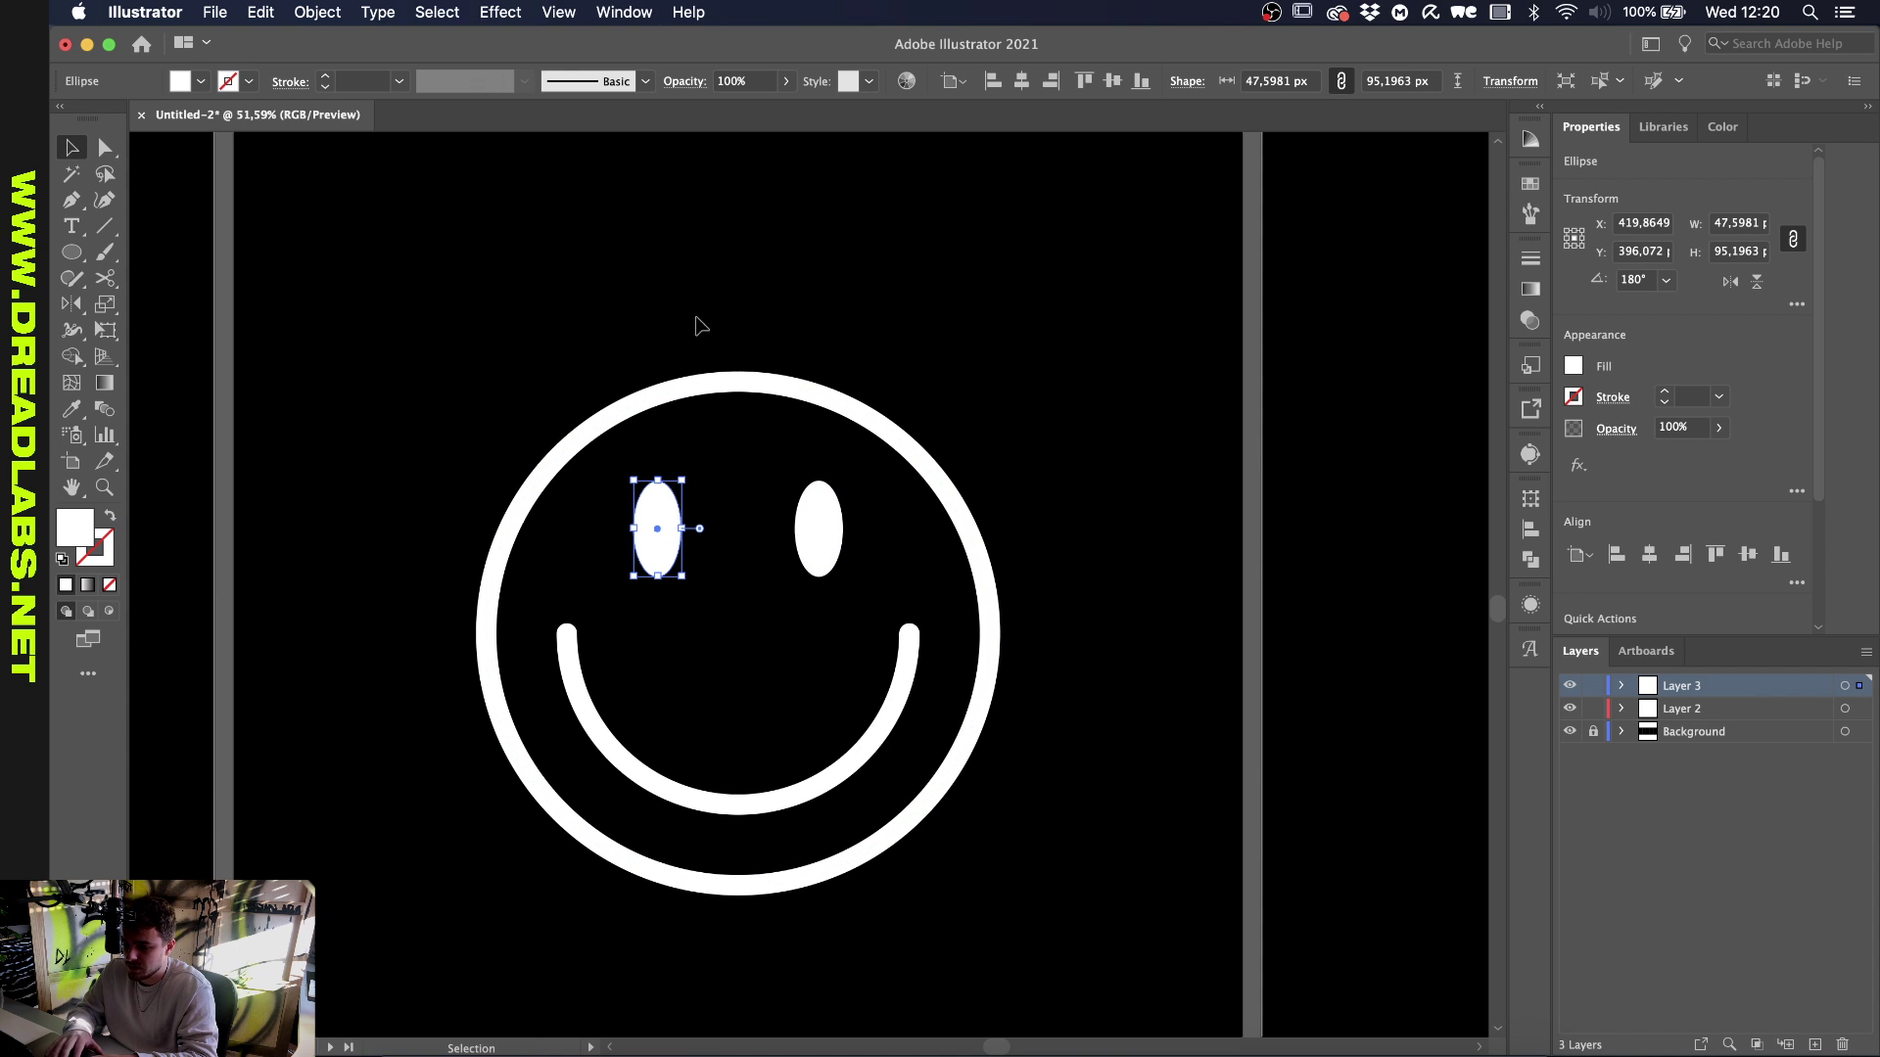
click(630, 294)
Draw a three-sided polygon triangle from the centre of the empty artboard
scroll(631, 295, down, 3)
scroll(635, 296, up, 3)
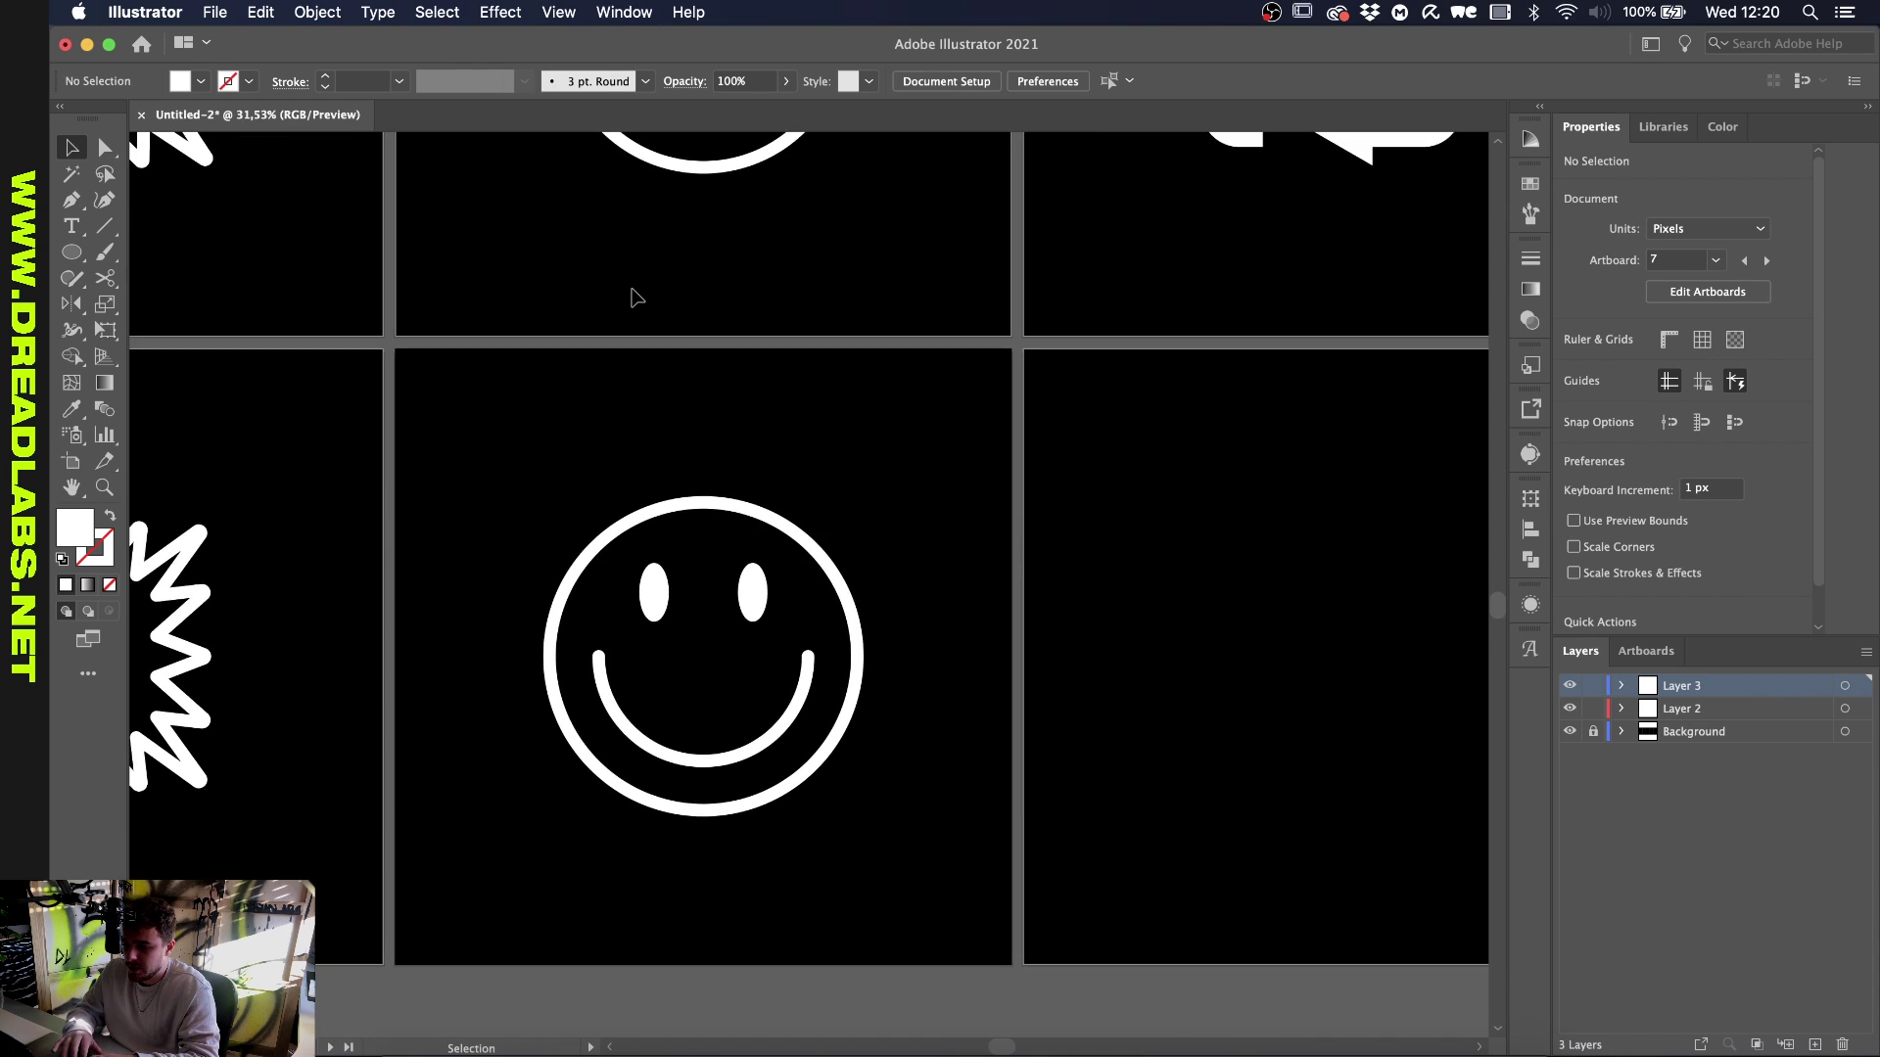
scroll(635, 295, right, 4)
scroll(638, 292, right, 3)
scroll(637, 292, down, 1)
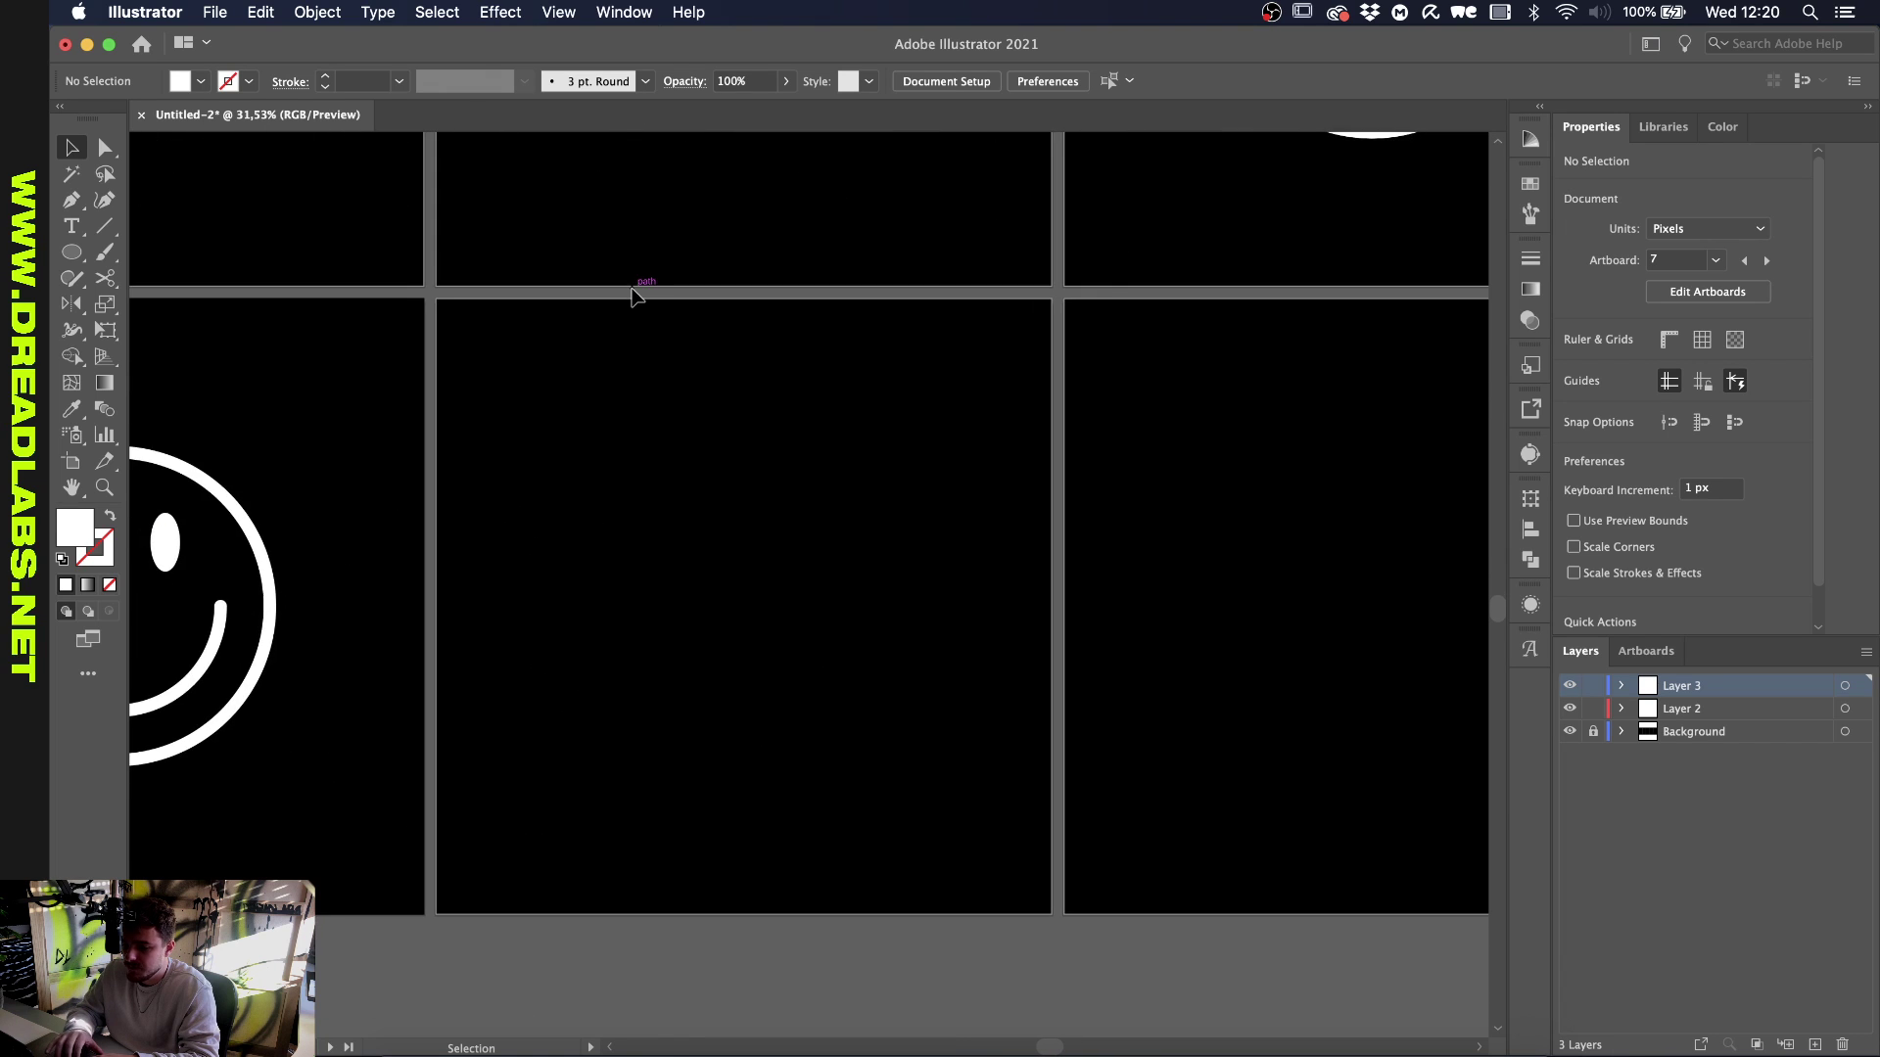
scroll(638, 294, up, 1)
scroll(607, 309, up, 5)
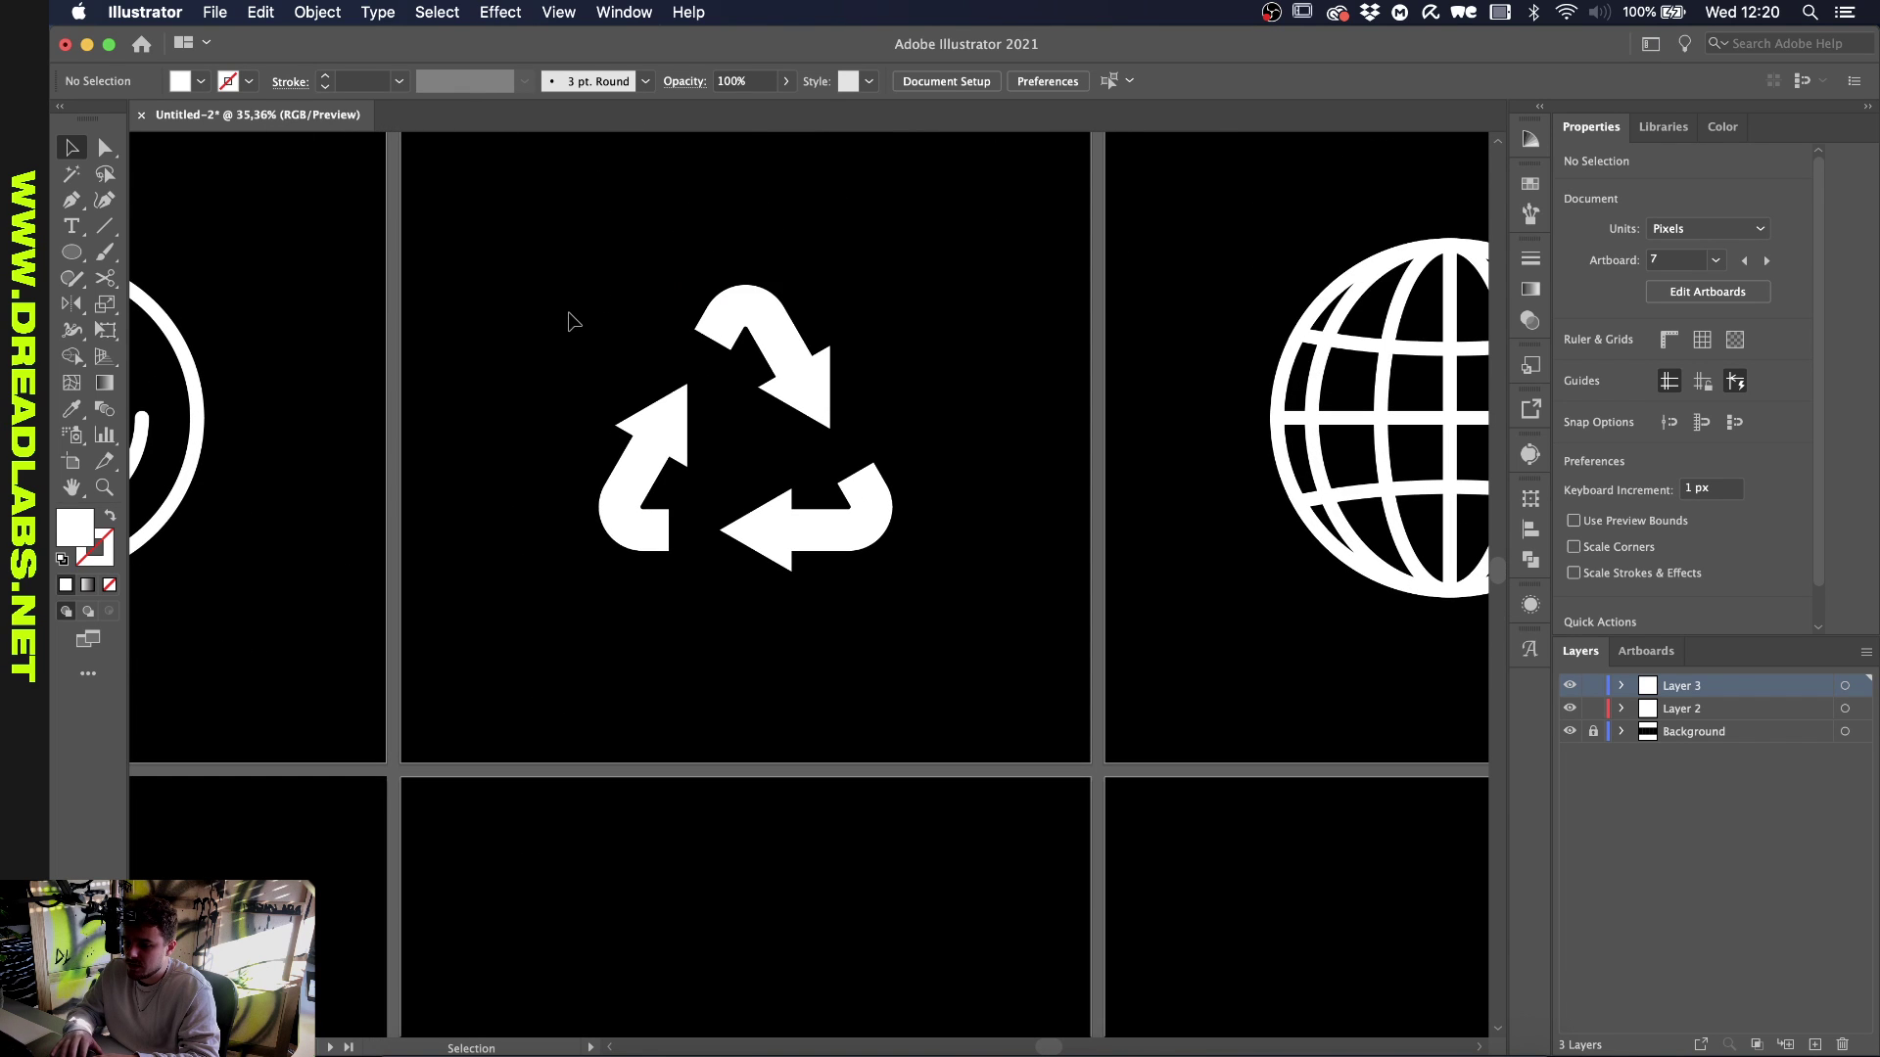
scroll(573, 321, down, 8)
scroll(573, 321, up, 2)
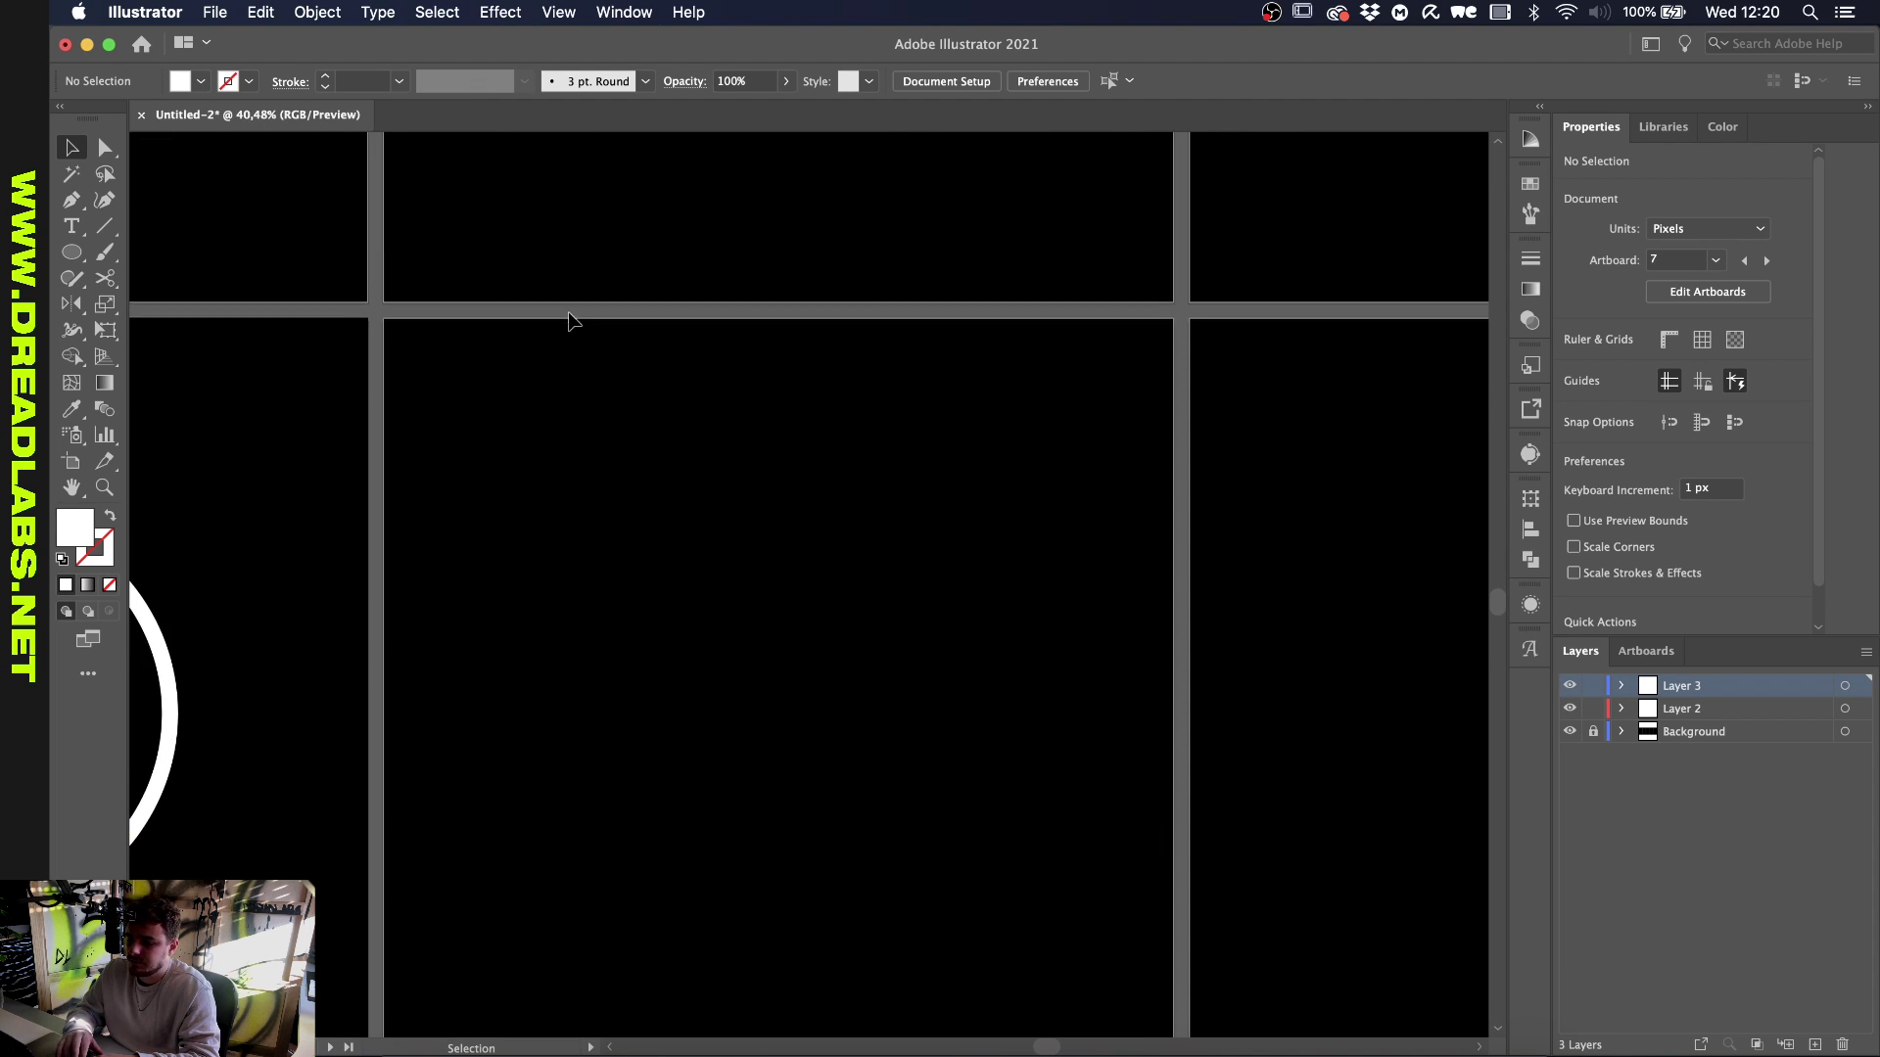
drag(74, 253, 180, 333)
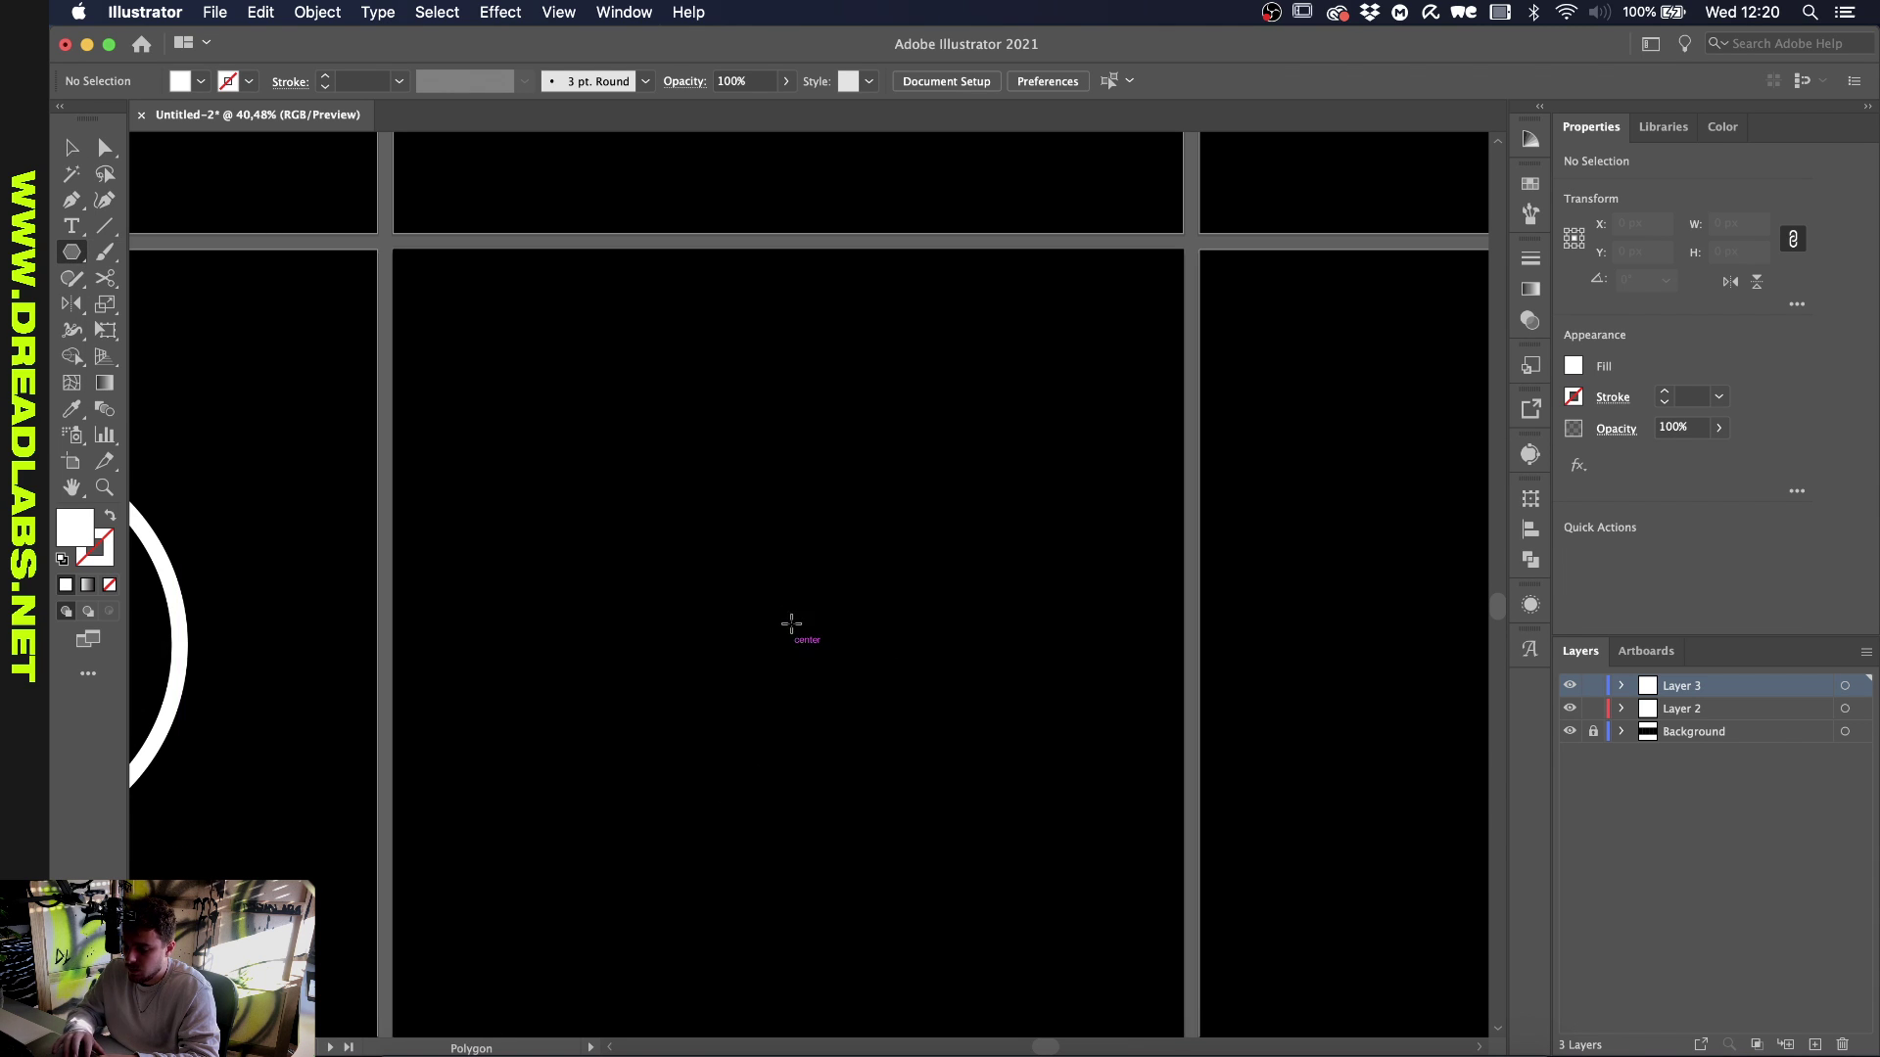
drag(789, 644, 832, 448)
key(Up)
key(Up)
key(Up)
key(Down)
key(Up)
key(Down)
key(Down)
key(Down)
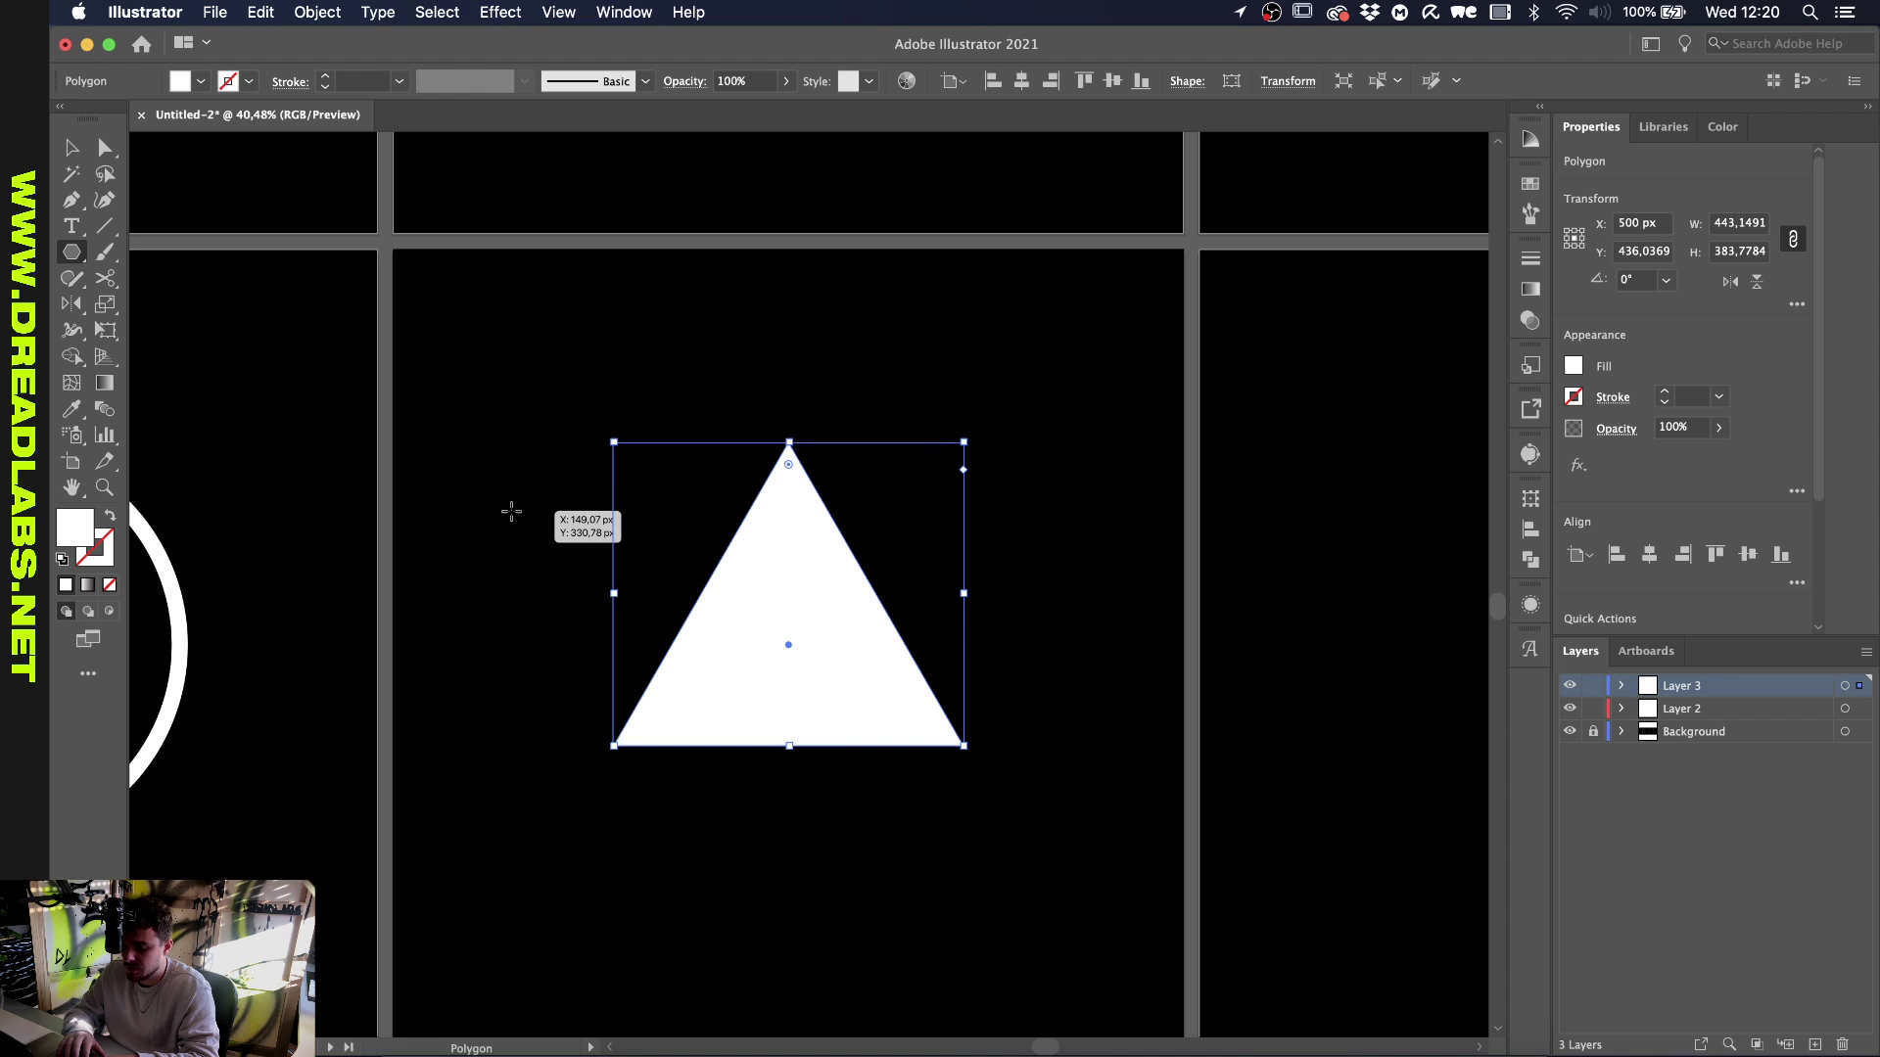
Make the triangle a 70 pt white outline with rounded corners
key(shift+x)
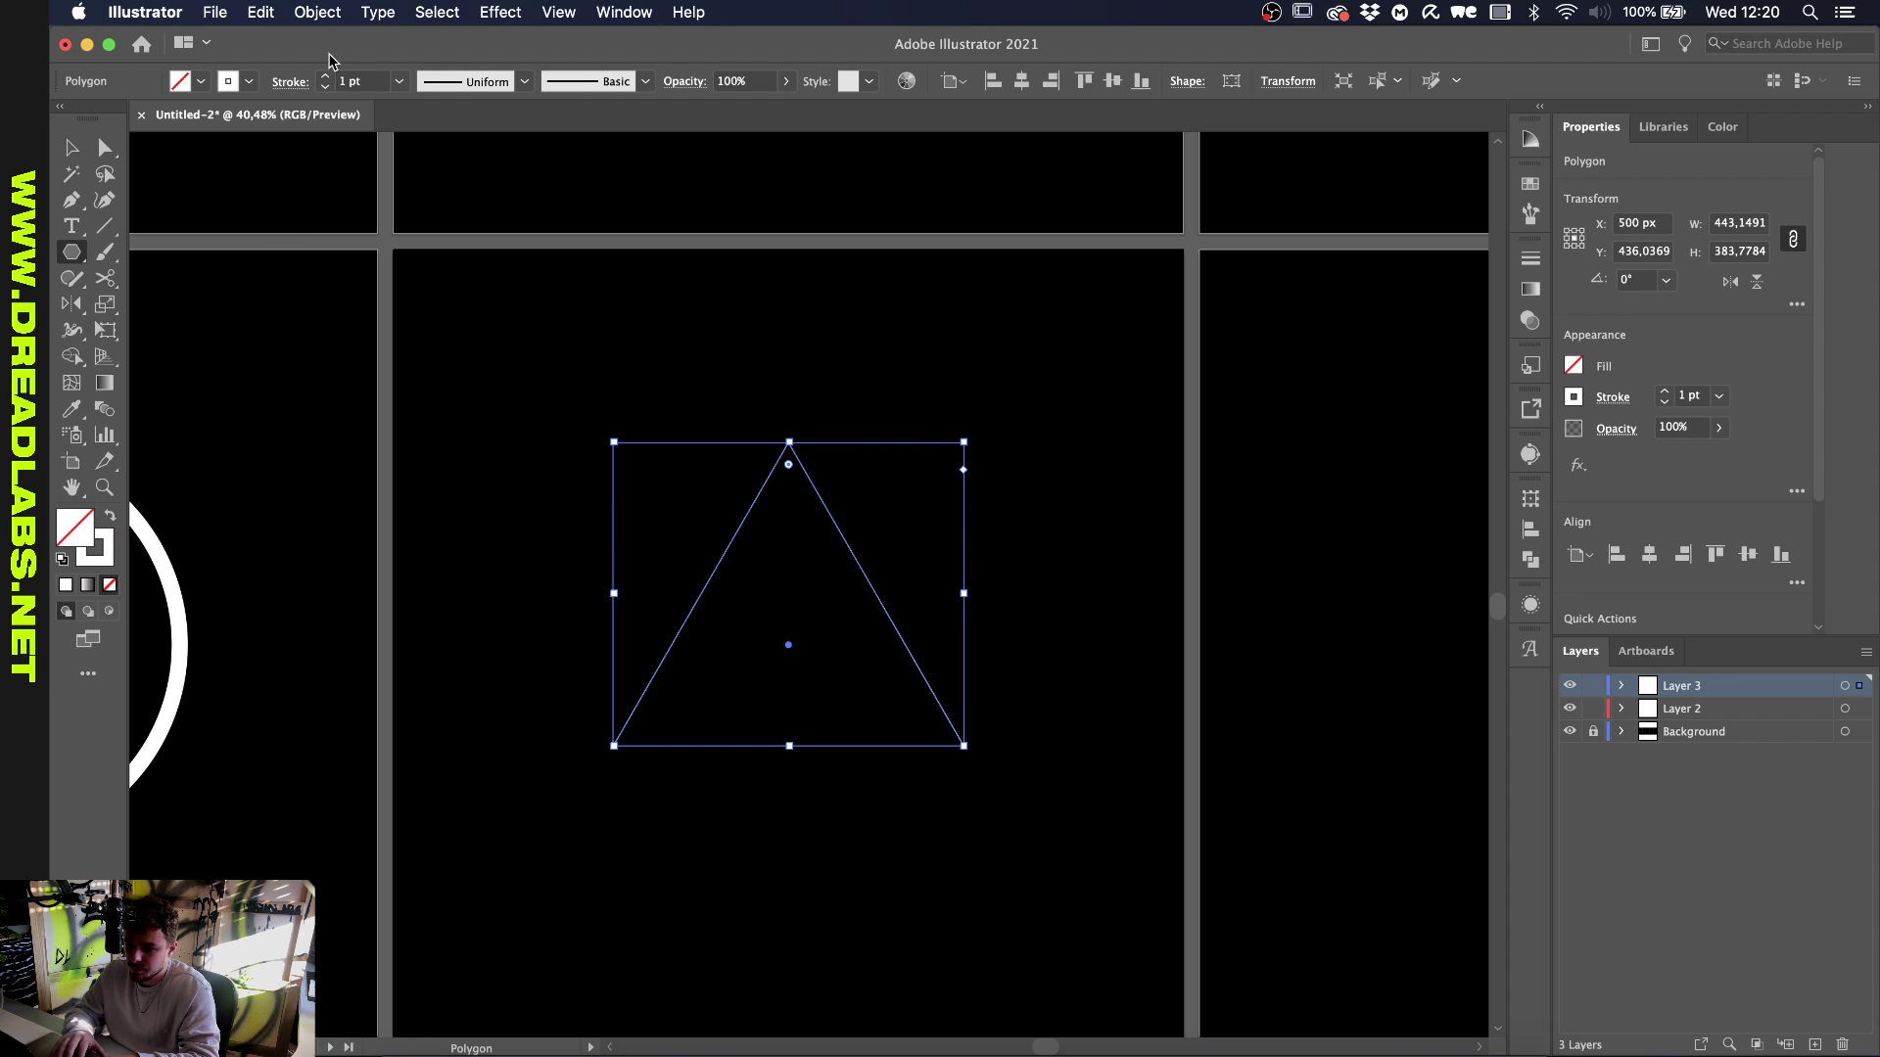
click(325, 76)
click(325, 76)
click(325, 76)
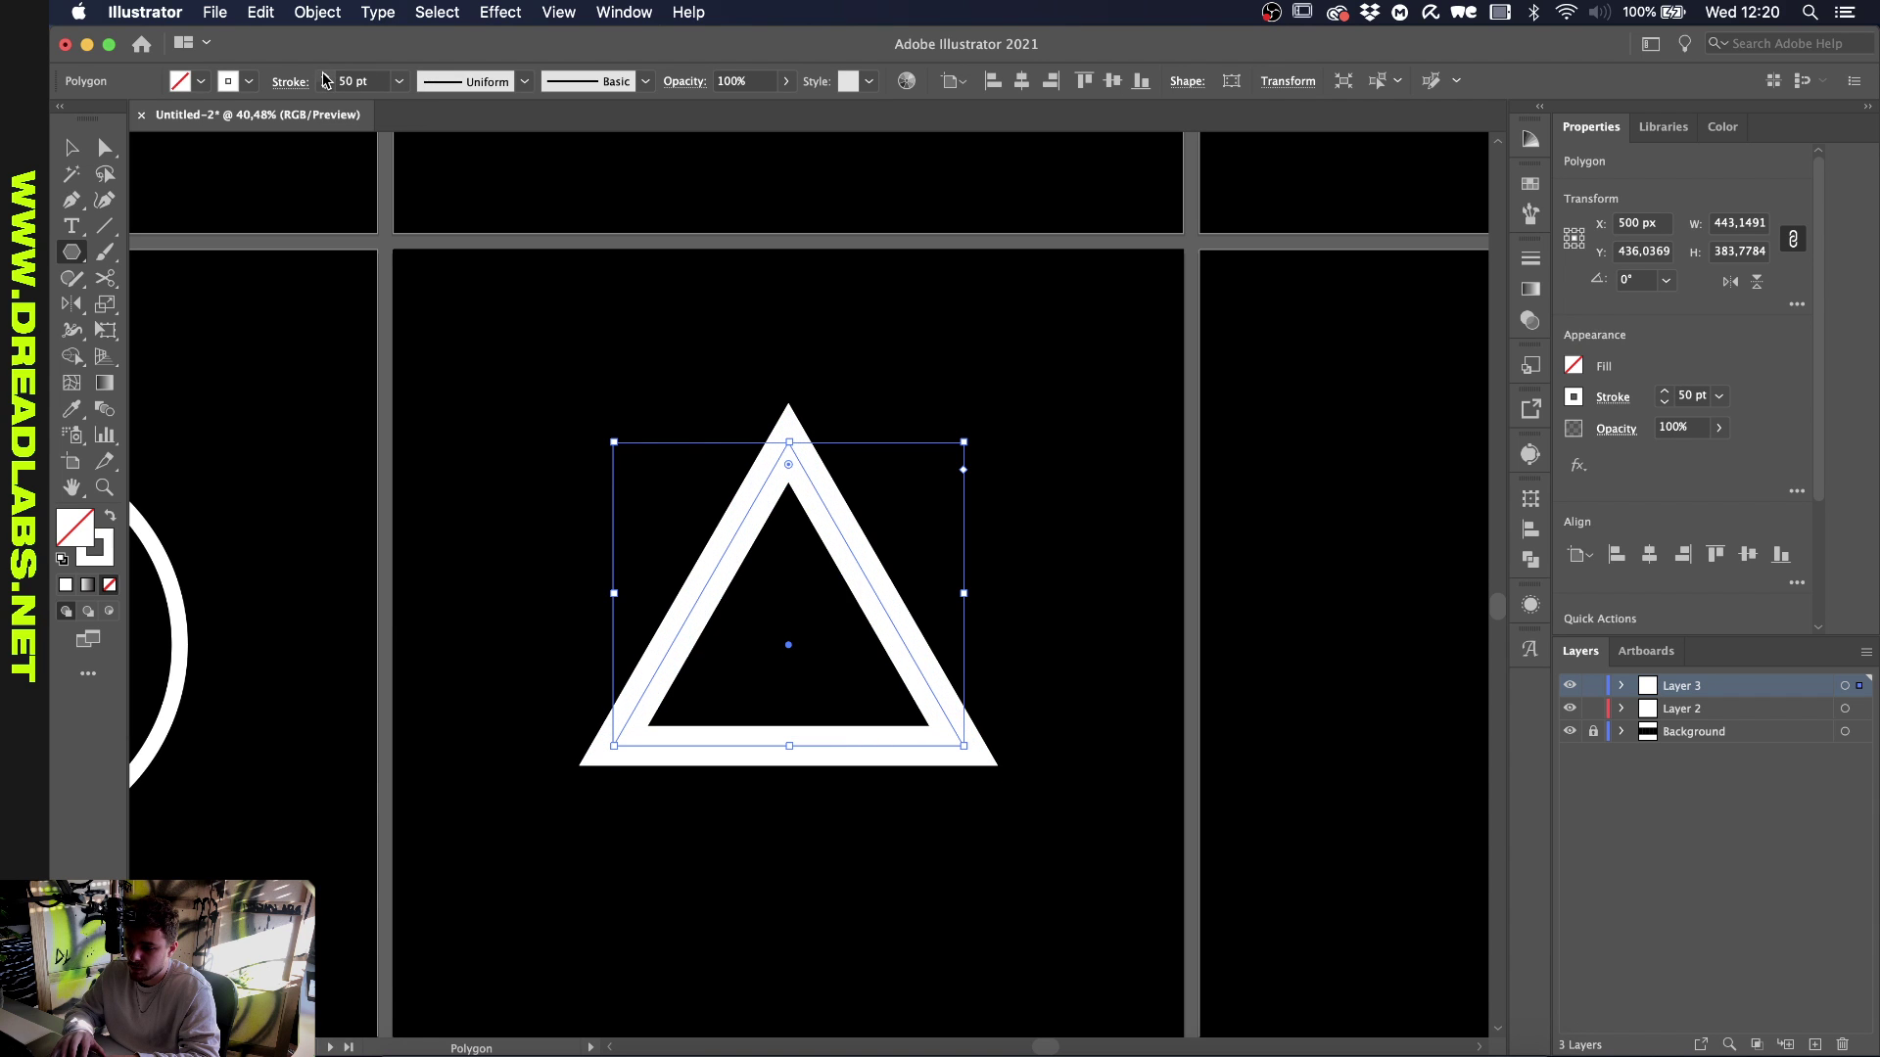
click(325, 77)
click(325, 76)
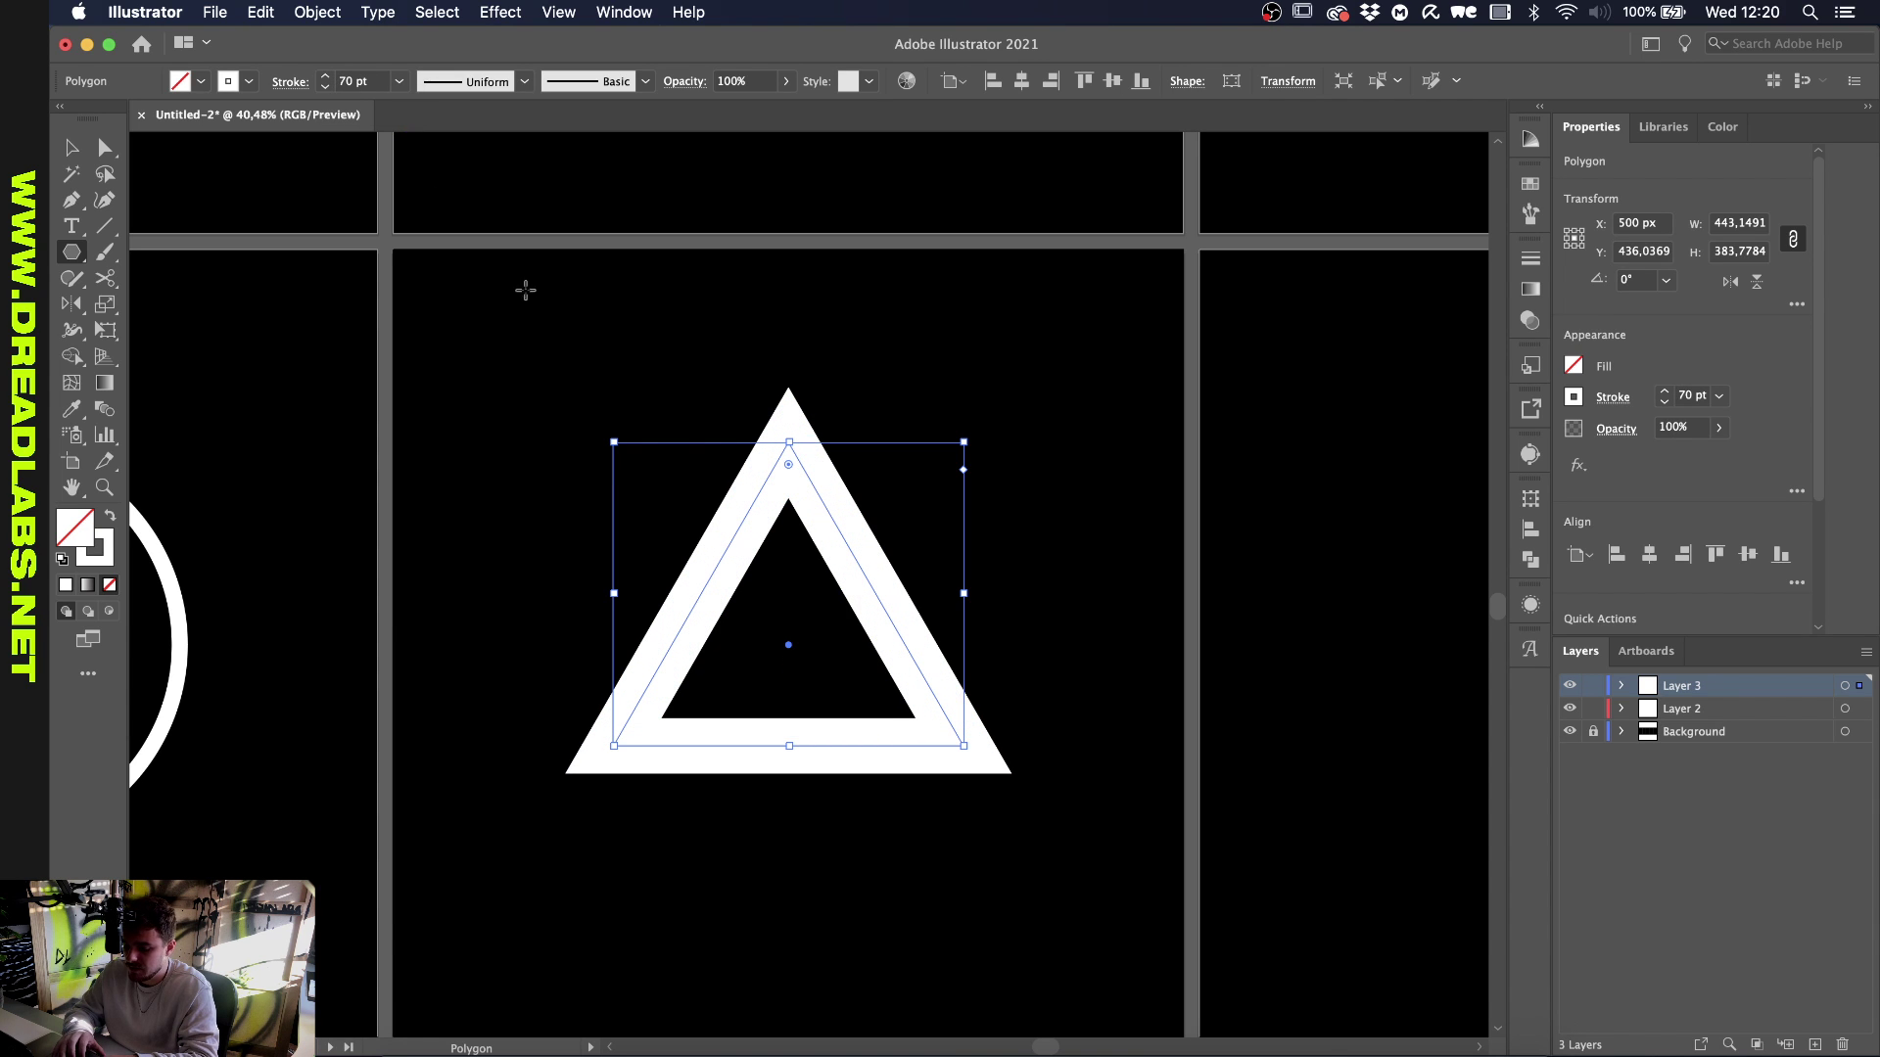
key(v)
drag(786, 464, 788, 507)
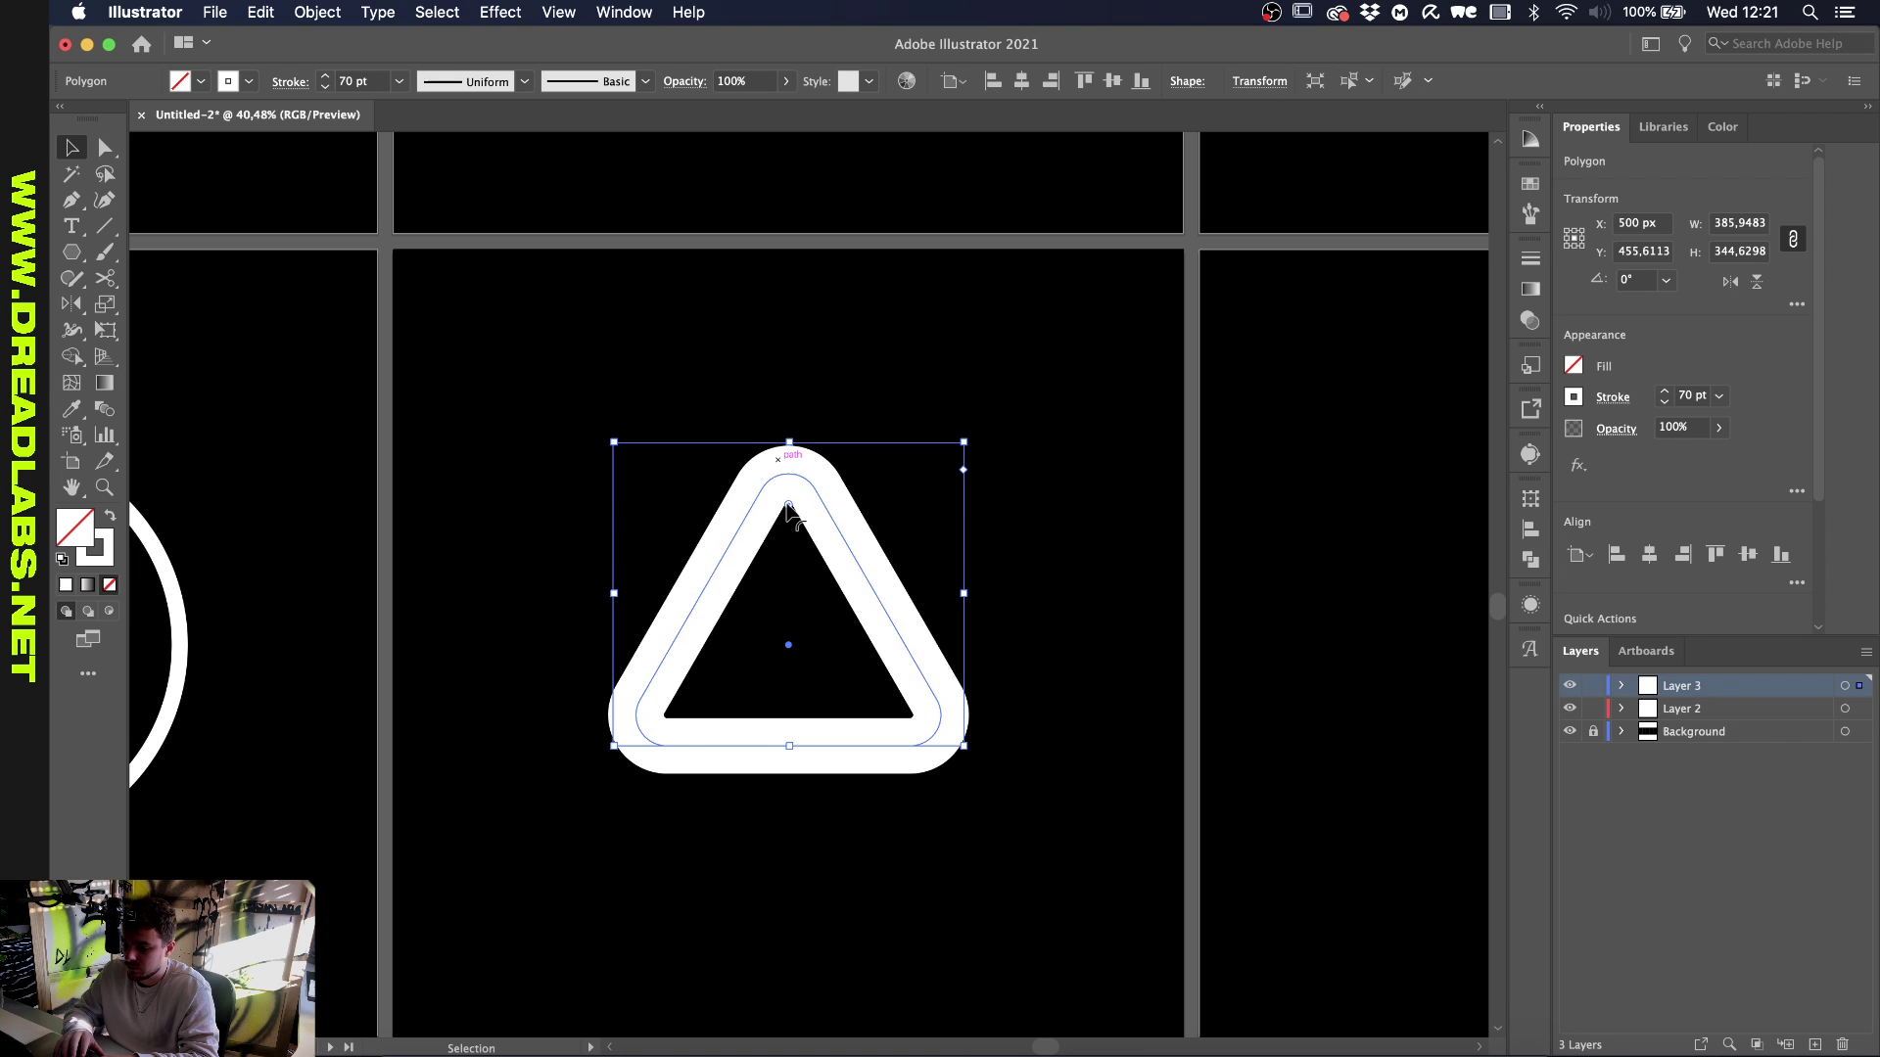
Reselect the rounded triangle on its artboard
click(927, 512)
scroll(928, 513, down, 2)
scroll(926, 513, down, 1)
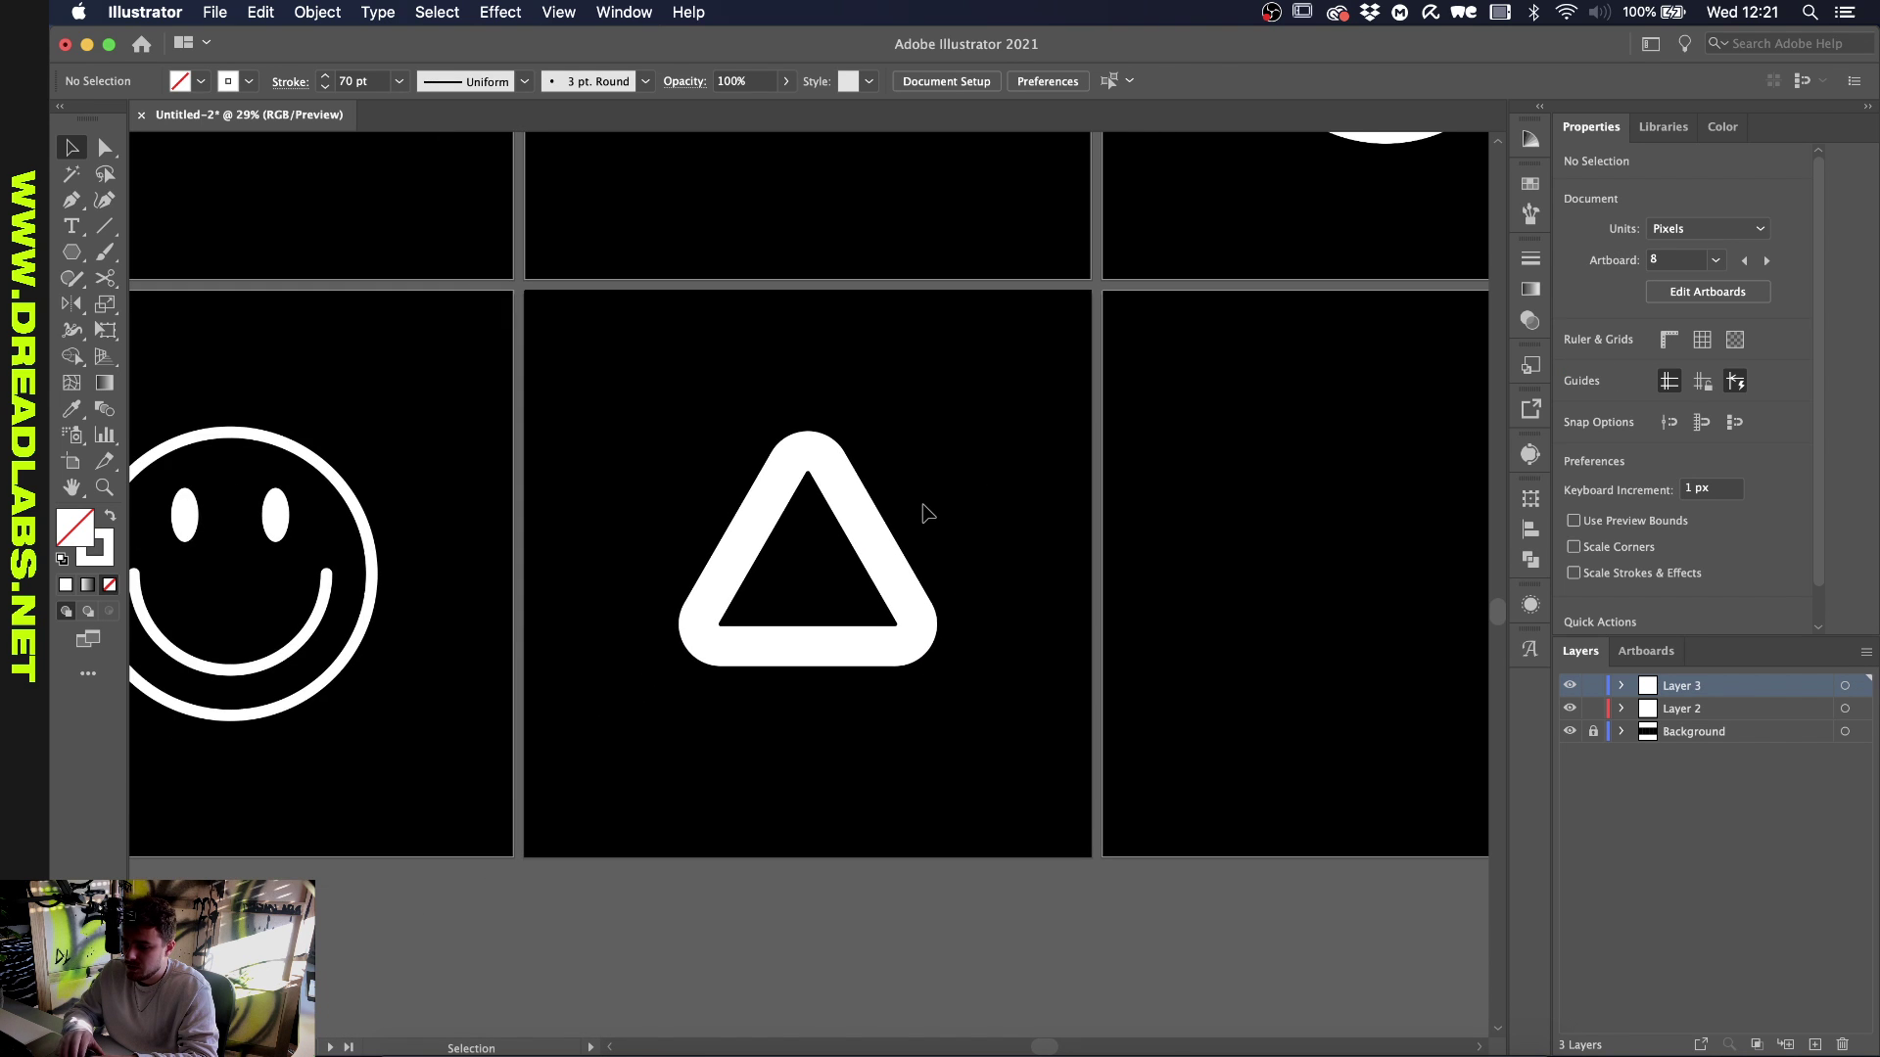
scroll(925, 514, left, 5)
scroll(313, 578, right, 5)
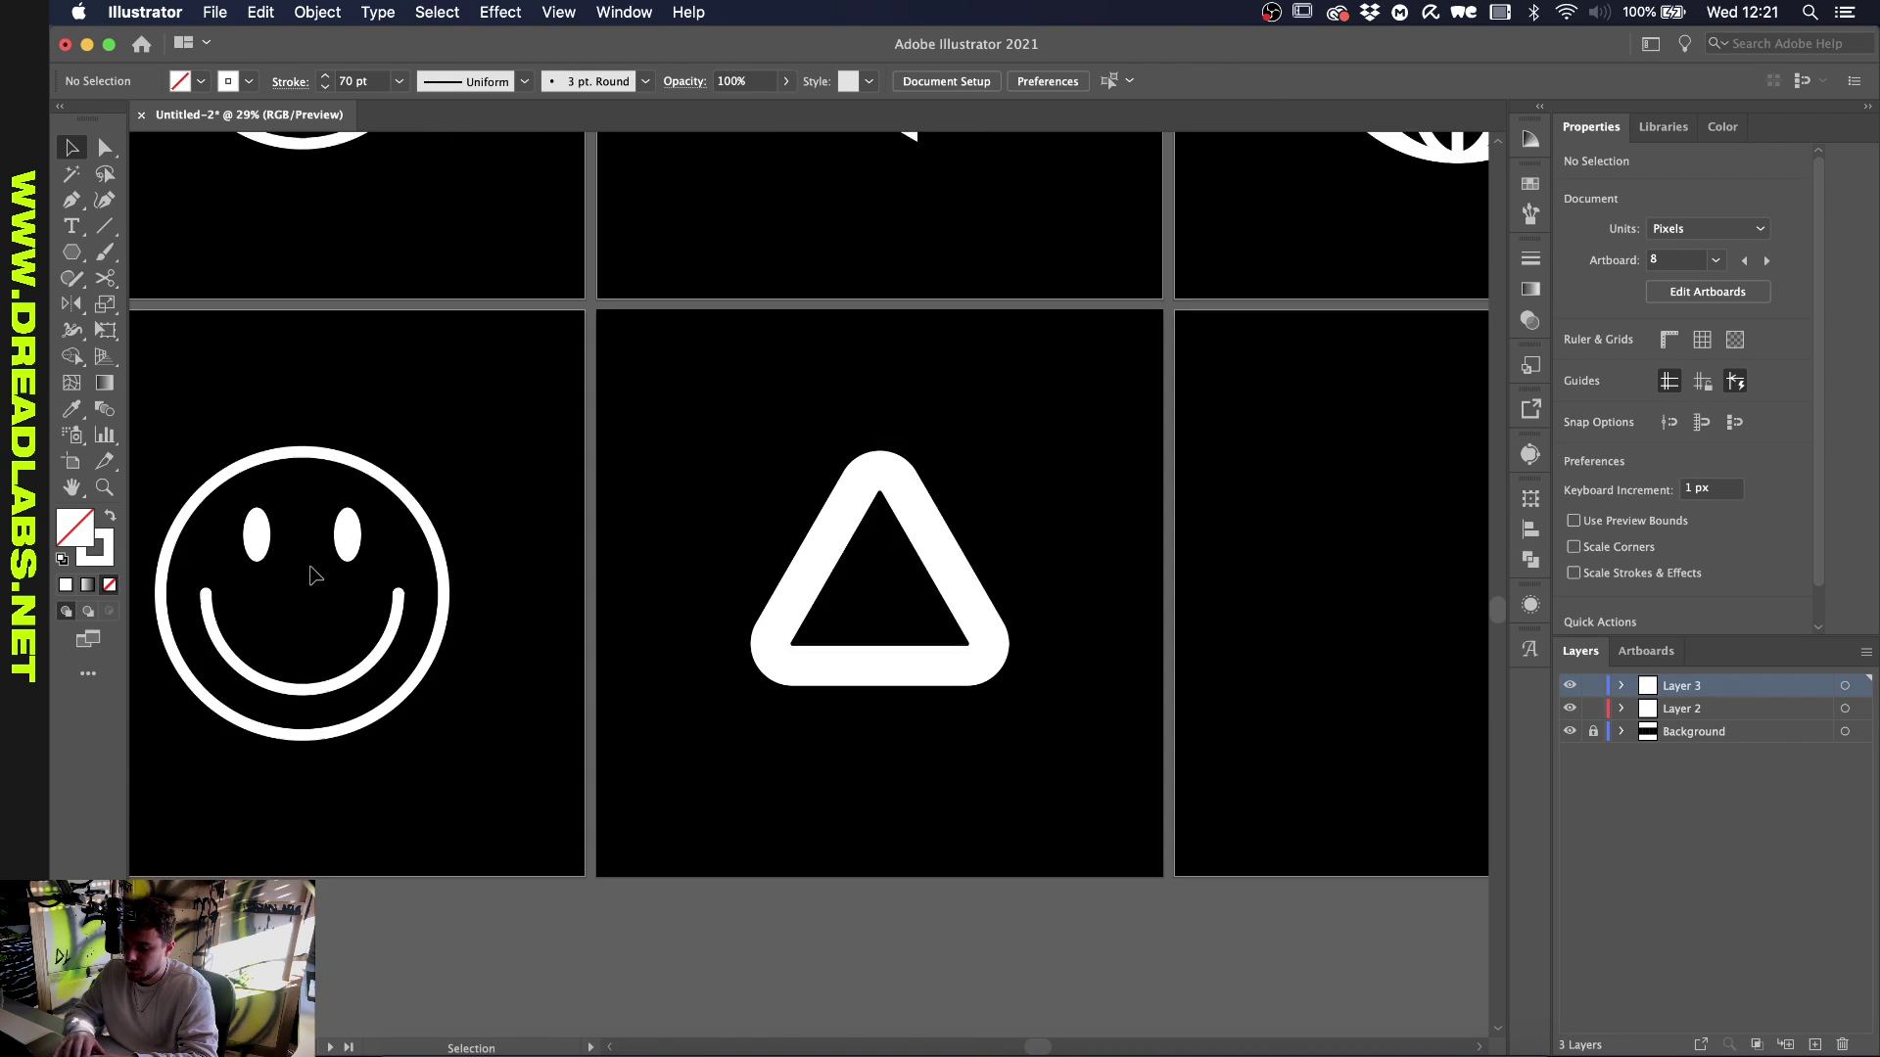
scroll(925, 563, right, 3)
scroll(942, 556, up, 2)
click(878, 619)
scroll(877, 618, up, 1)
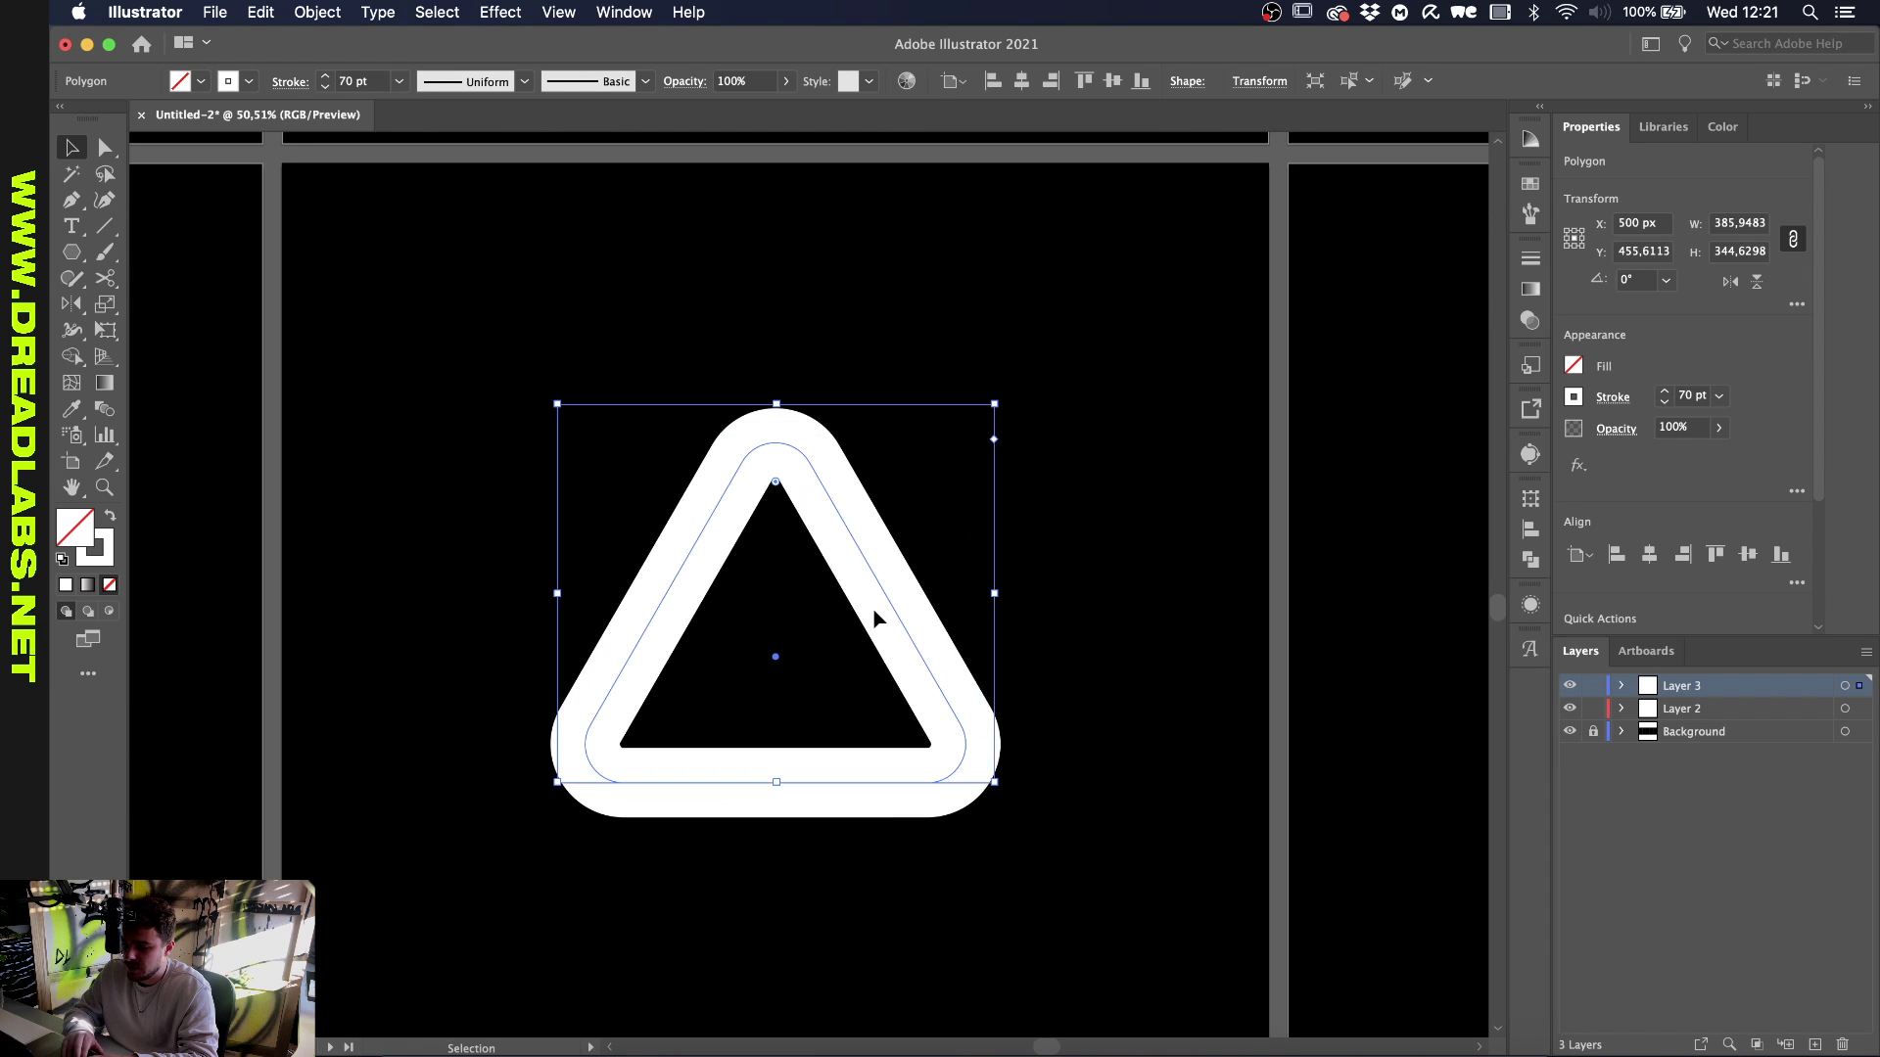
scroll(873, 617, down, 1)
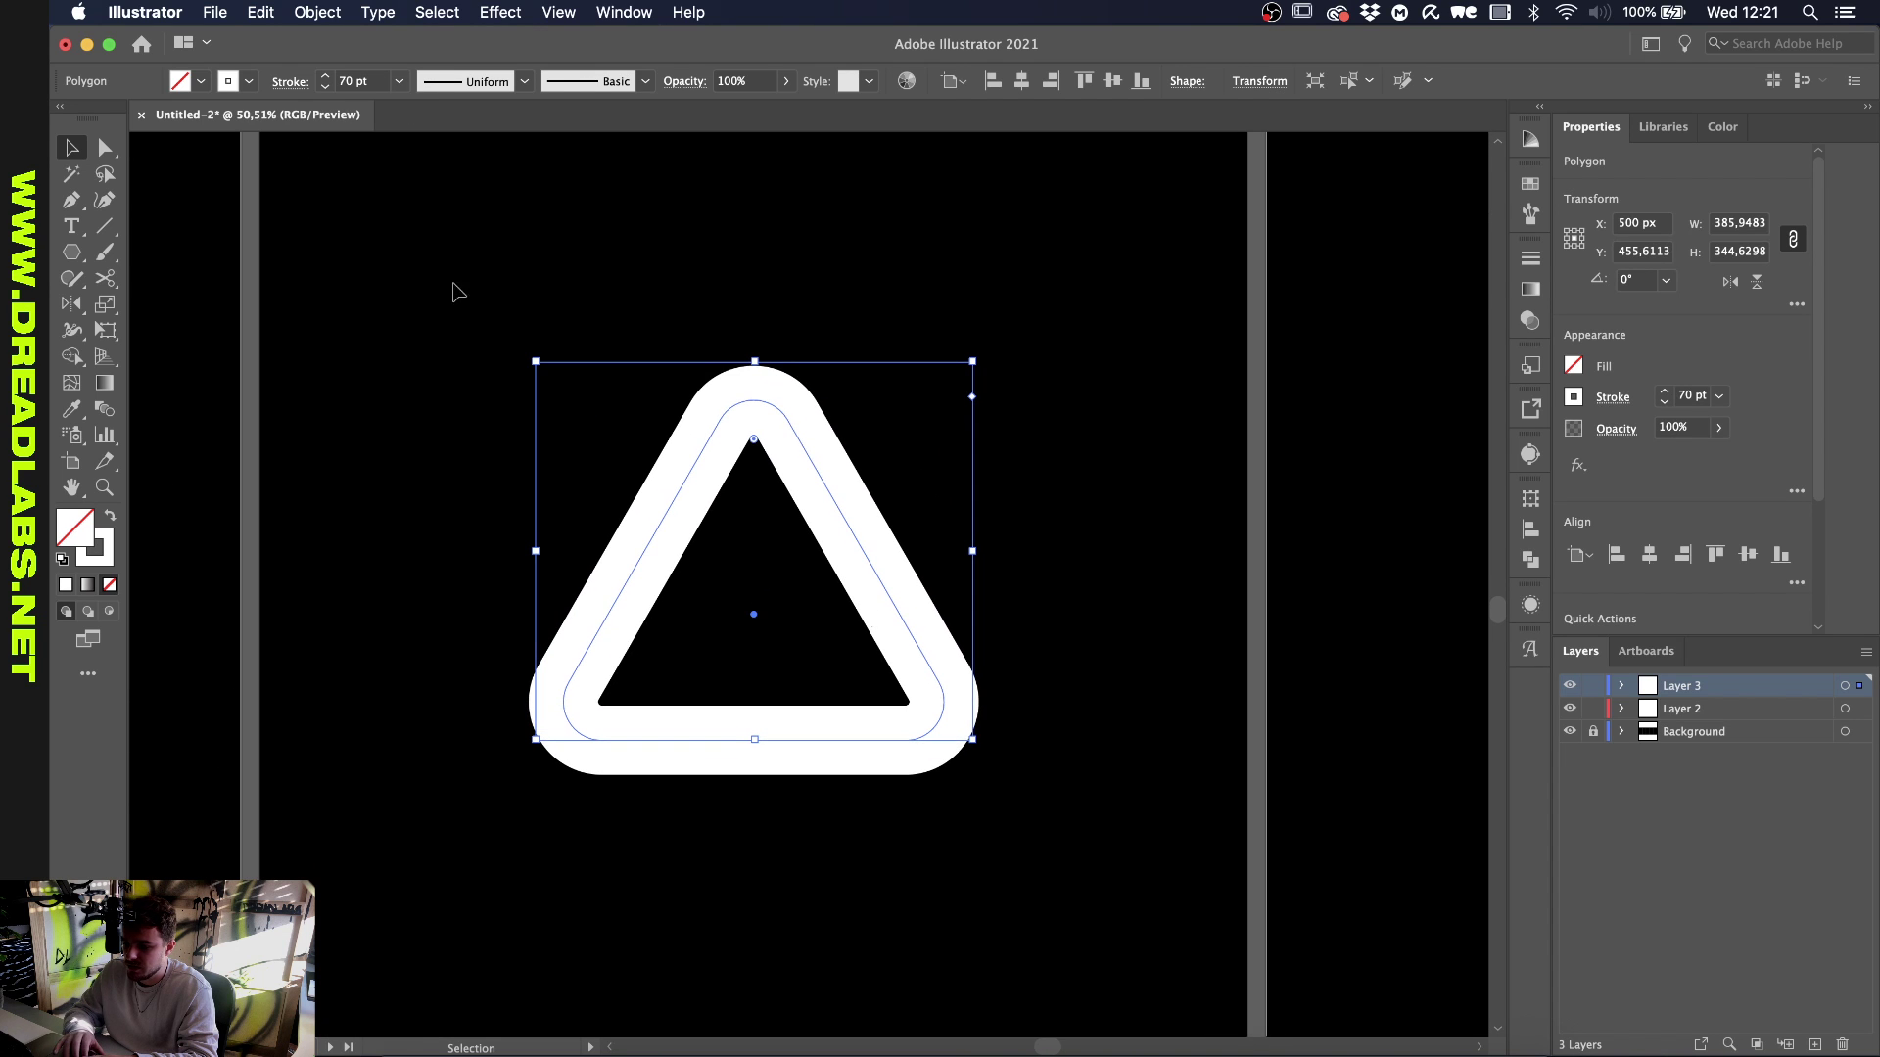
Expand the triangle into a plain path and add anchor points along its sides
click(316, 16)
mouse_move(369, 496)
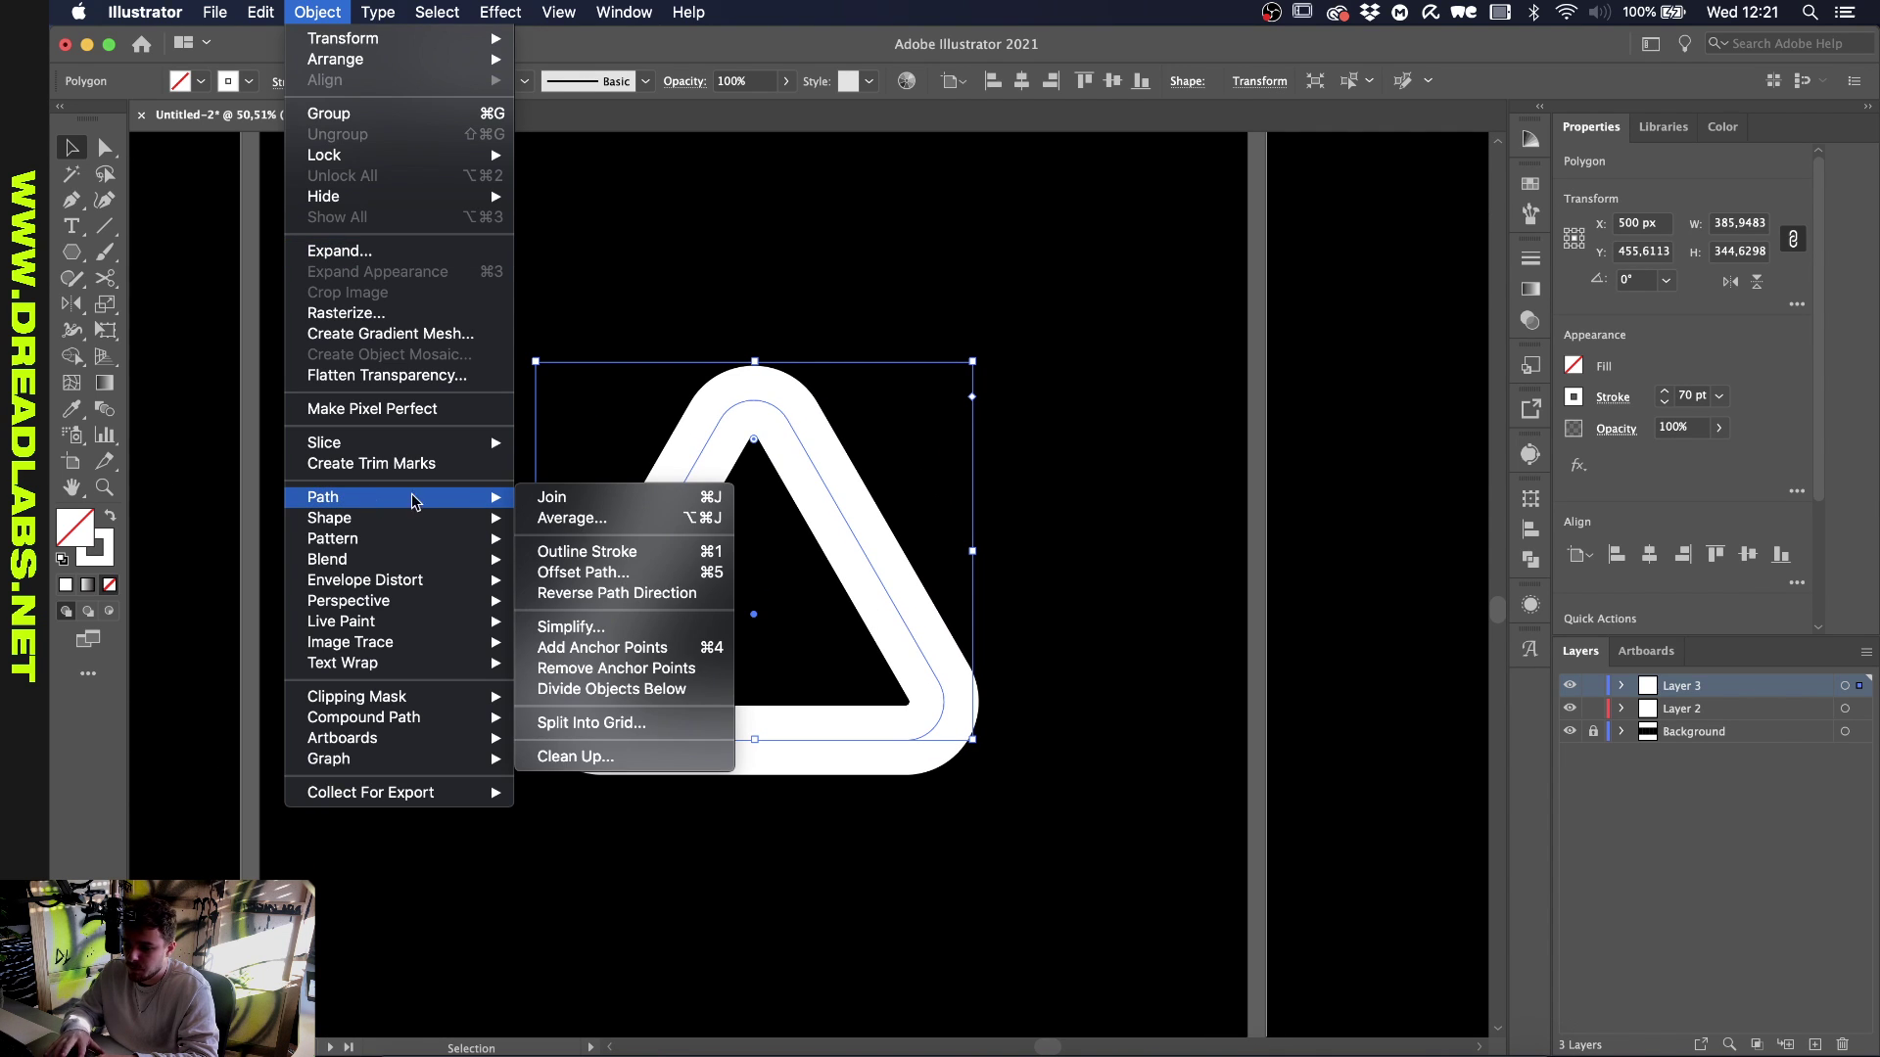
click(605, 650)
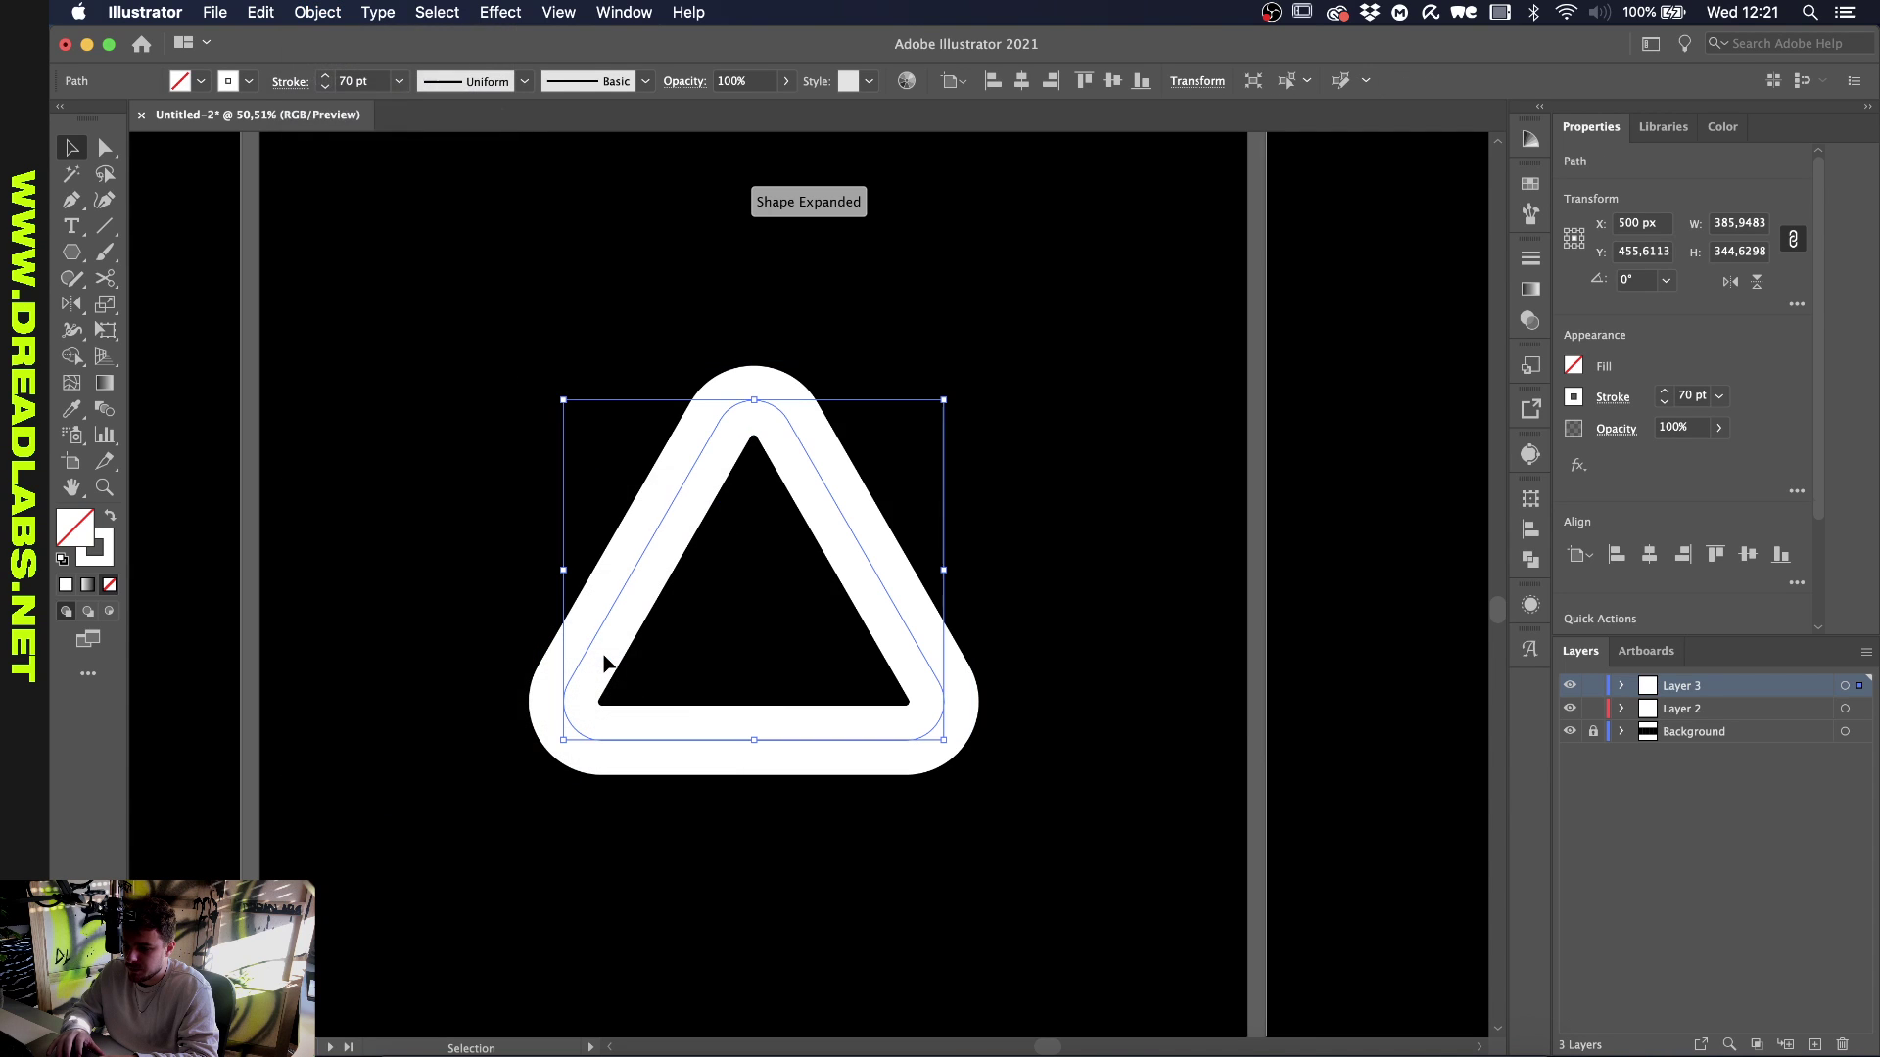
click(316, 11)
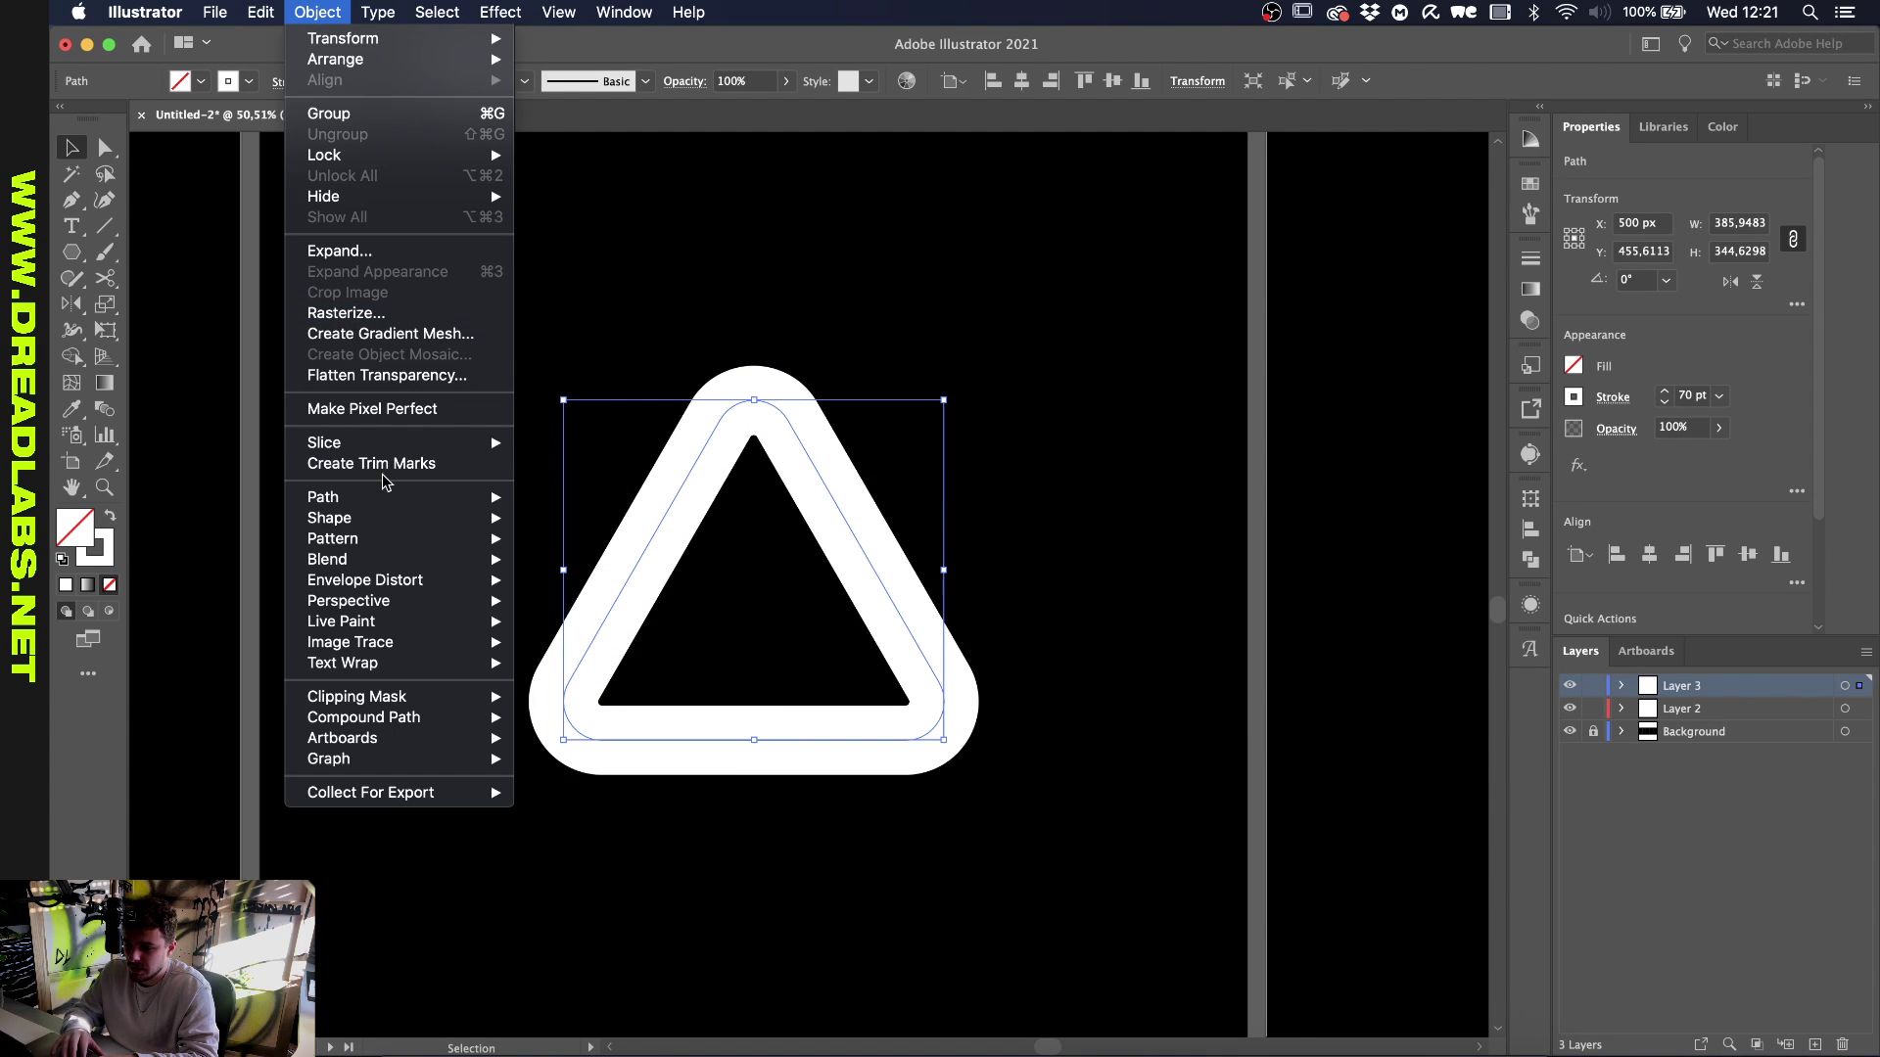
mouse_move(386, 496)
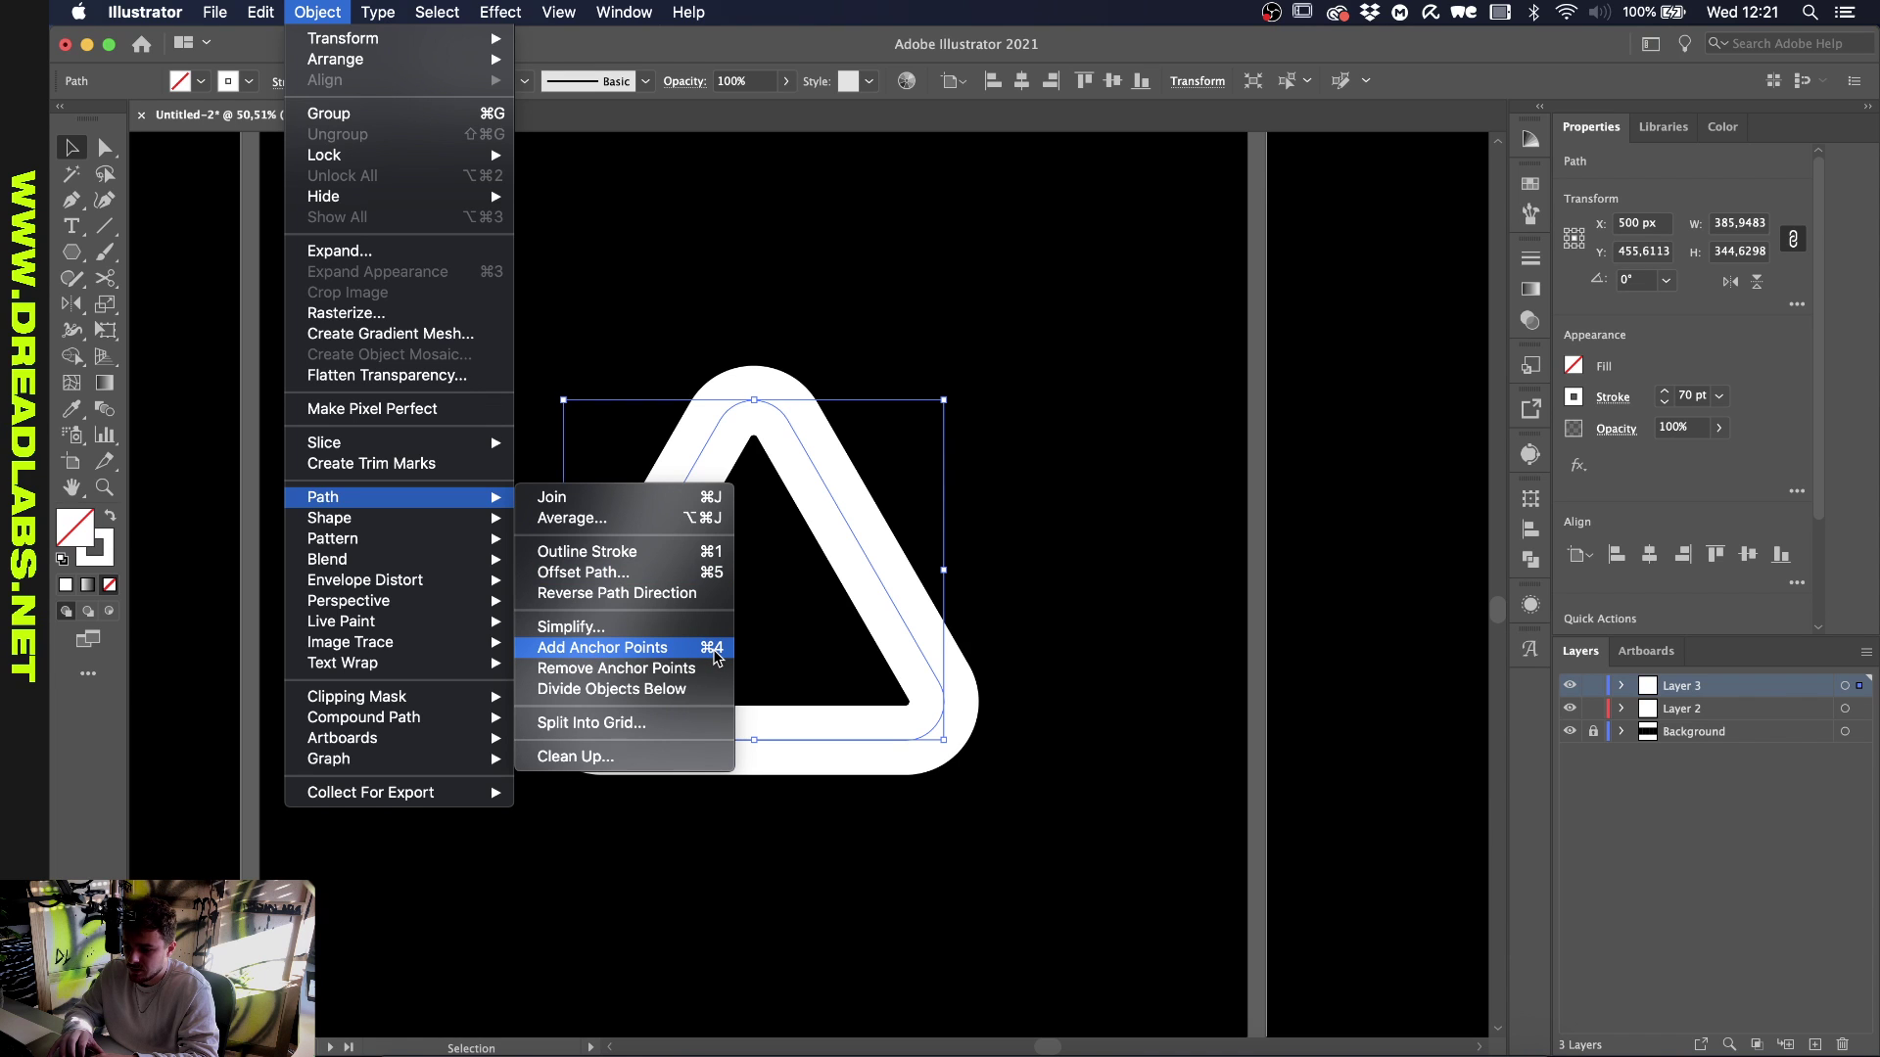
mouse_move(261, 11)
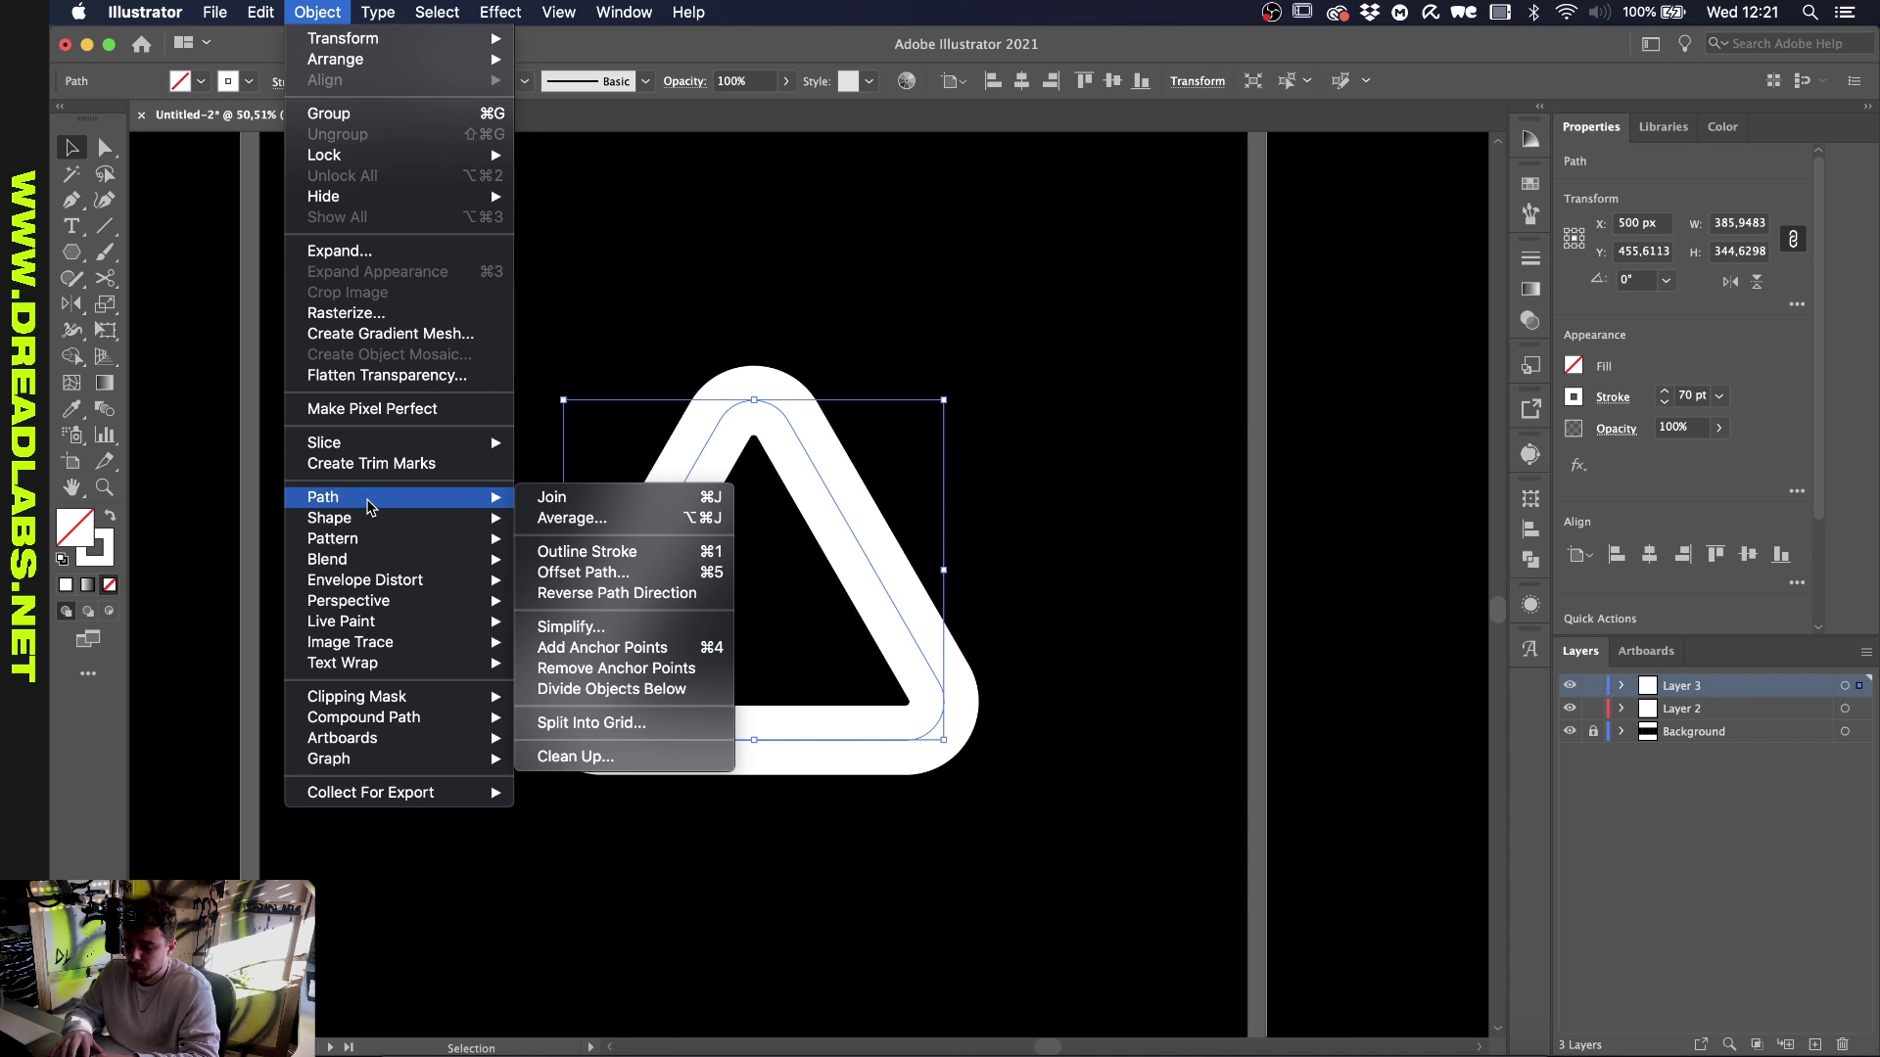
click(651, 657)
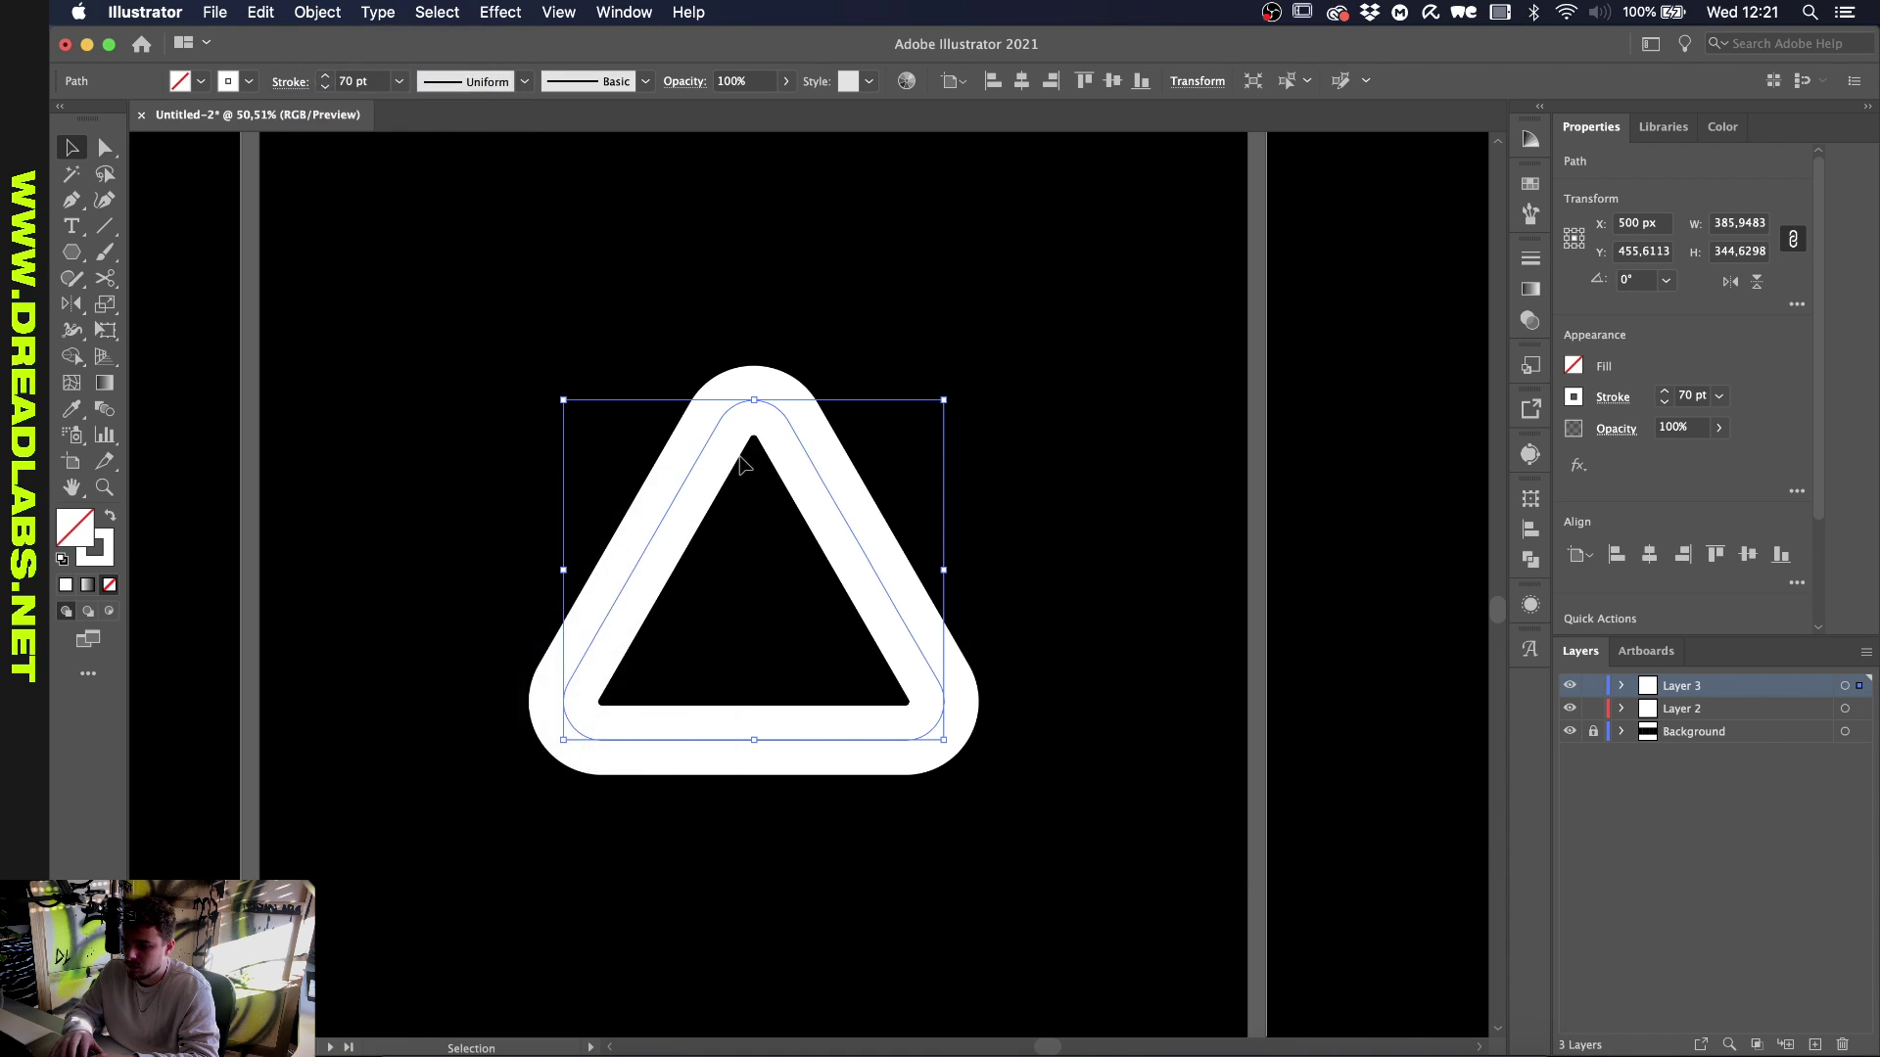
Add anchor points to the rounded triangle and set its stroke weight to 60 pt
key(a)
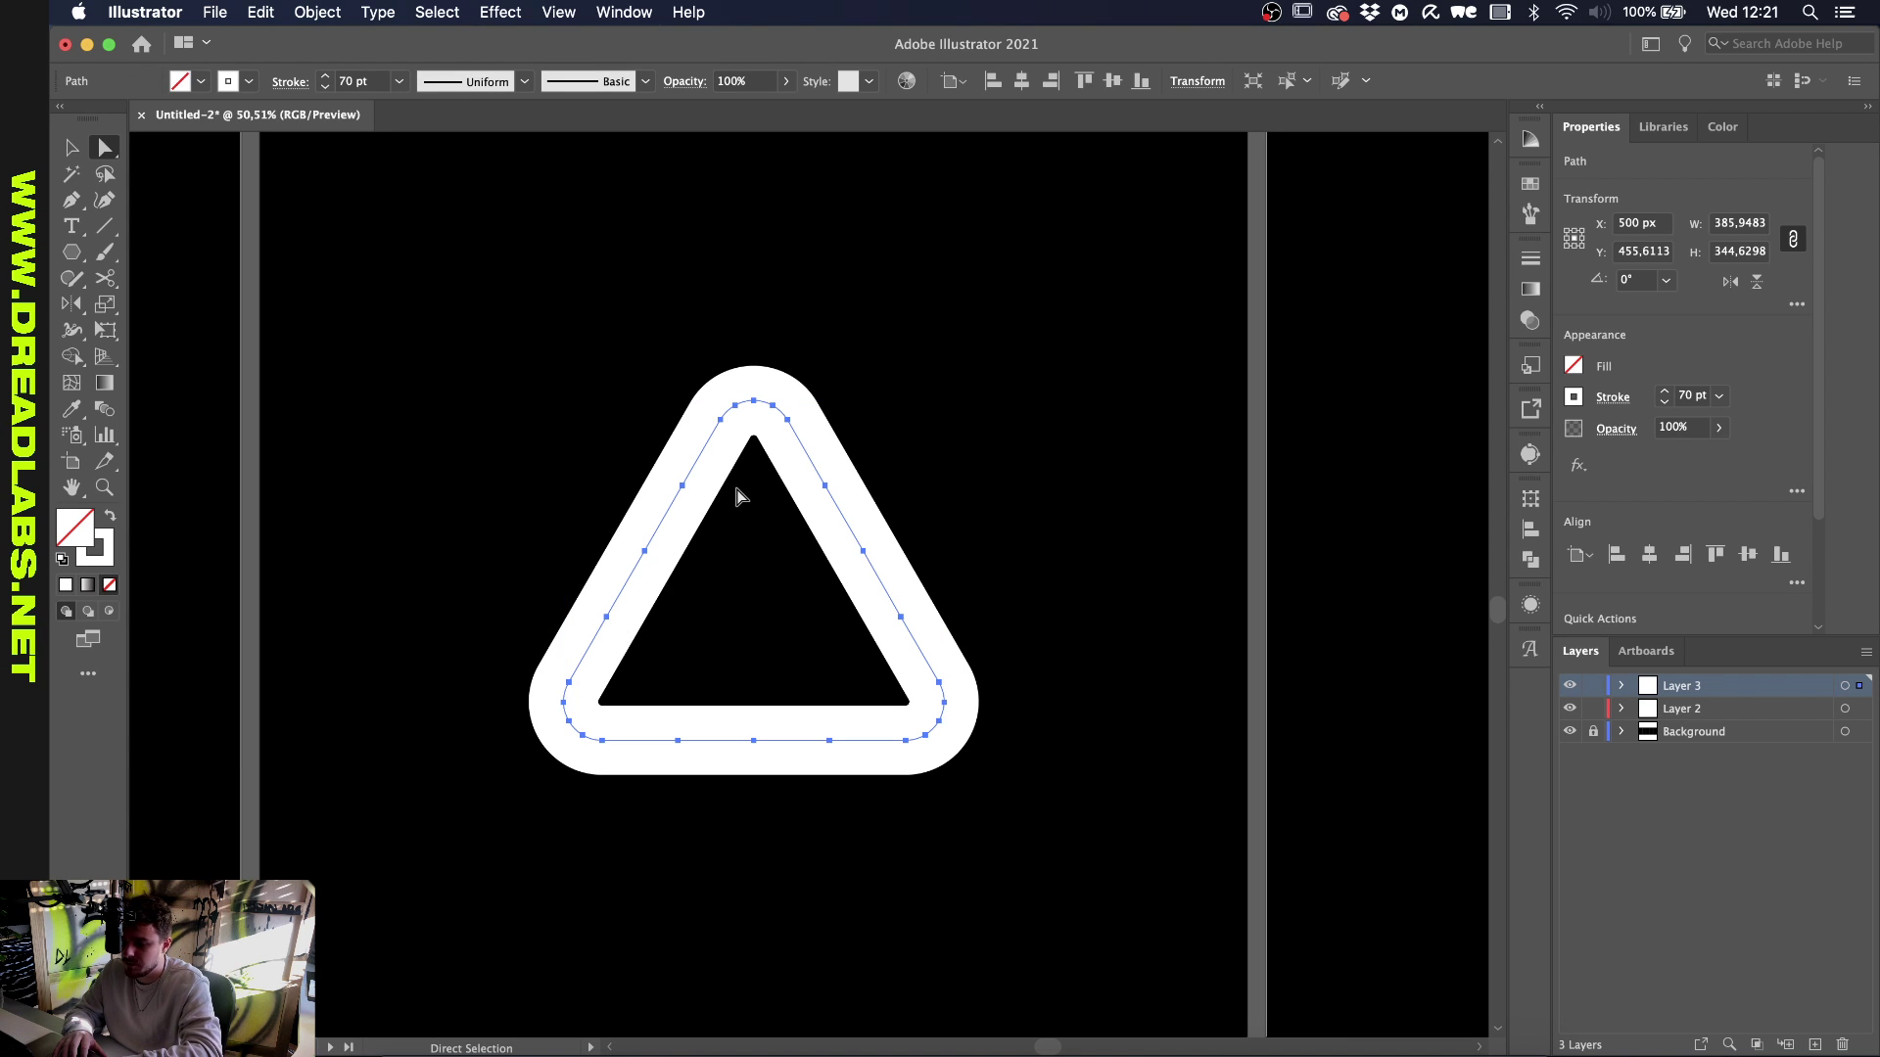
key(super+alt+shift+a)
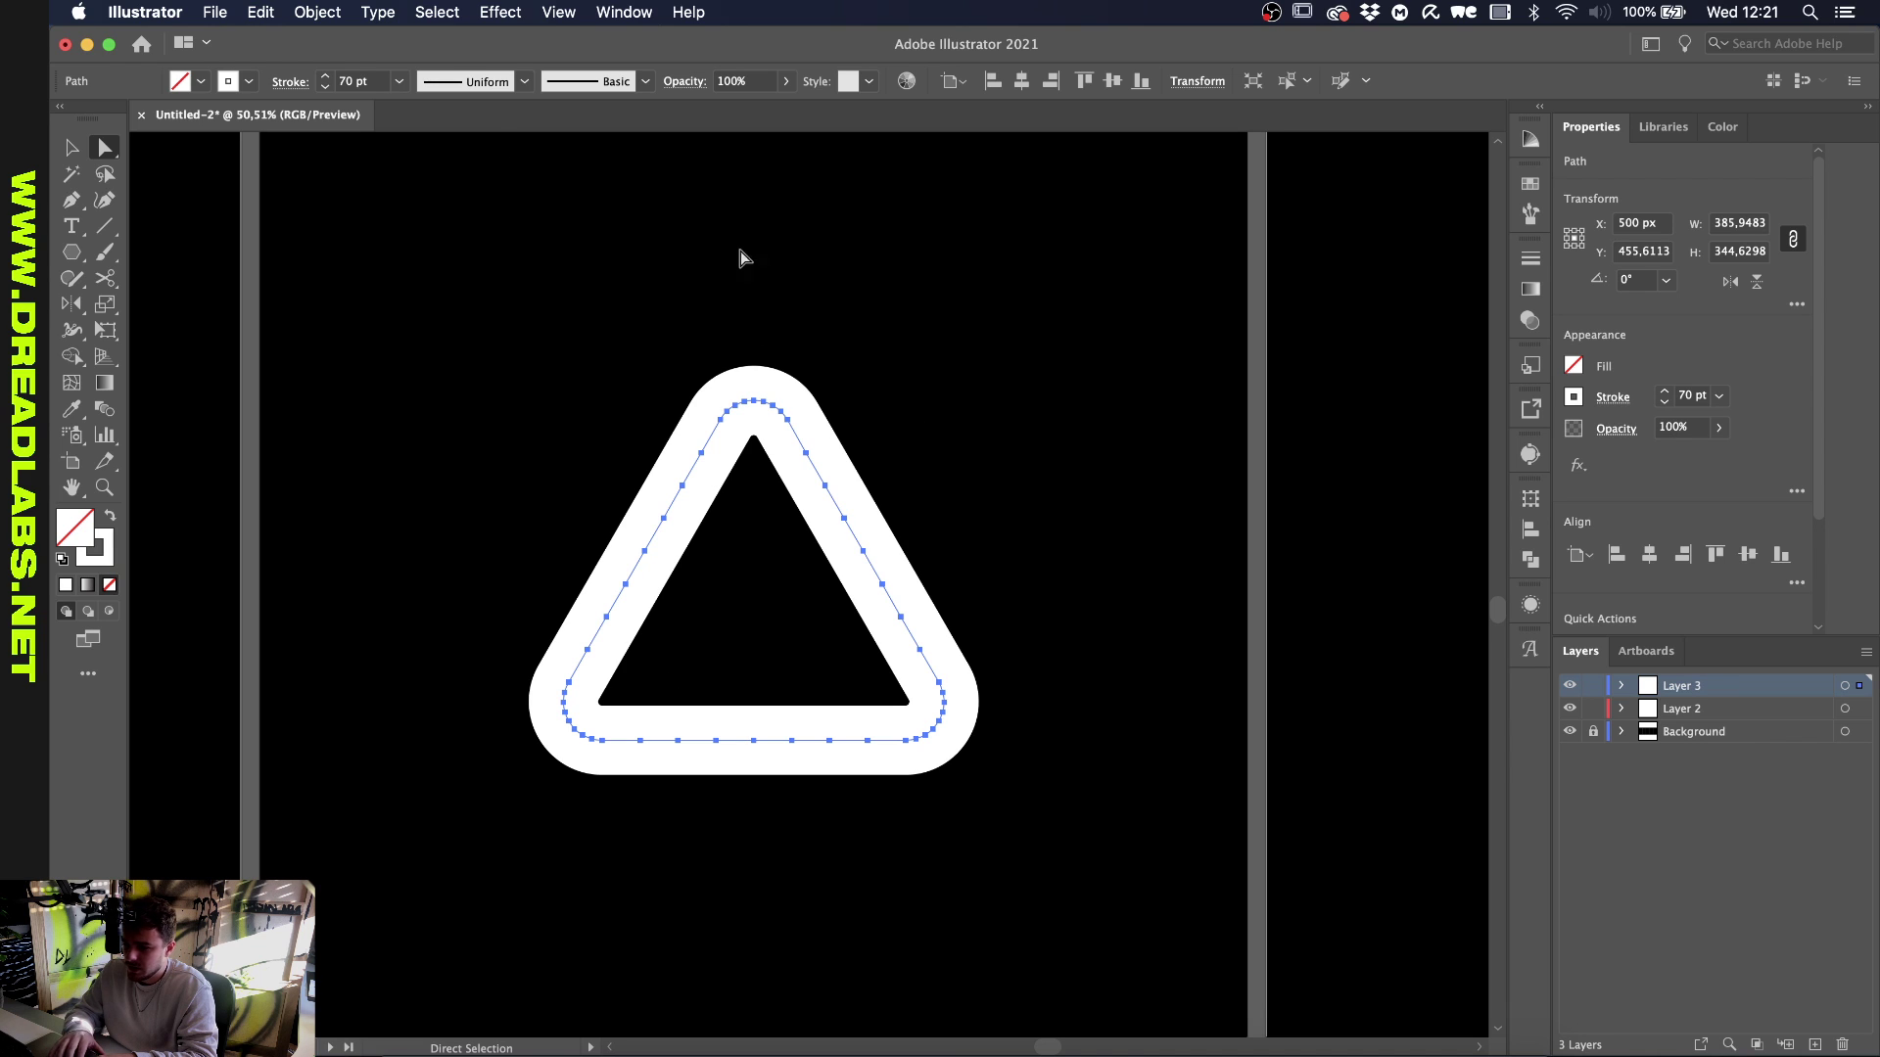
shift+click(323, 90)
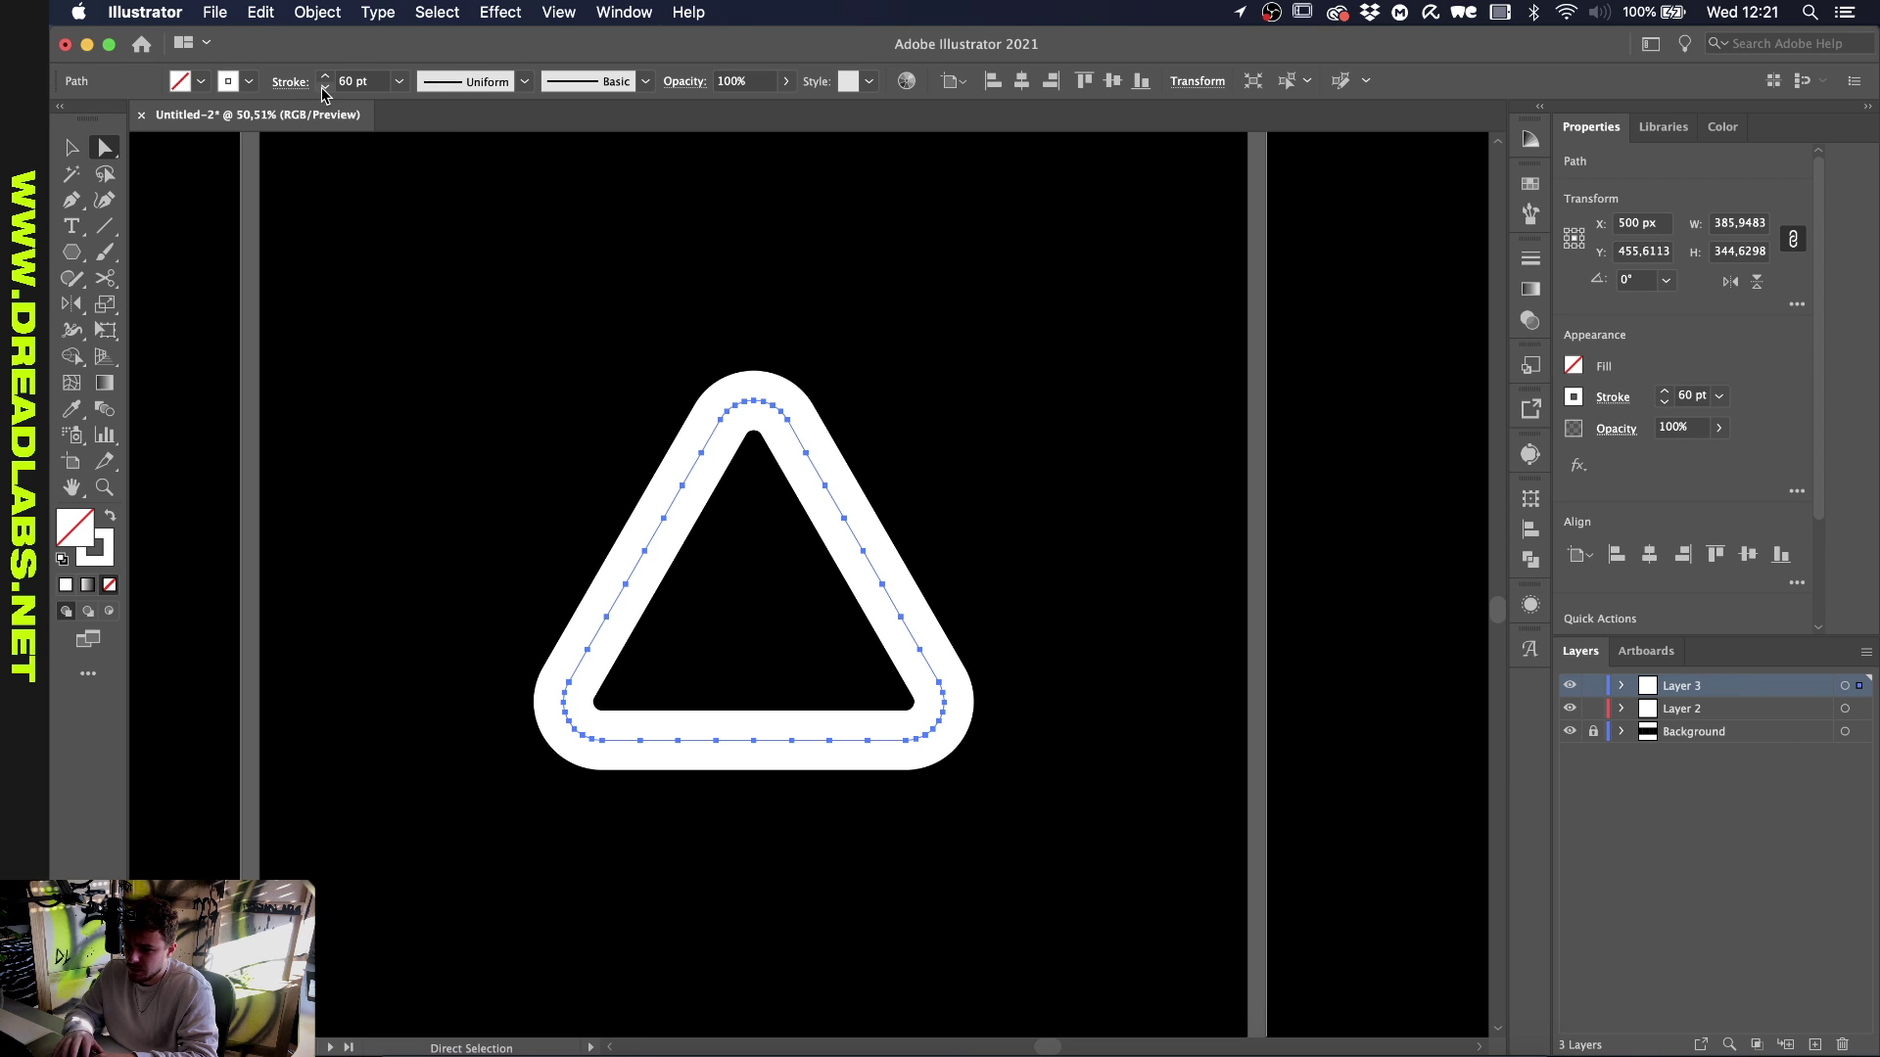
scroll(932, 497, up, 1)
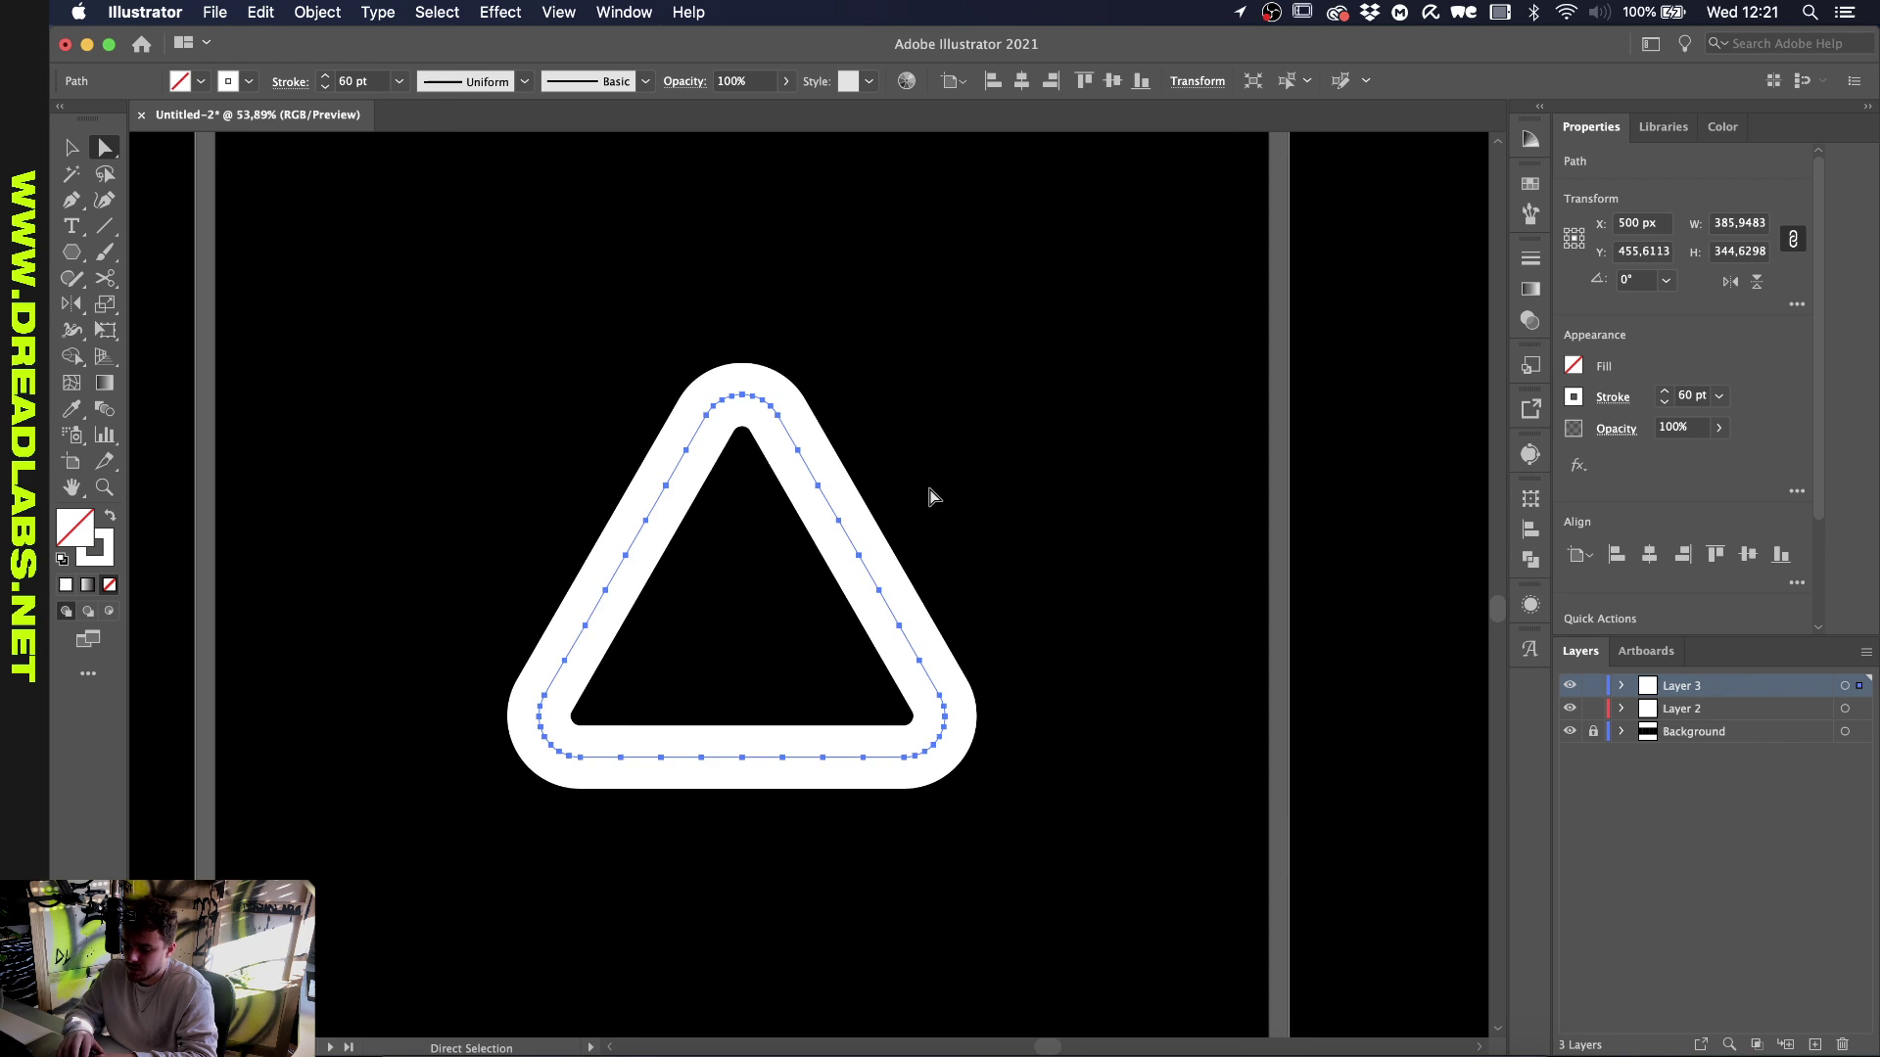
Delete the left and bottom anchors to split the triangle into three separate strokes
click(666, 485)
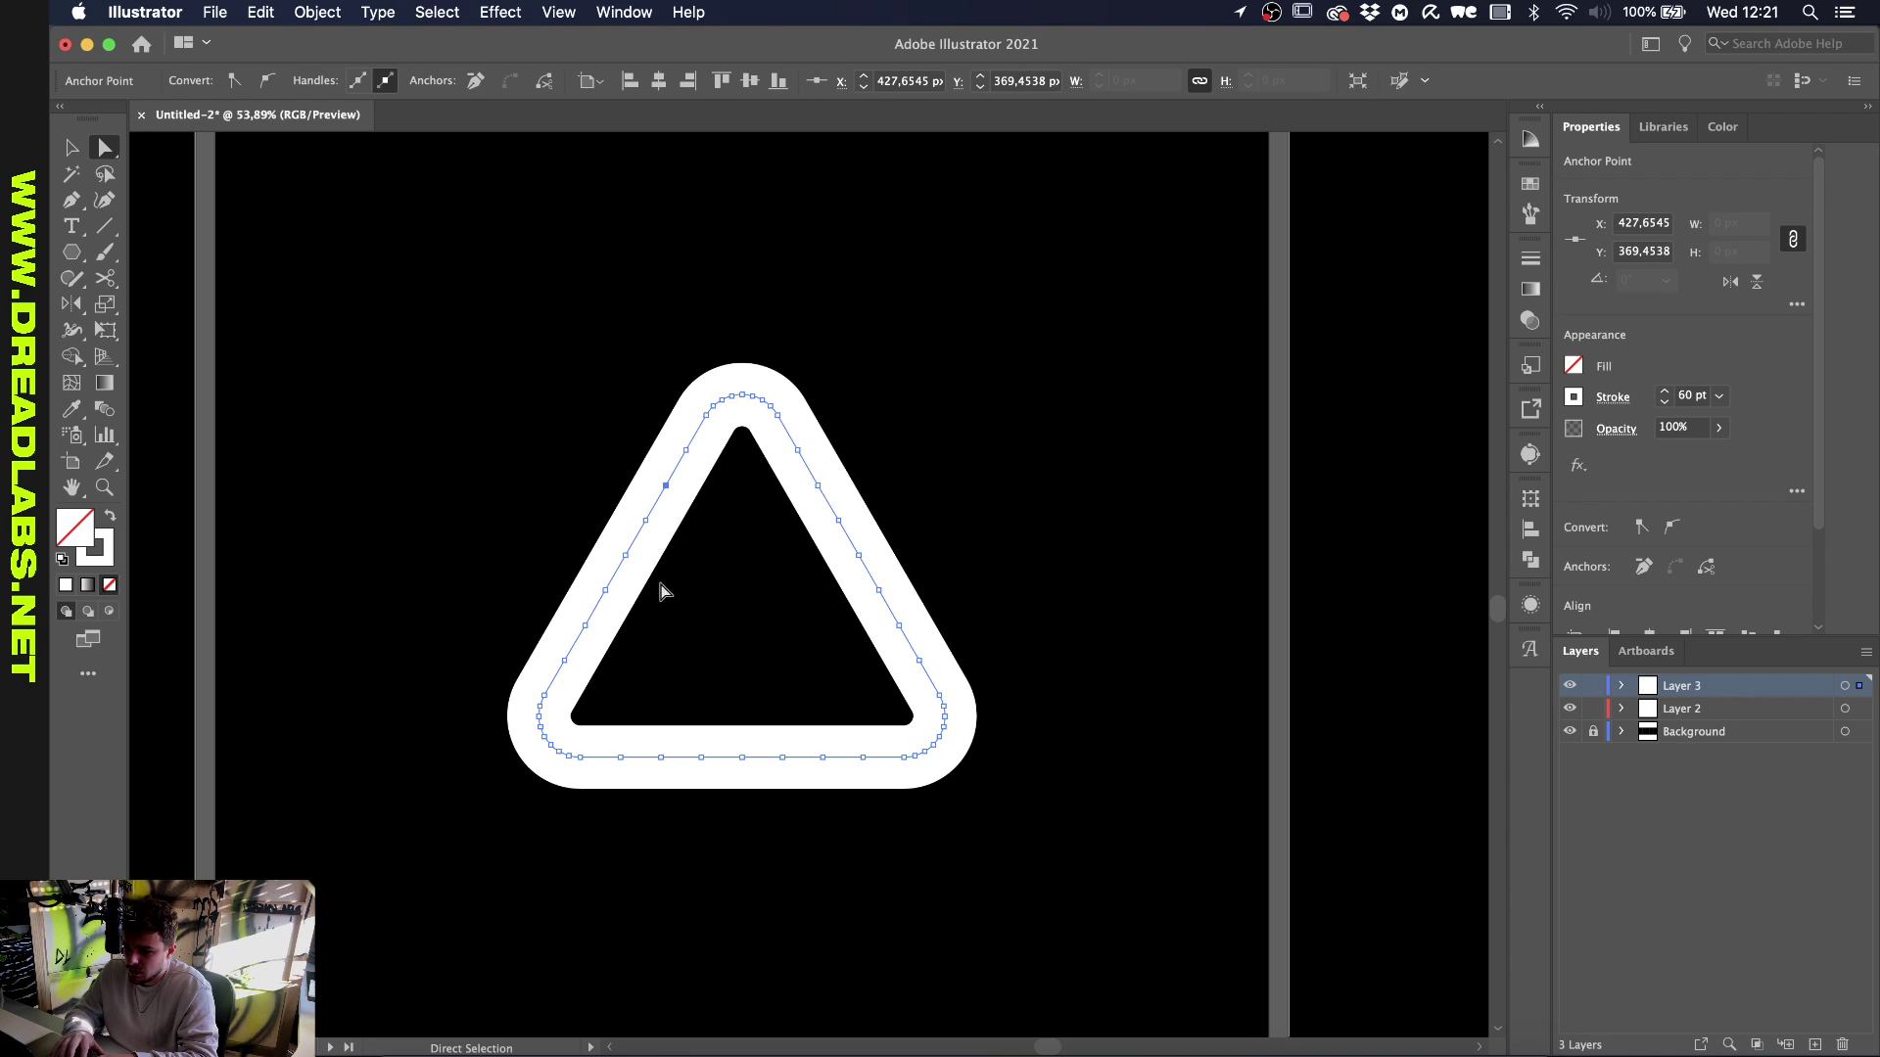
shift+click(662, 758)
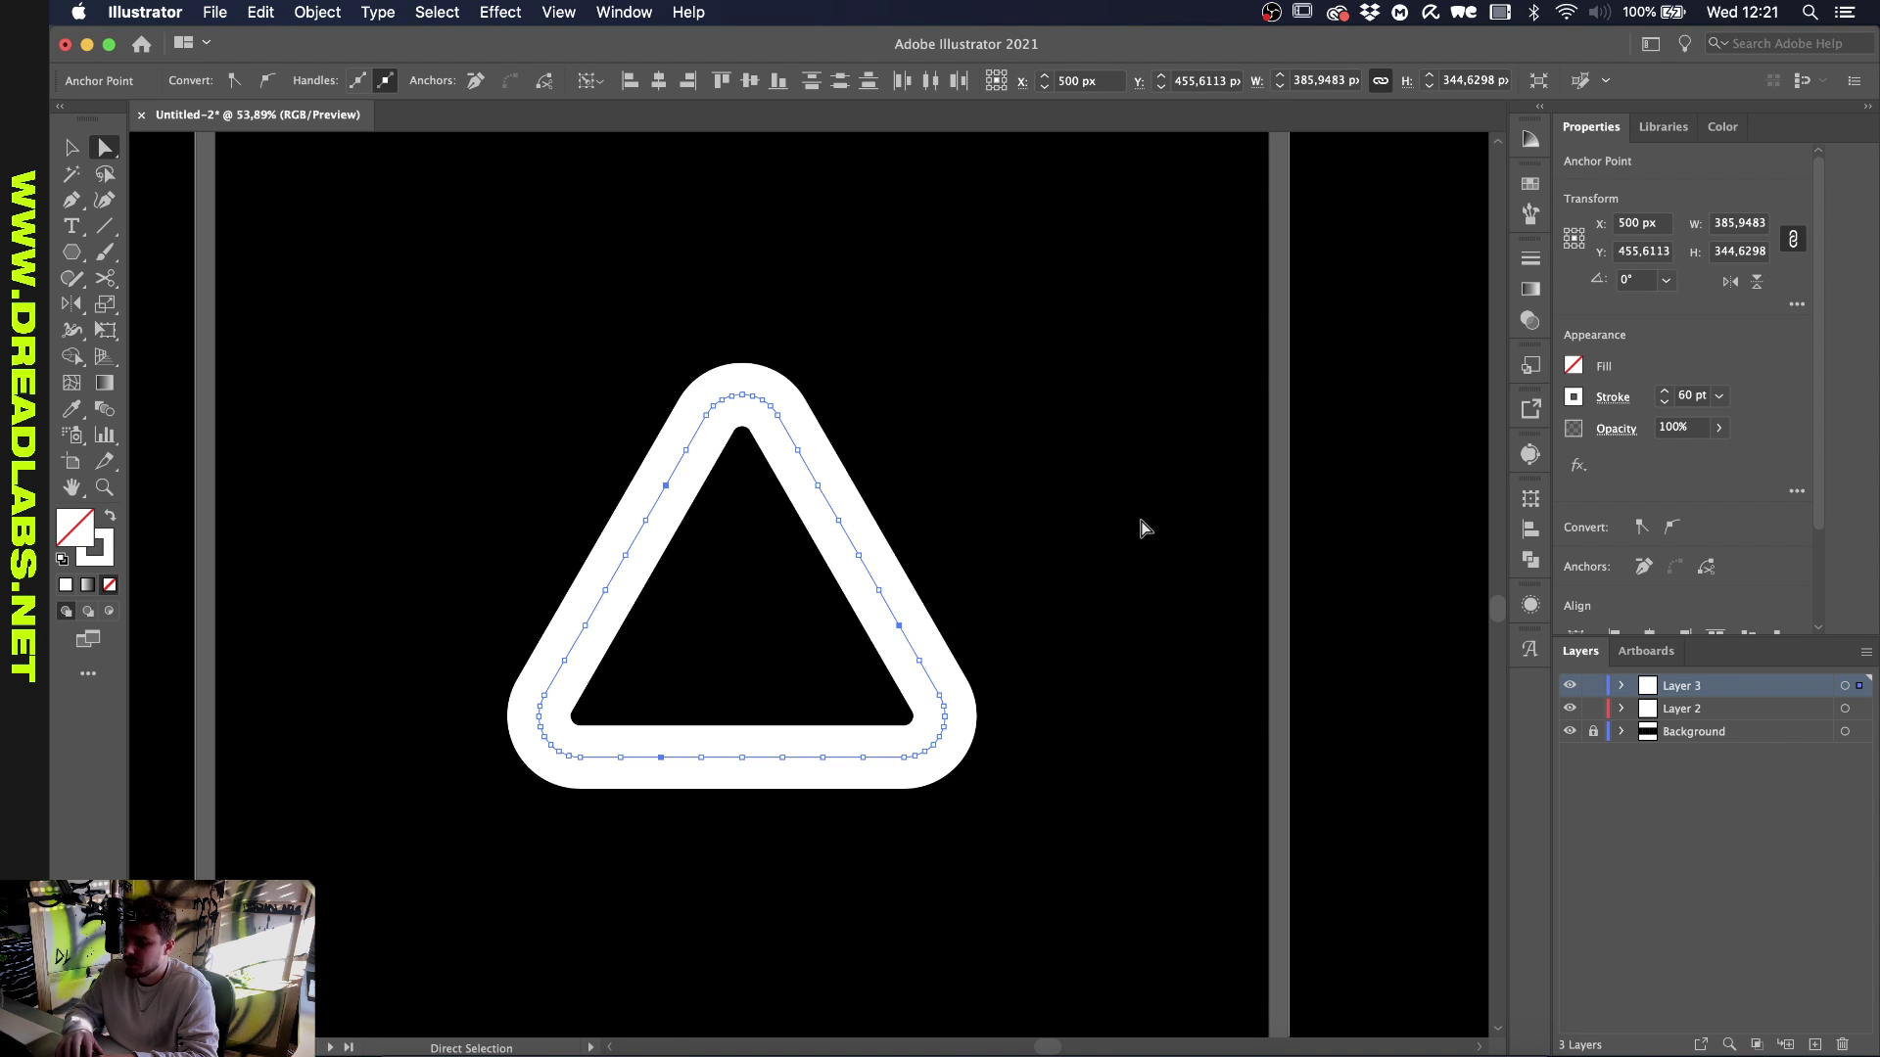
key(Delete)
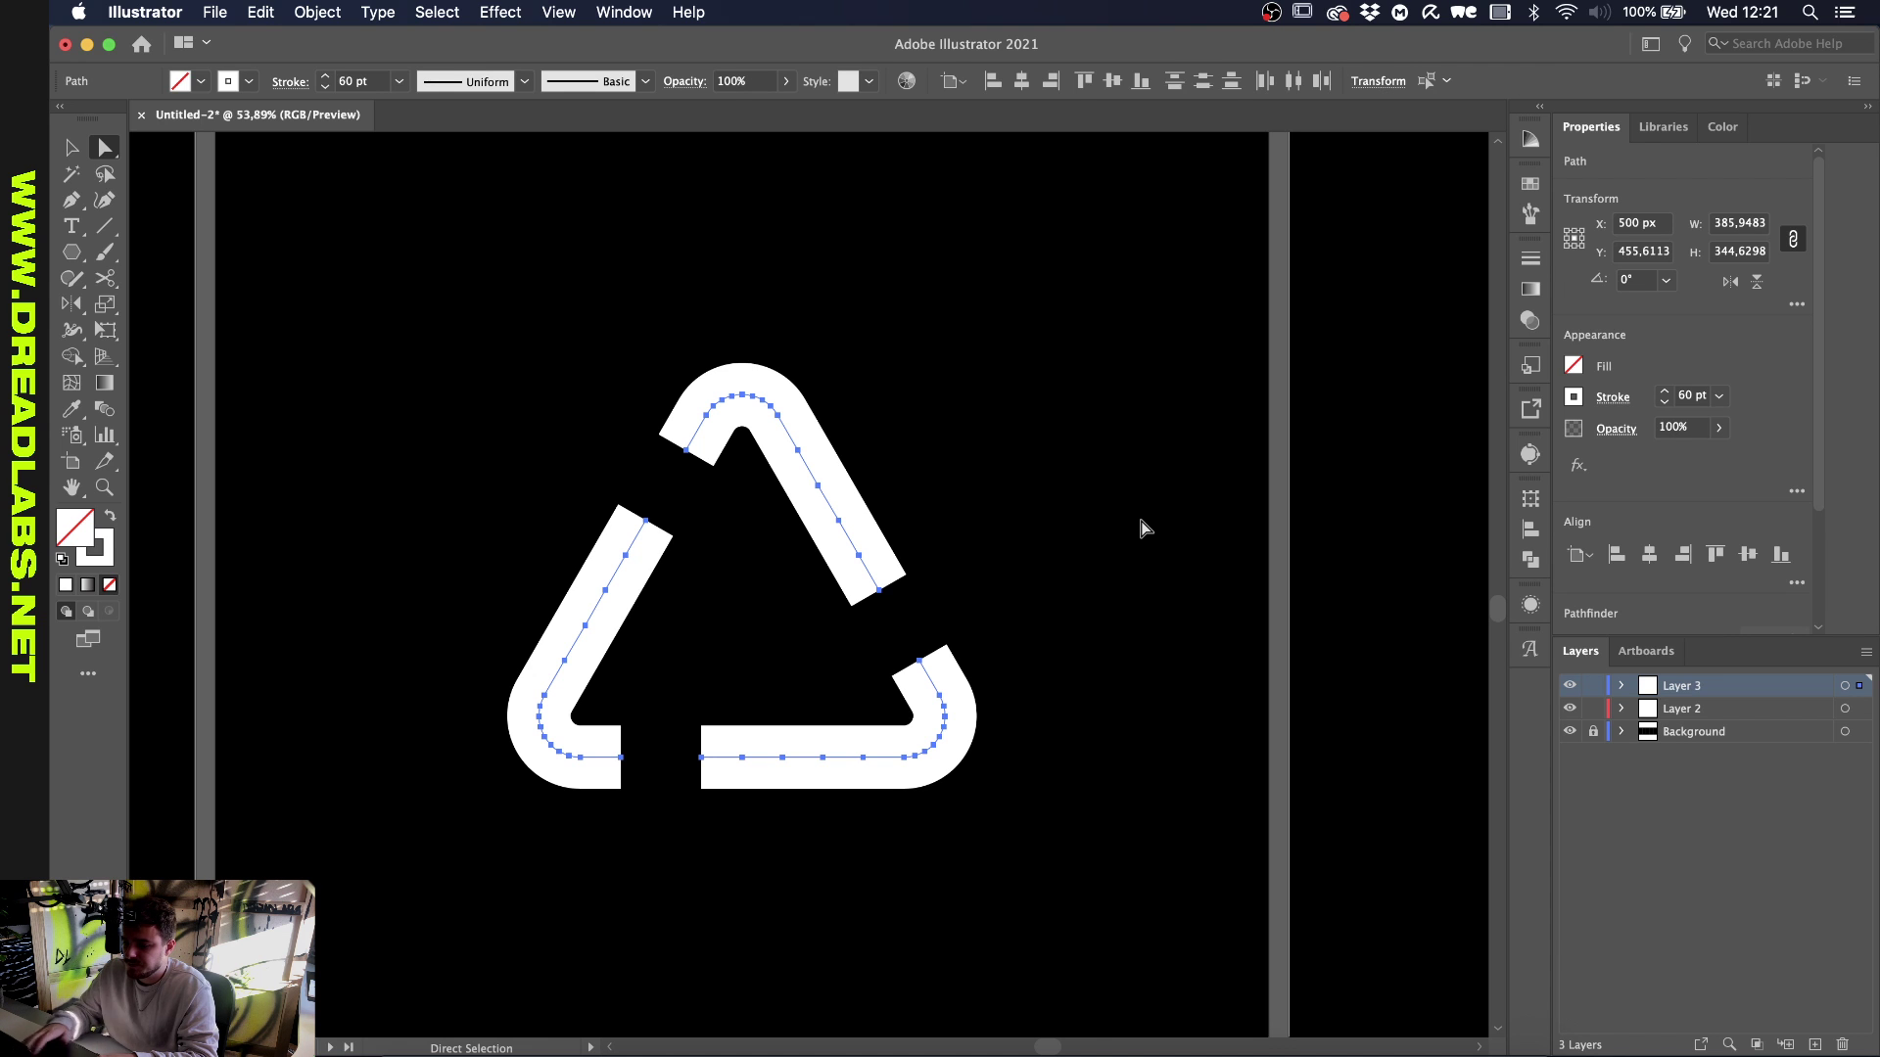
key(v)
click(777, 622)
Select all three recycle strokes and give them an Arrow 8 start arrowhead
scroll(778, 625, down, 5)
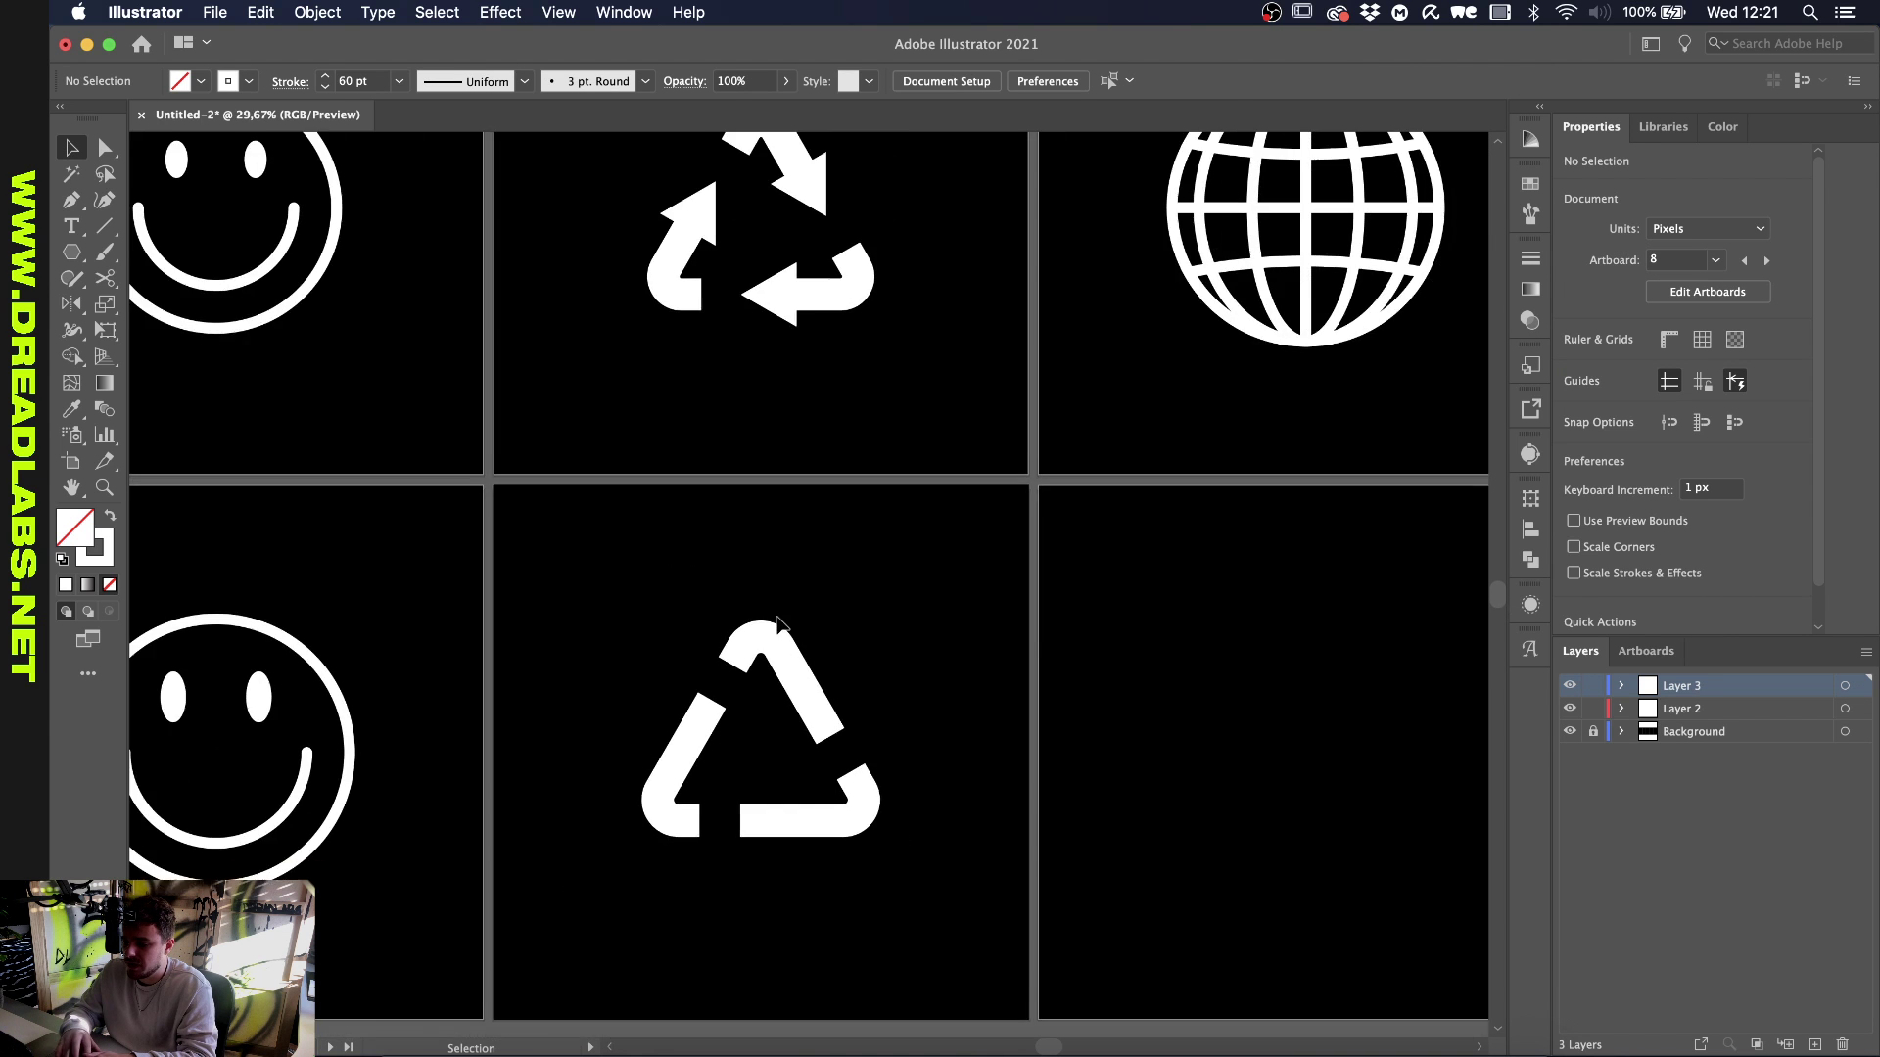
scroll(777, 623, up, 5)
scroll(778, 624, up, 2)
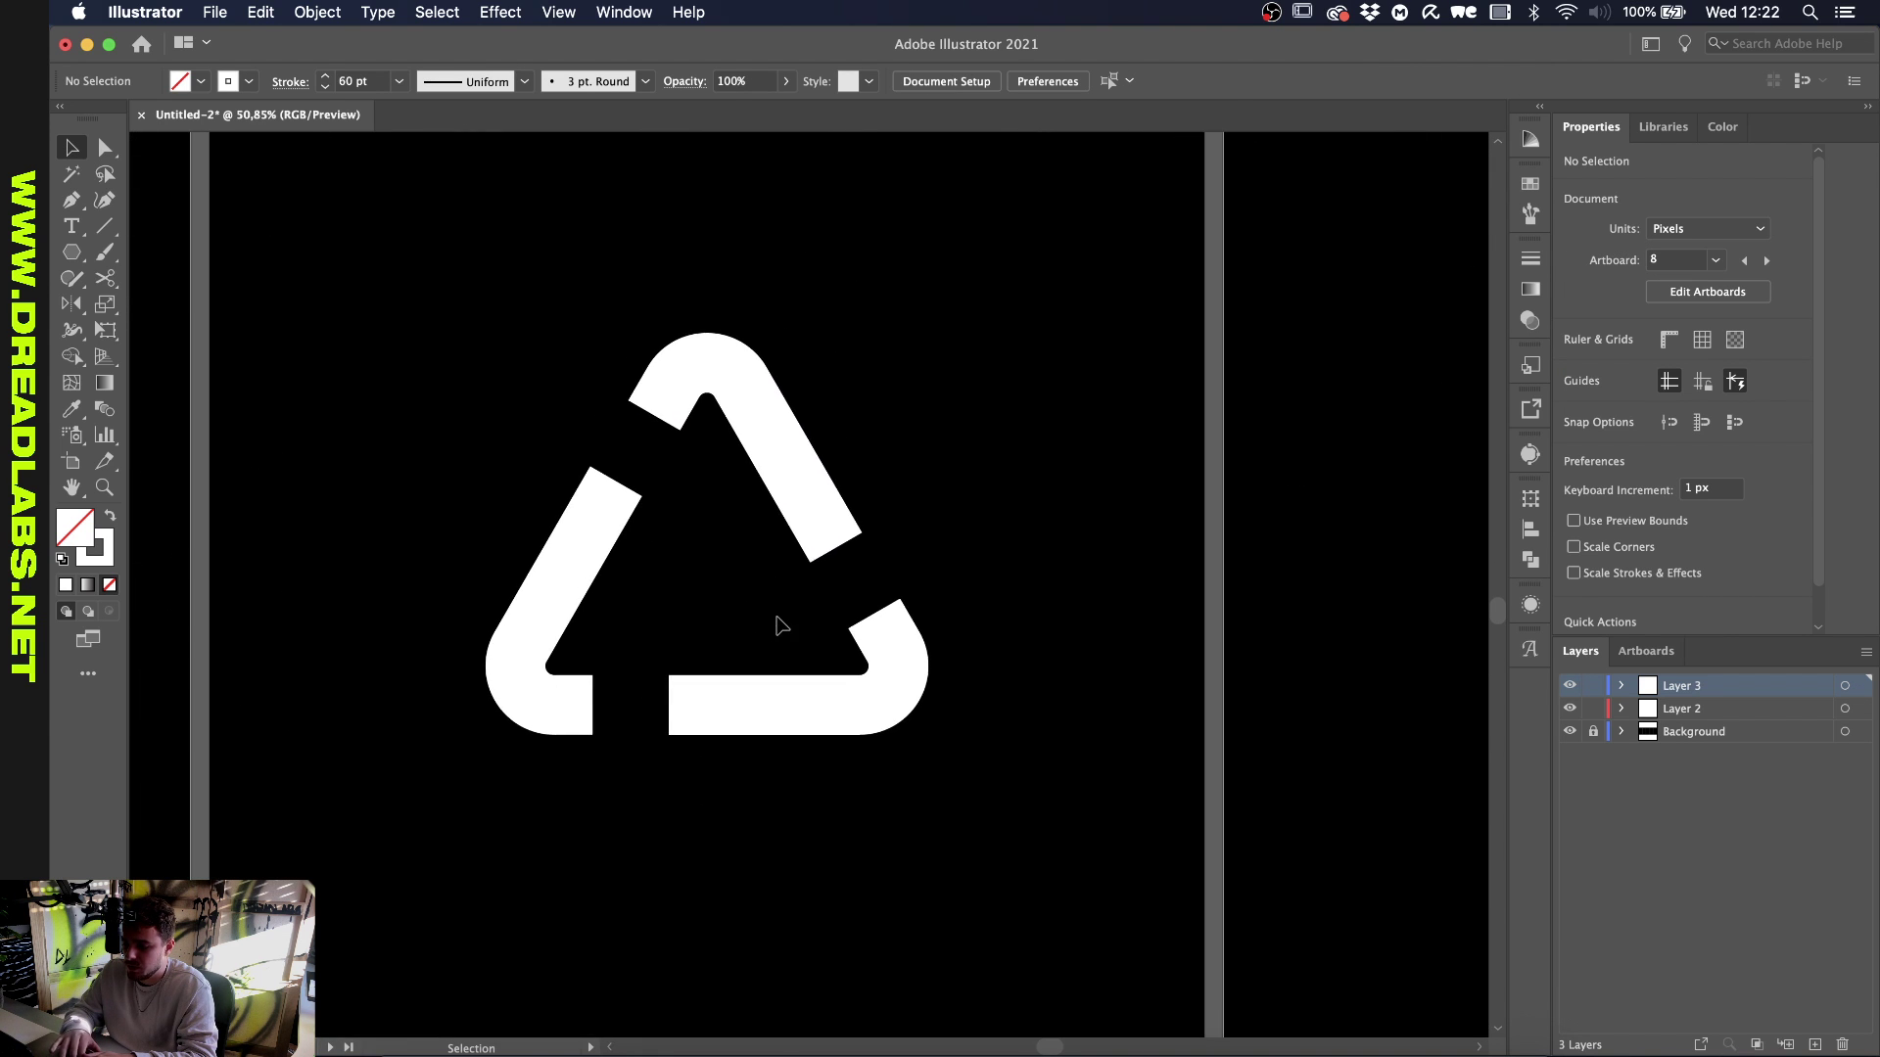
drag(946, 305, 501, 771)
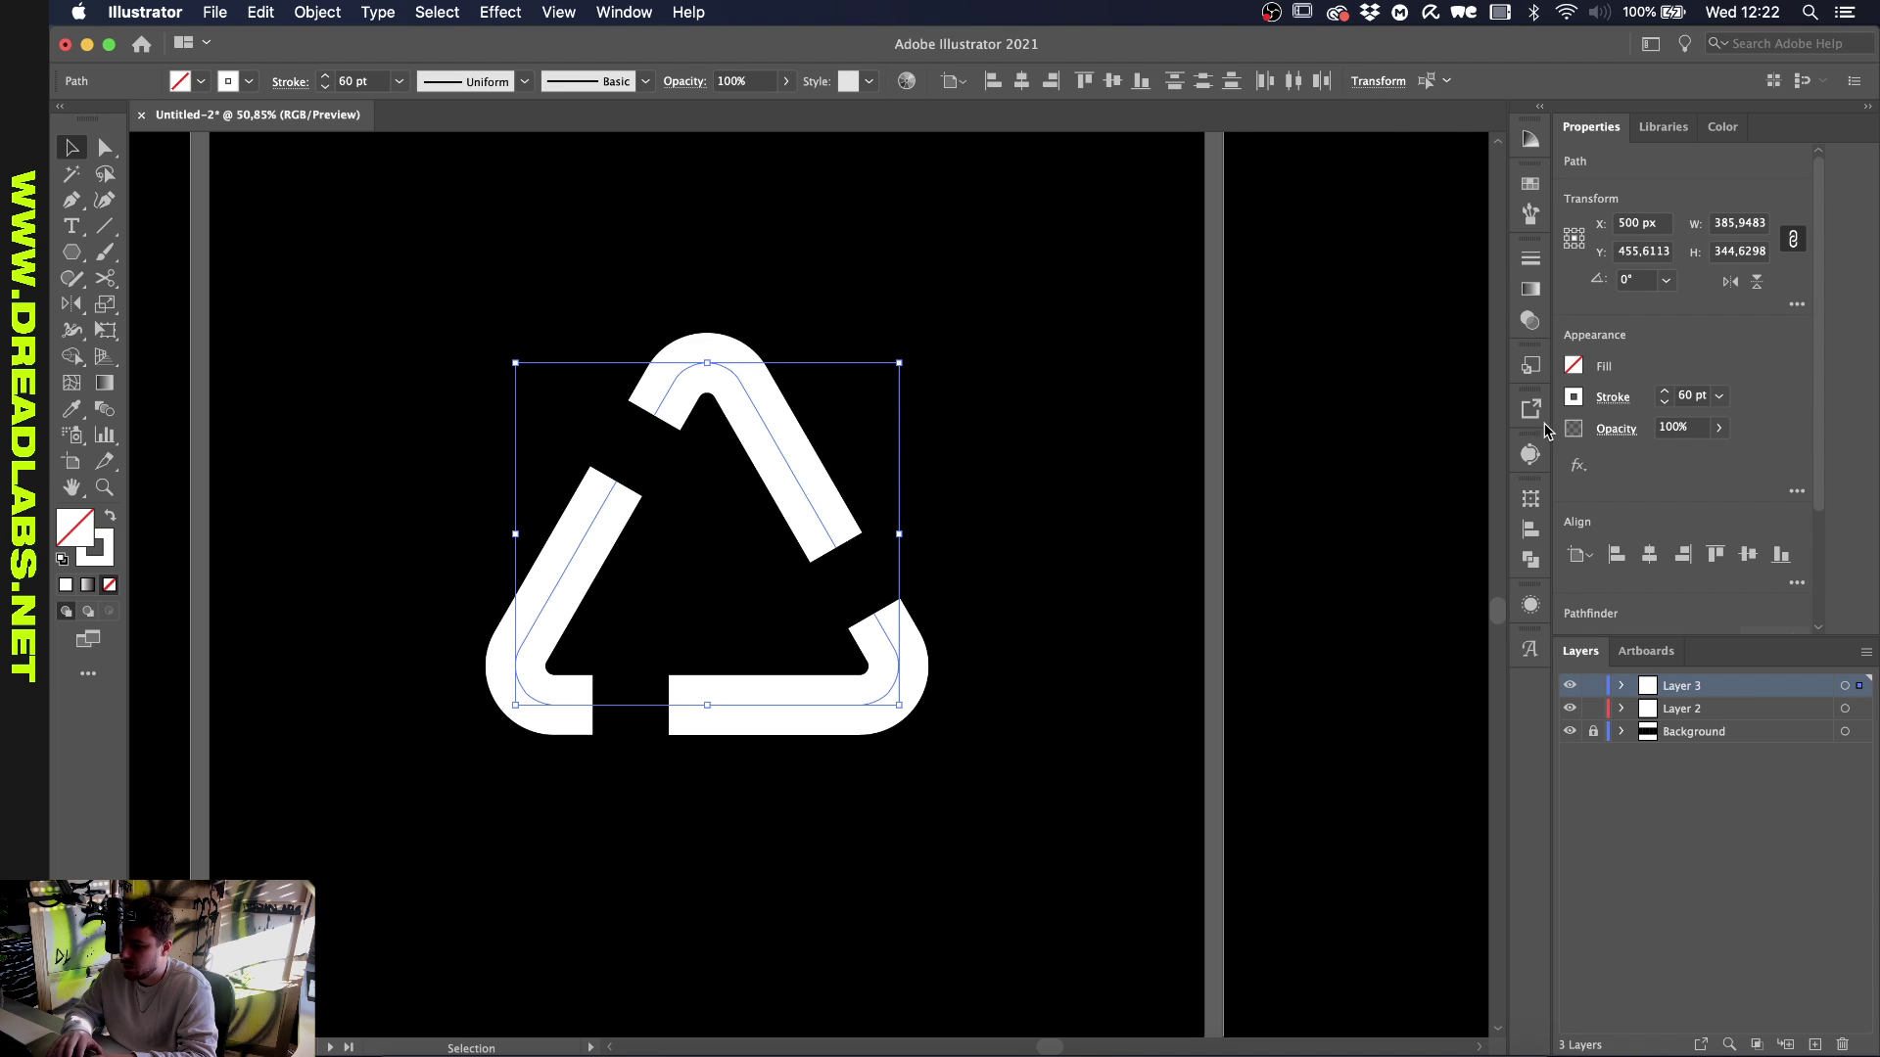
click(1611, 399)
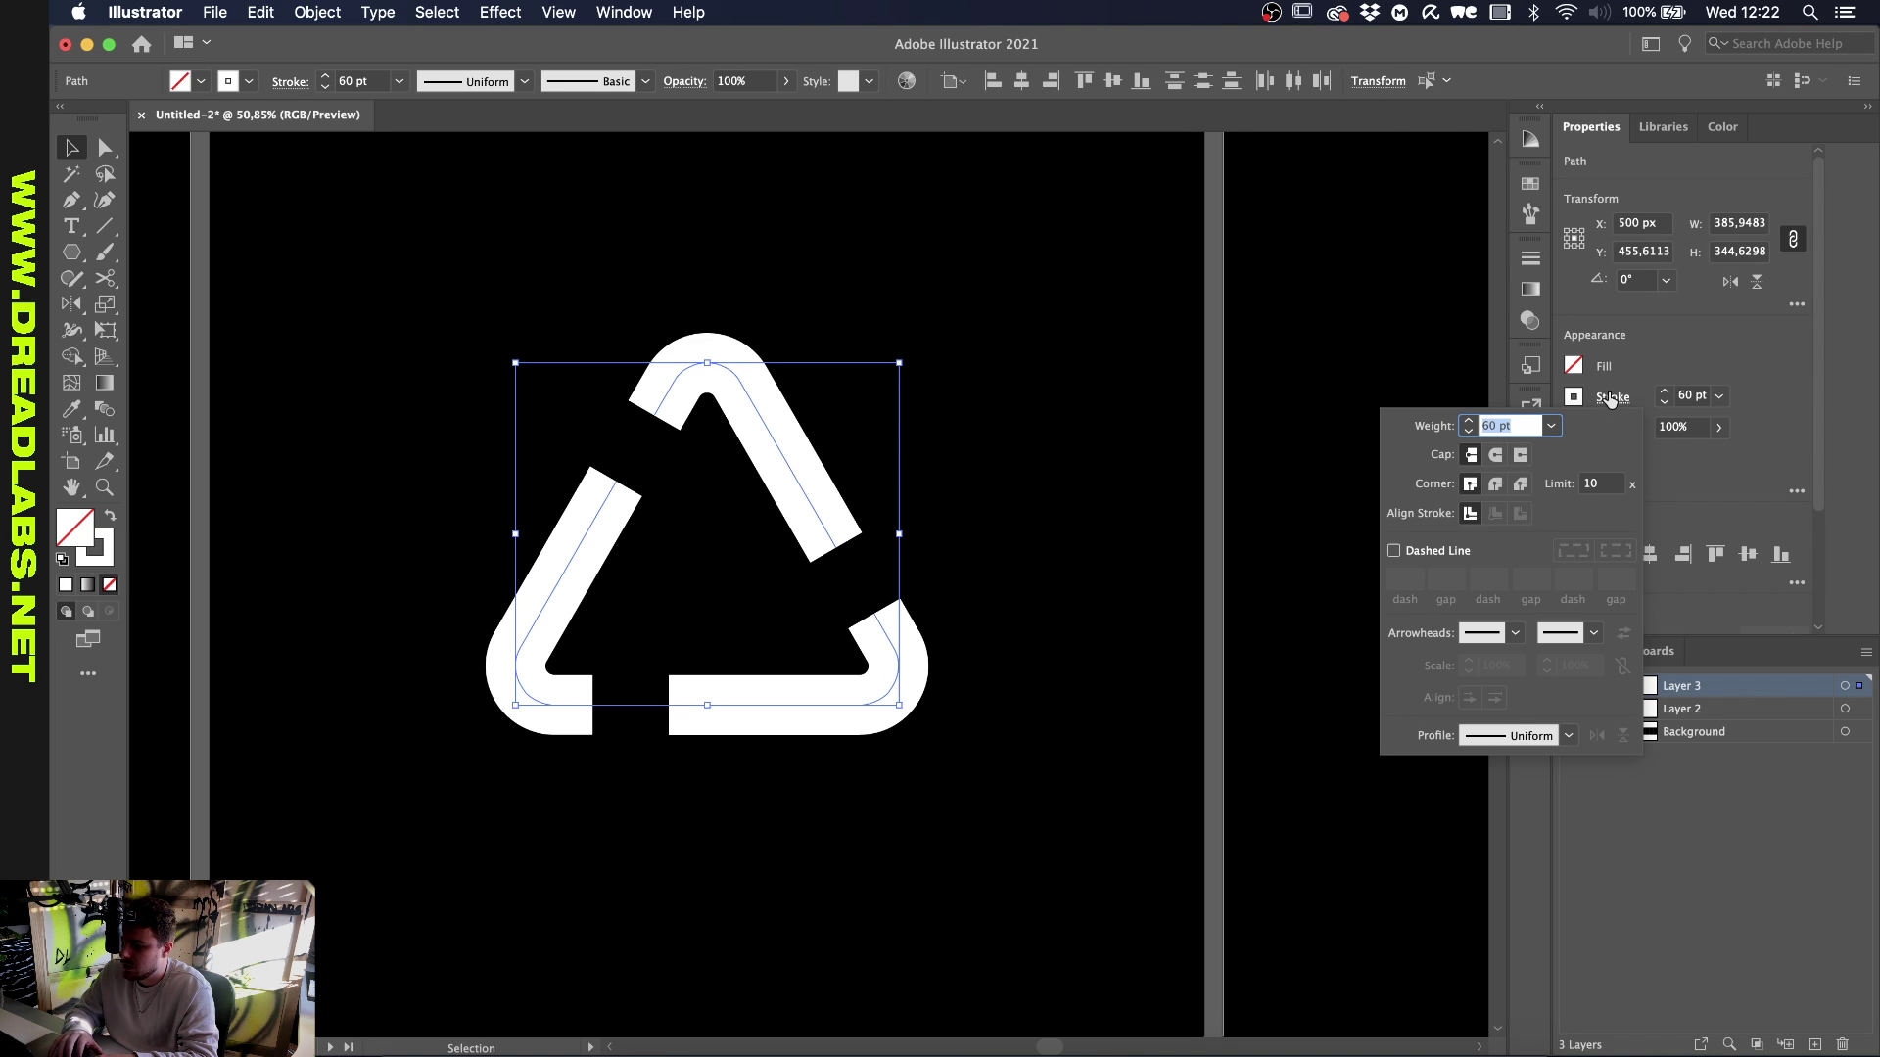
click(1516, 635)
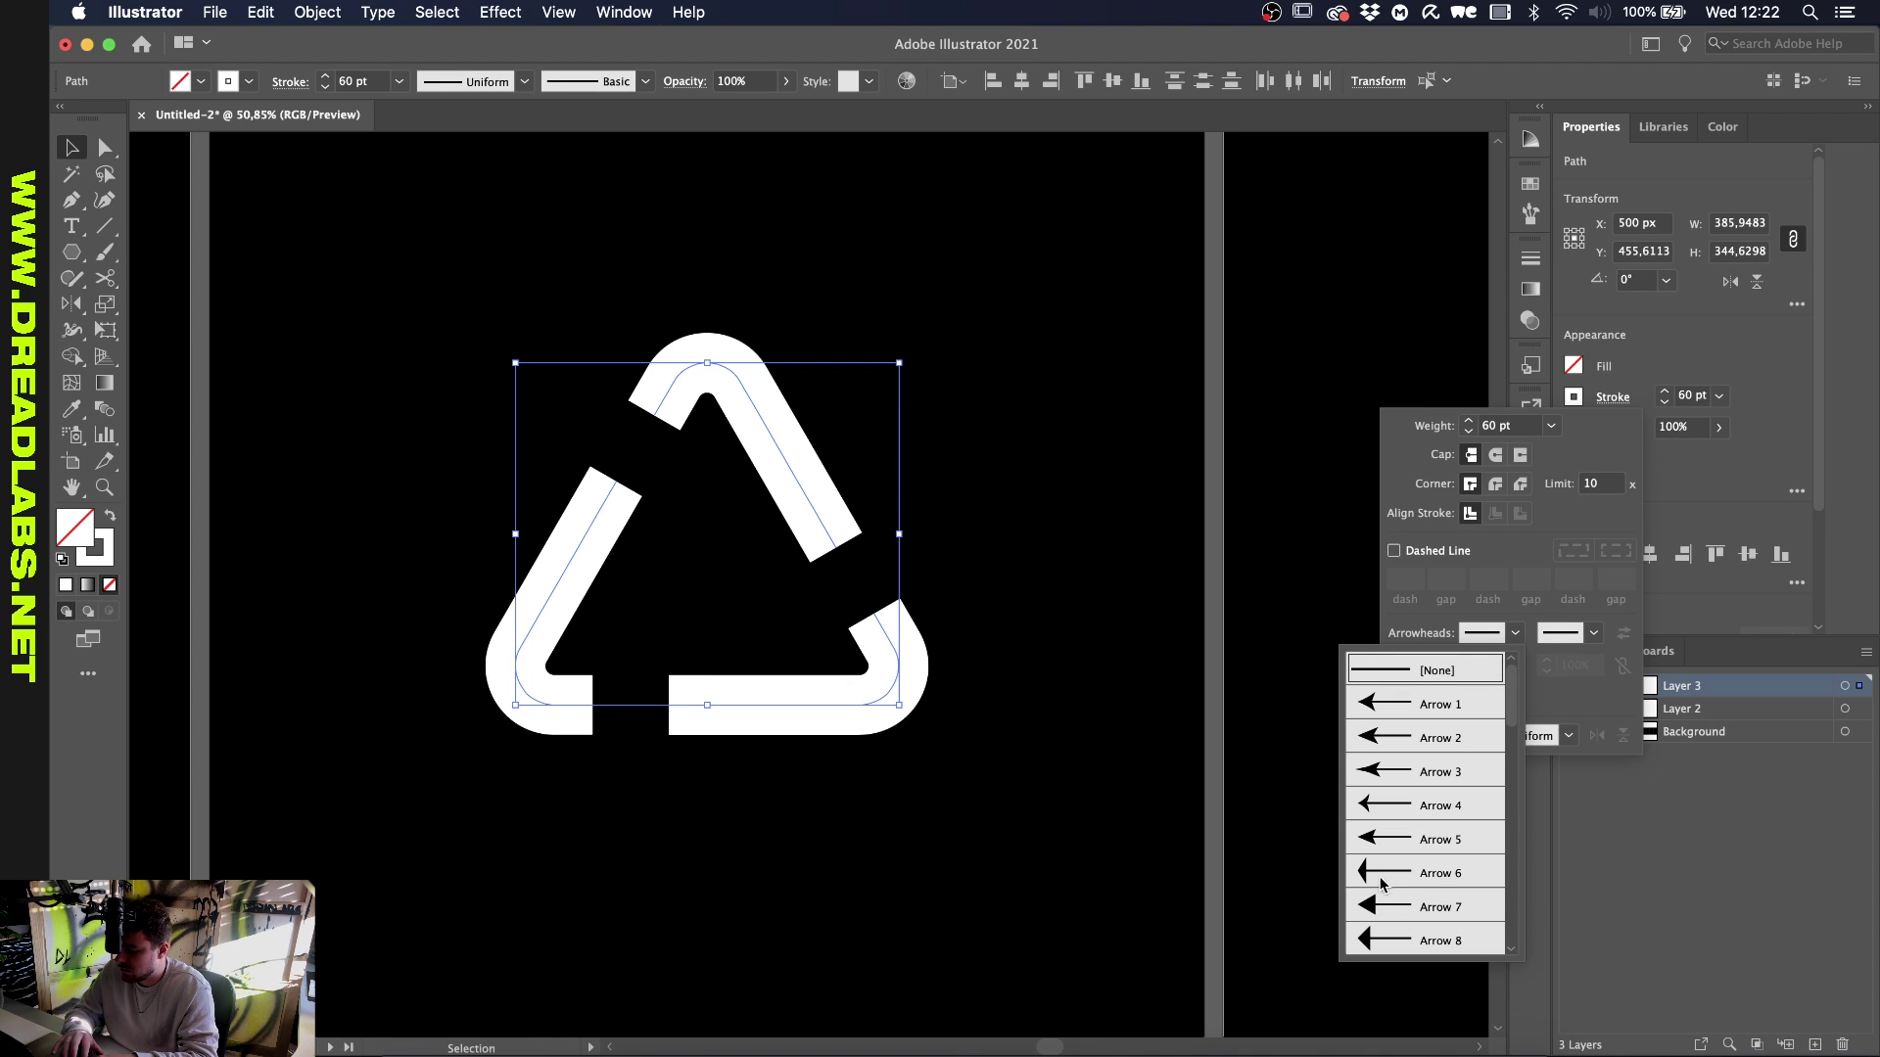
click(1379, 937)
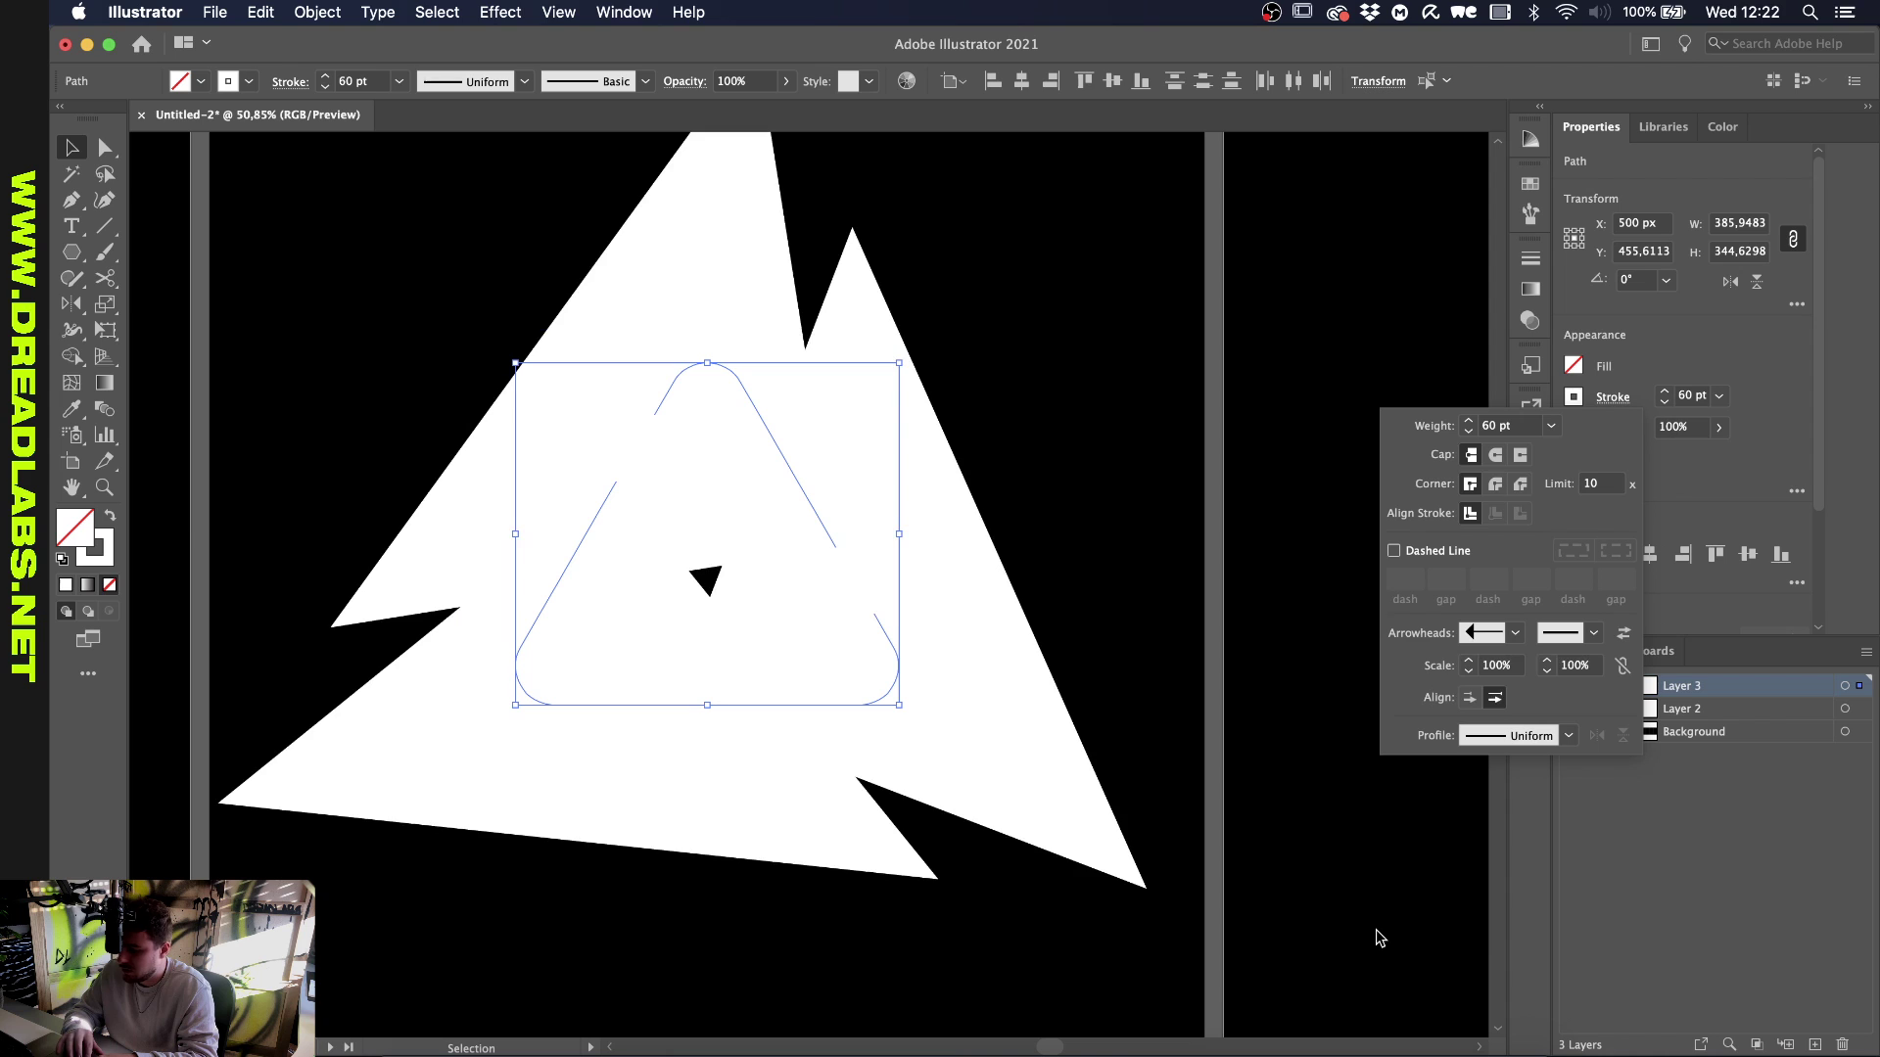
Scale the start arrowhead down from 100% to 20%
click(1470, 674)
click(1471, 674)
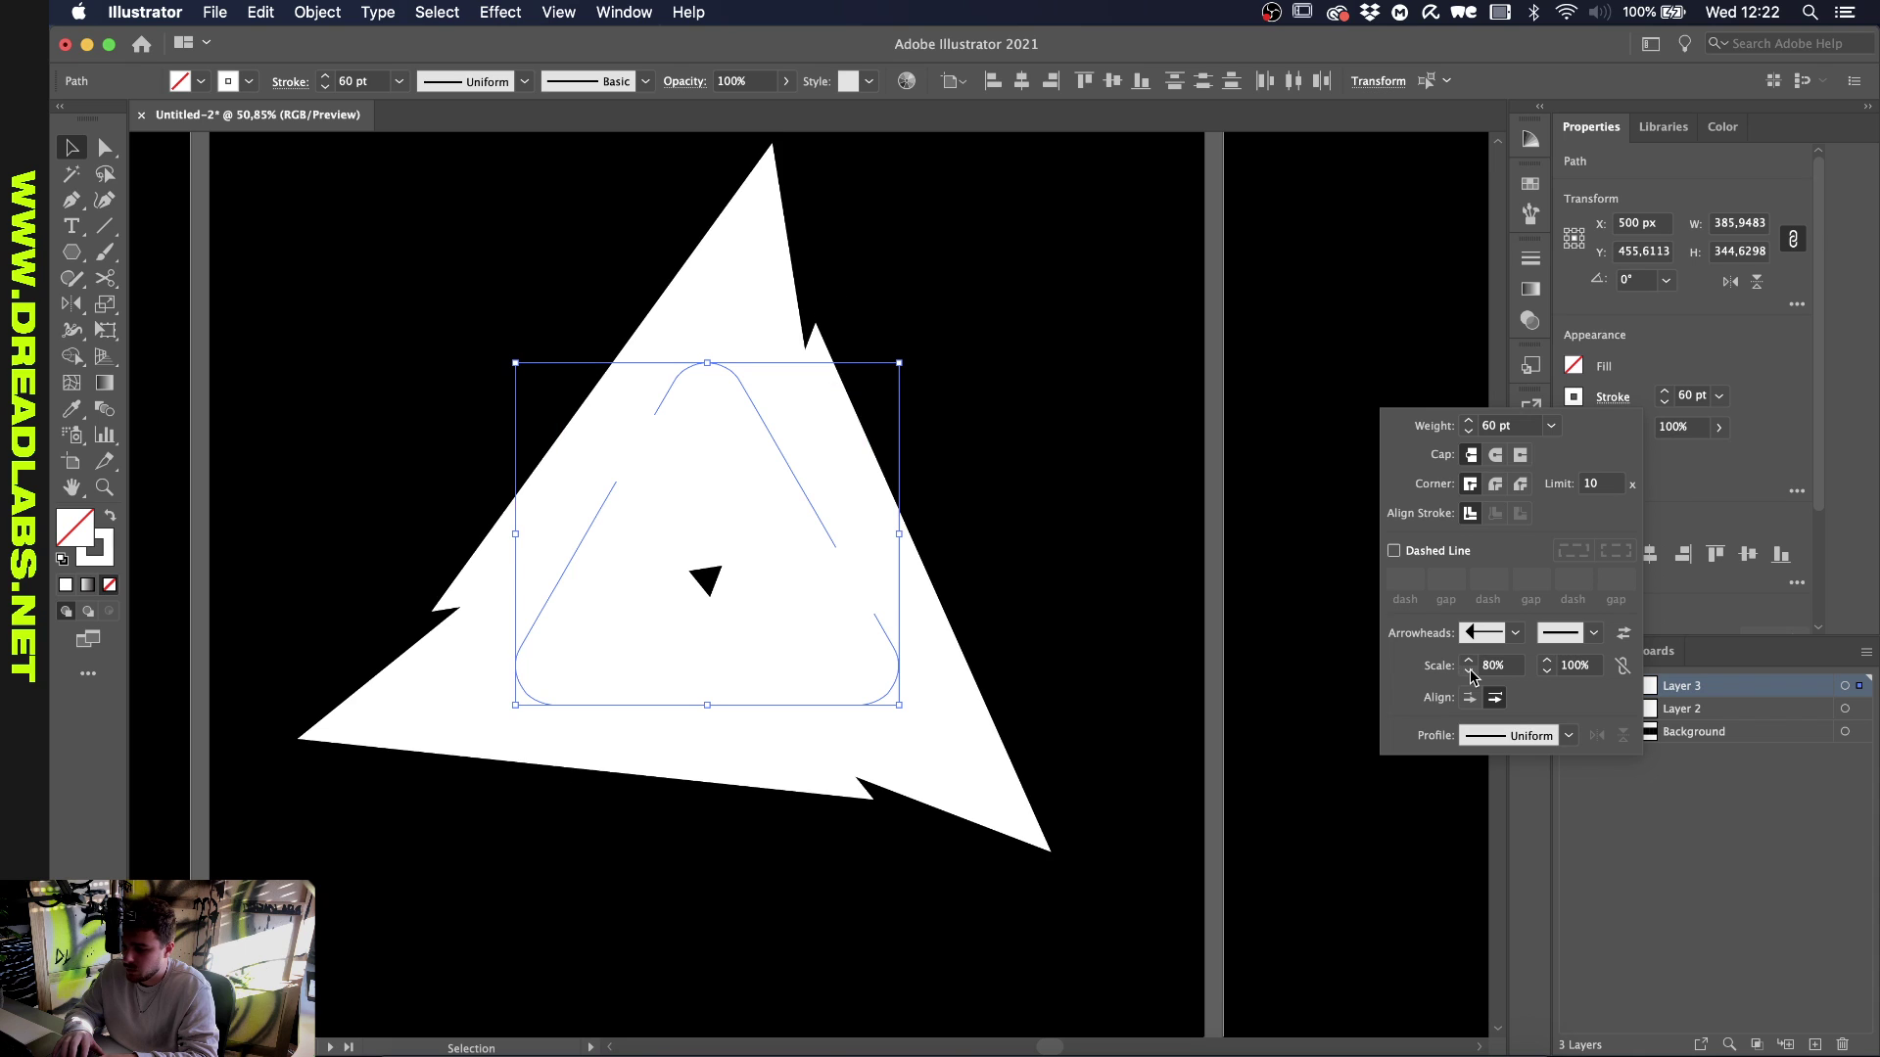
click(1471, 673)
click(1471, 674)
click(1470, 673)
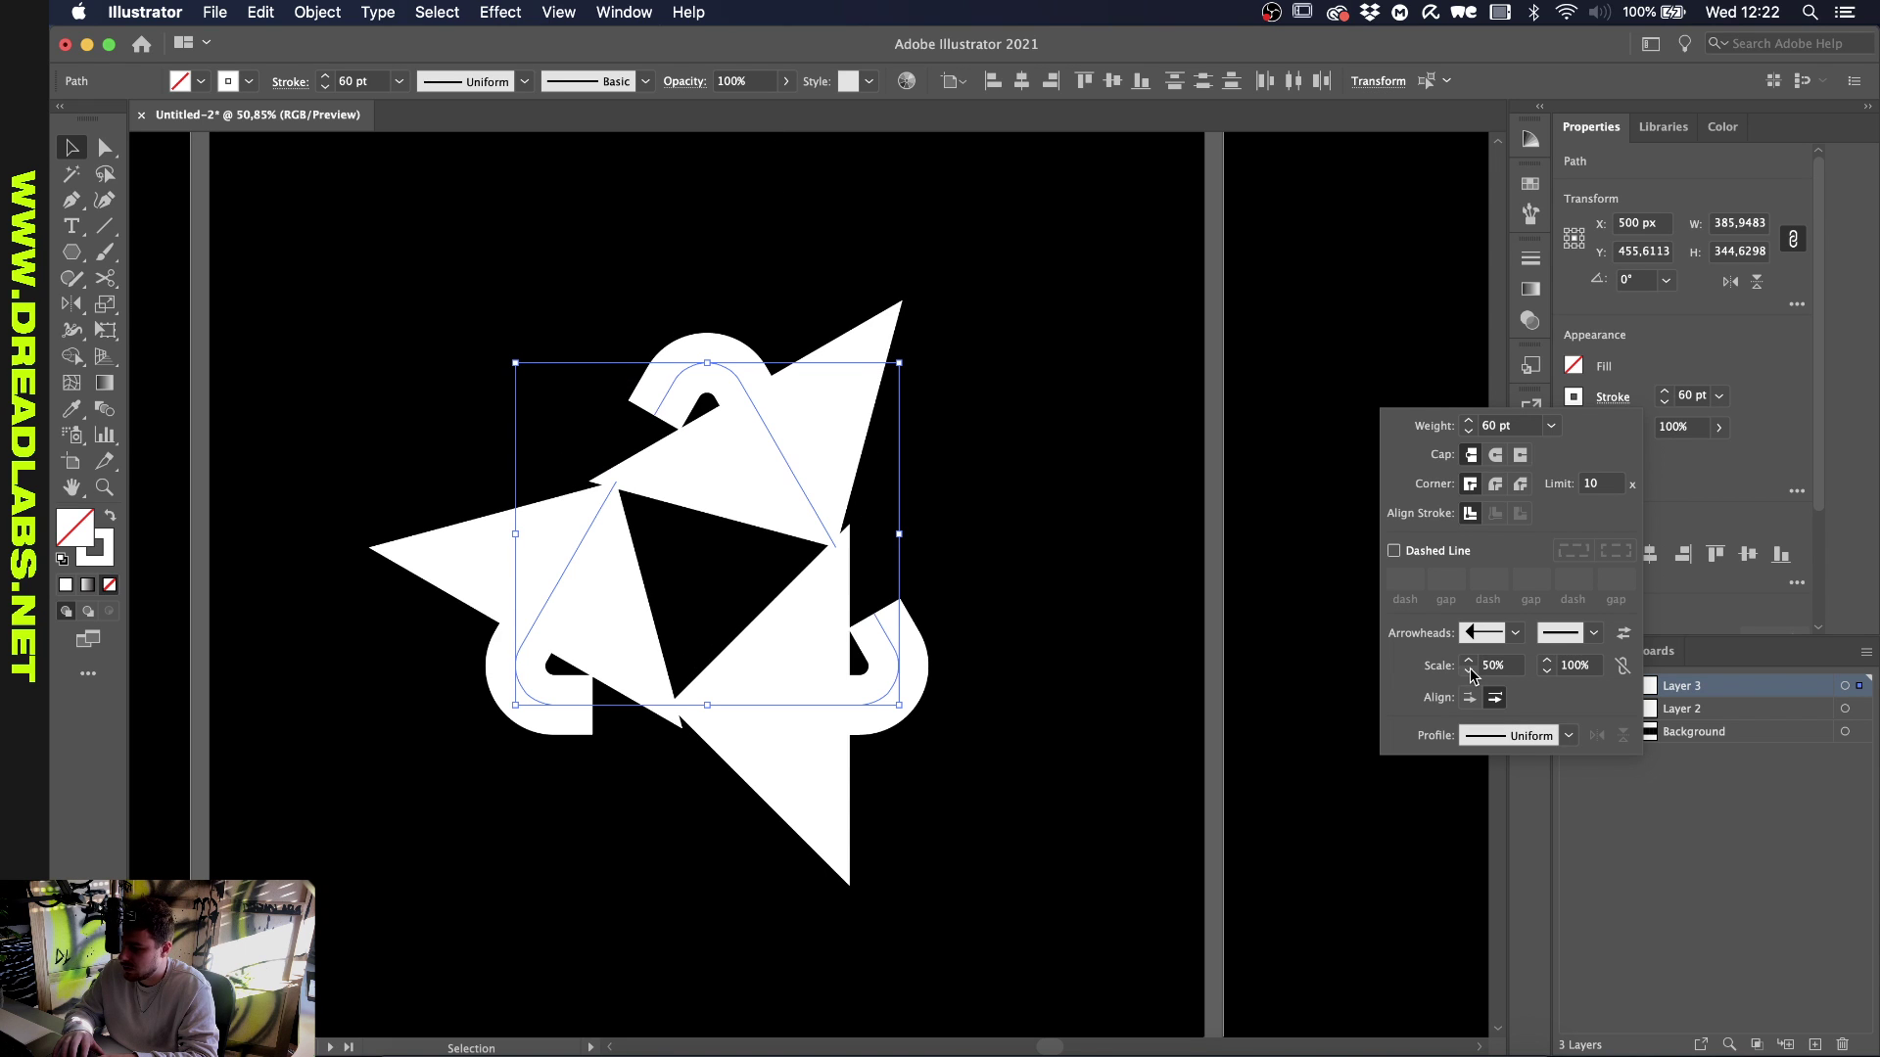
click(1471, 674)
click(1471, 674)
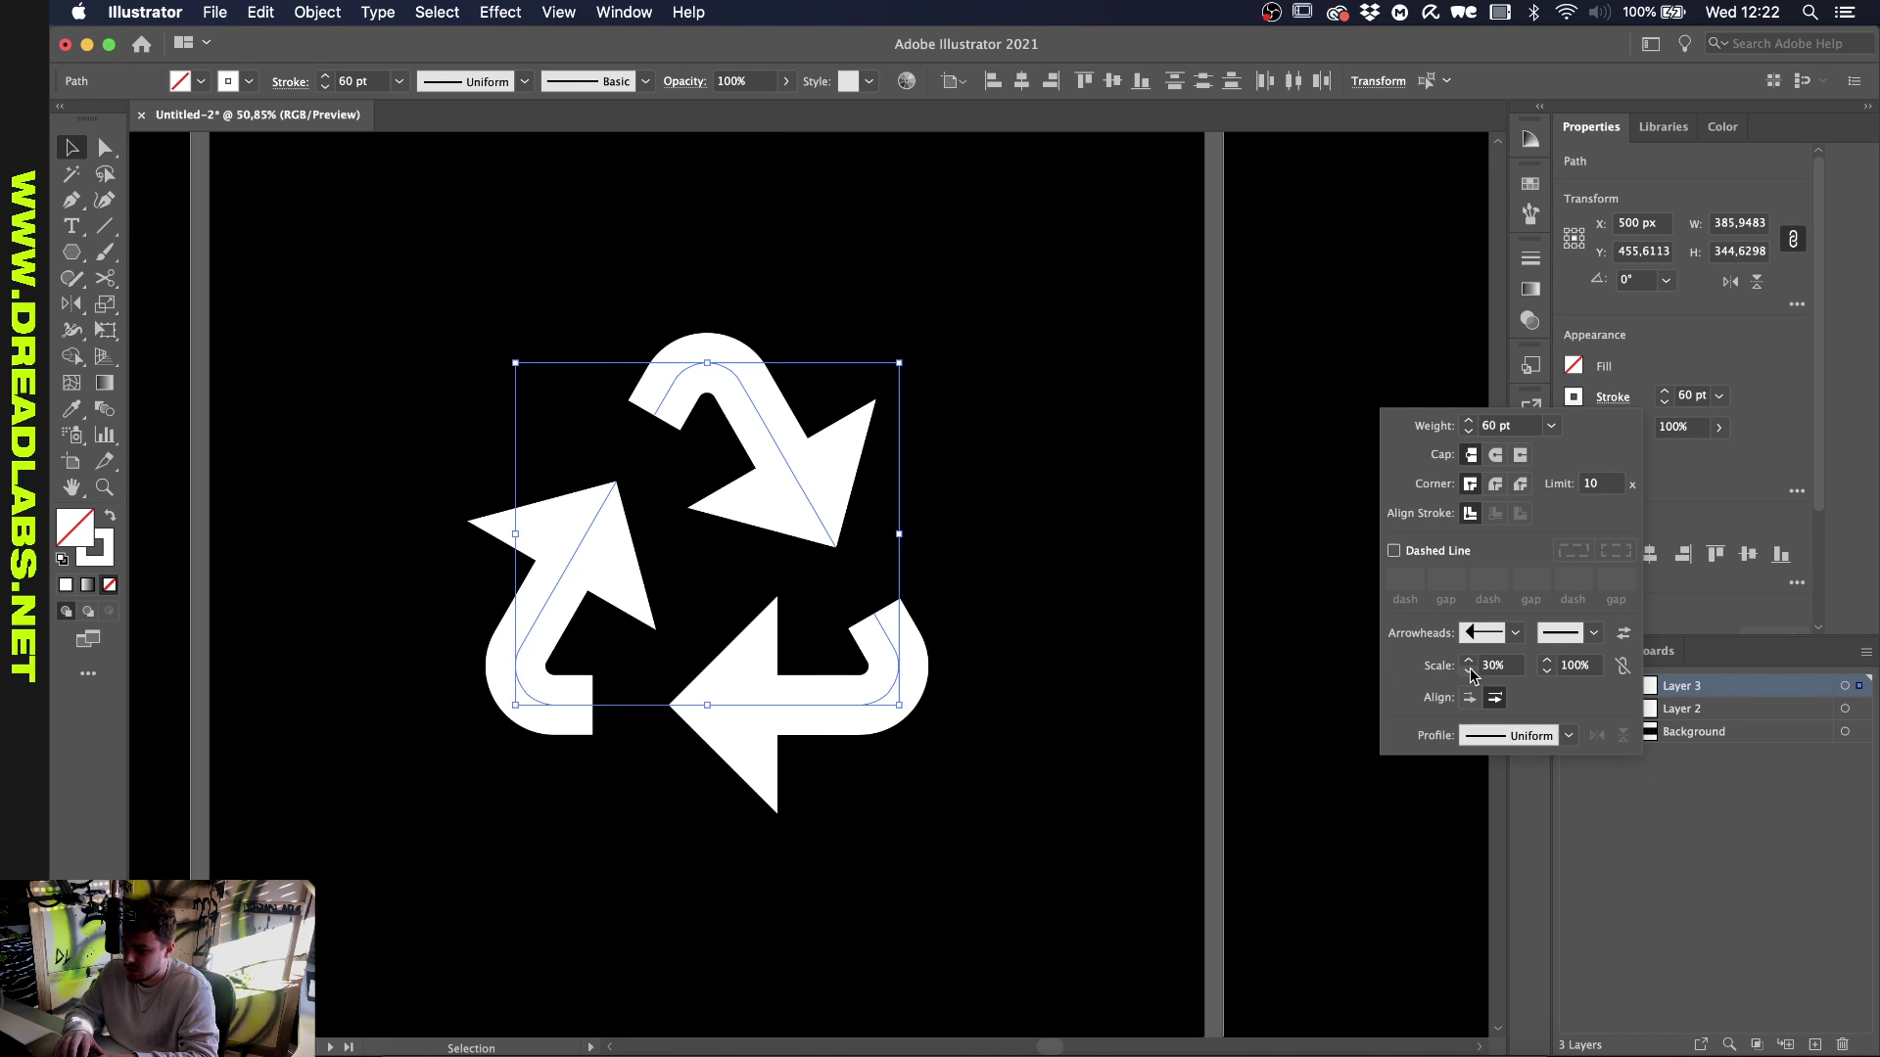
click(1471, 673)
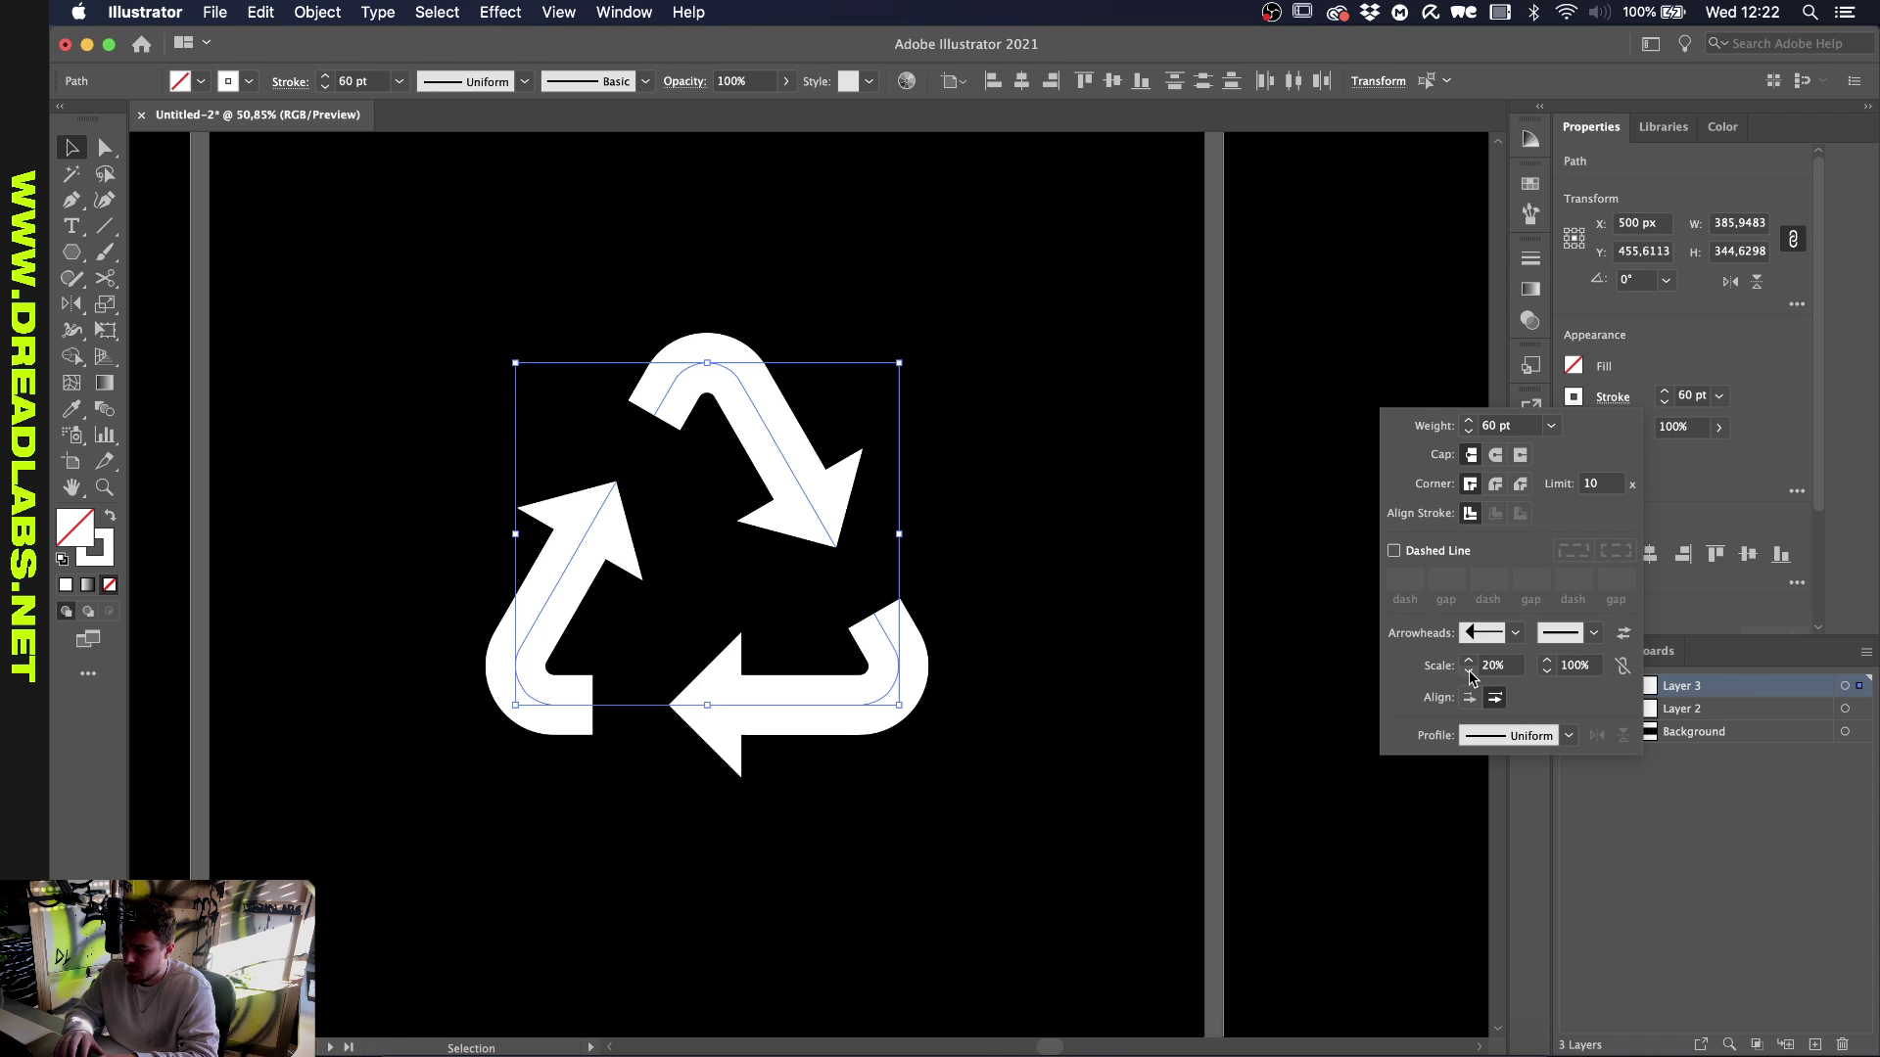
click(1117, 621)
scroll(1116, 620, down, 5)
scroll(1116, 627, down, 2)
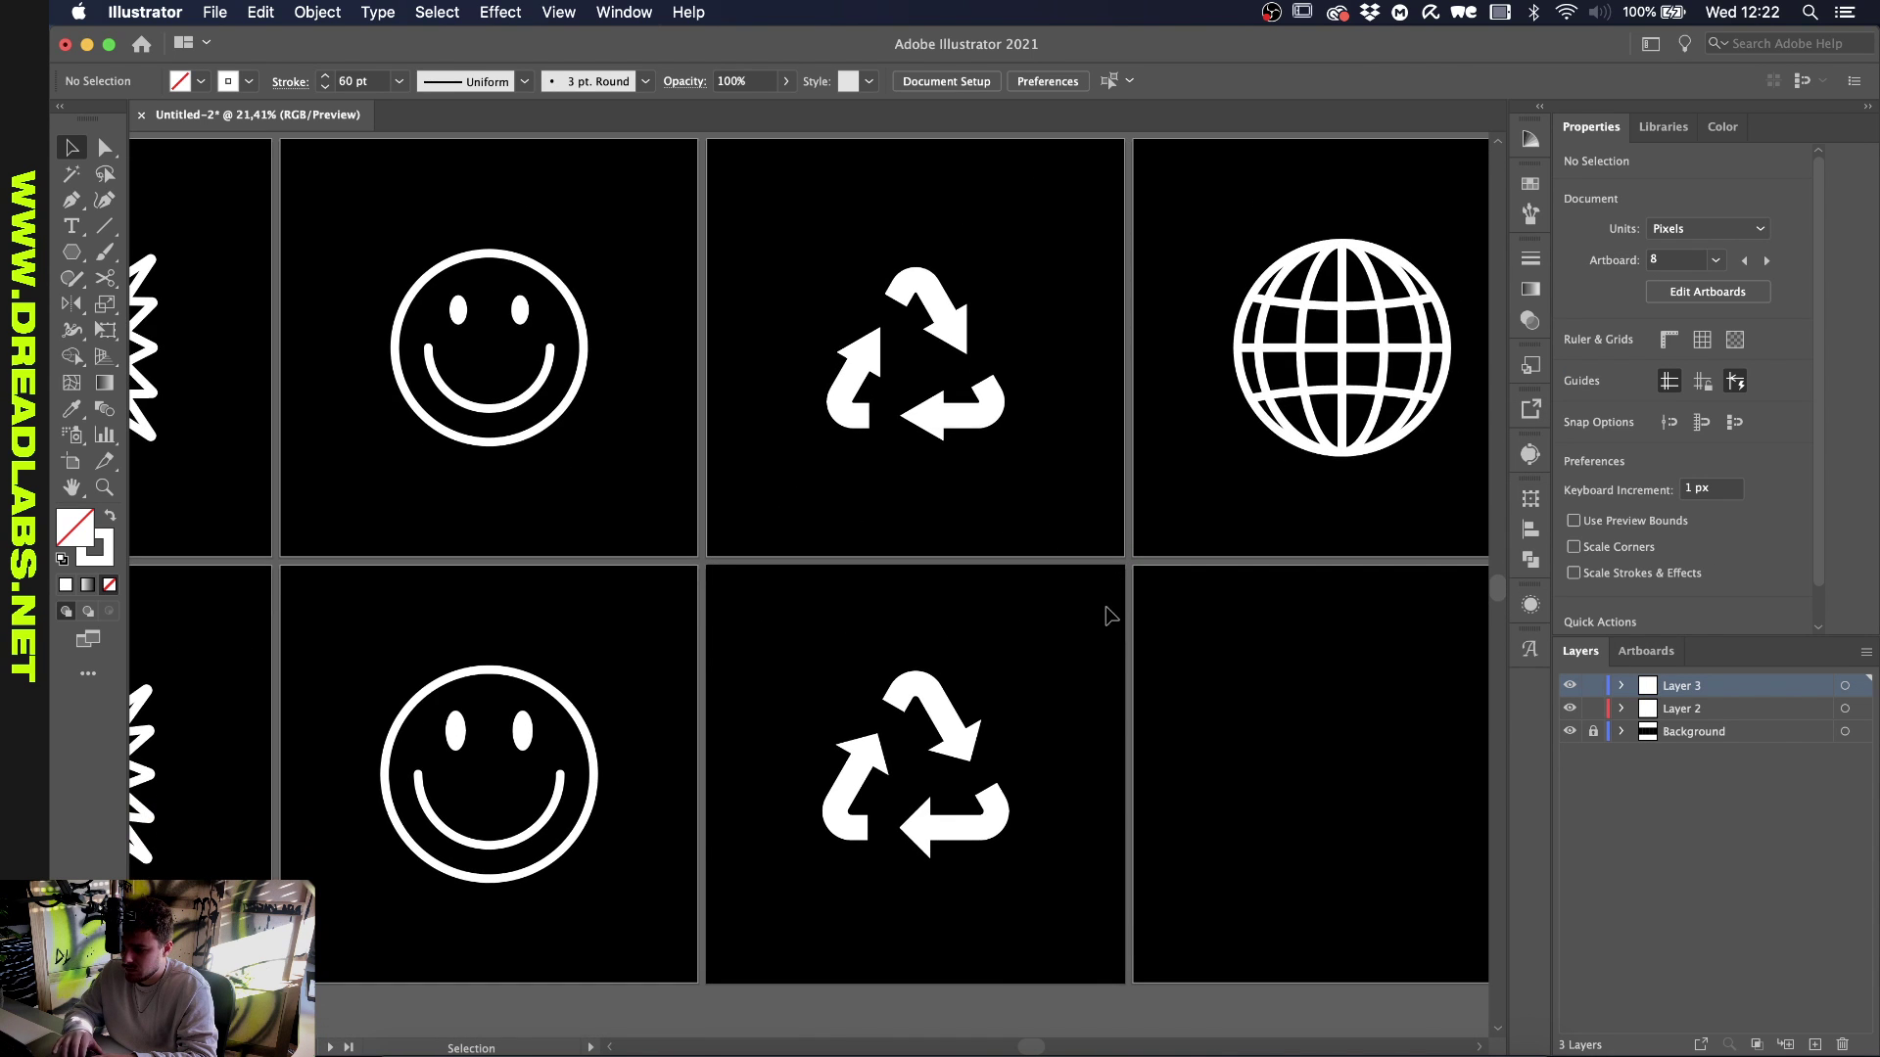
scroll(1037, 596, up, 3)
scroll(1047, 519, up, 3)
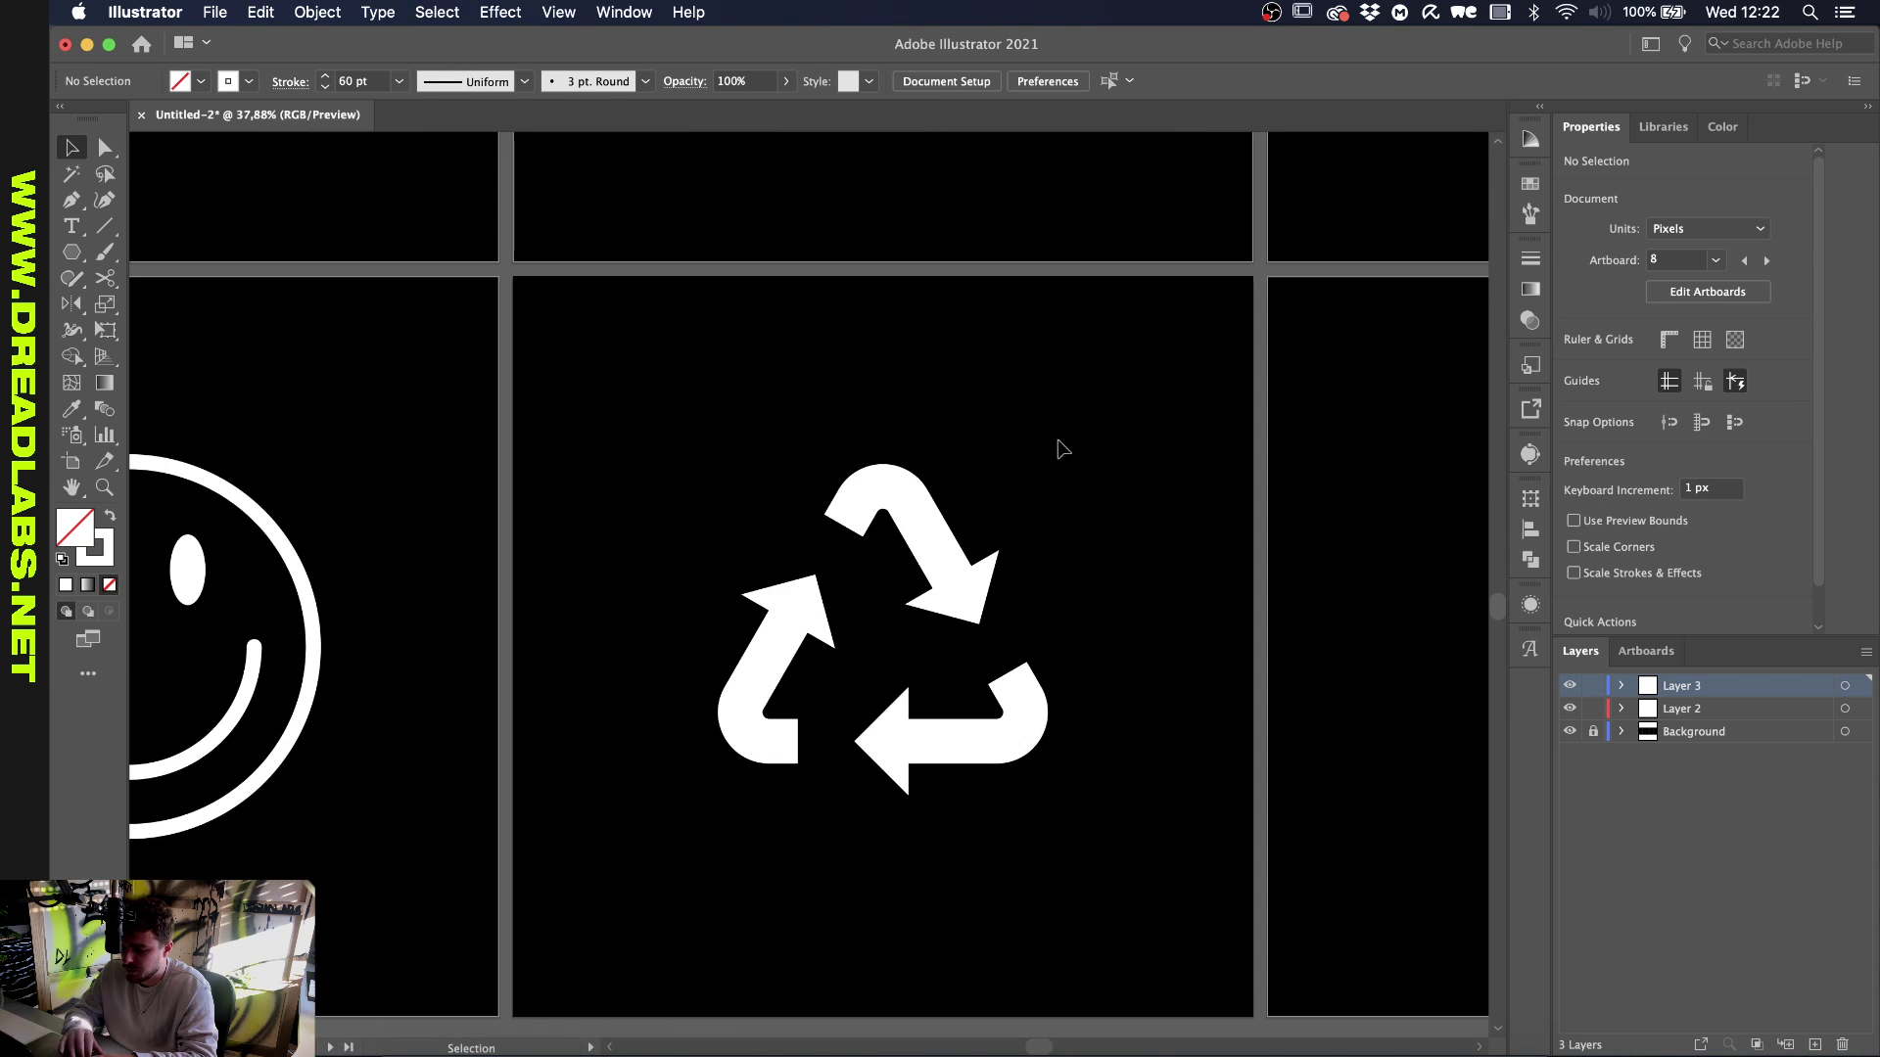
click(730, 822)
scroll(732, 828, up, 3)
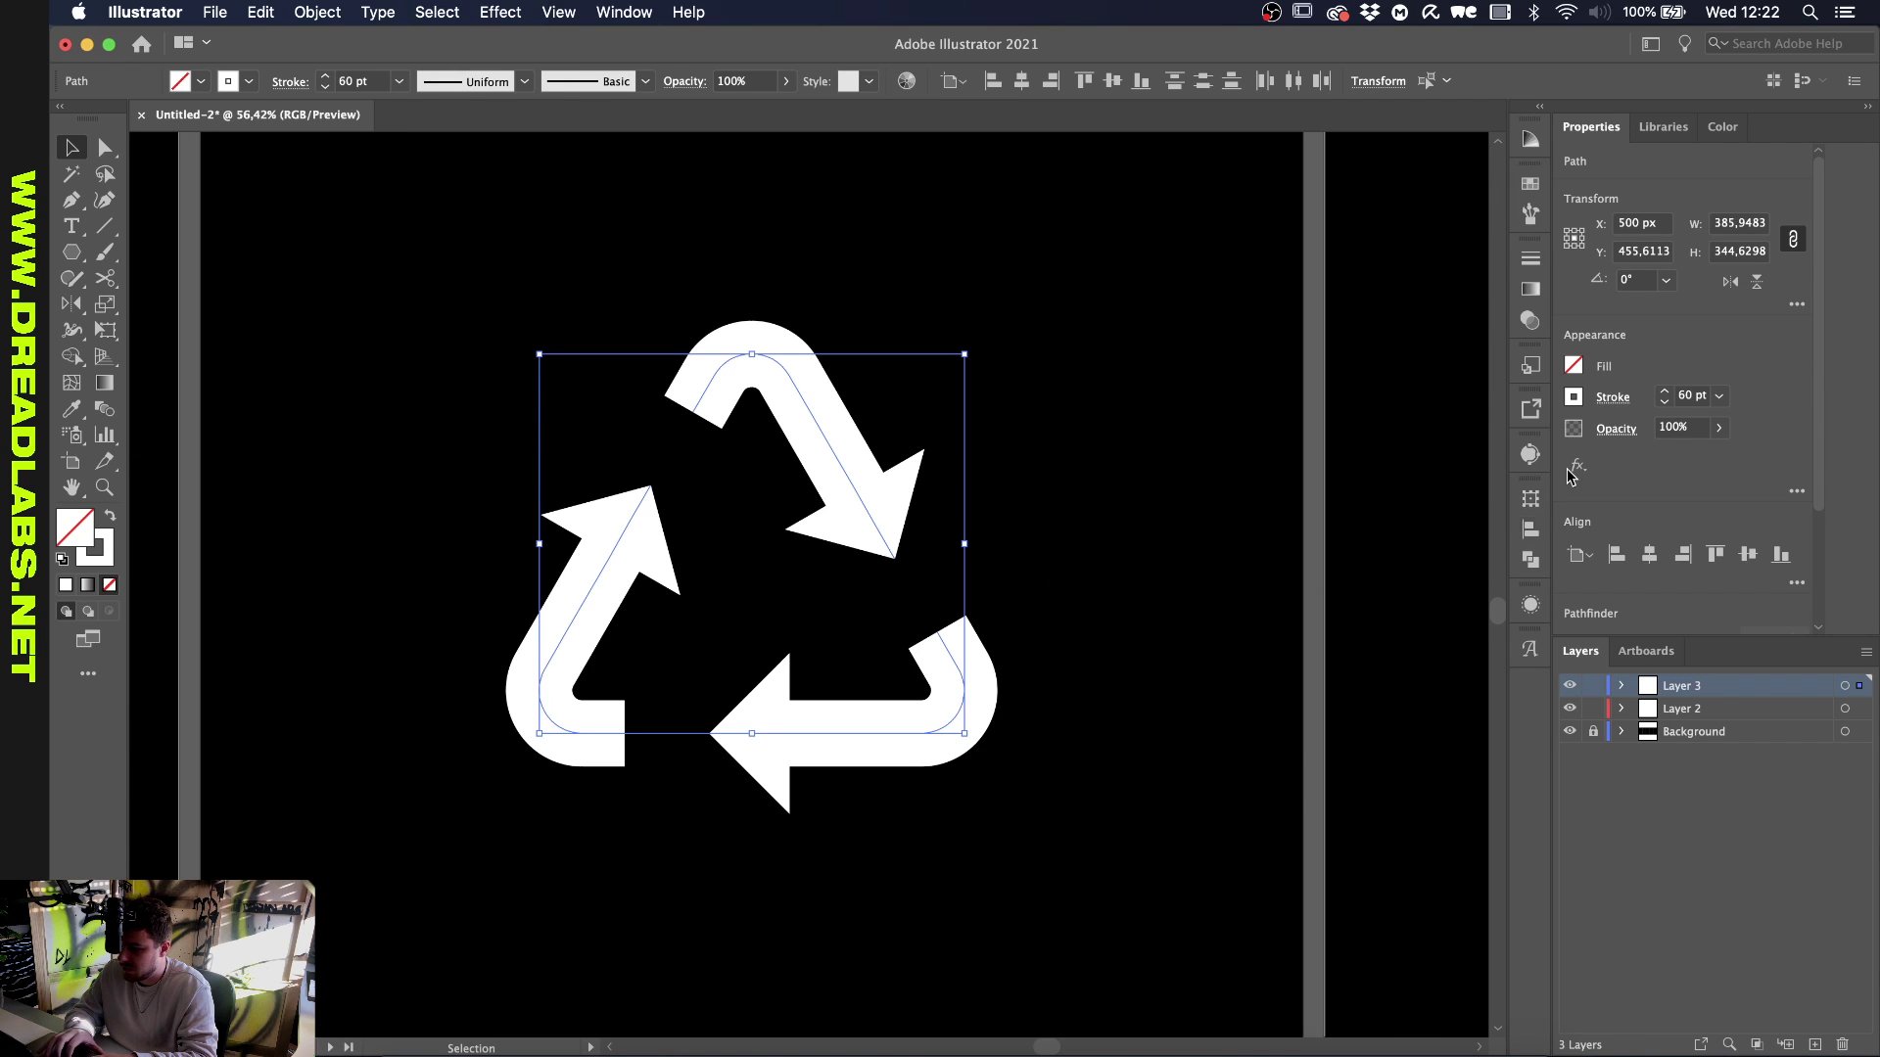
click(1613, 398)
click(1501, 641)
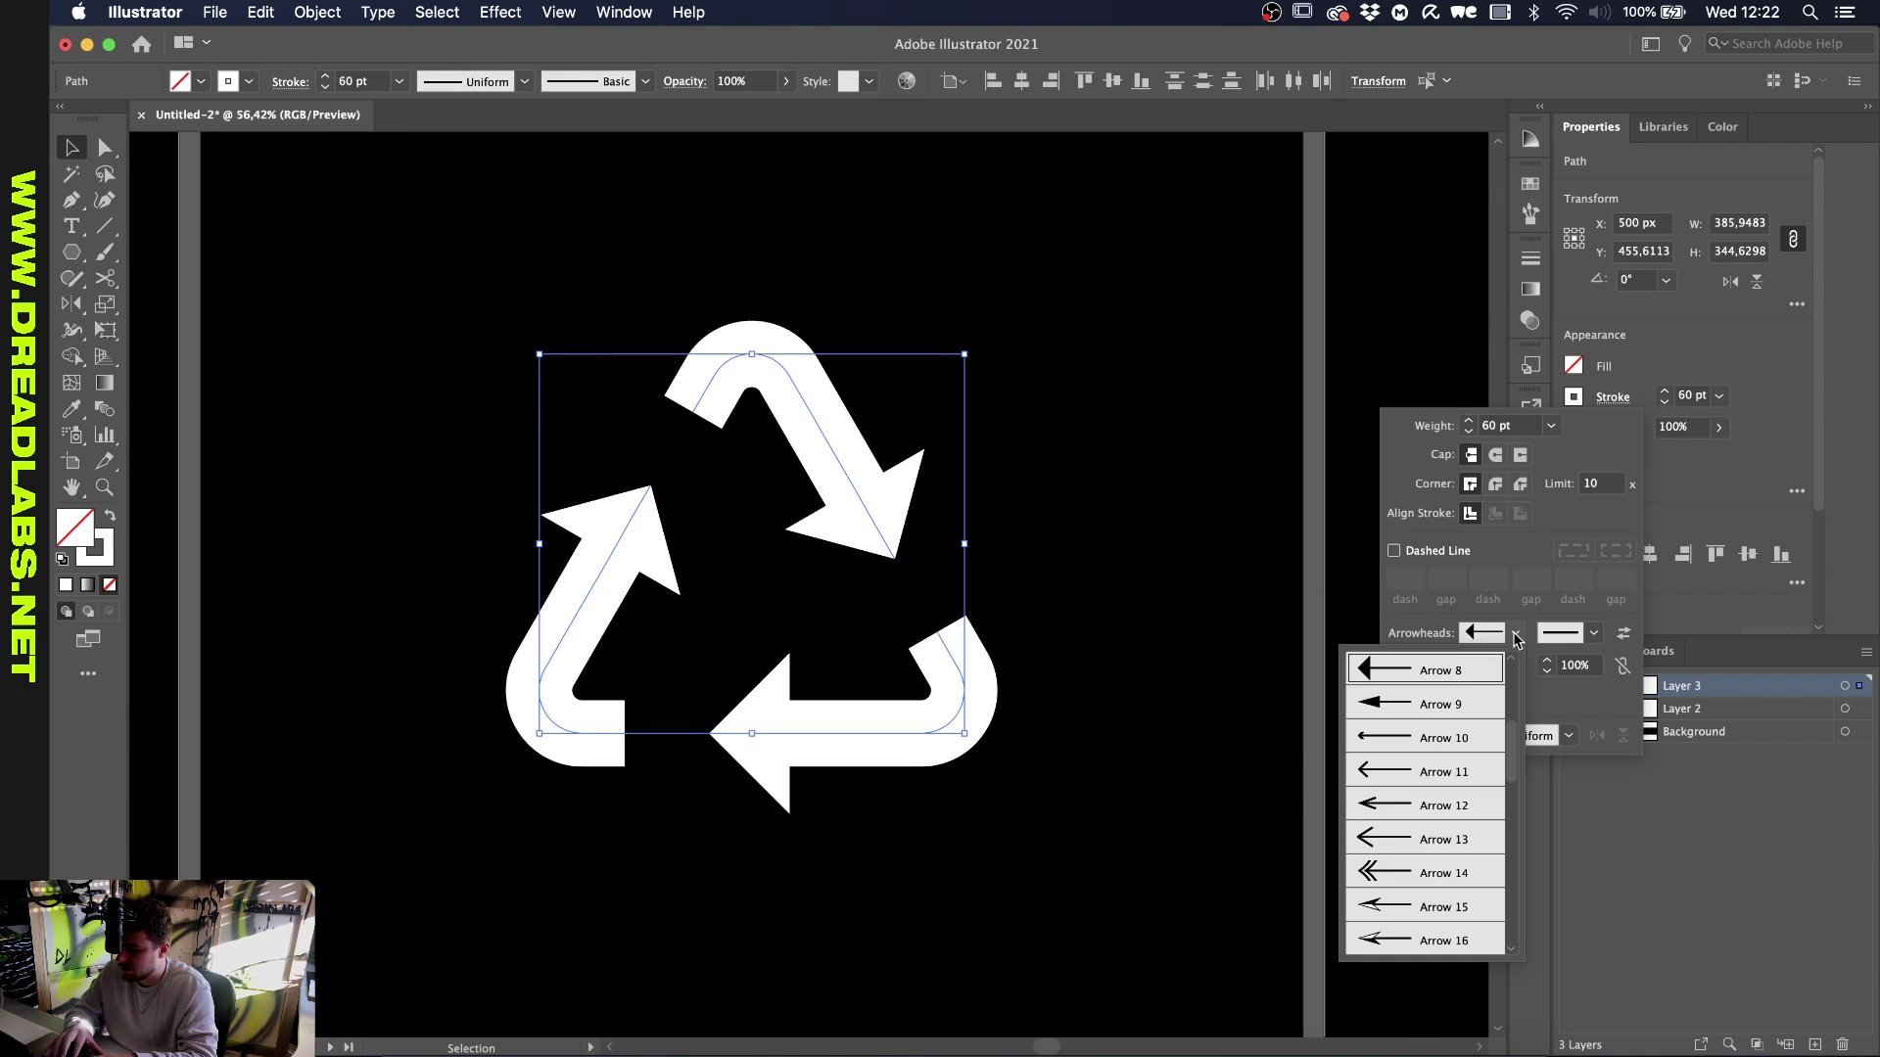
scroll(1411, 766, up, 3)
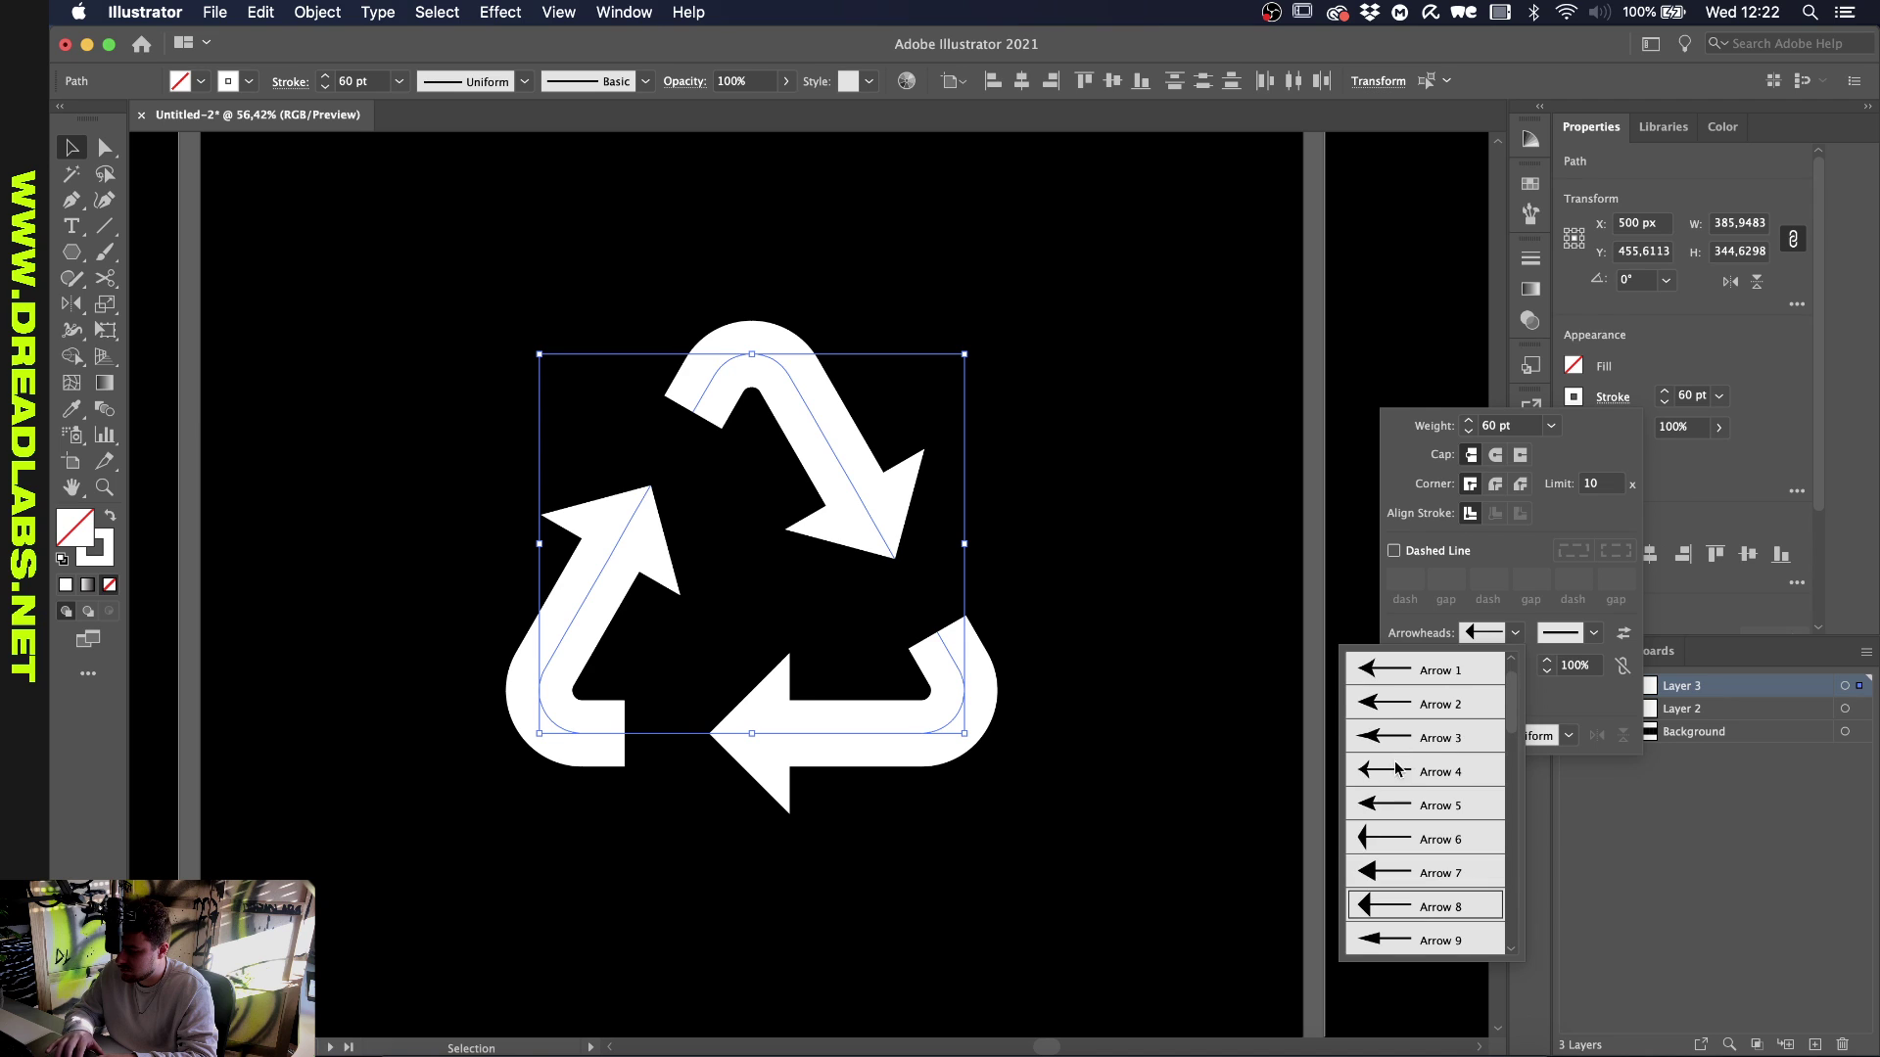
click(1385, 802)
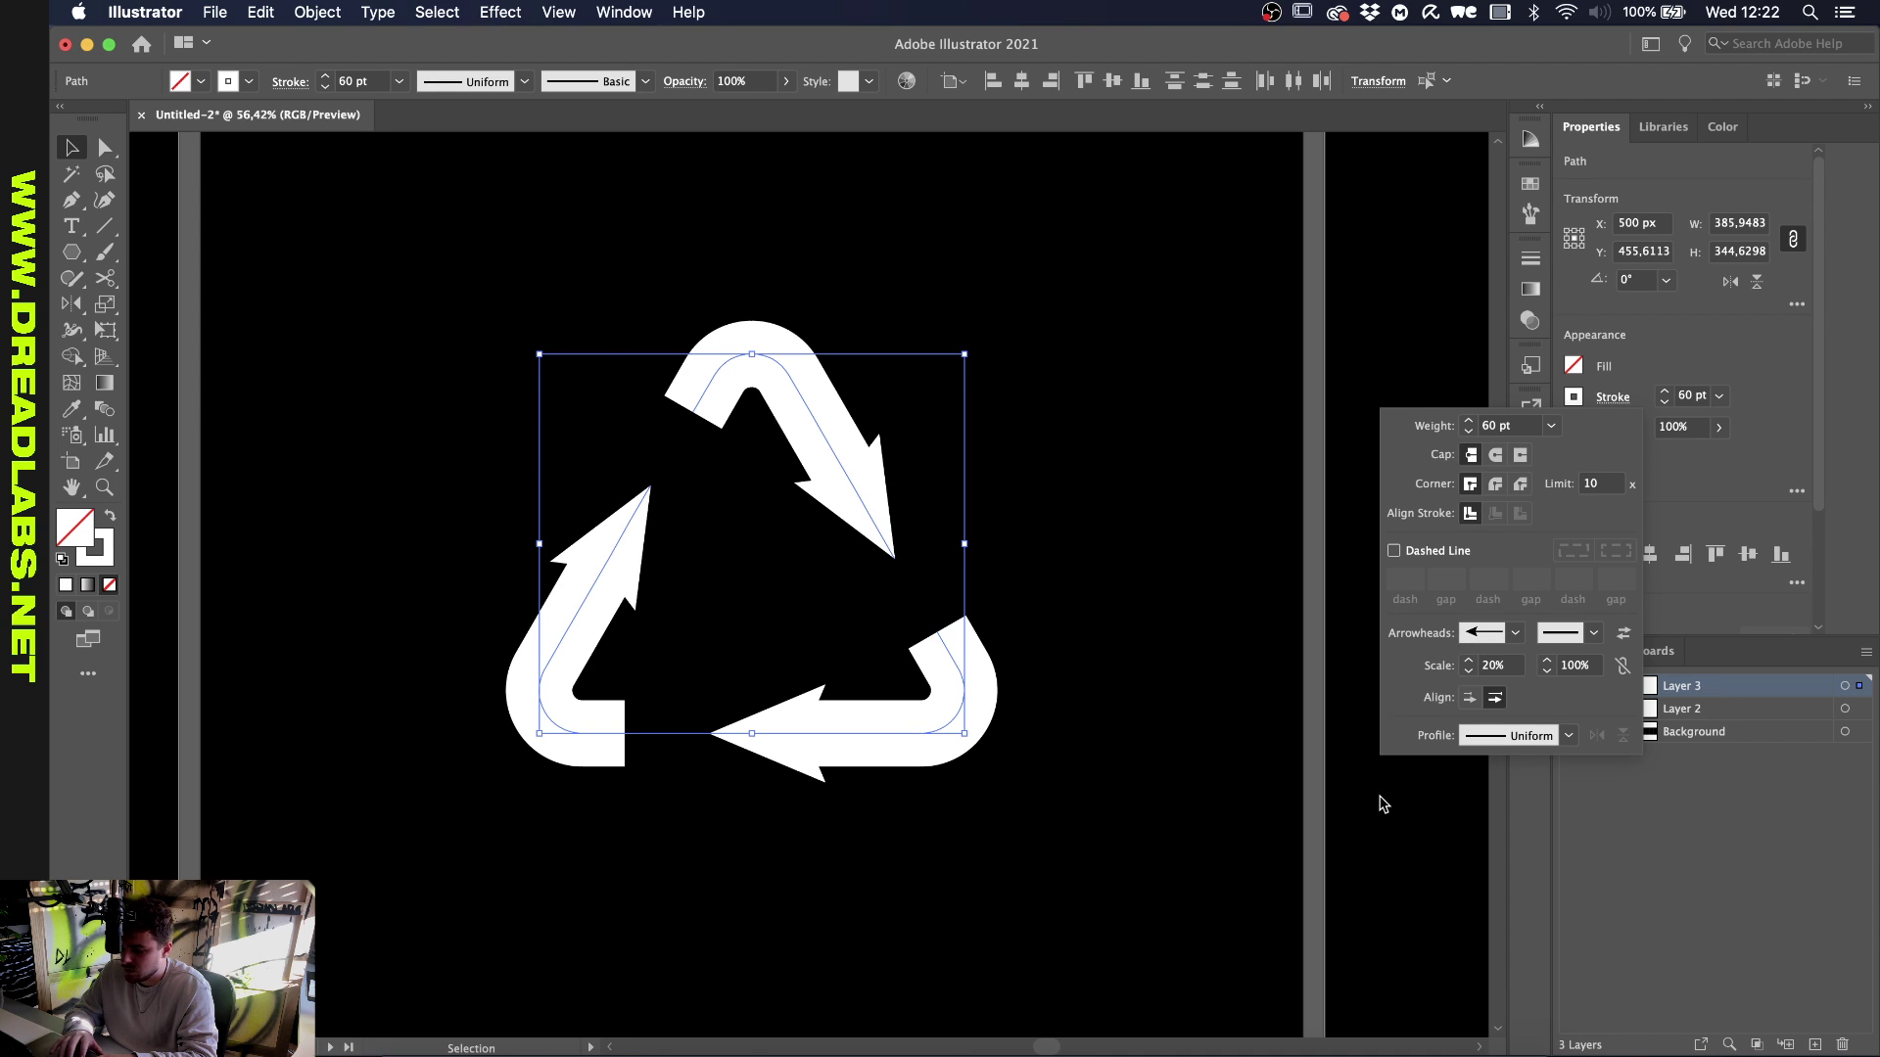
click(1512, 633)
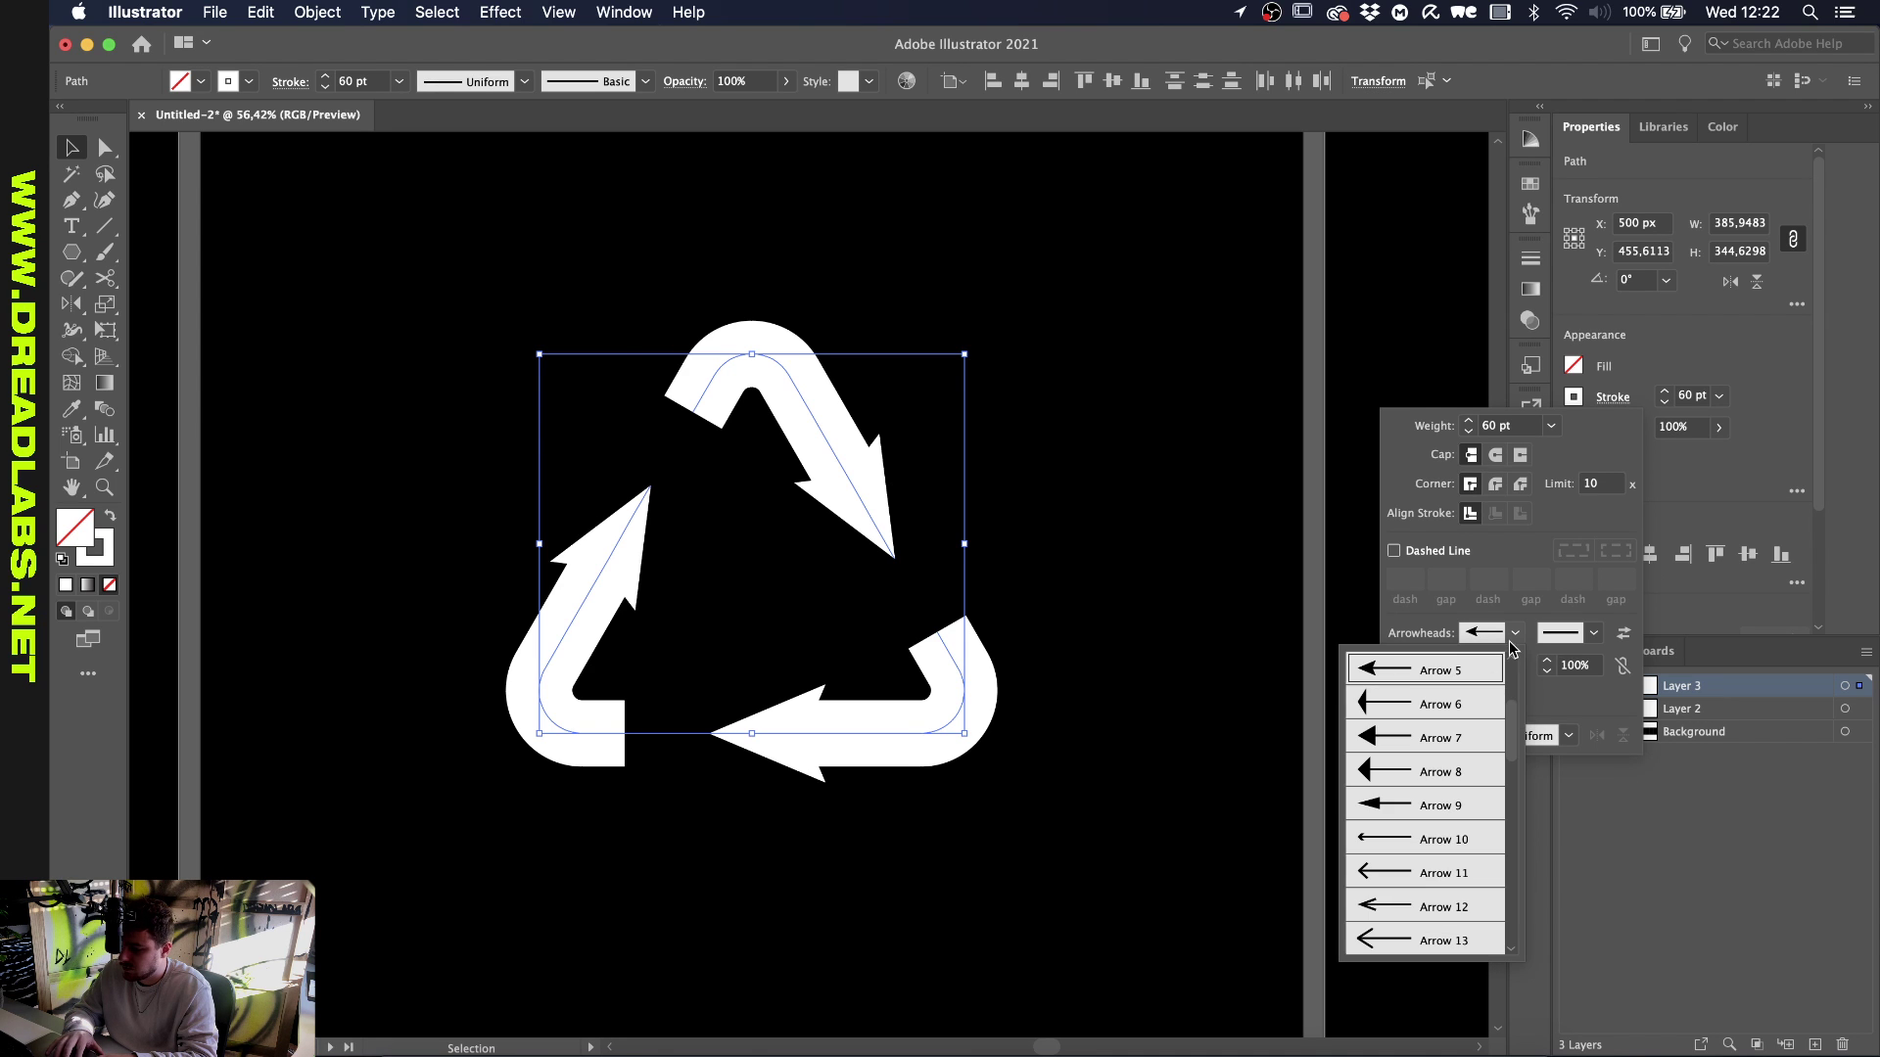
click(1391, 784)
Close the Stroke settings, deselect the recycle symbol, and move to the empty artboard with the Ellipse tool
click(1178, 625)
click(1075, 621)
scroll(1074, 621, down, 3)
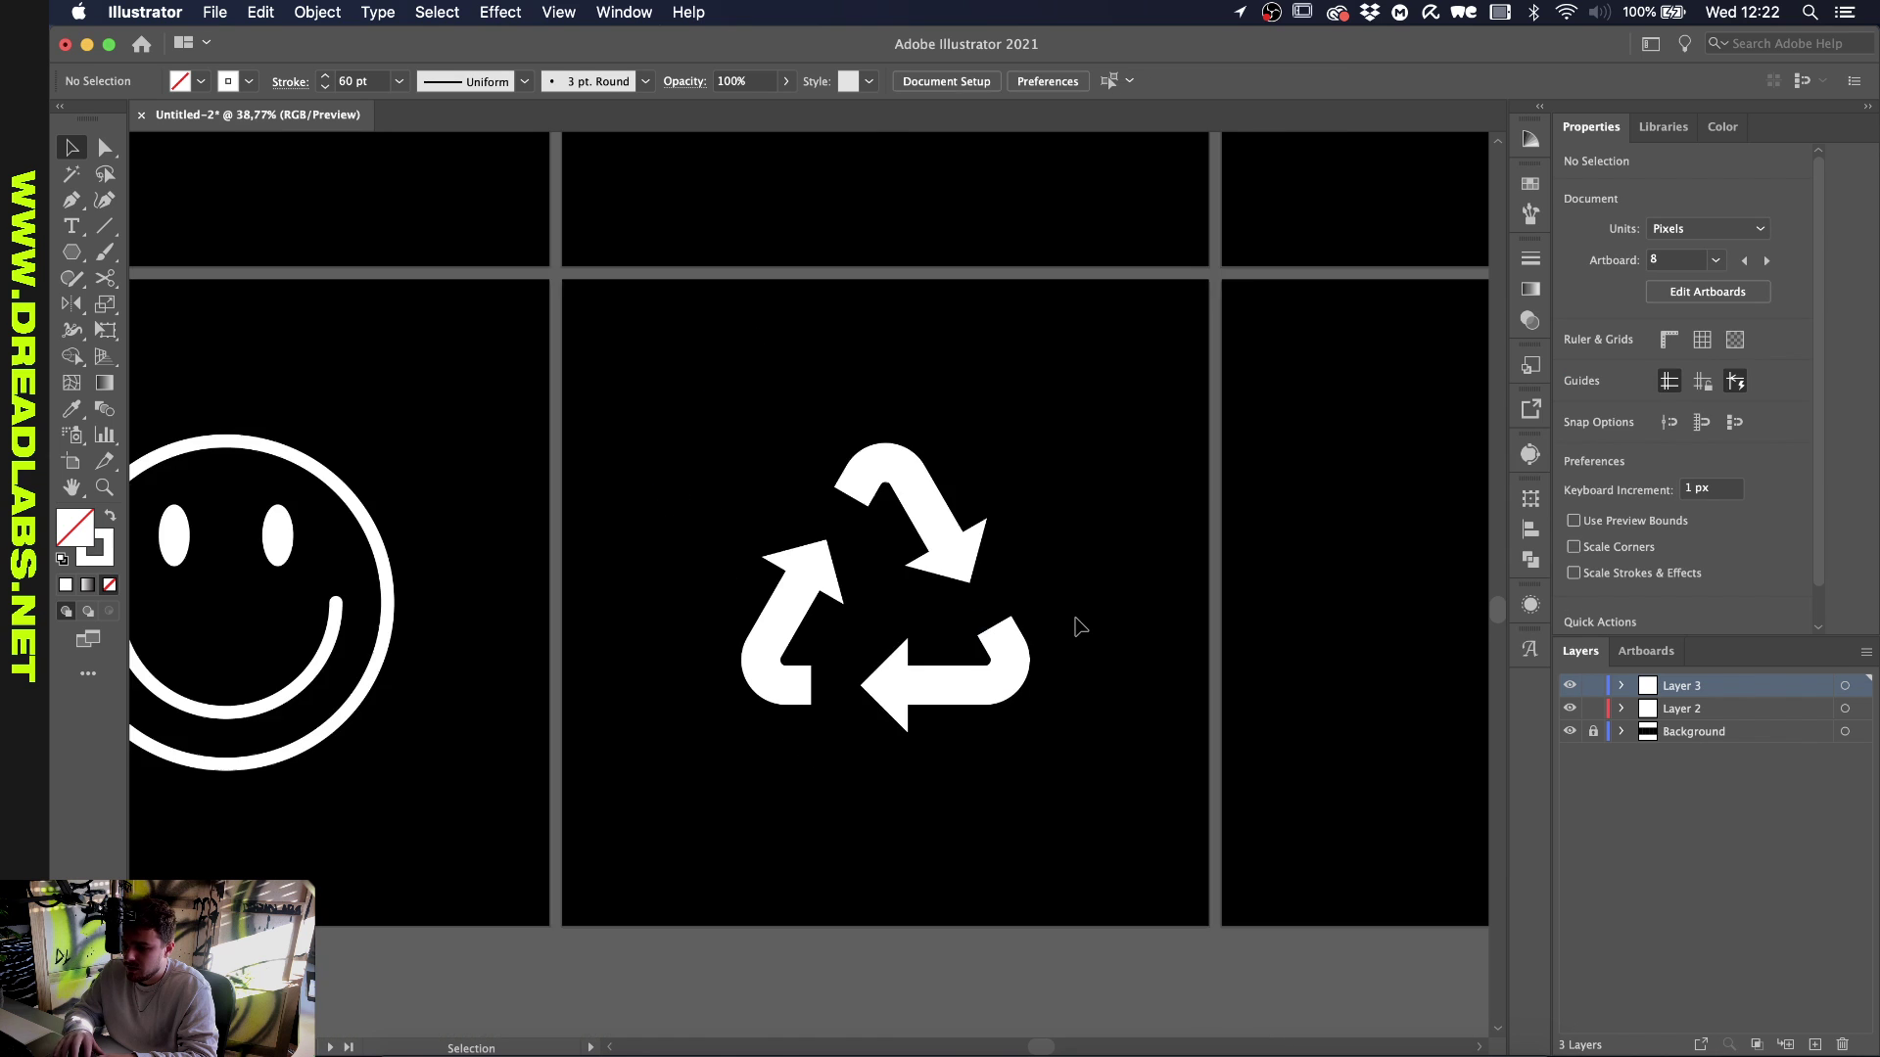
scroll(1077, 624, right, 5)
scroll(1078, 625, down, 2)
scroll(1103, 617, right, 1)
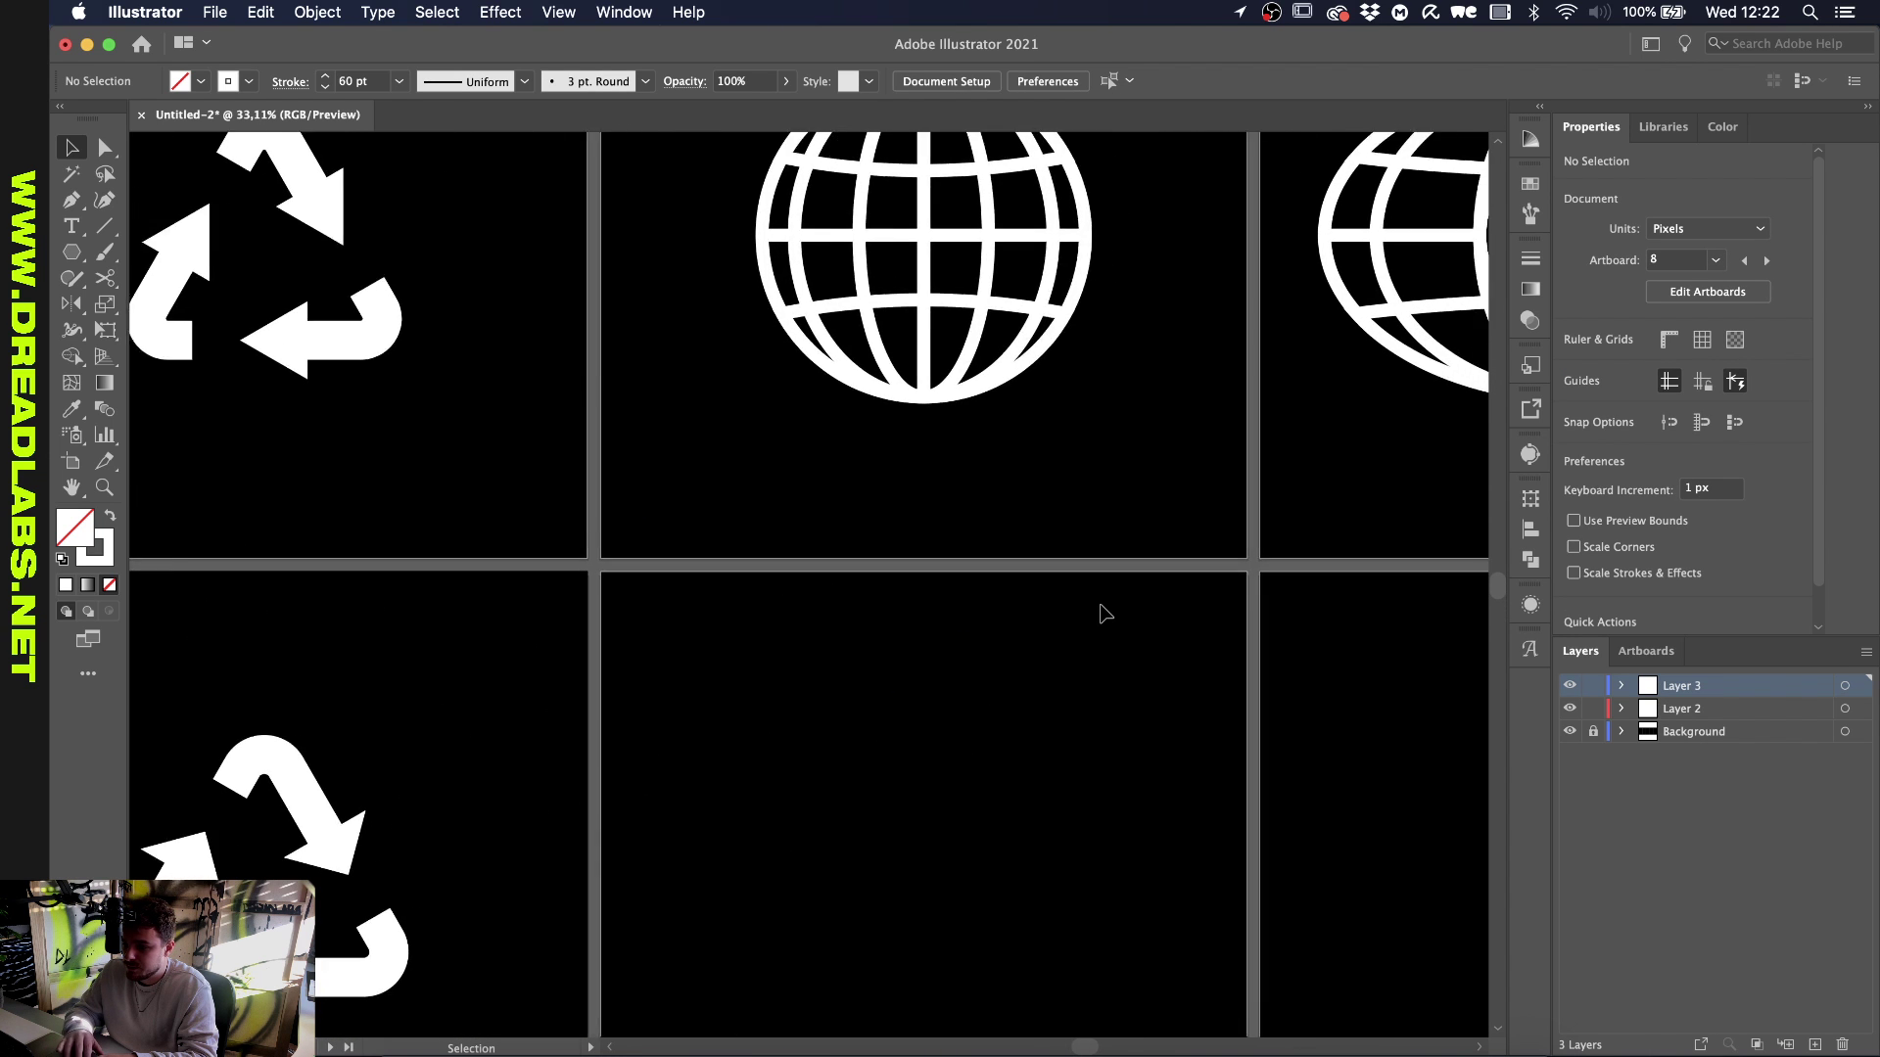
scroll(1103, 617, down, 2)
scroll(1105, 614, right, 2)
scroll(1105, 614, down, 3)
scroll(1105, 614, right, 3)
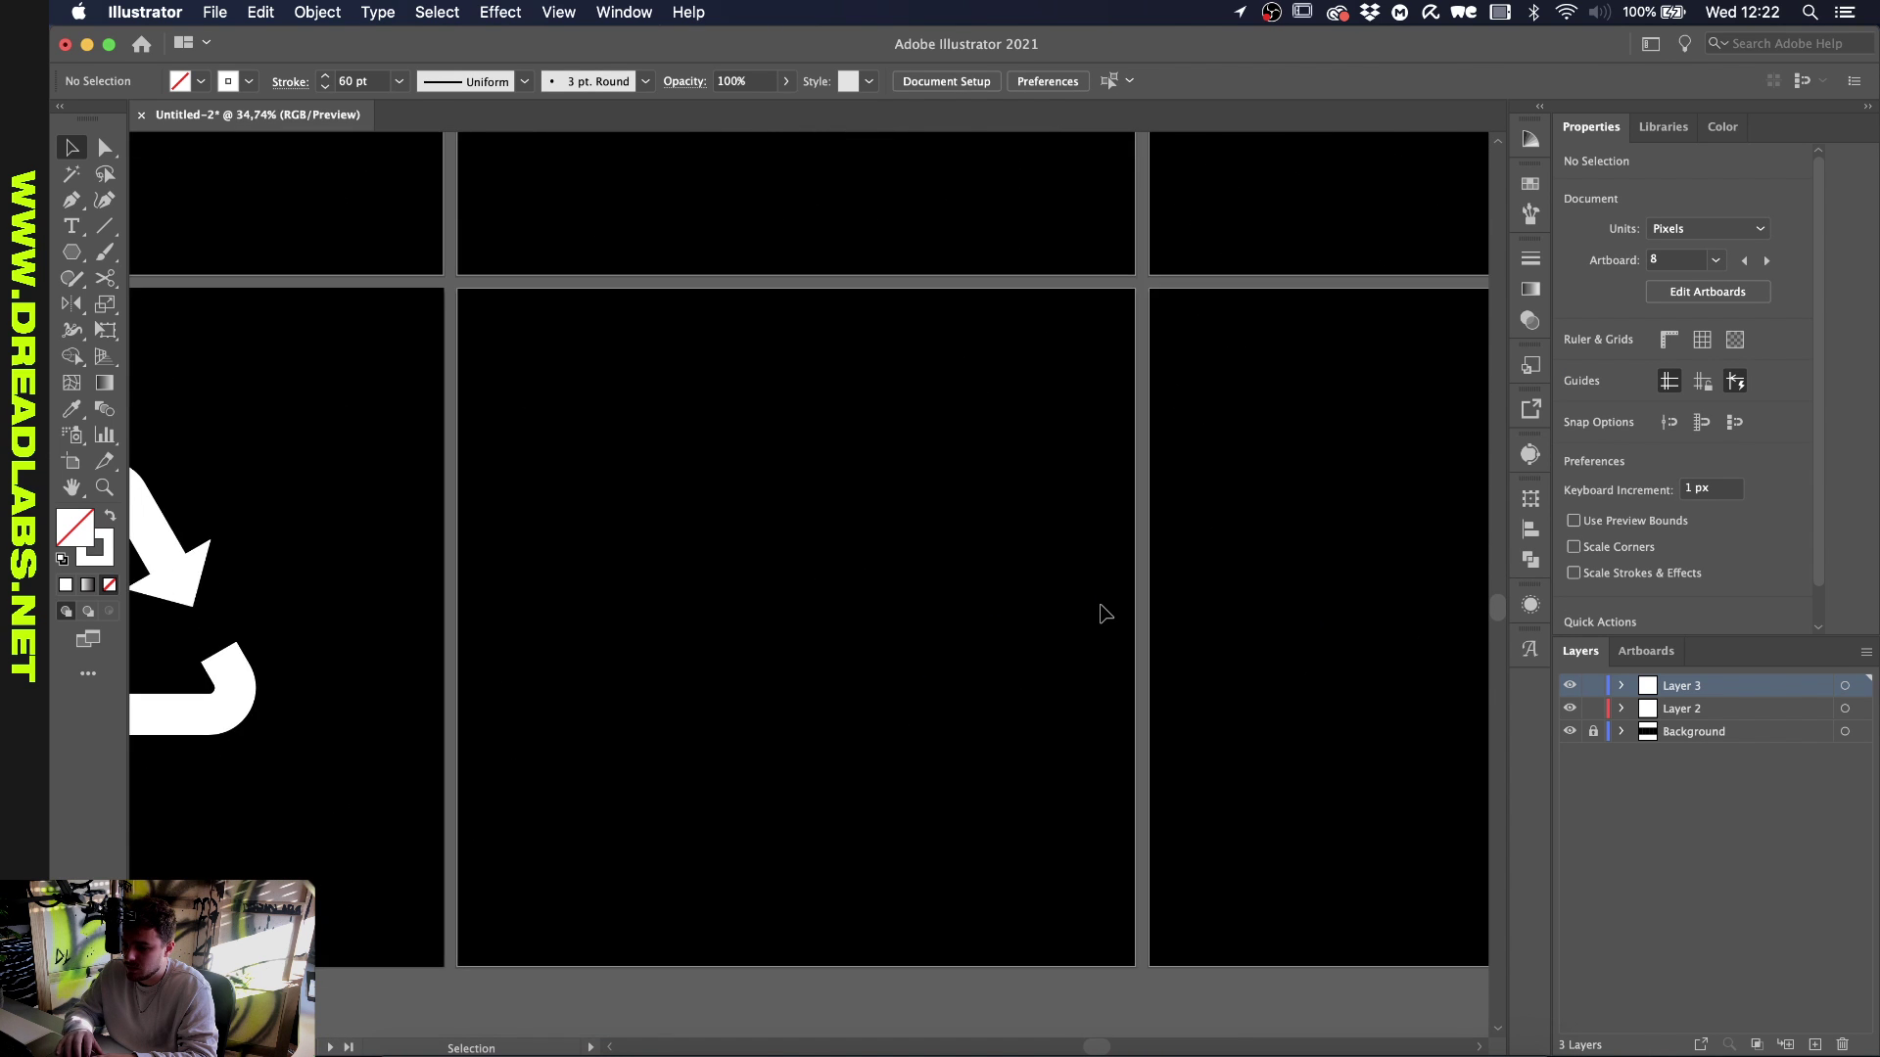
scroll(1104, 614, left, 3)
scroll(1104, 613, up, 3)
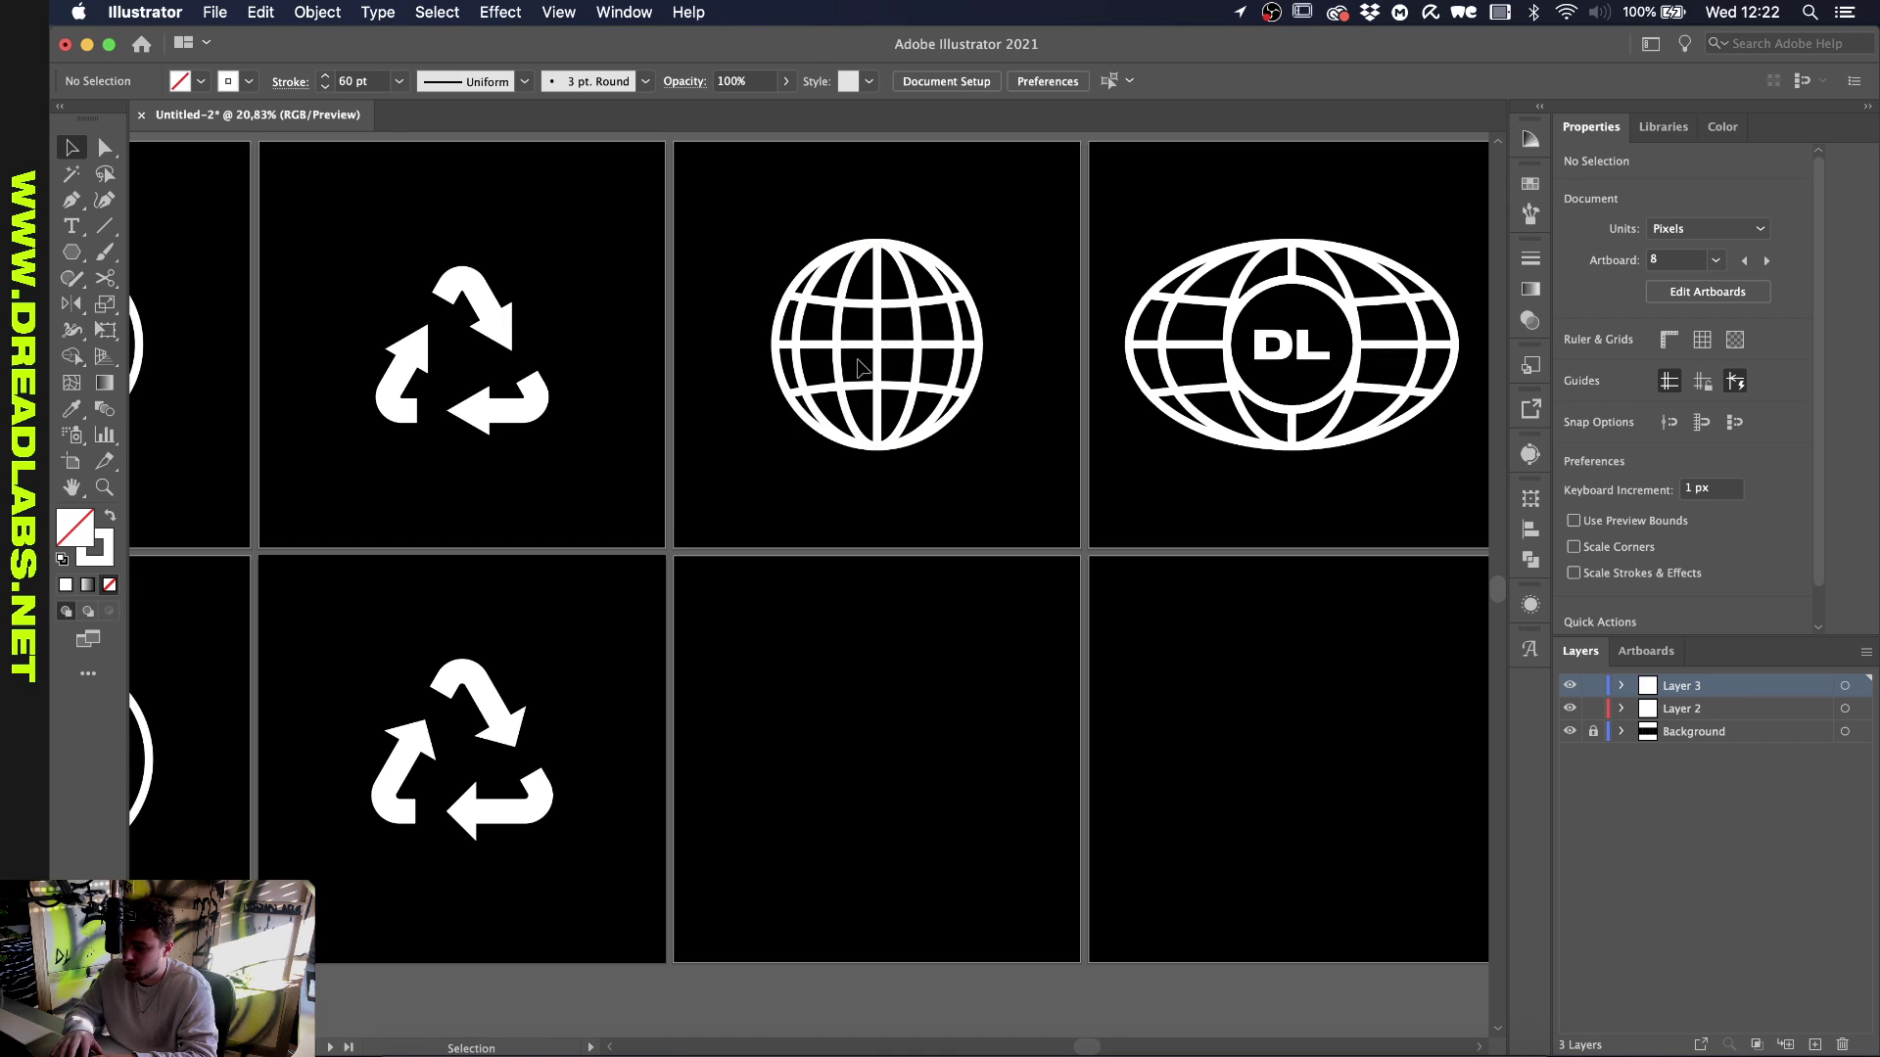
scroll(848, 584, up, 2)
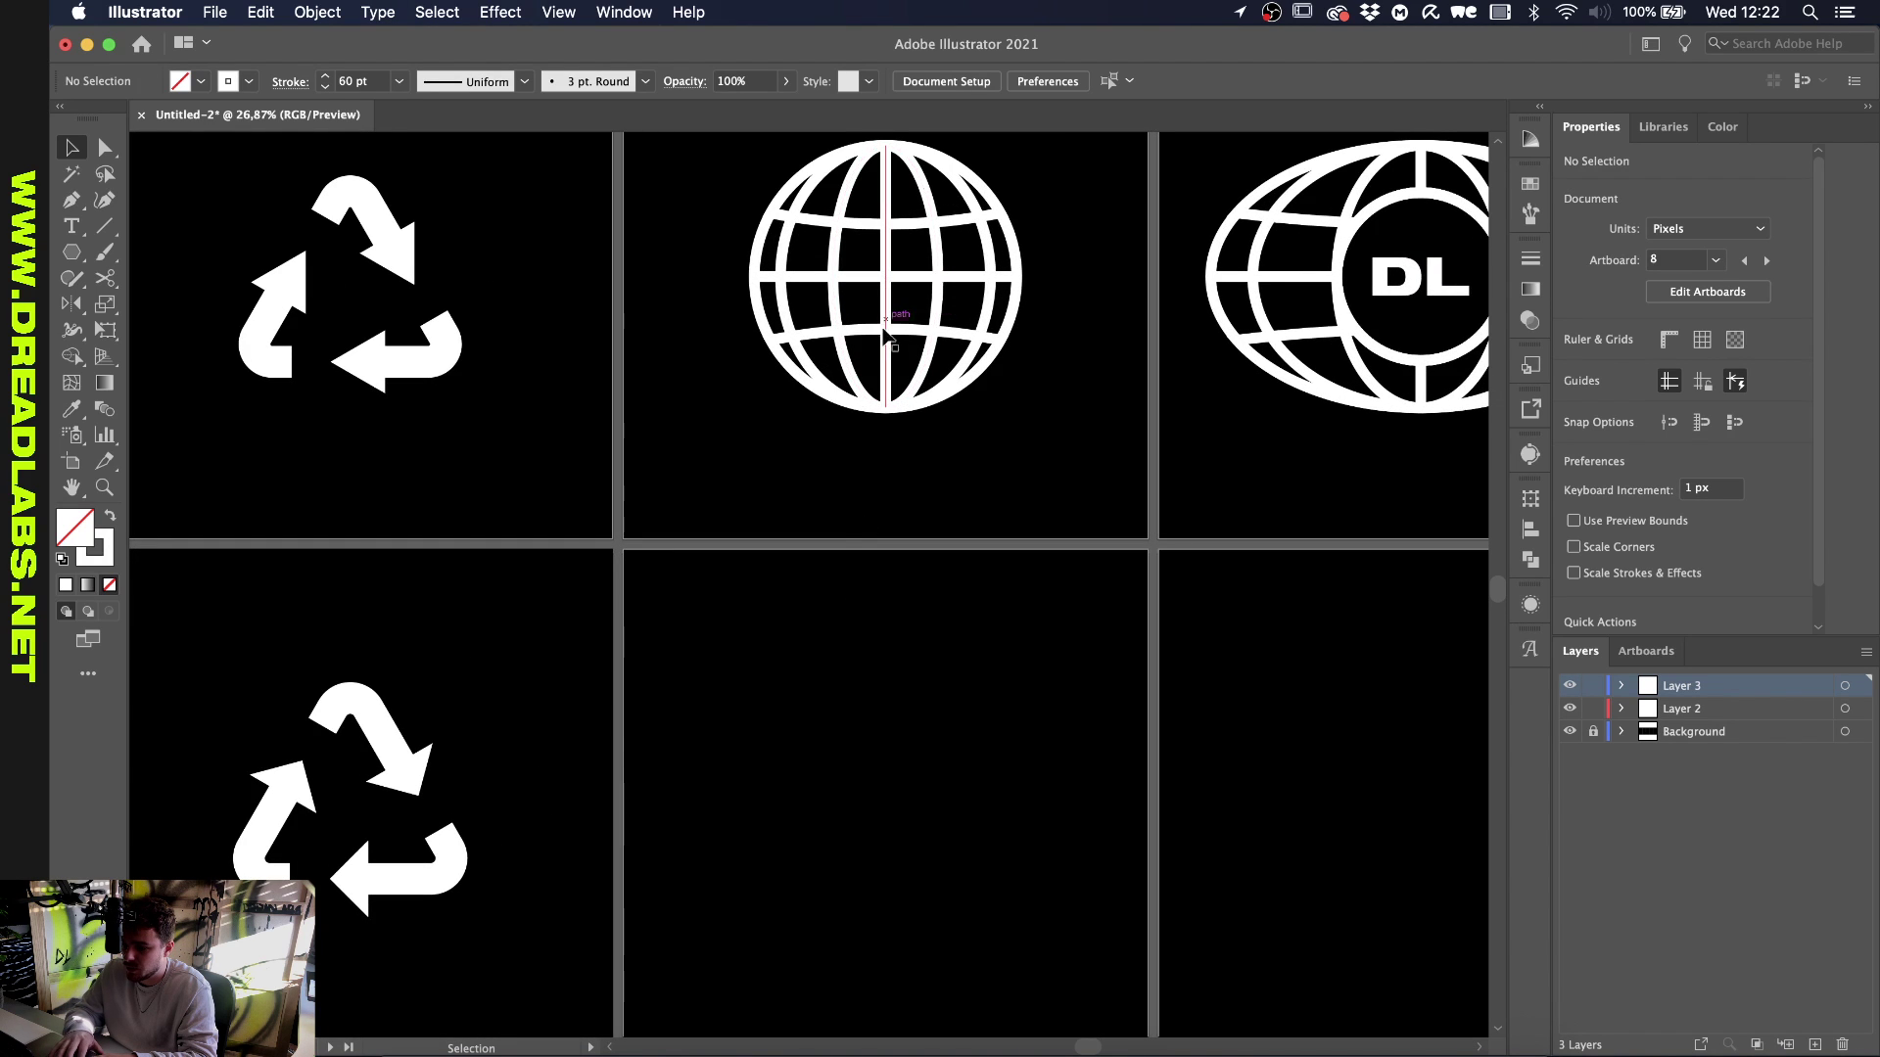
scroll(923, 318, down, 1)
scroll(899, 486, down, 2)
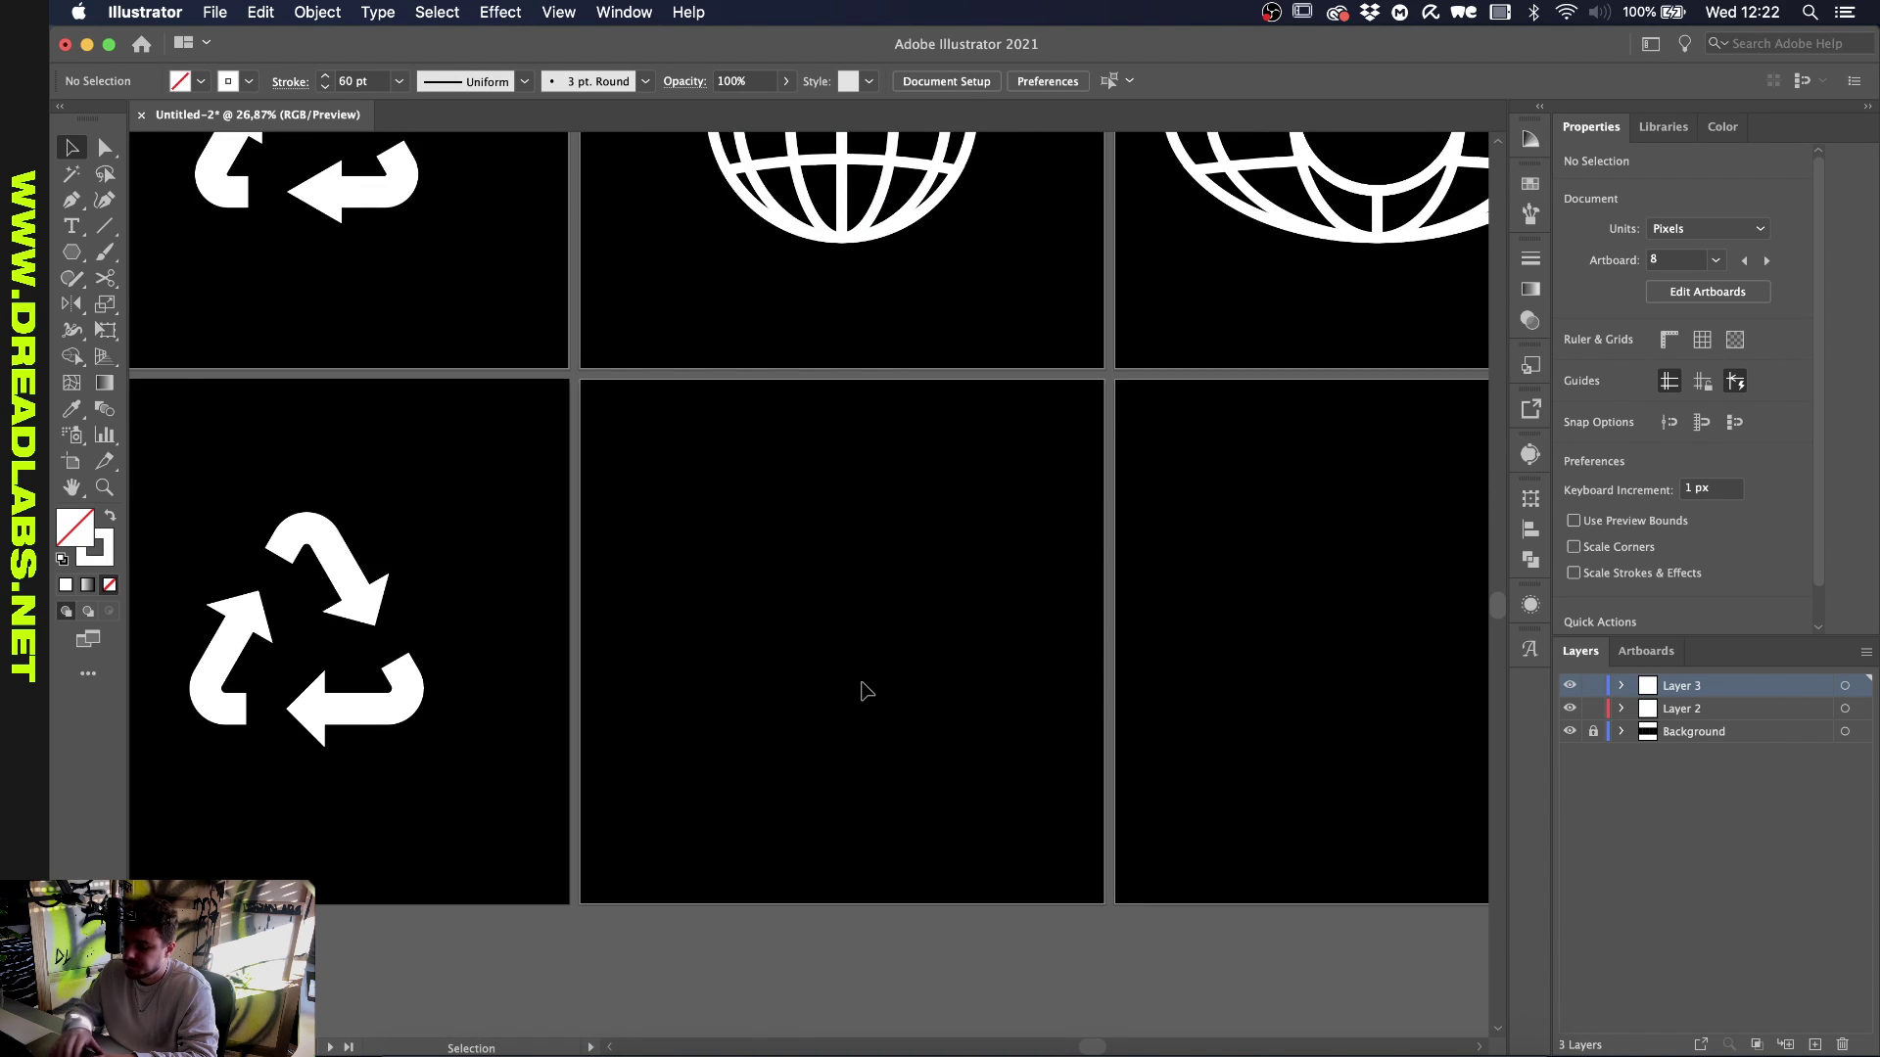
key(l)
scroll(885, 584, up, 3)
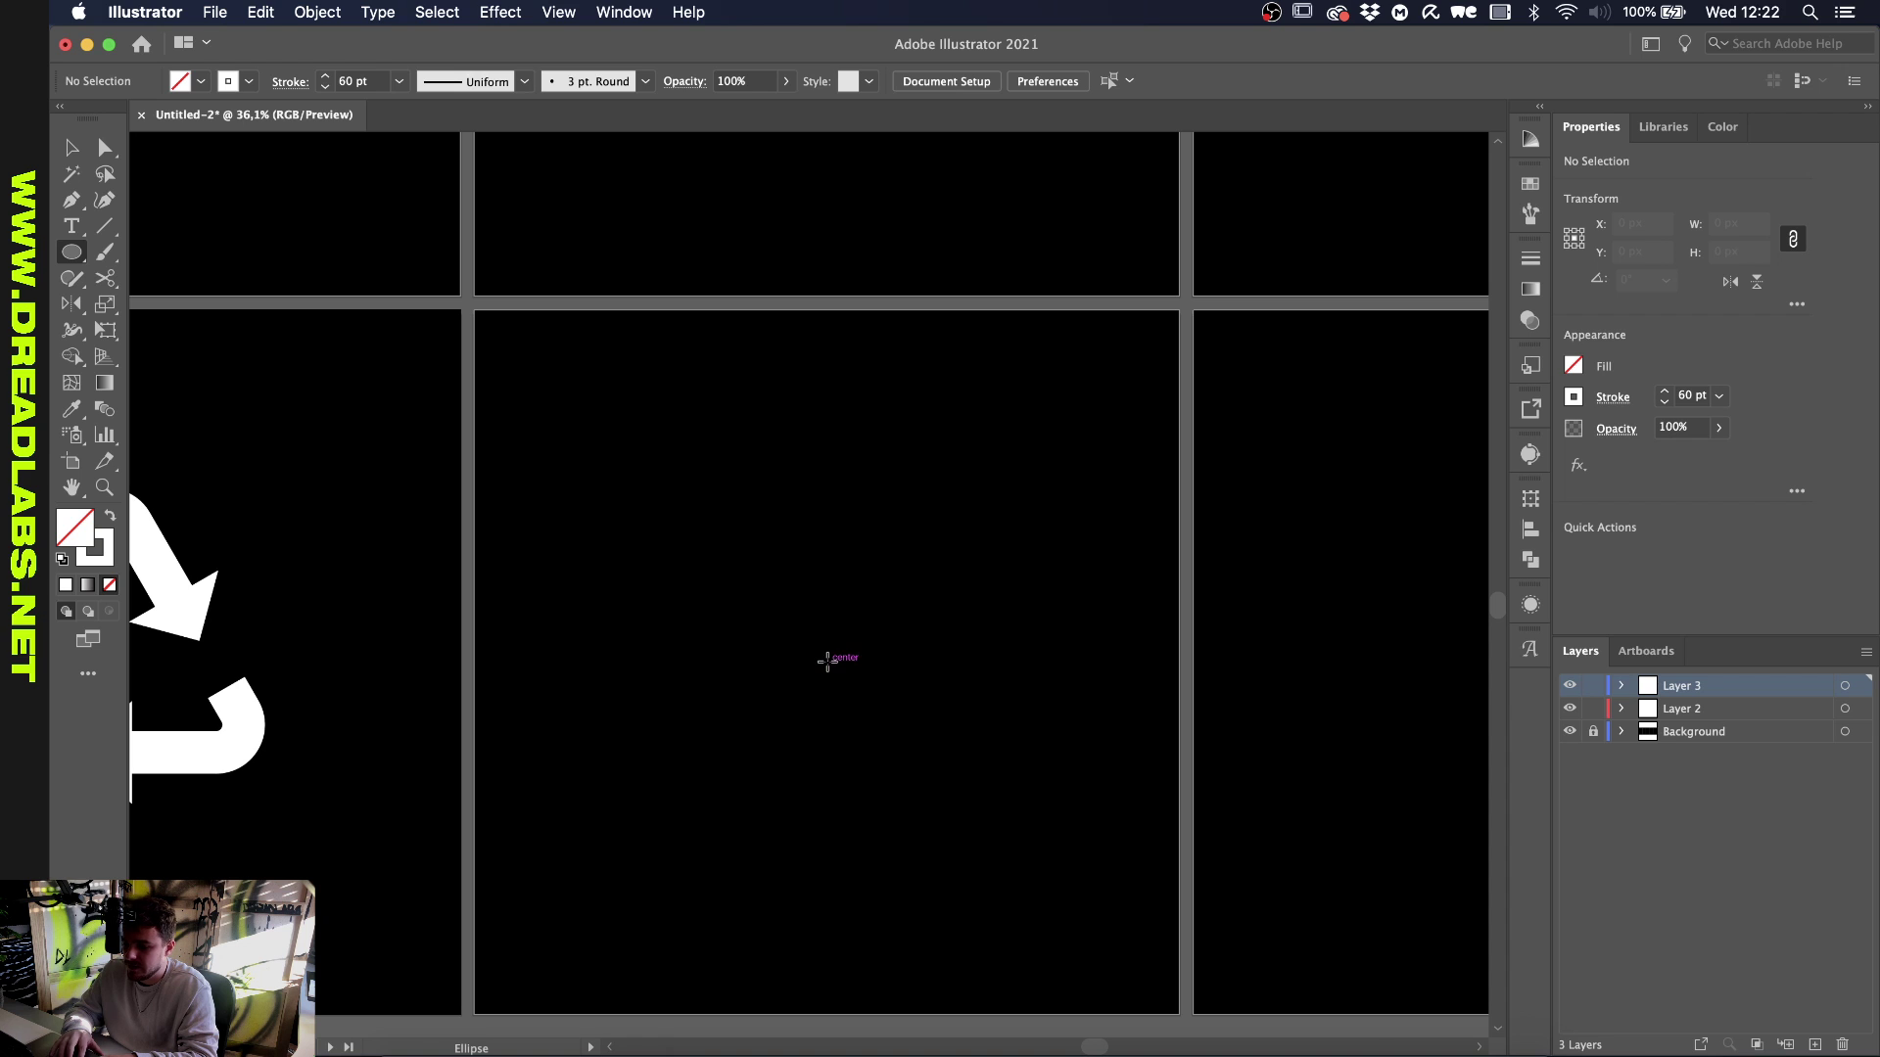
Draw a circle from the artboard centre and reduce its stroke to 20 pt
drag(828, 662, 987, 502)
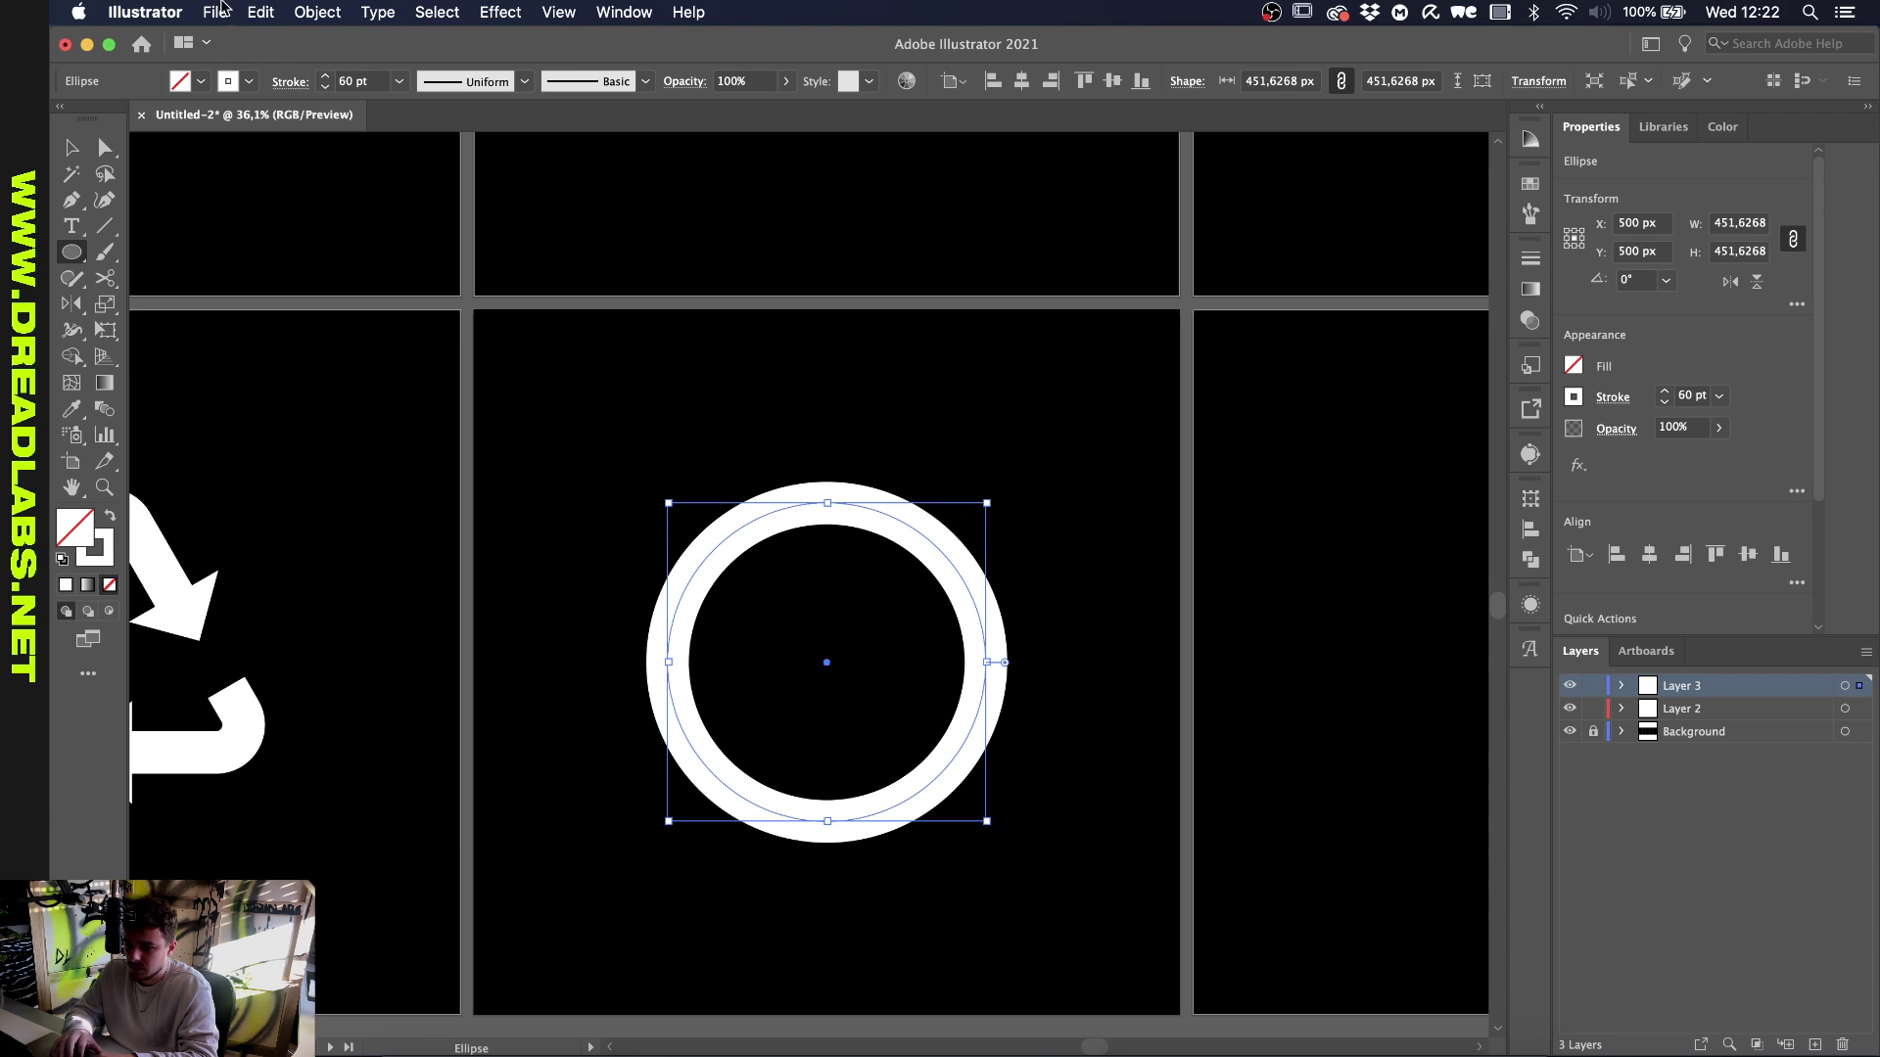
click(326, 88)
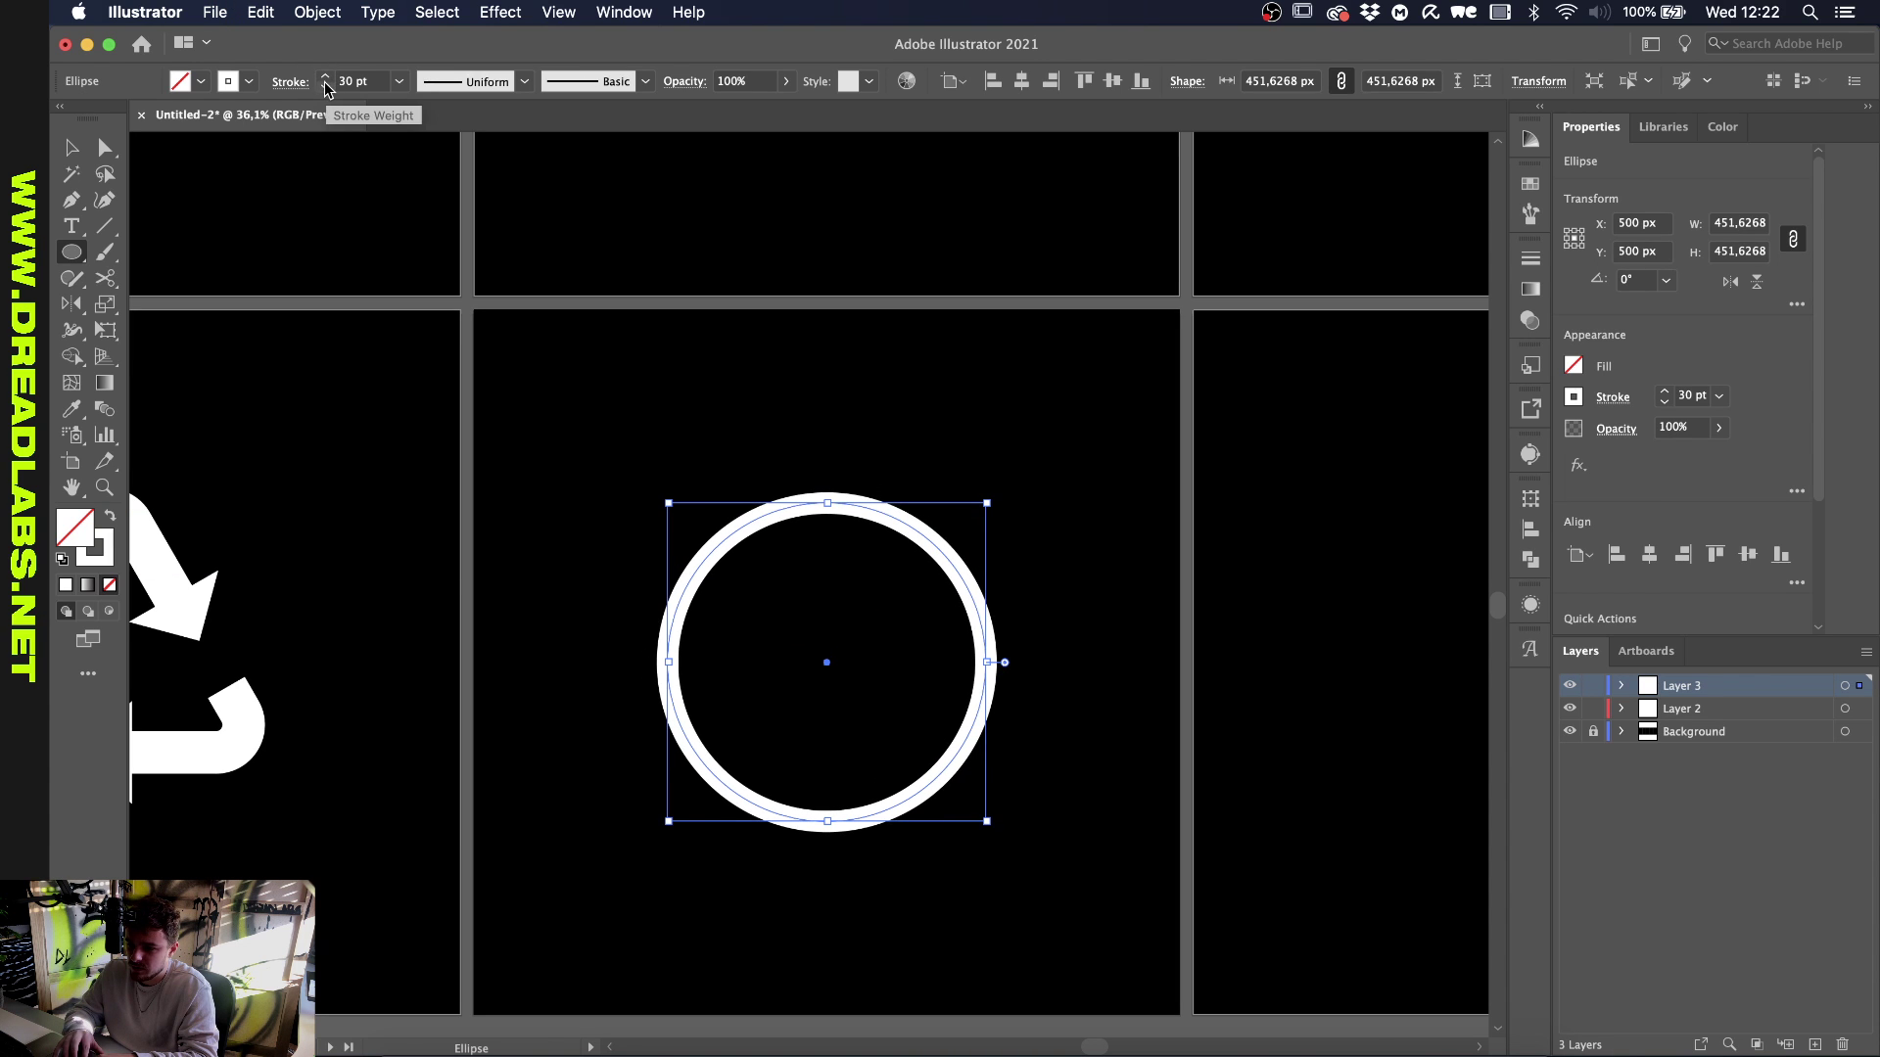
click(327, 79)
click(326, 87)
Set alignment to Align to Artboard, undoing an accidental duplicate of the circle
key(v)
scroll(801, 541, up, 2)
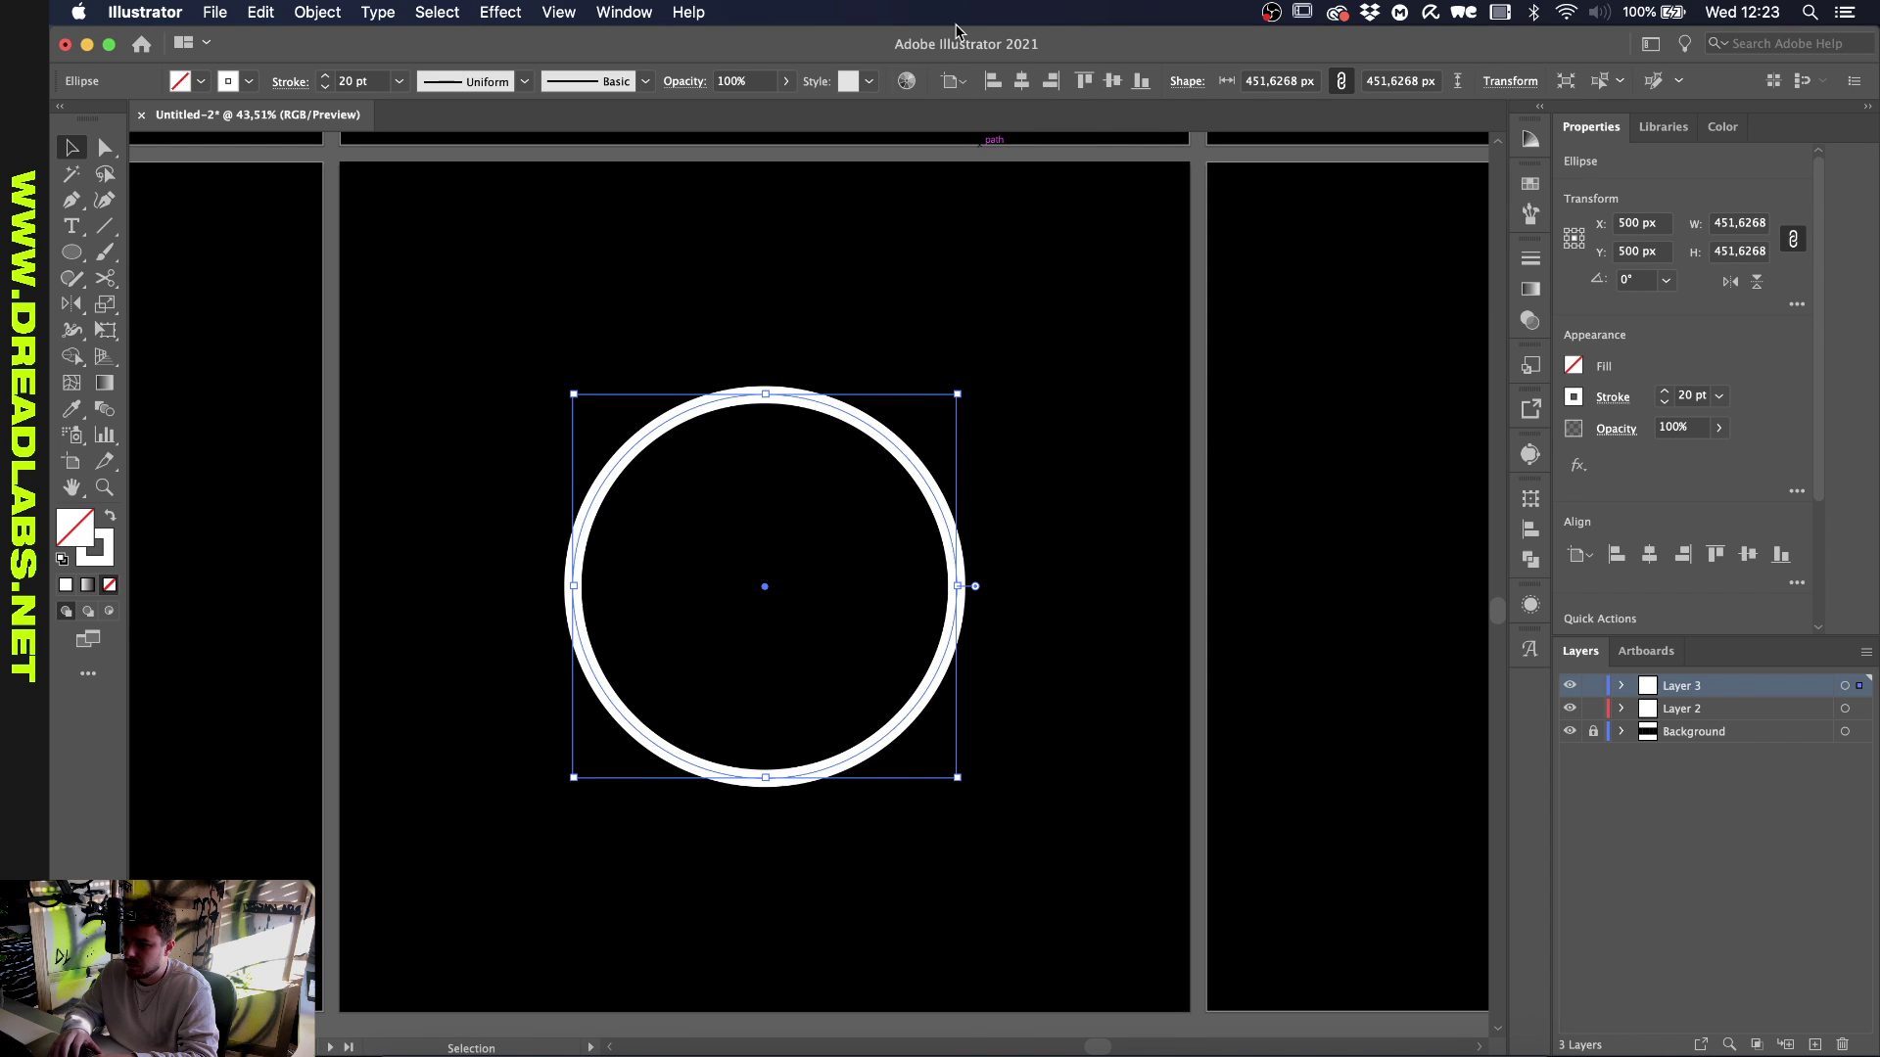
click(967, 82)
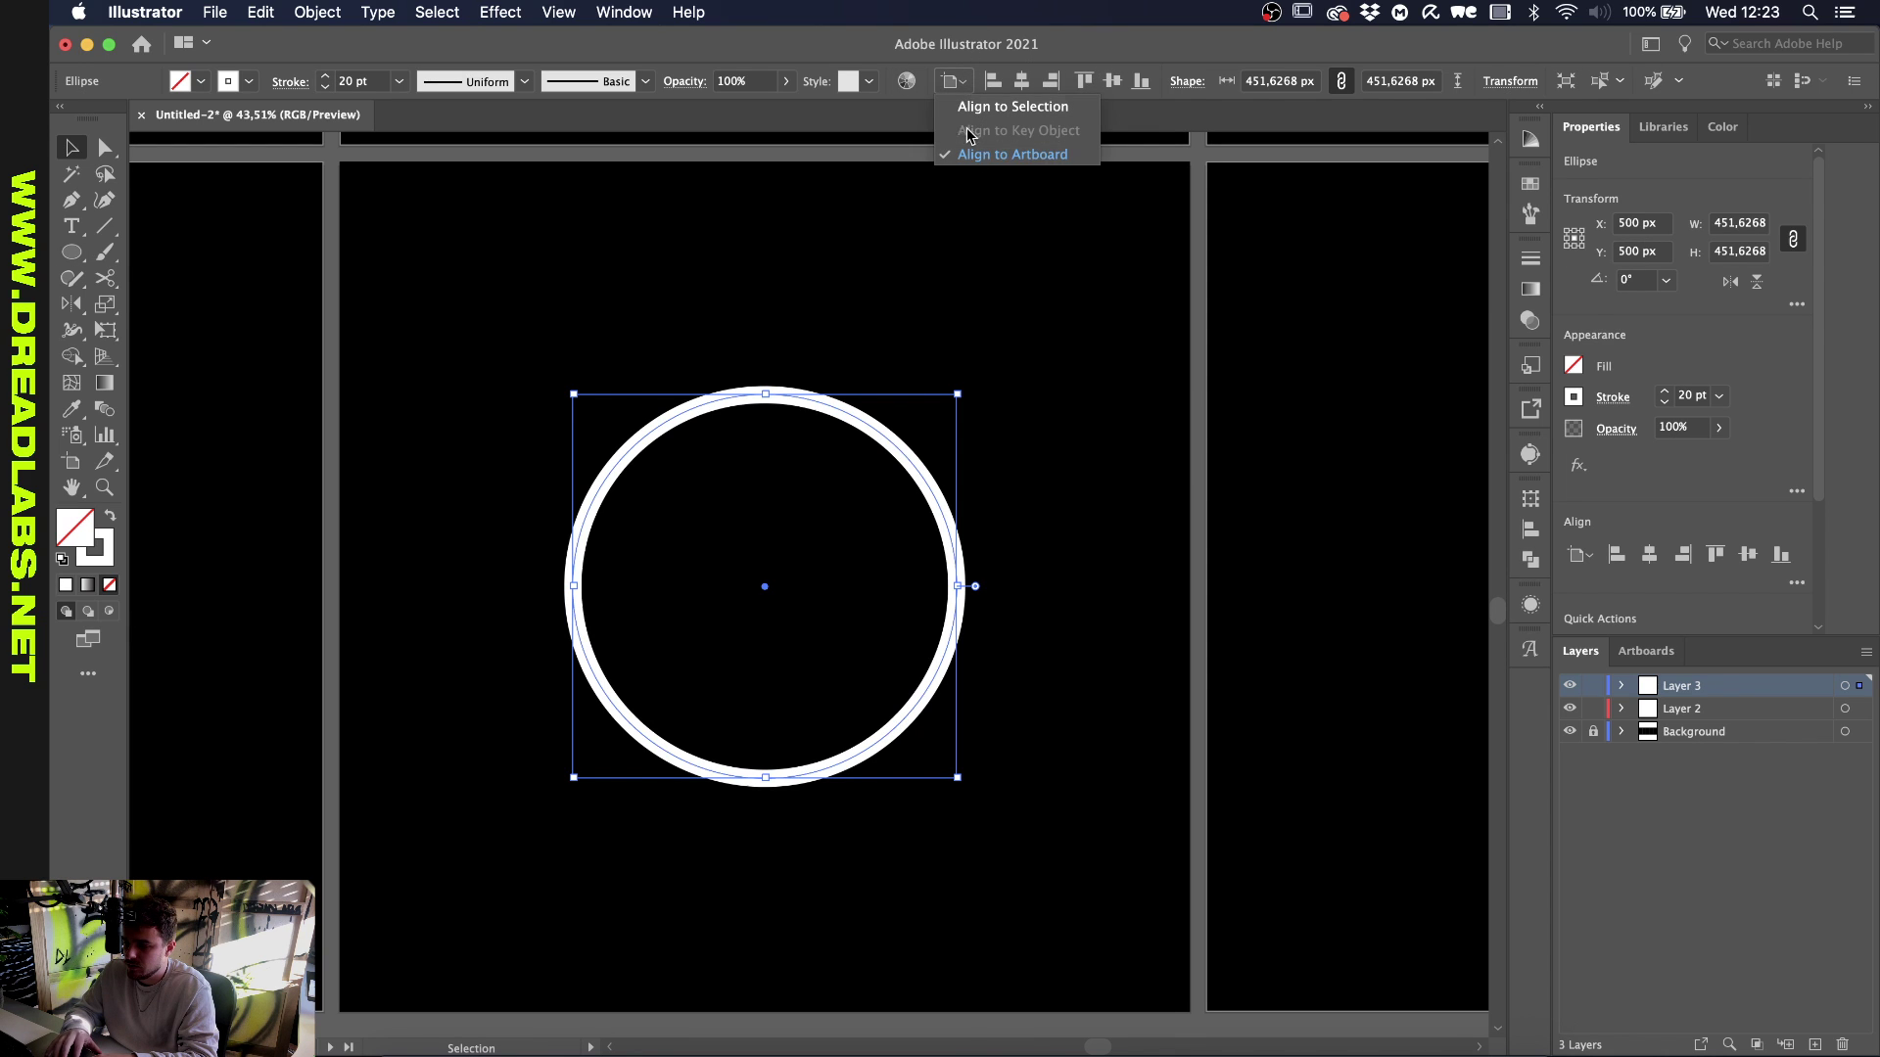
click(1021, 77)
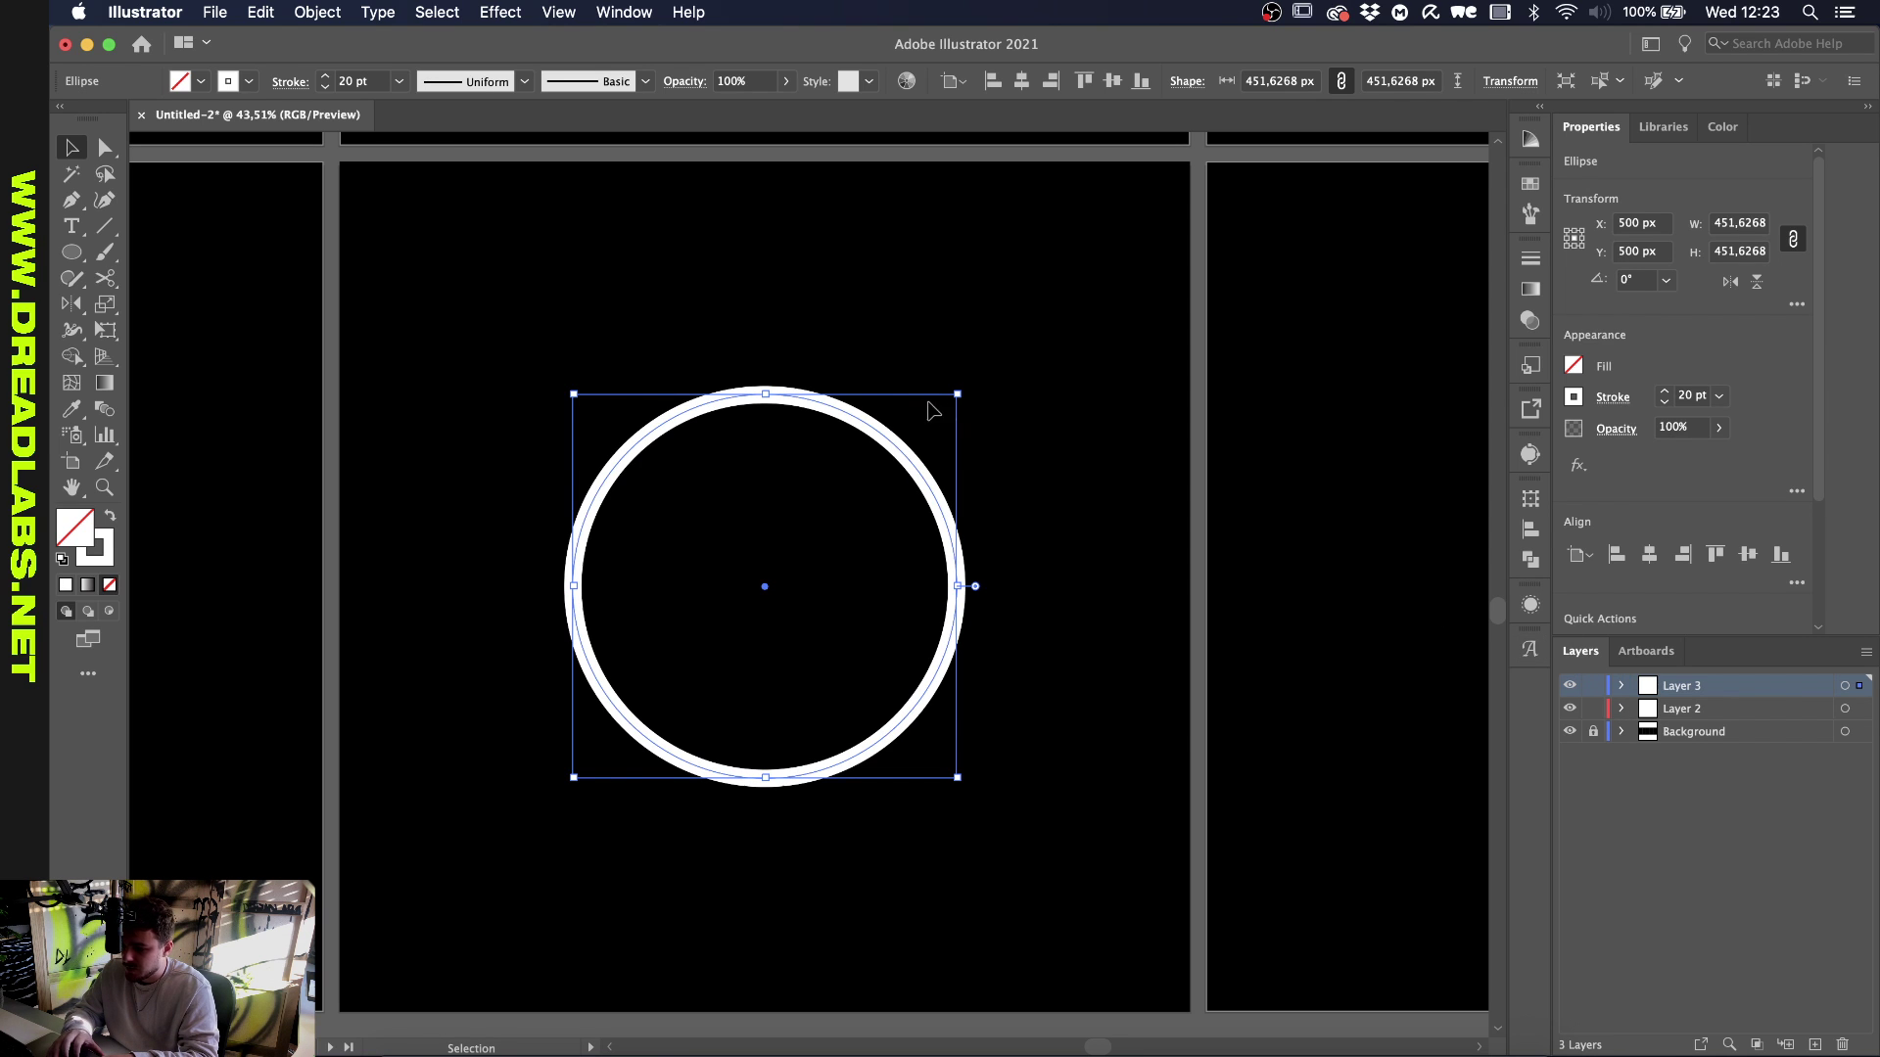
drag(871, 436, 1082, 356)
key(super+z)
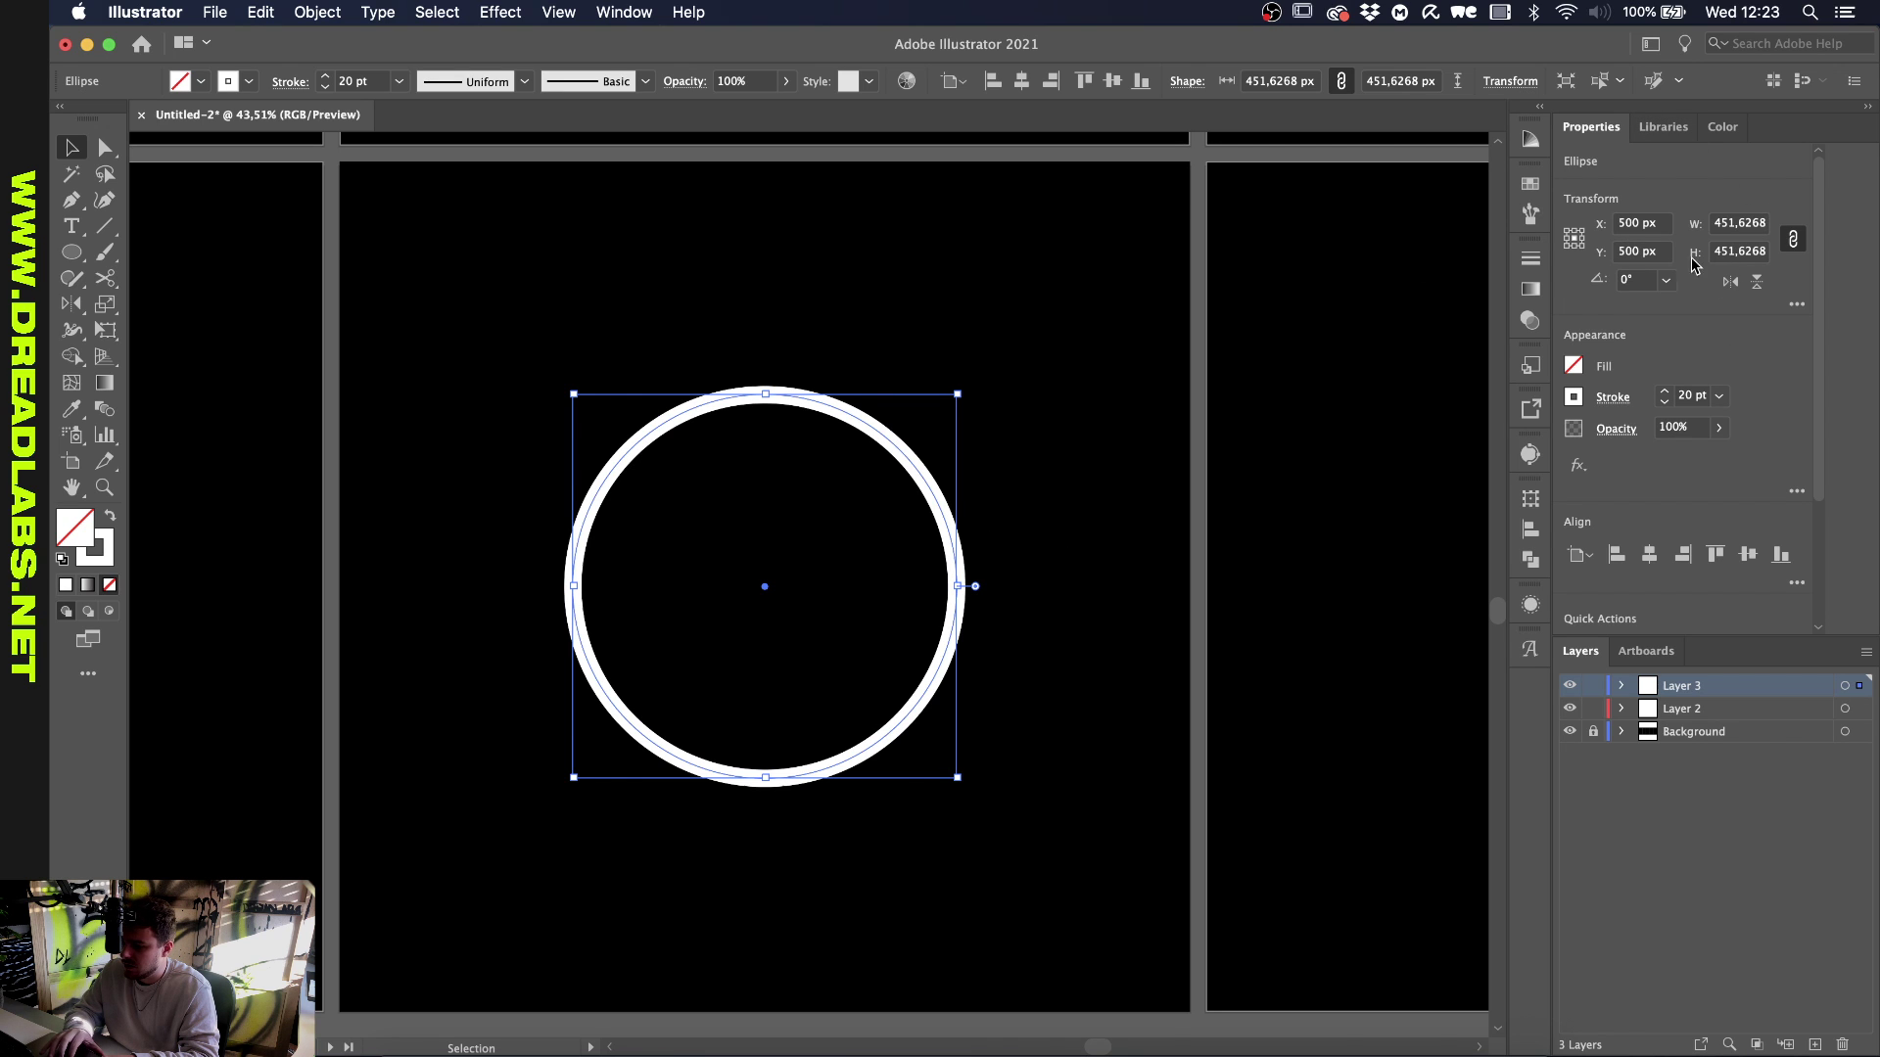
Reselect the circle and set its width to 500 px
click(1013, 362)
drag(1011, 360, 865, 474)
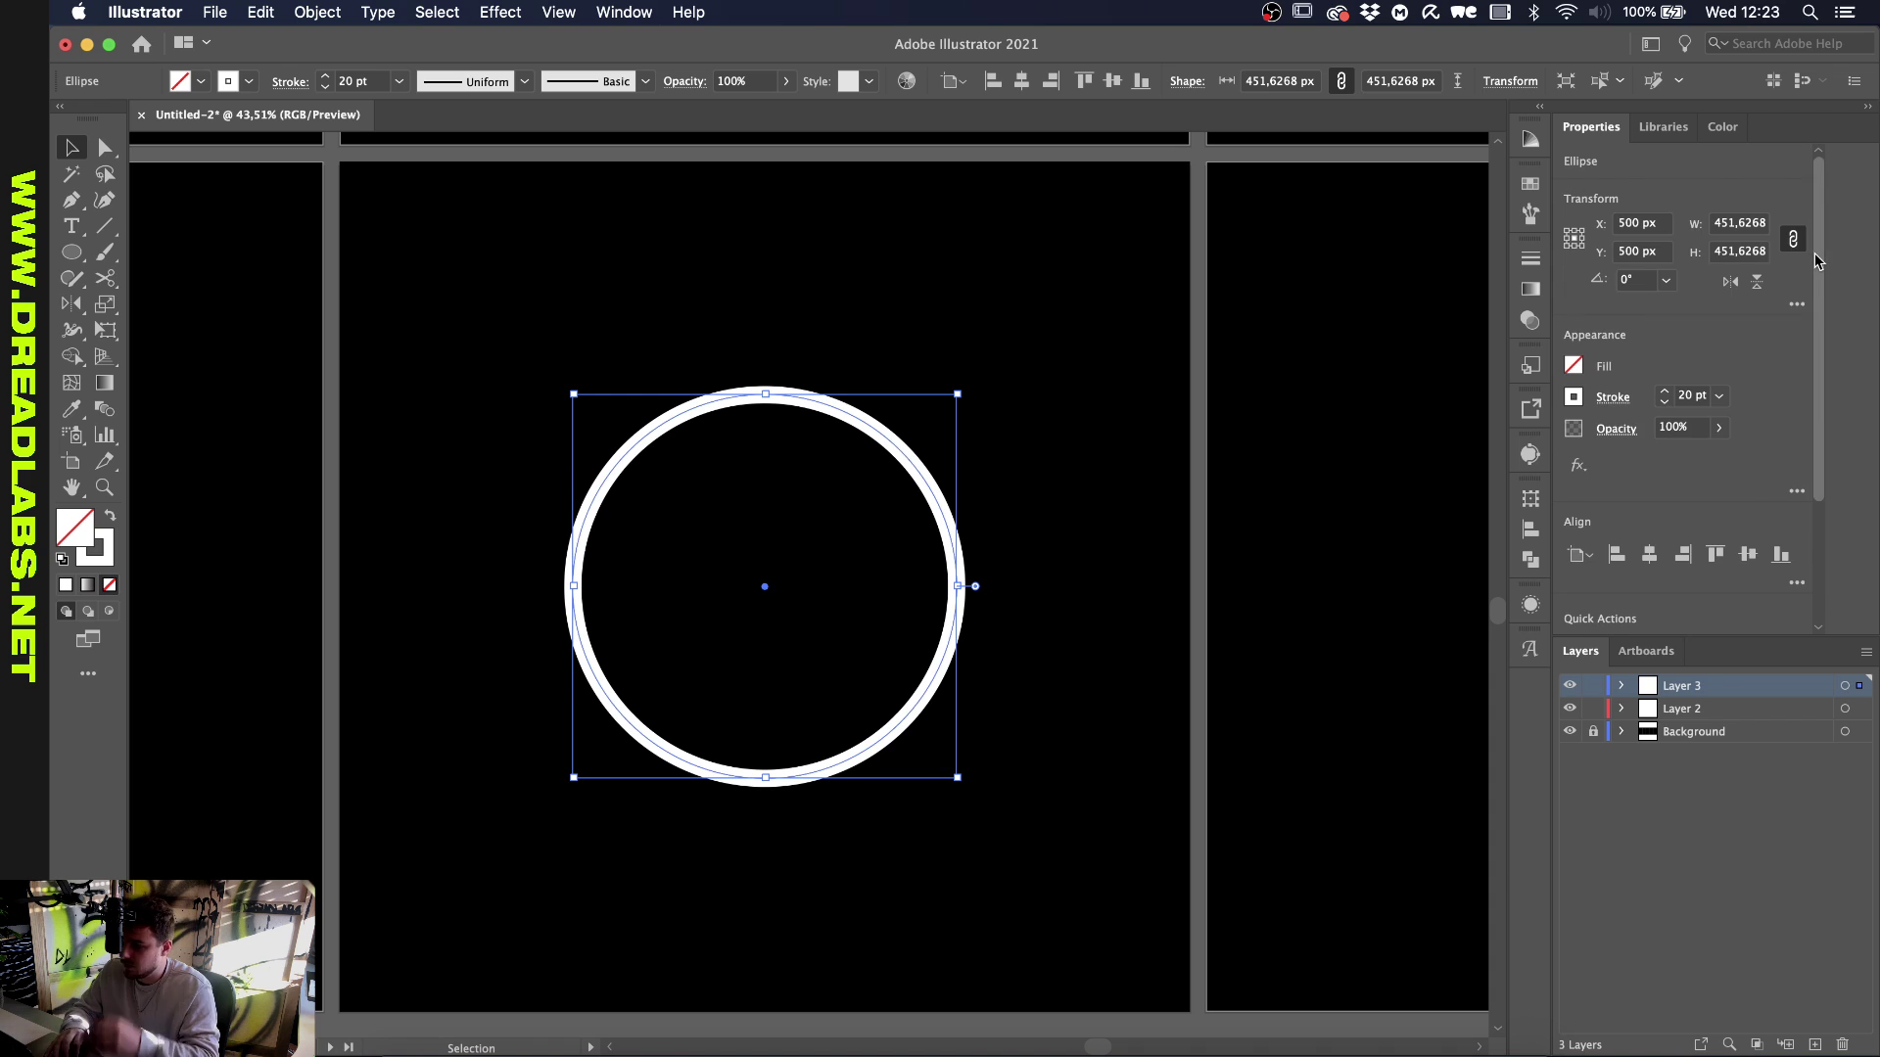
double_click(1719, 222)
text(500)
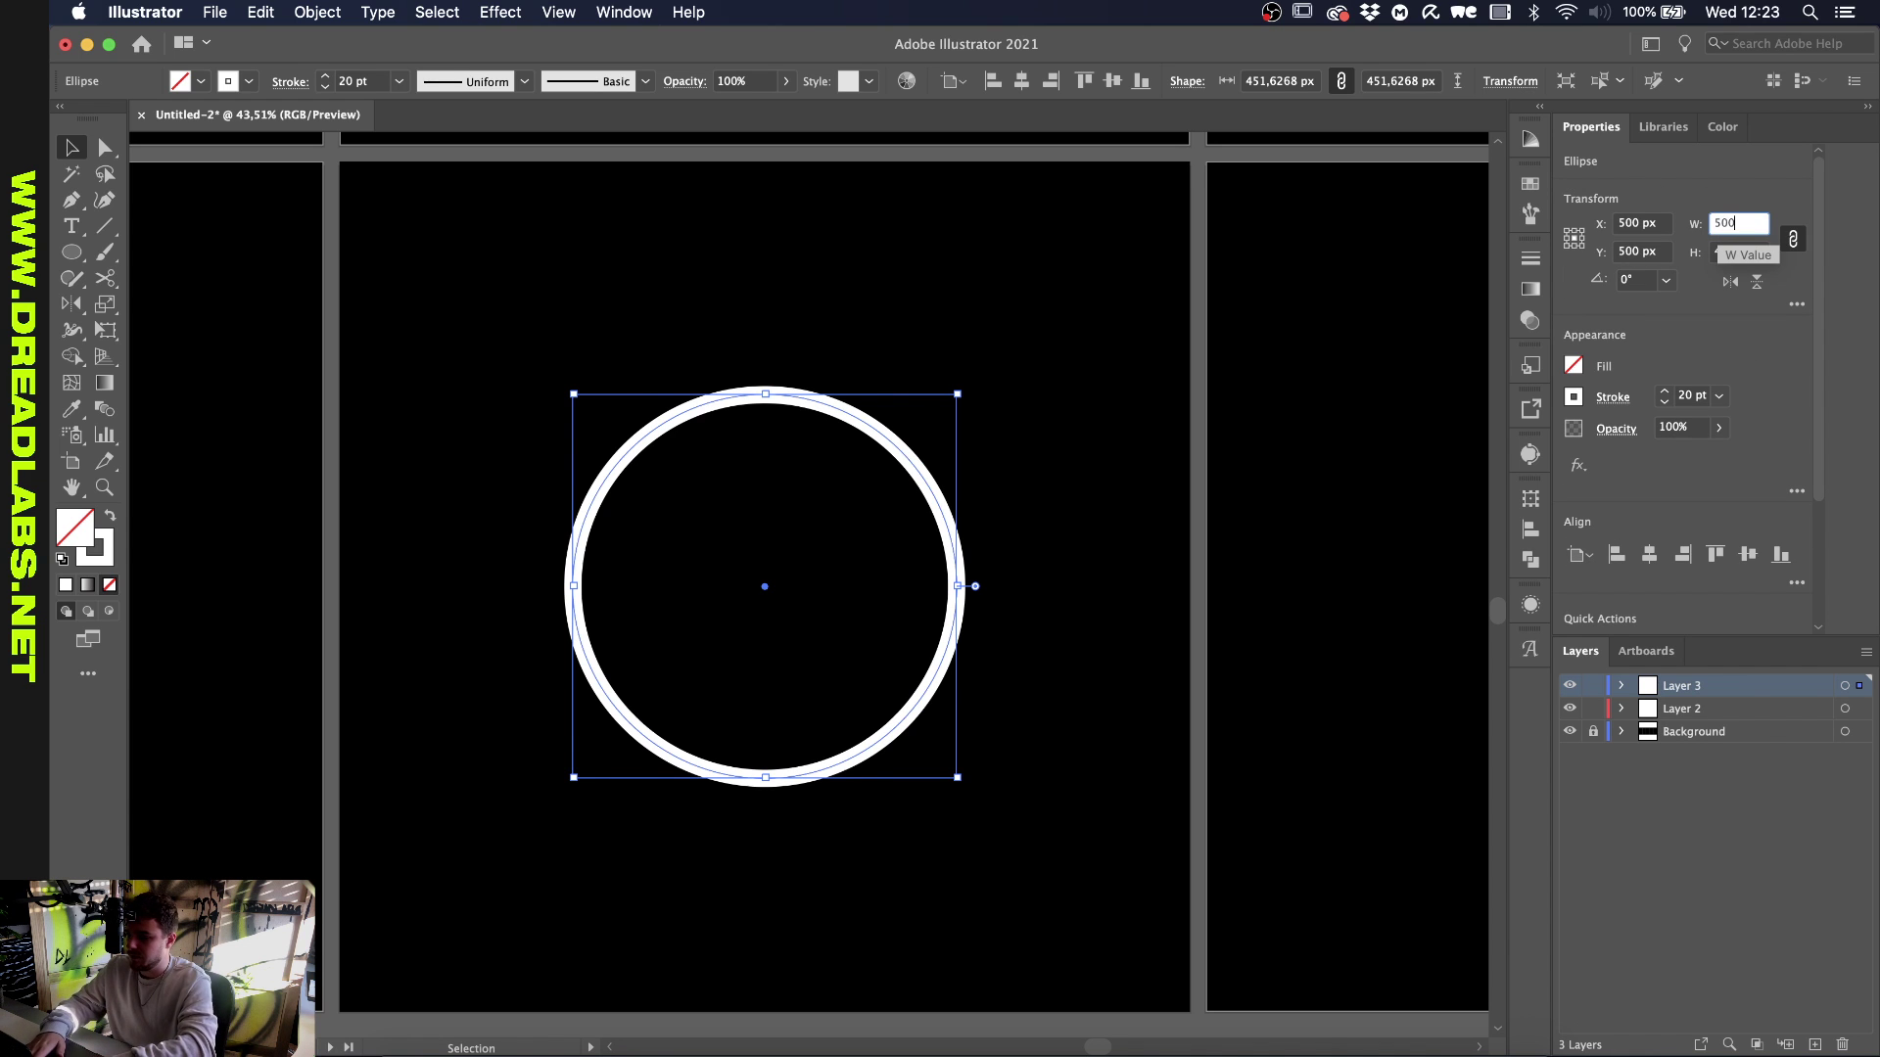
key(Return)
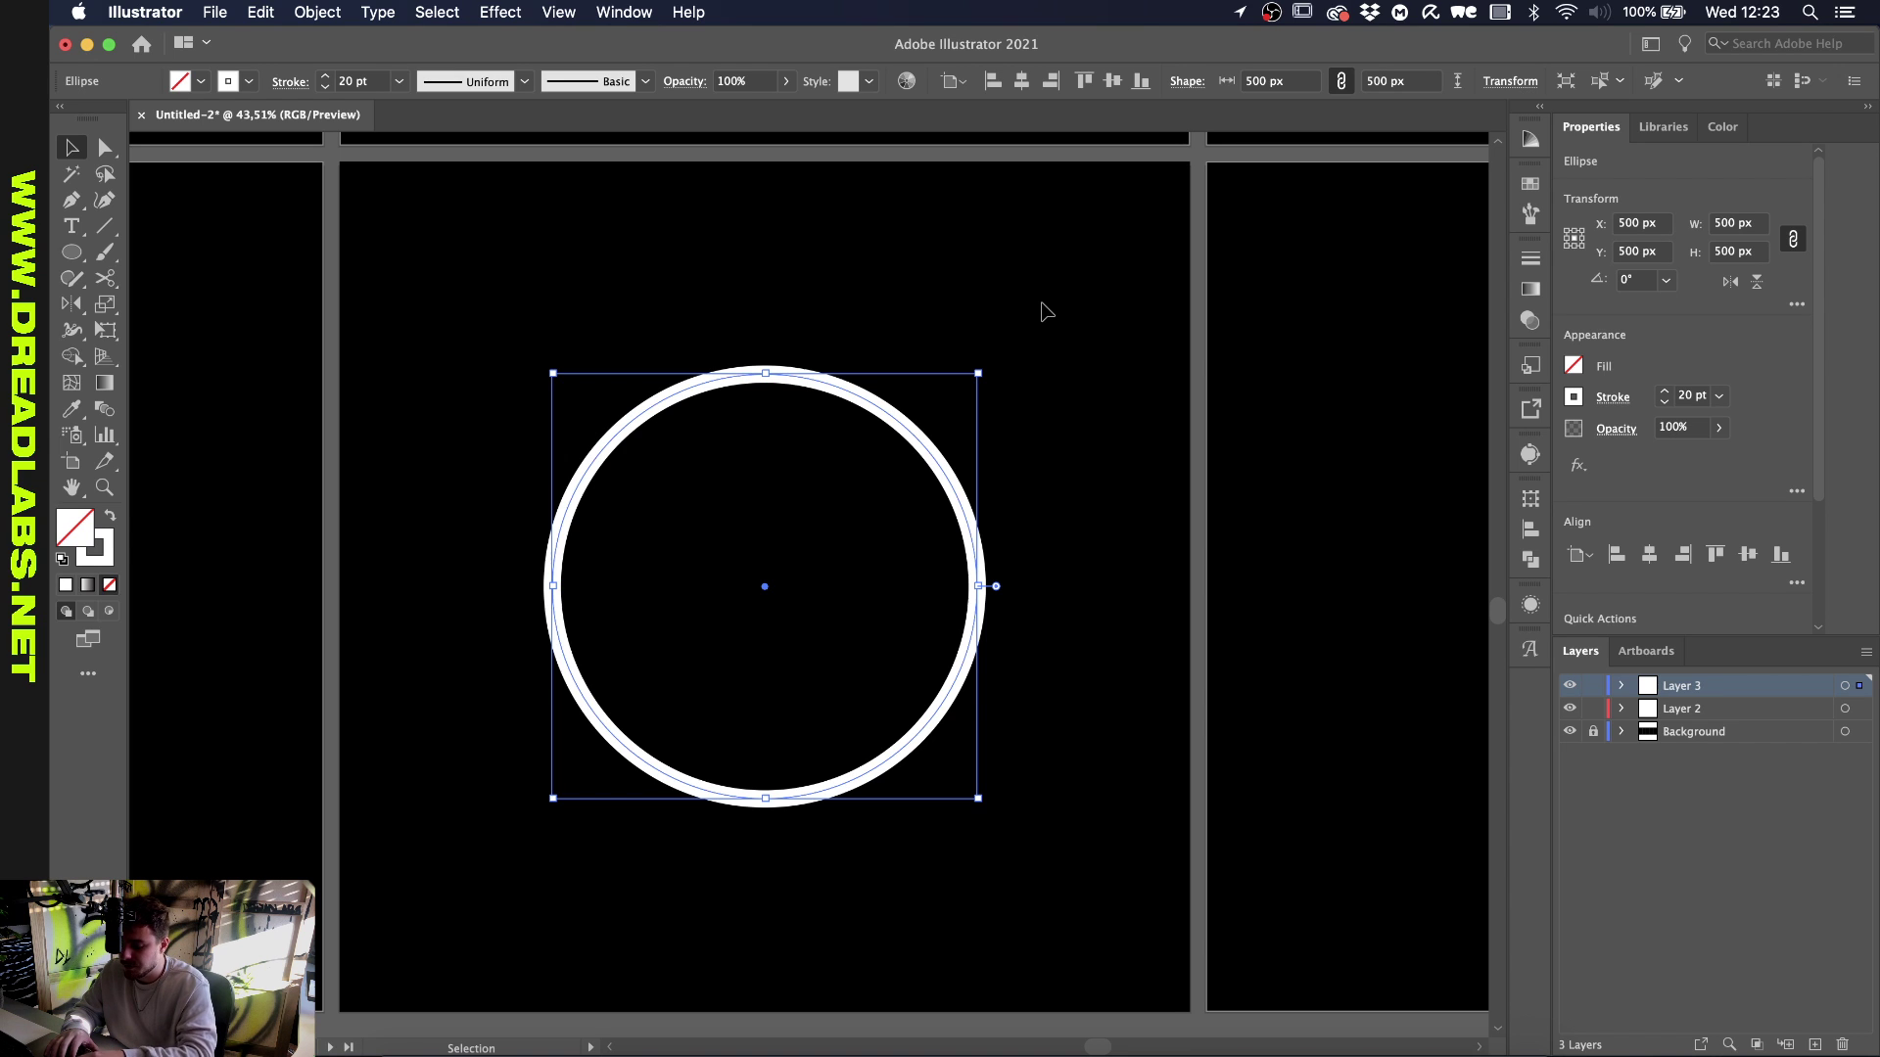
key(super+h)
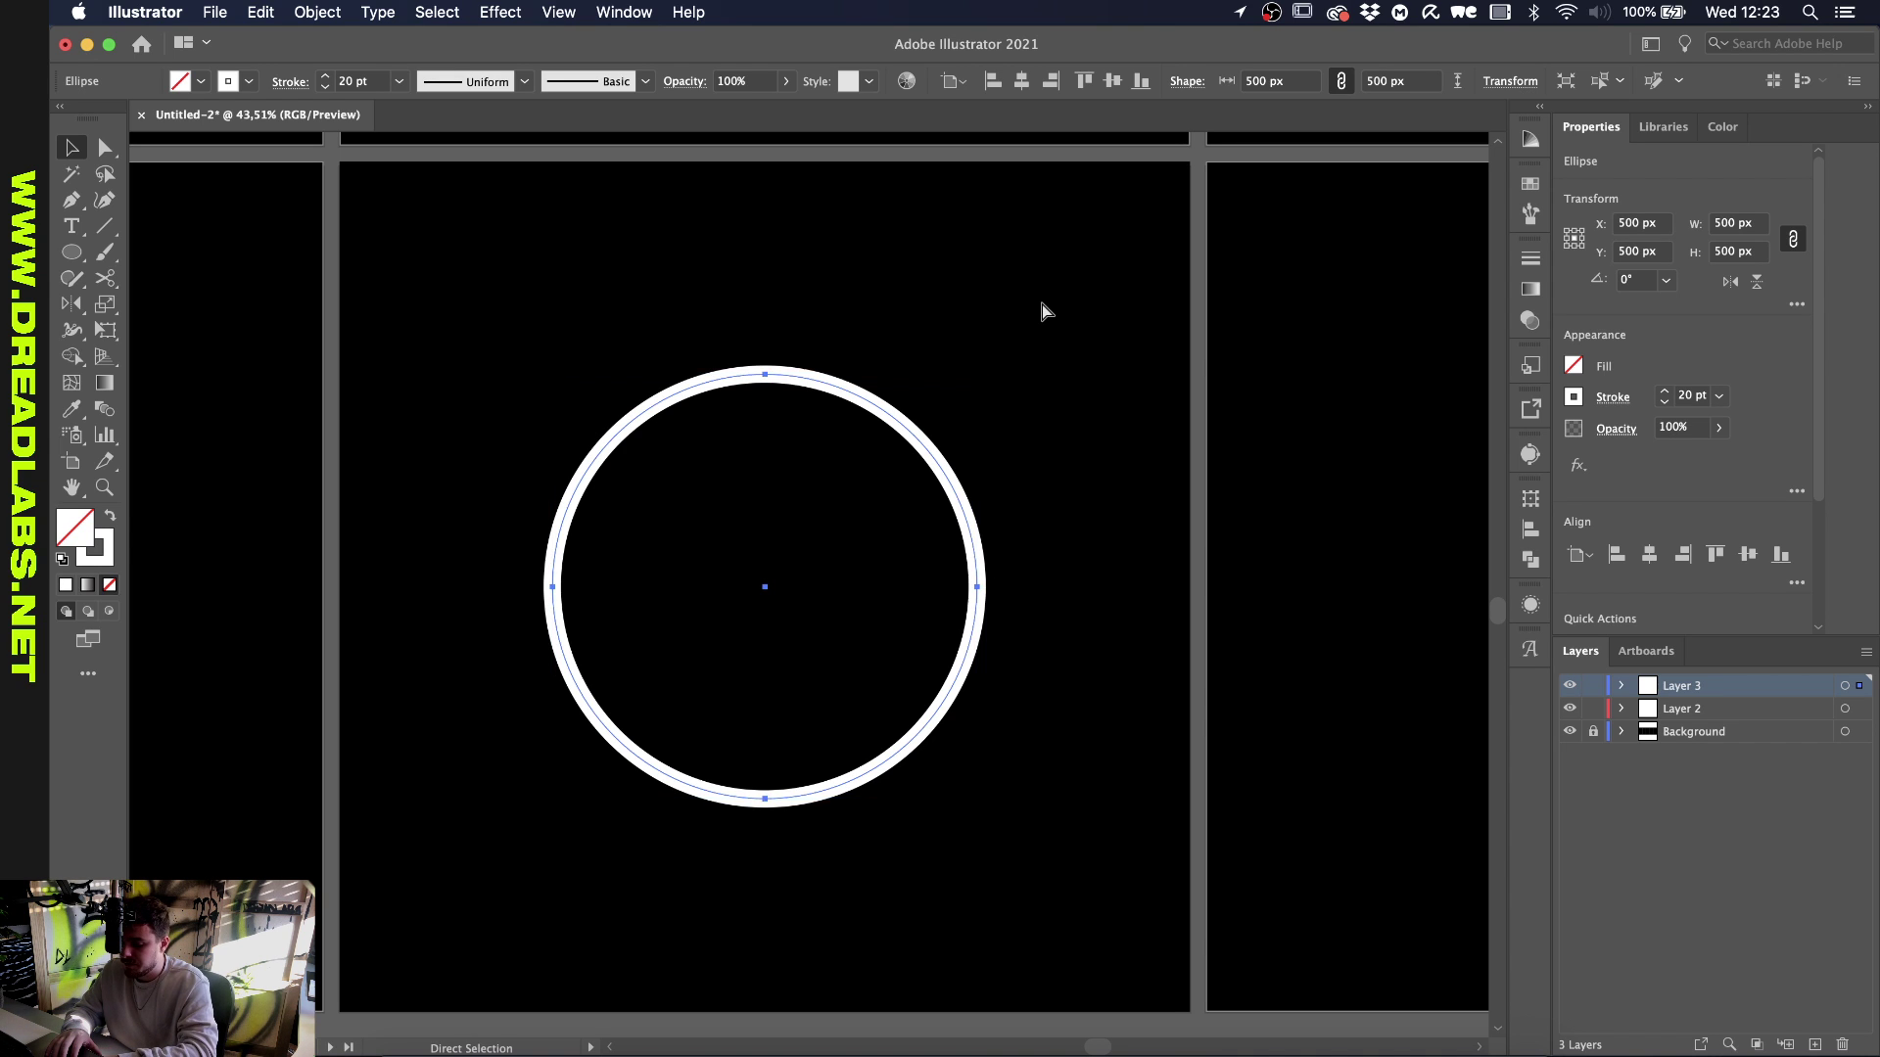
key(super+h)
key(super+h)
key(super+h)
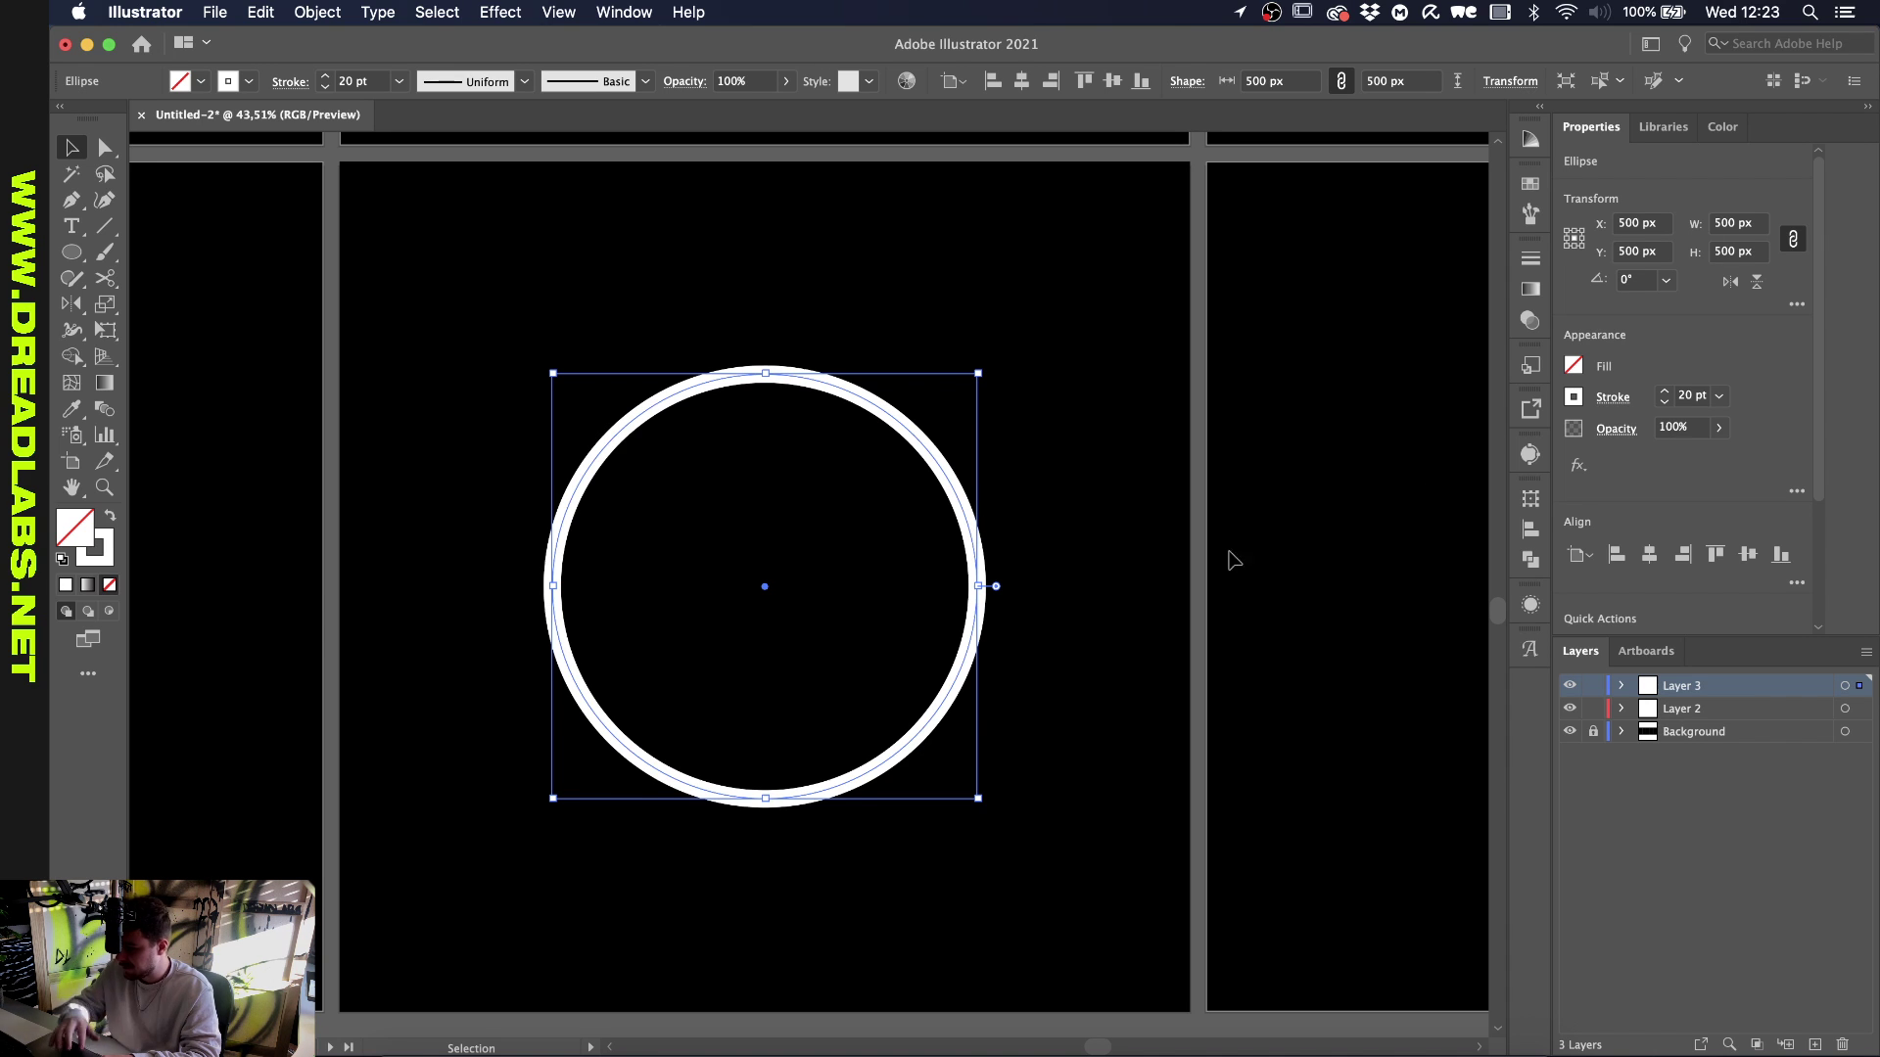
Unlink width and height, then make nested ellipse copies 400 px and 300 px wide
click(1795, 242)
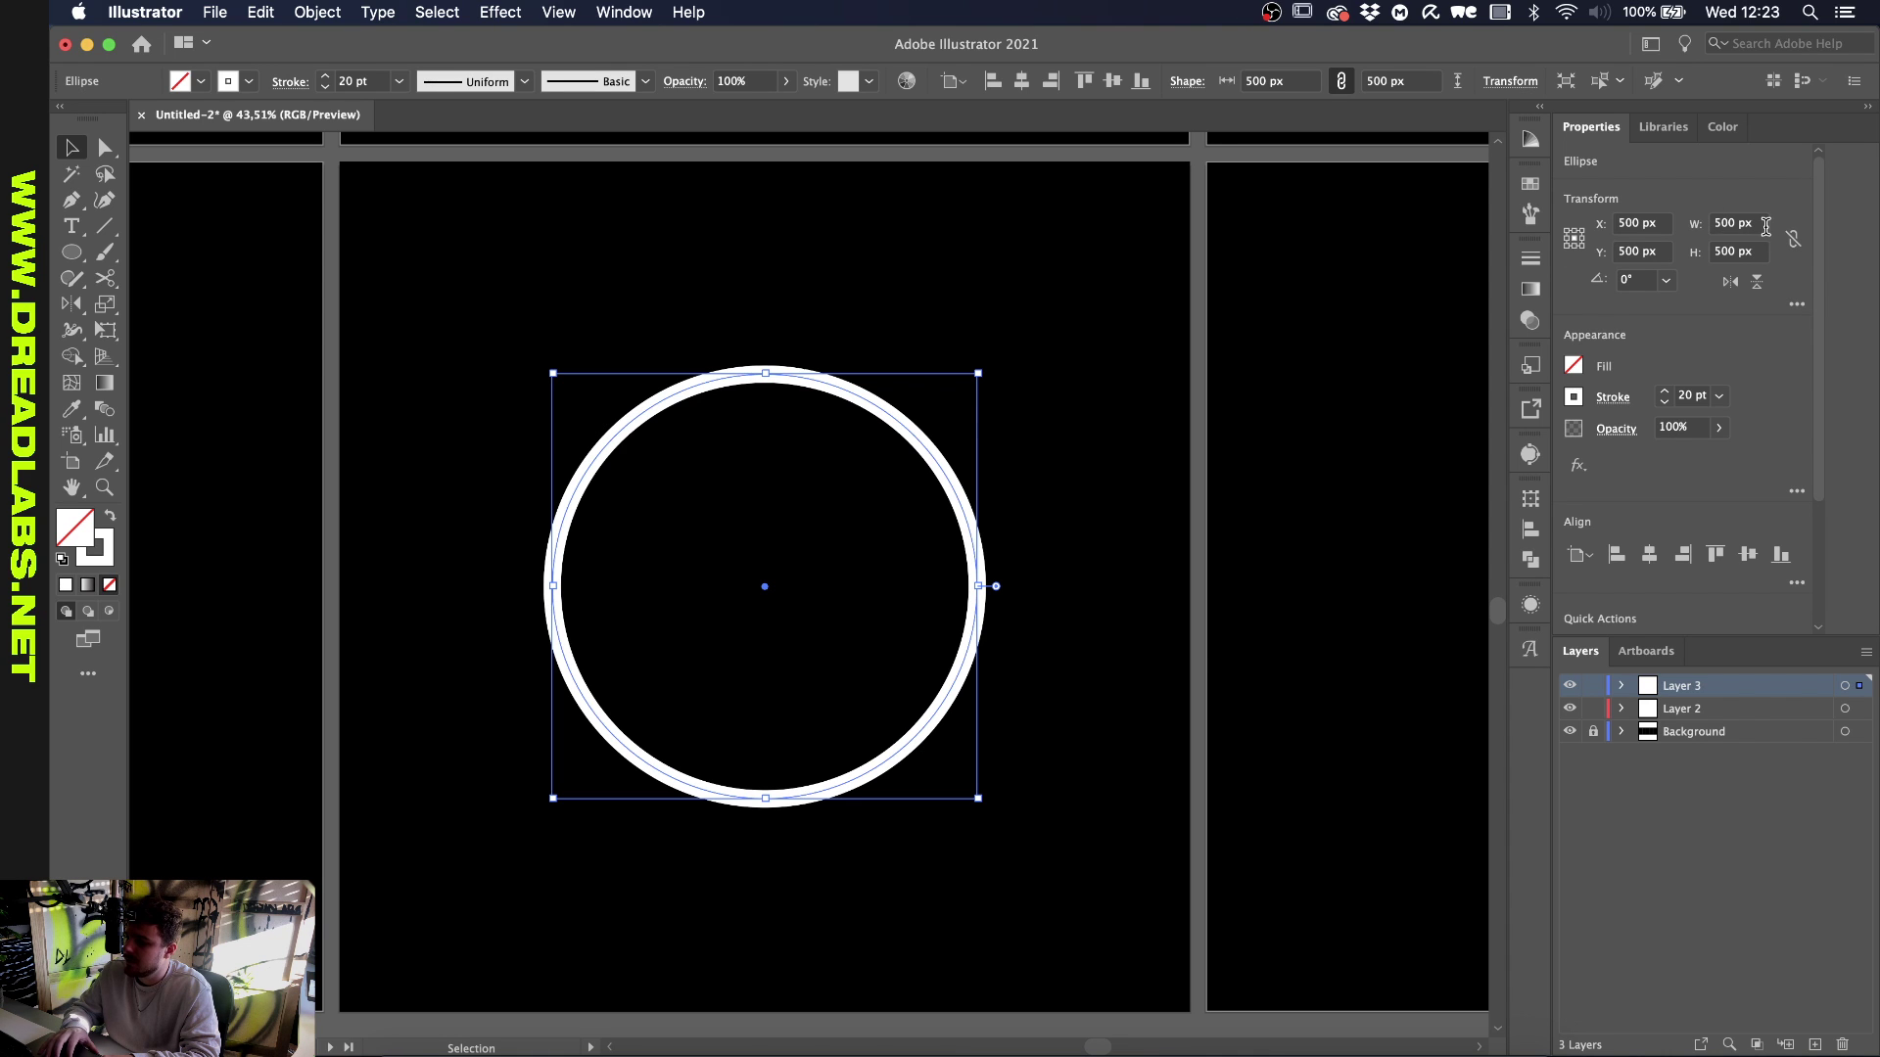
click(1765, 226)
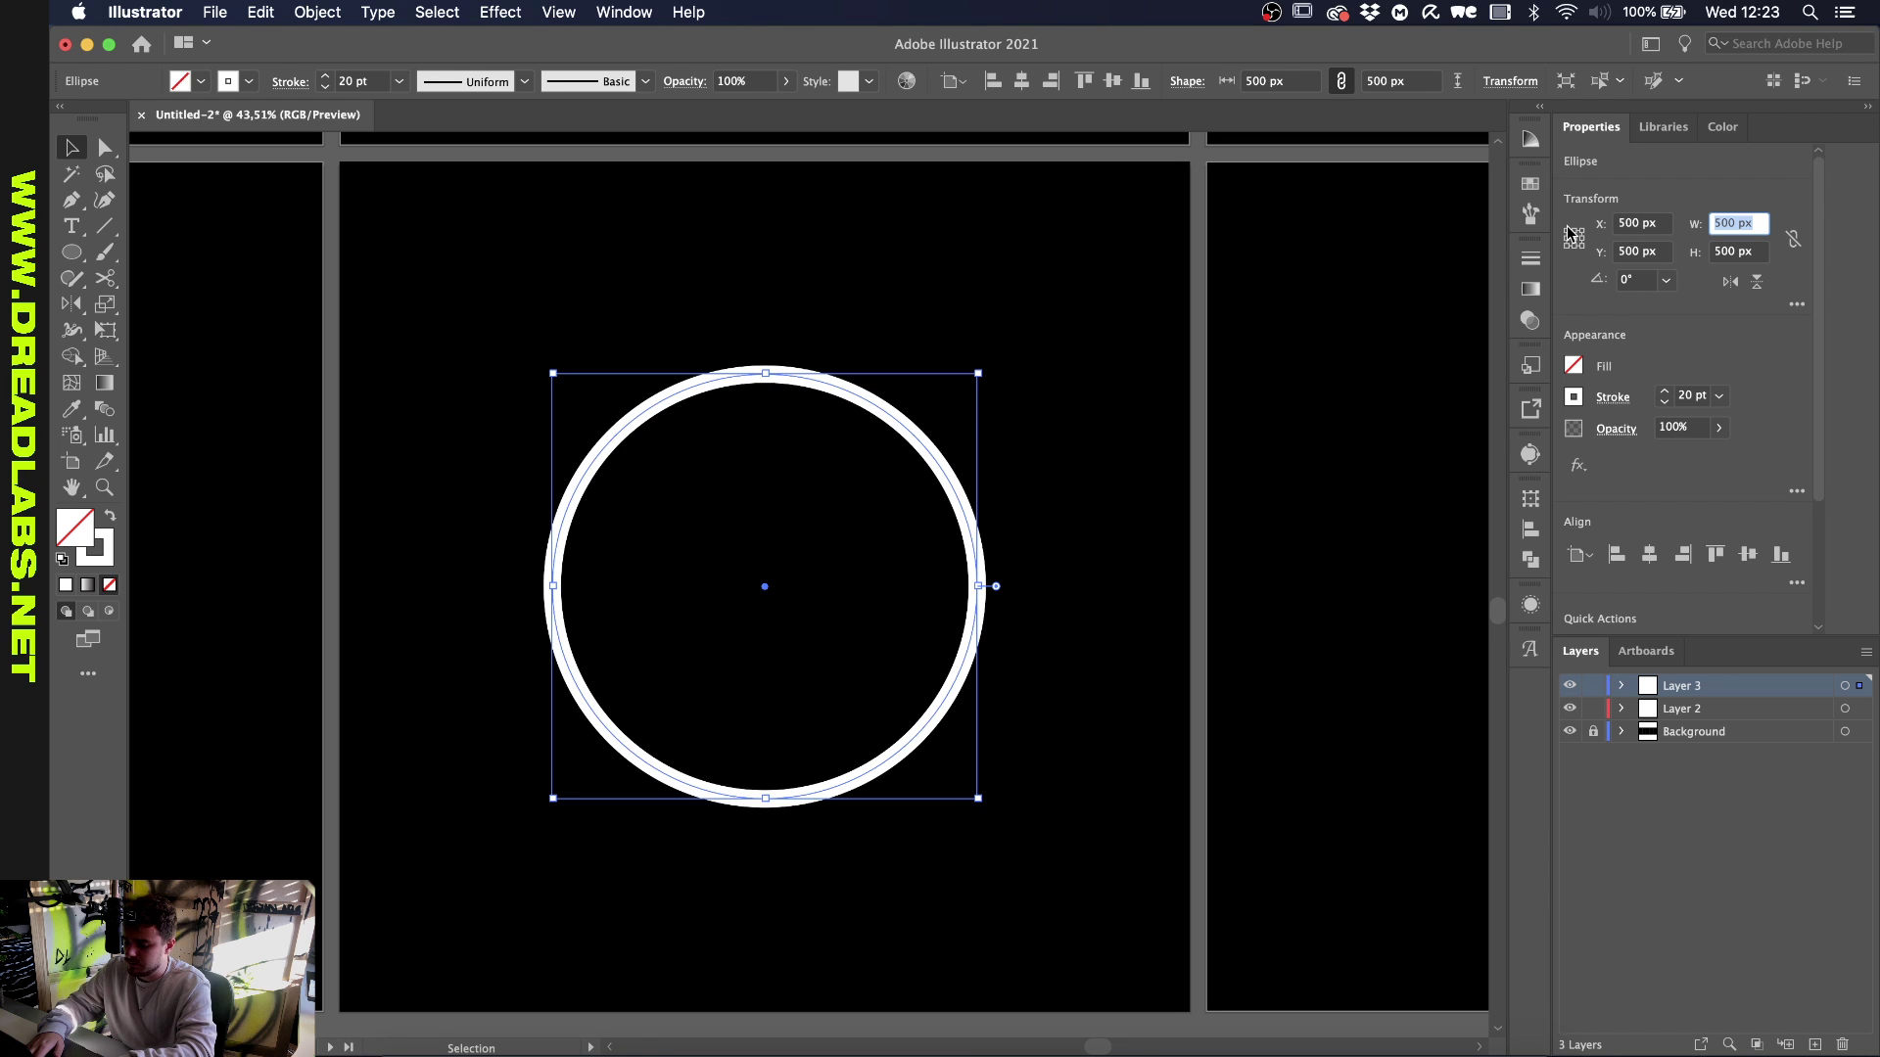
text(400)
key(Return)
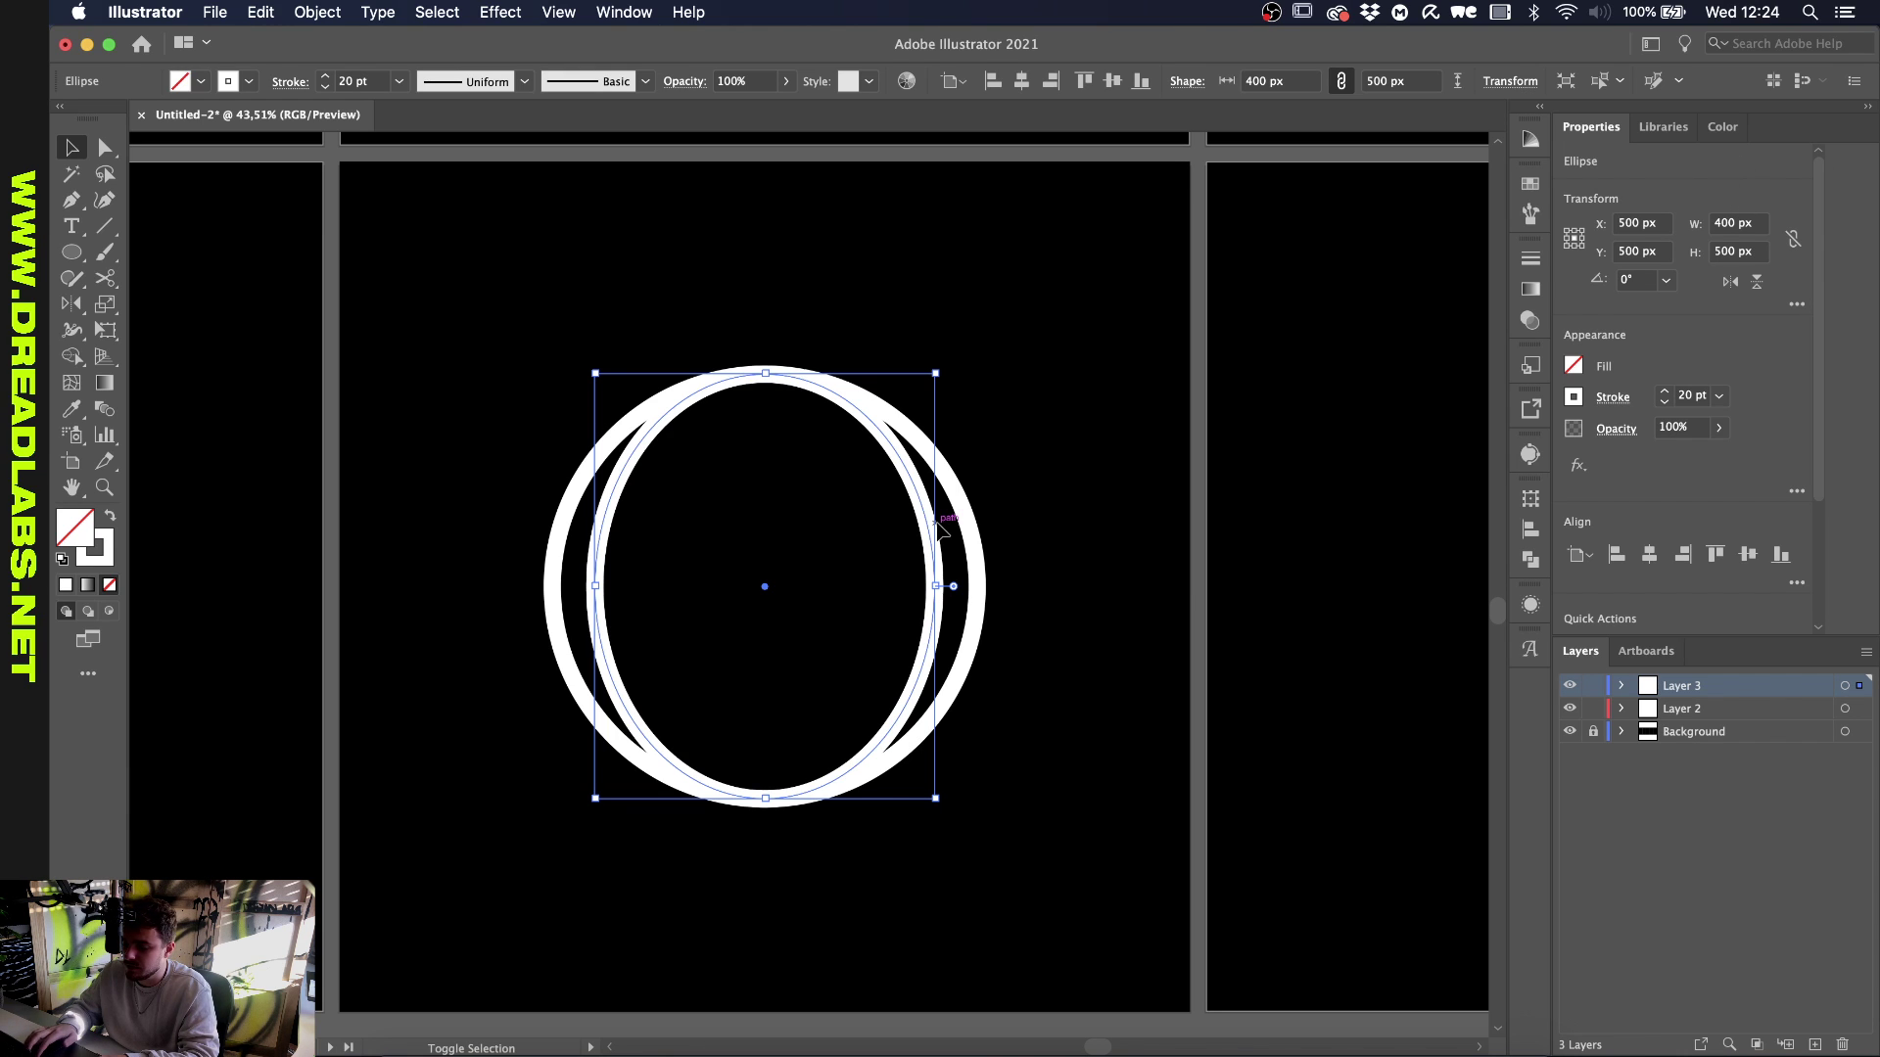
key(super+z)
key(super+shift+z)
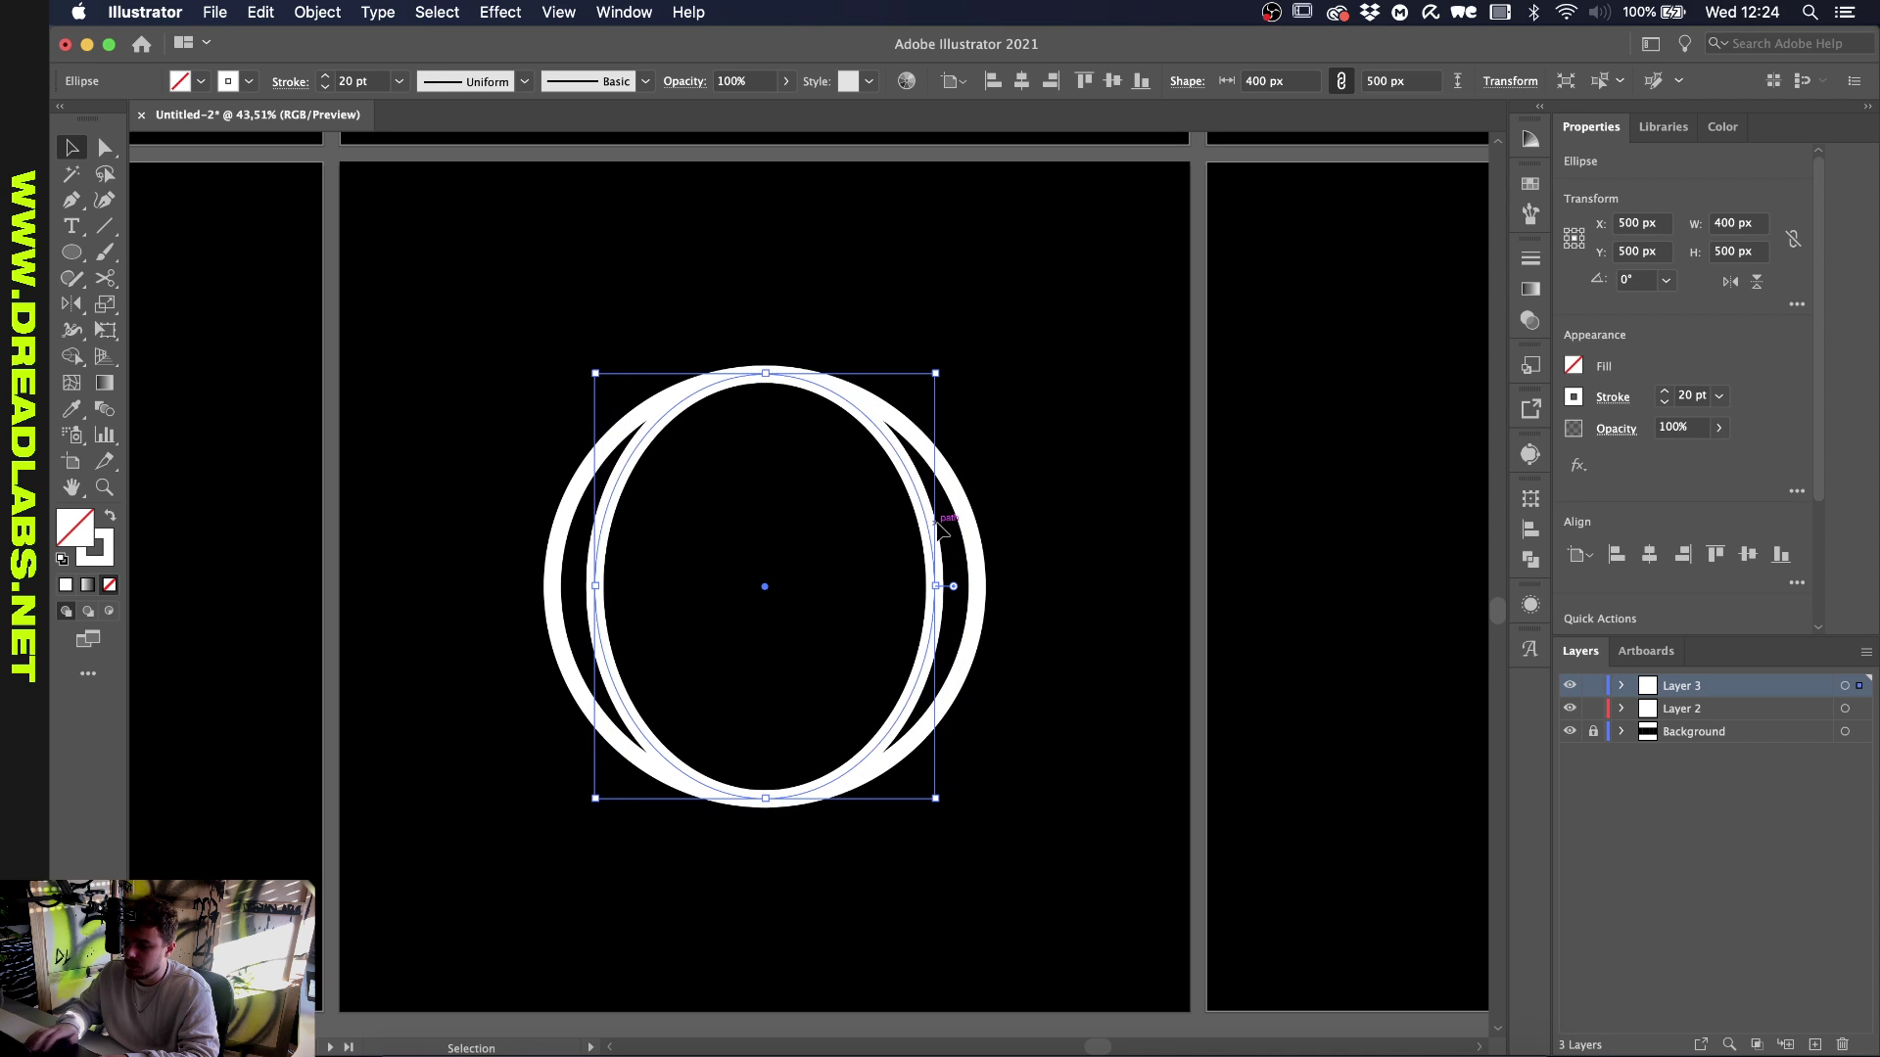
click(1746, 224)
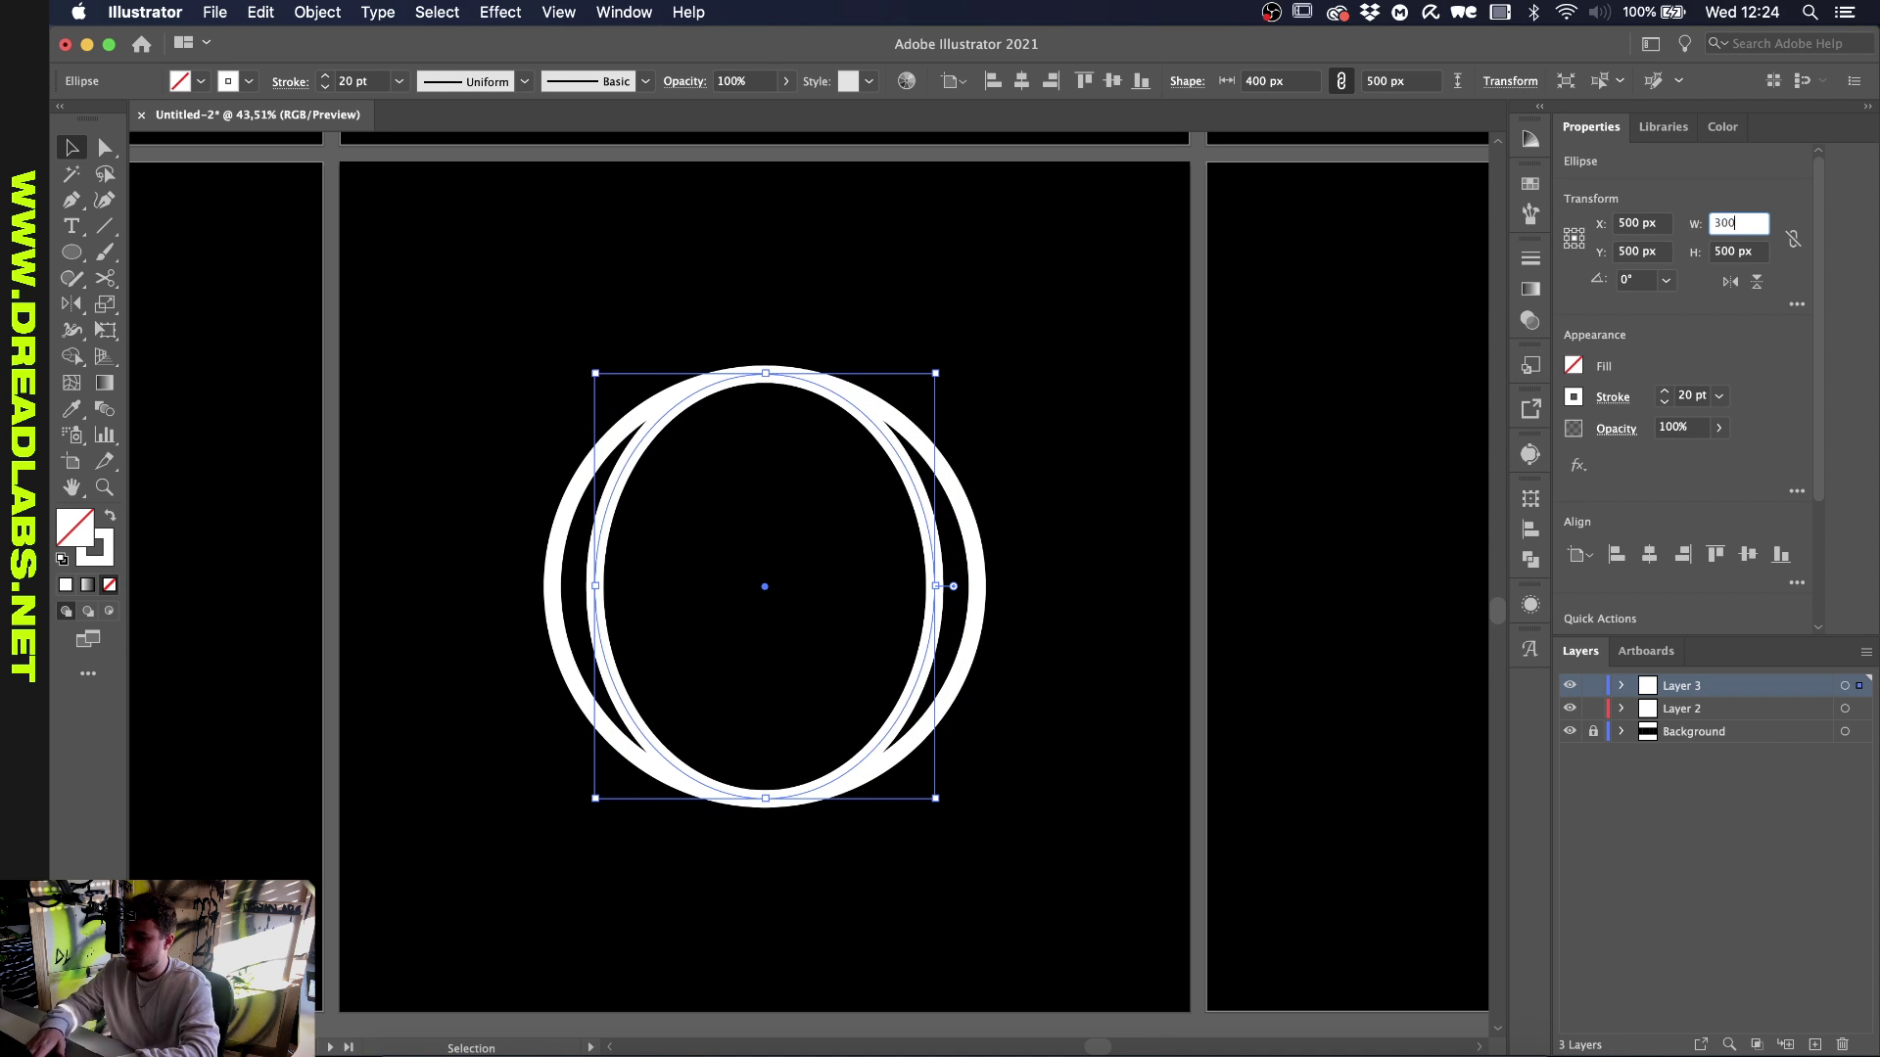
key(Return)
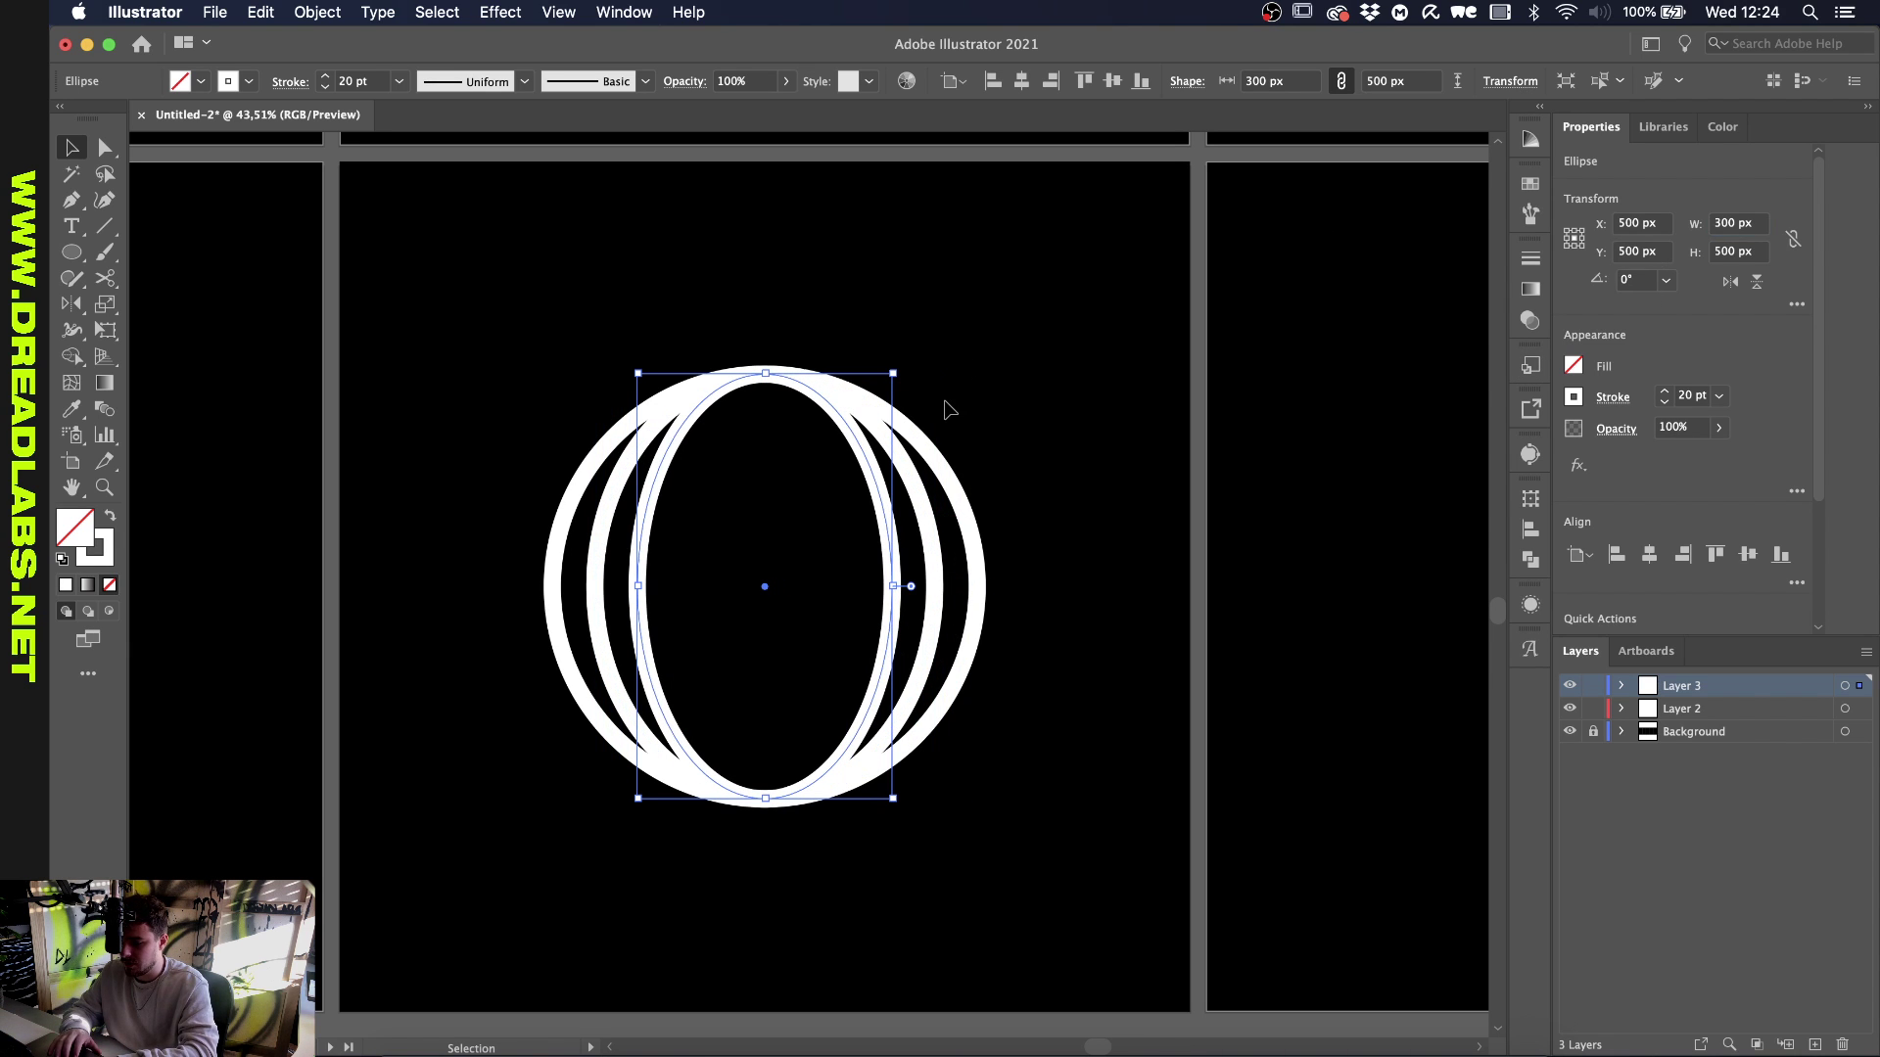
Add an innermost ellipse copy 200 px wide and deselect the ellipses
key(a)
key(v)
double_click(1763, 221)
text(200)
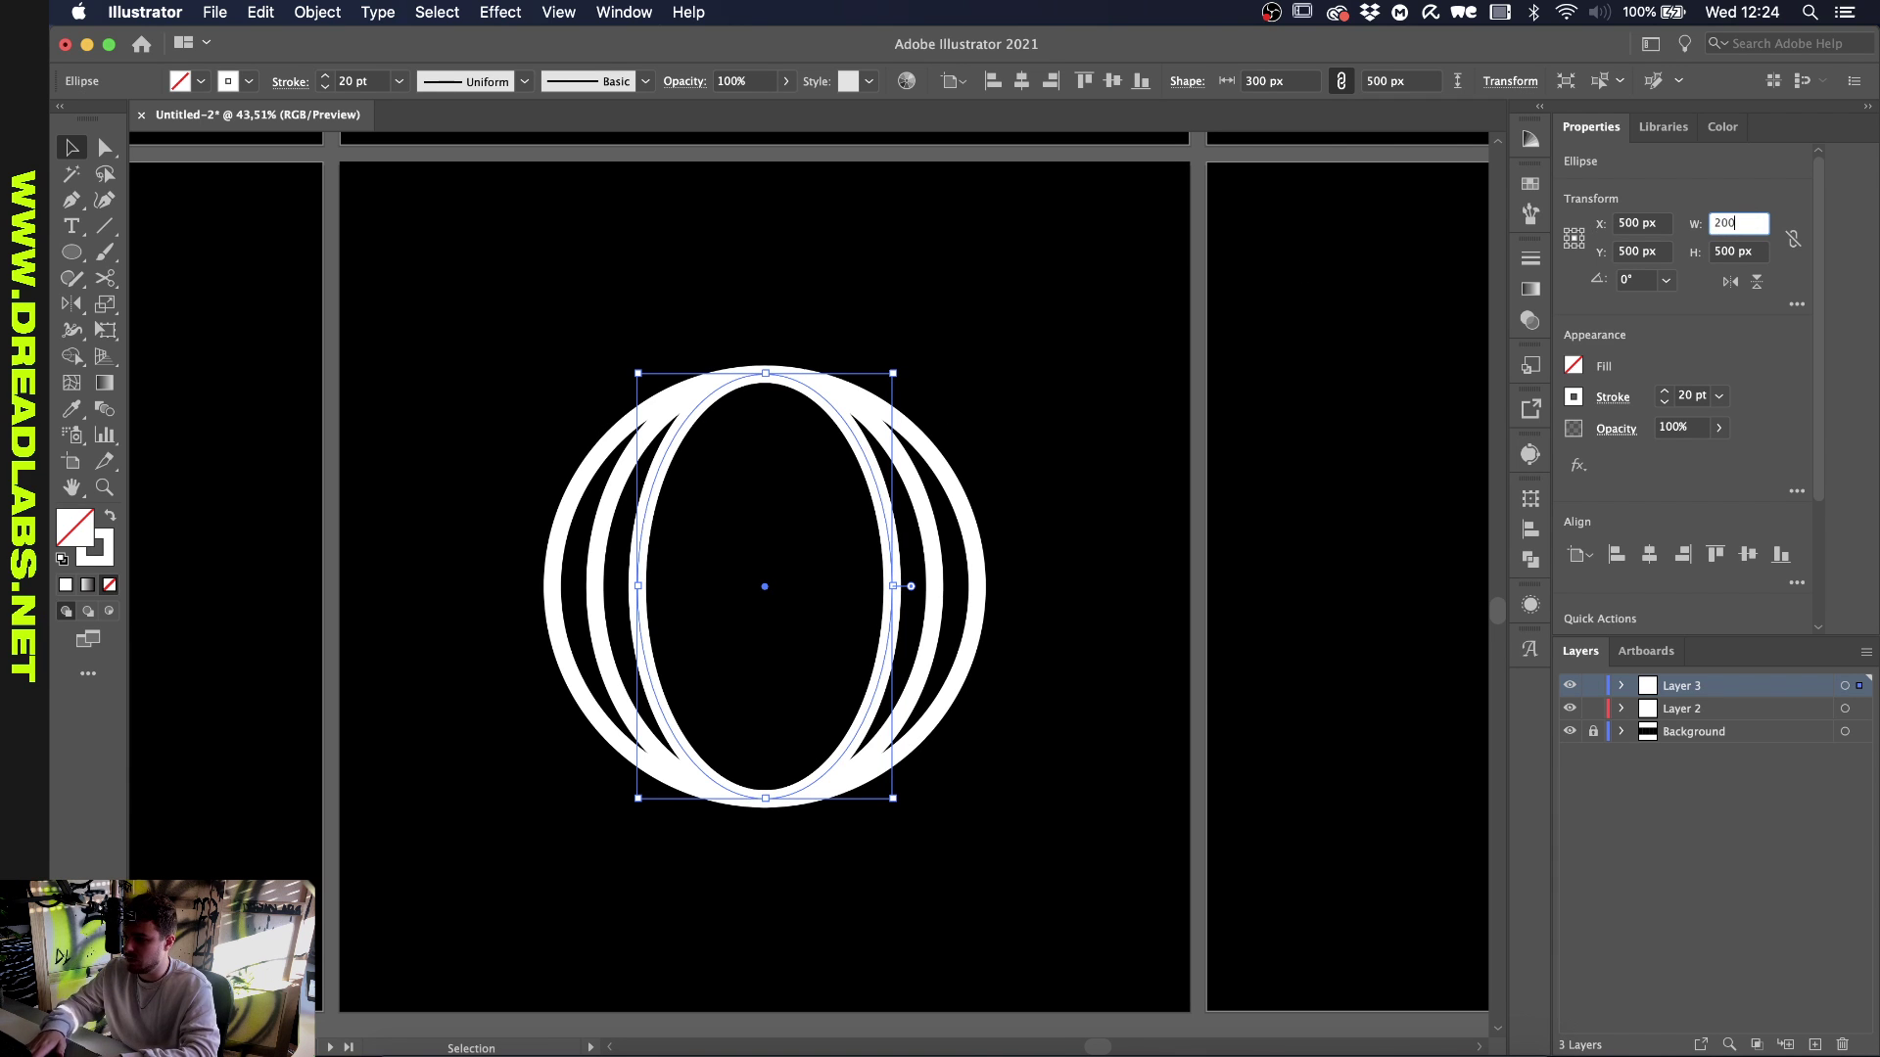
key(Return)
click(1190, 470)
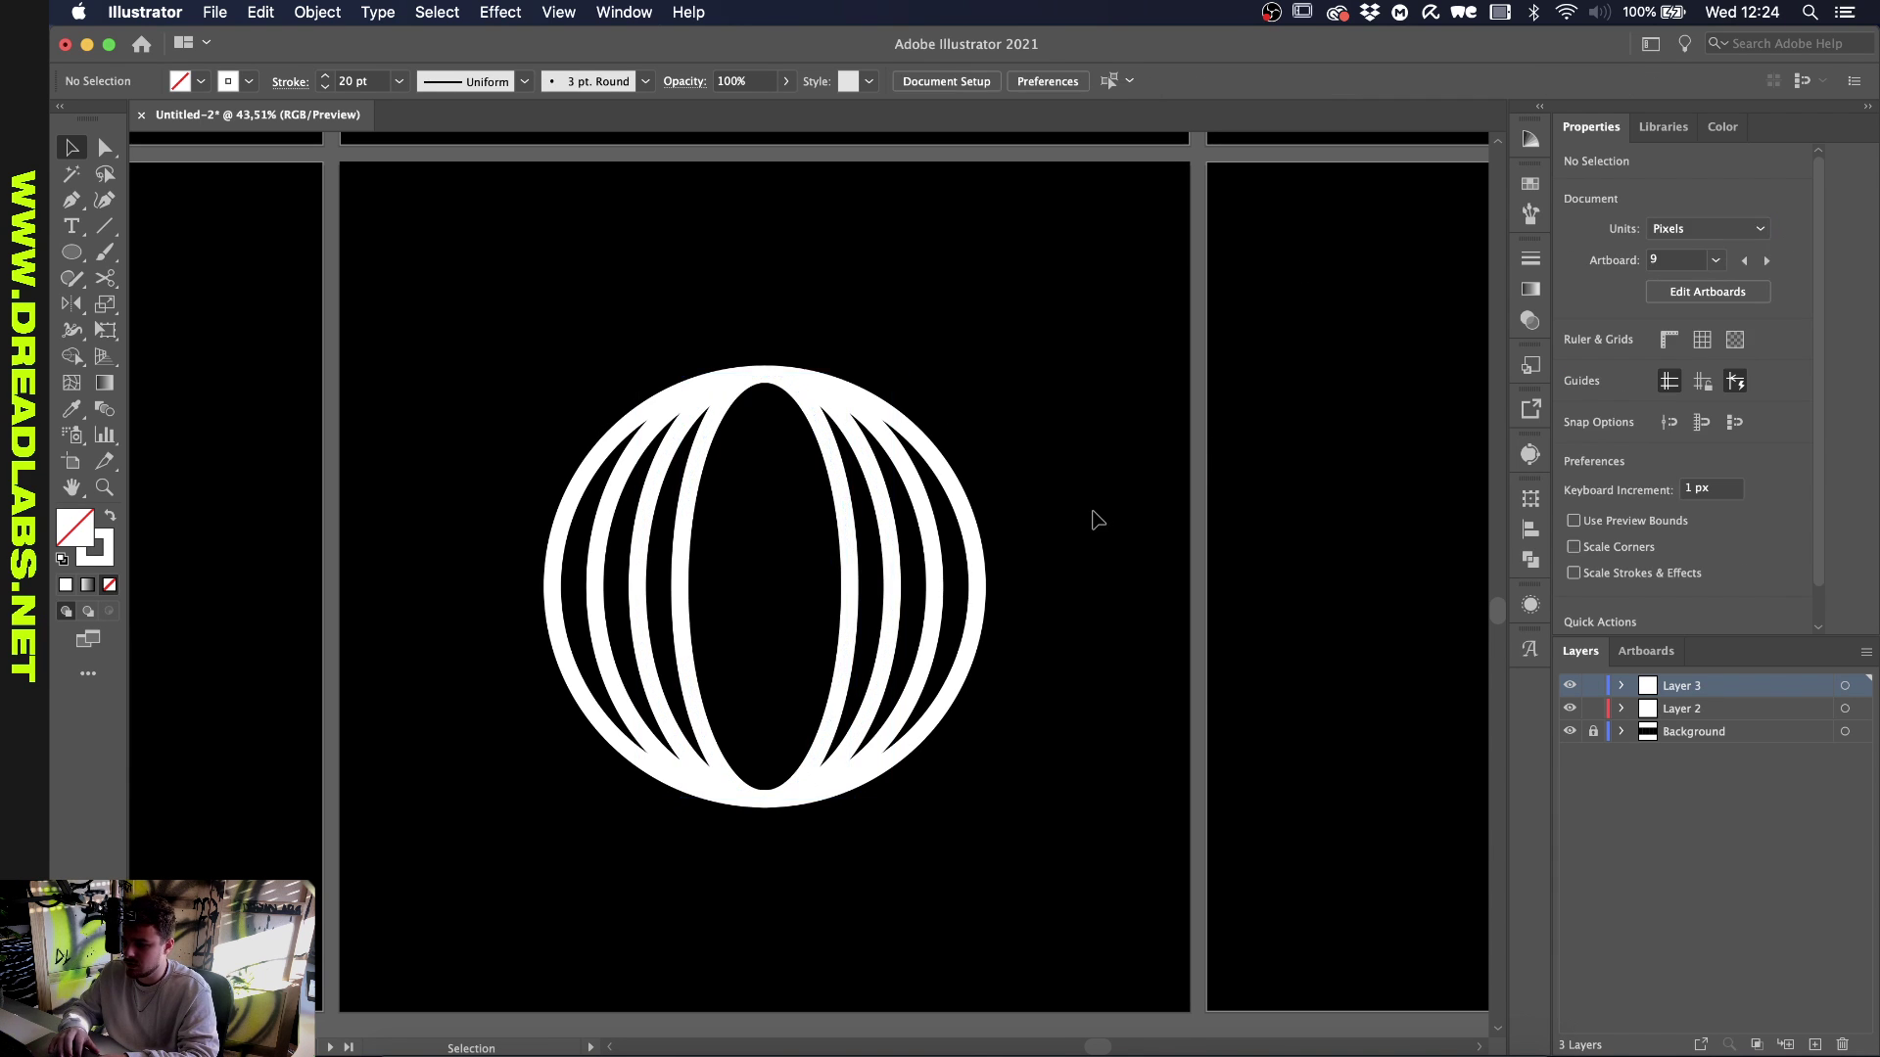
scroll(1096, 519, down, 3)
scroll(1097, 519, up, 2)
scroll(1098, 519, down, 1)
scroll(1097, 520, up, 3)
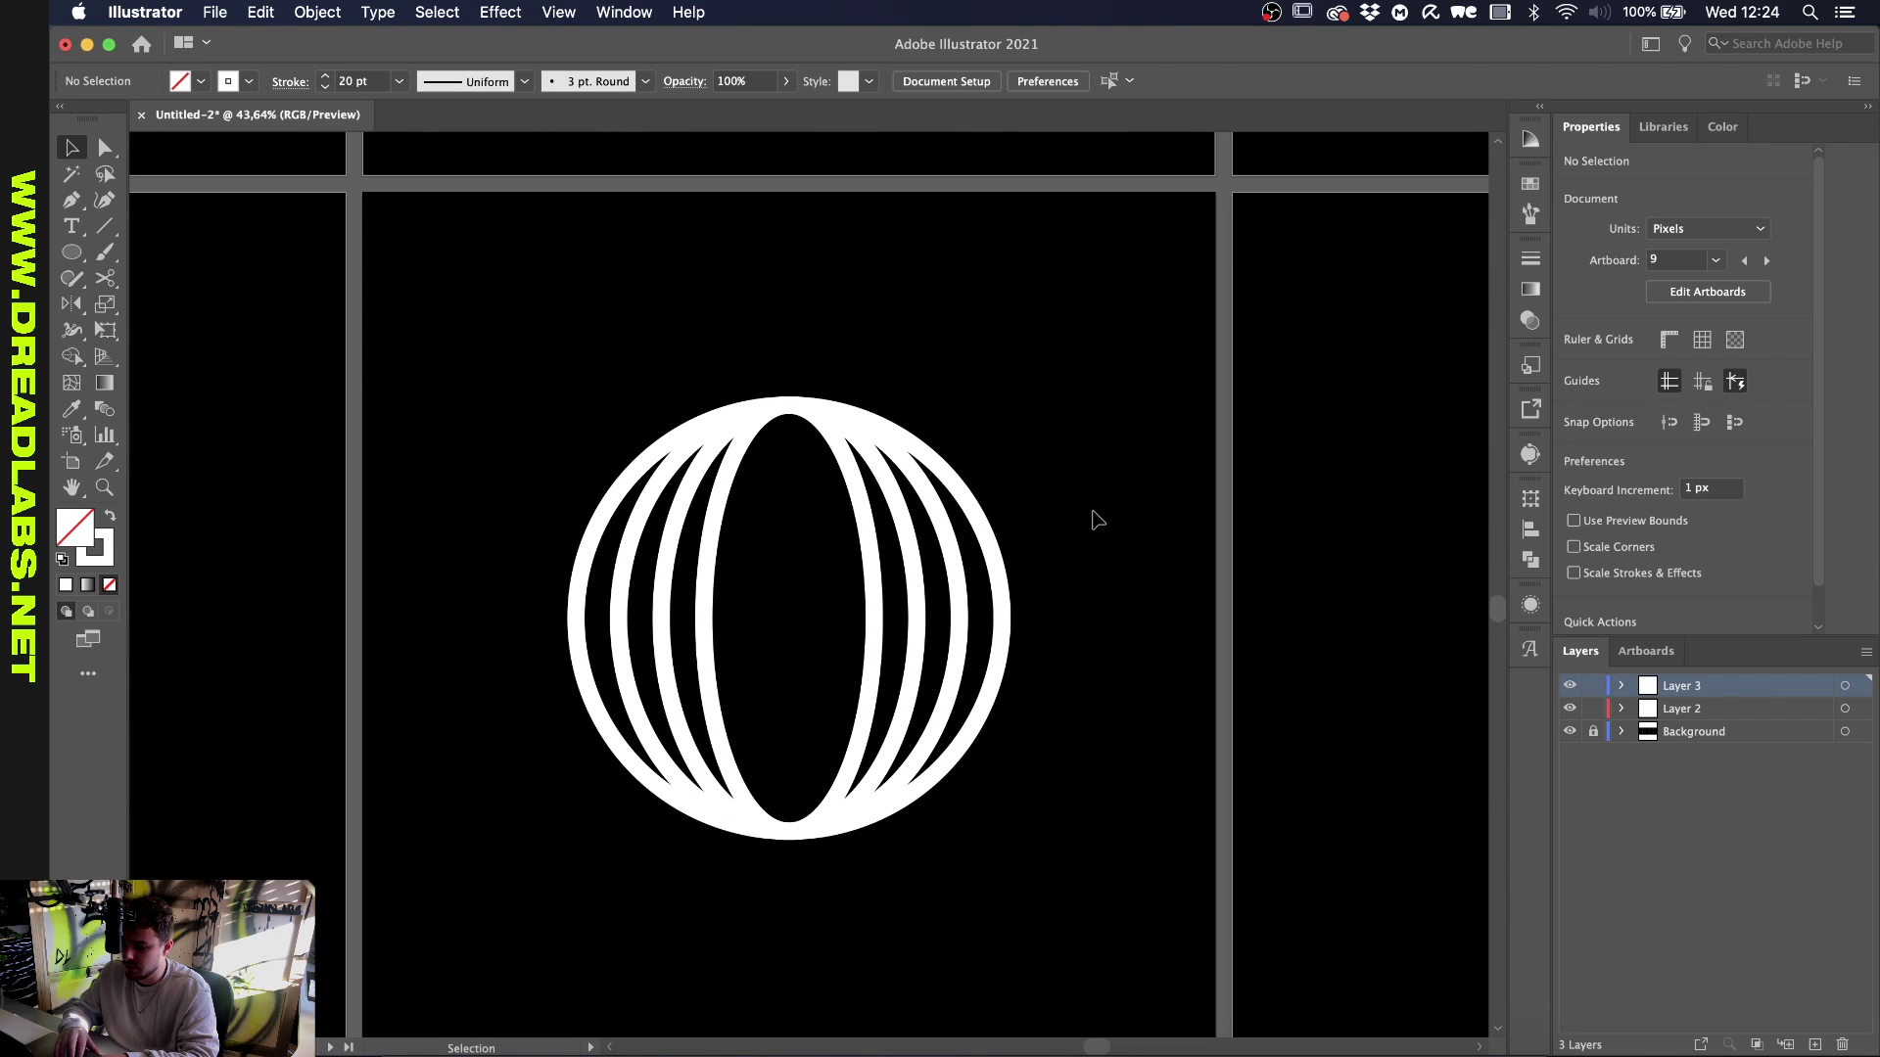
Delete one inner ellipse and draw a horizontal line across the globe's centre
click(663, 638)
key(Delete)
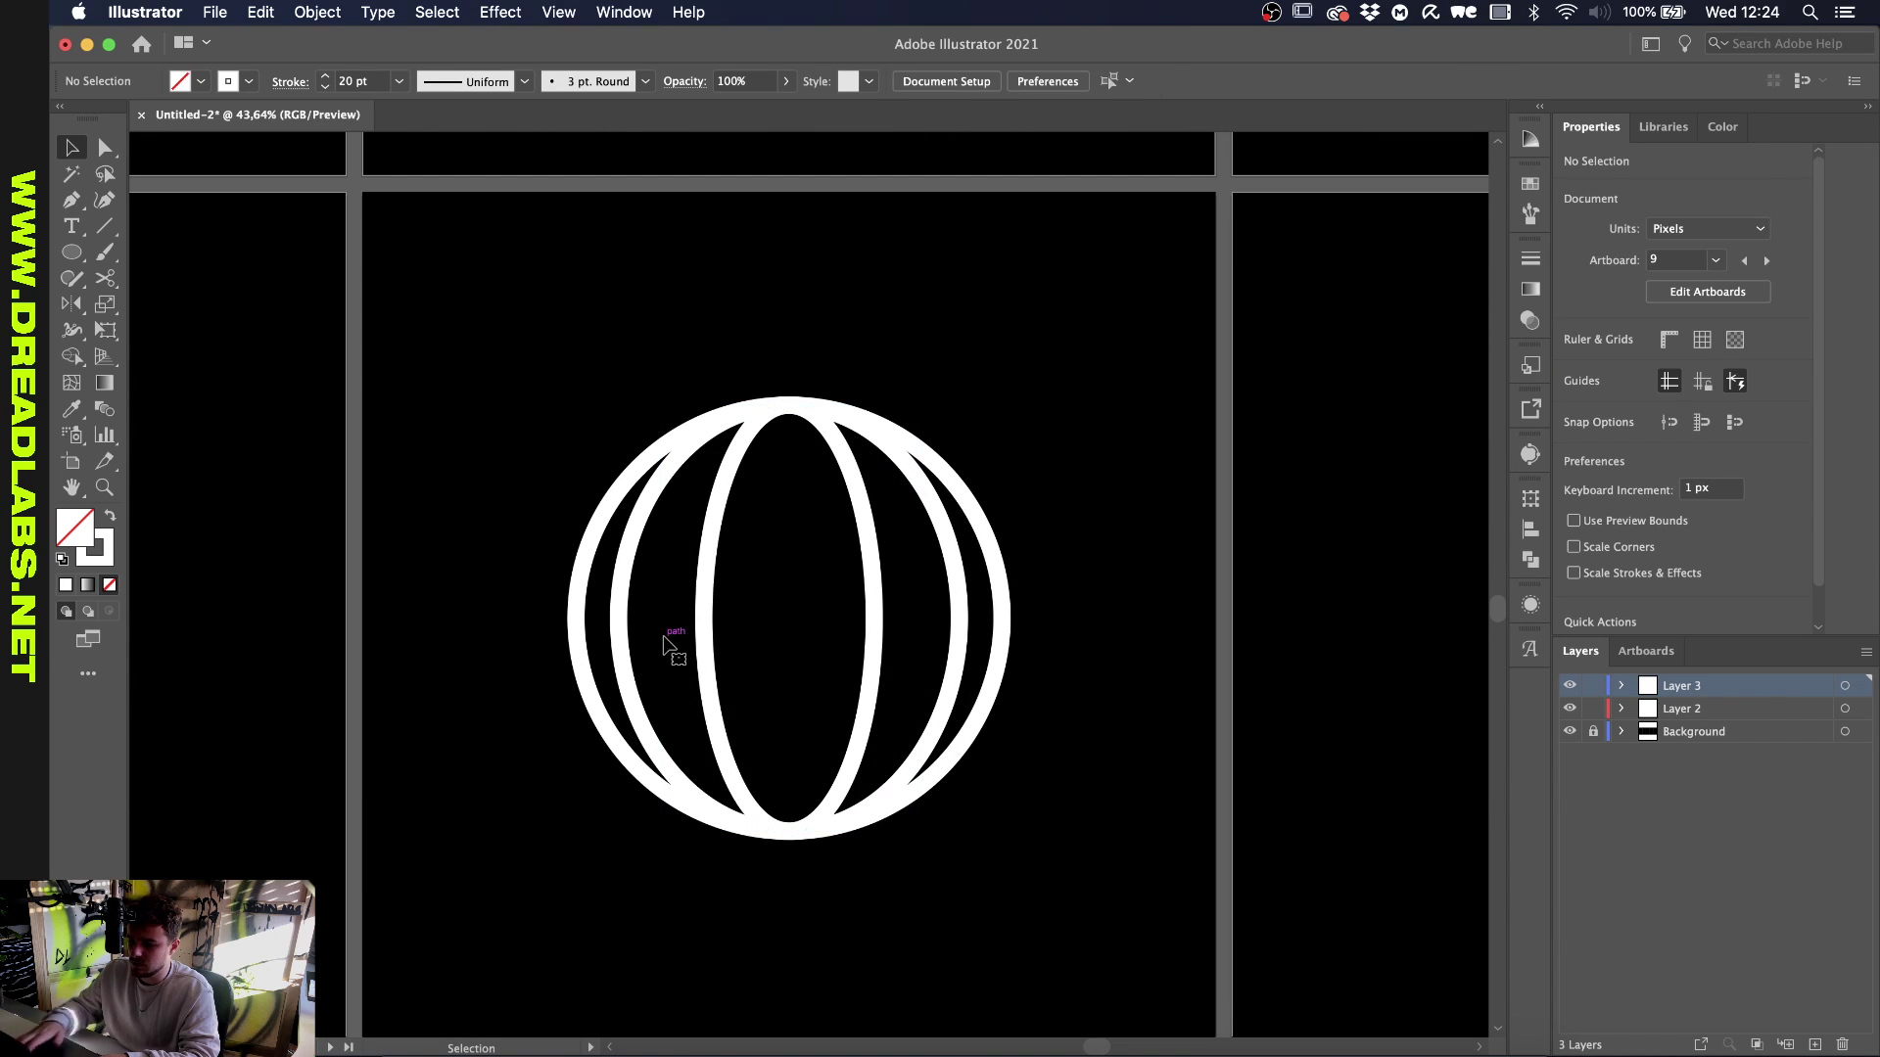
scroll(664, 646, up, 1)
key(p)
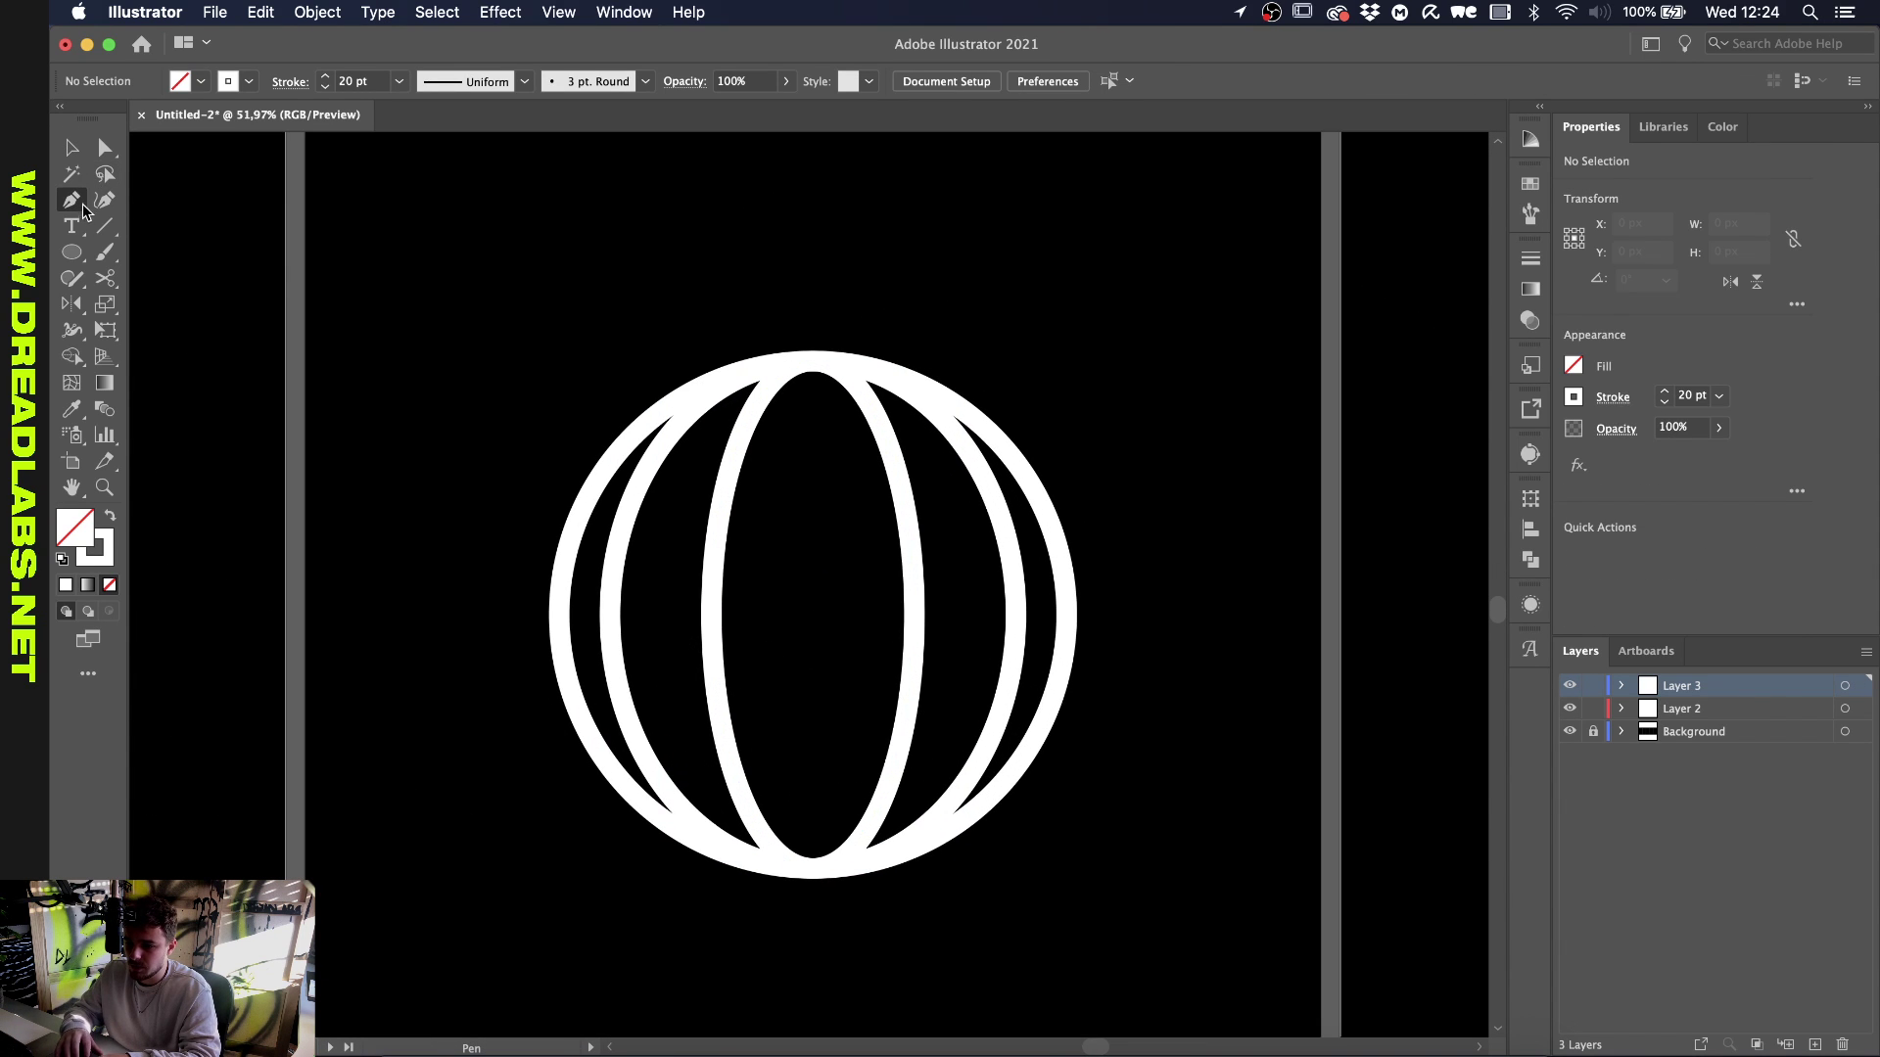
click(558, 614)
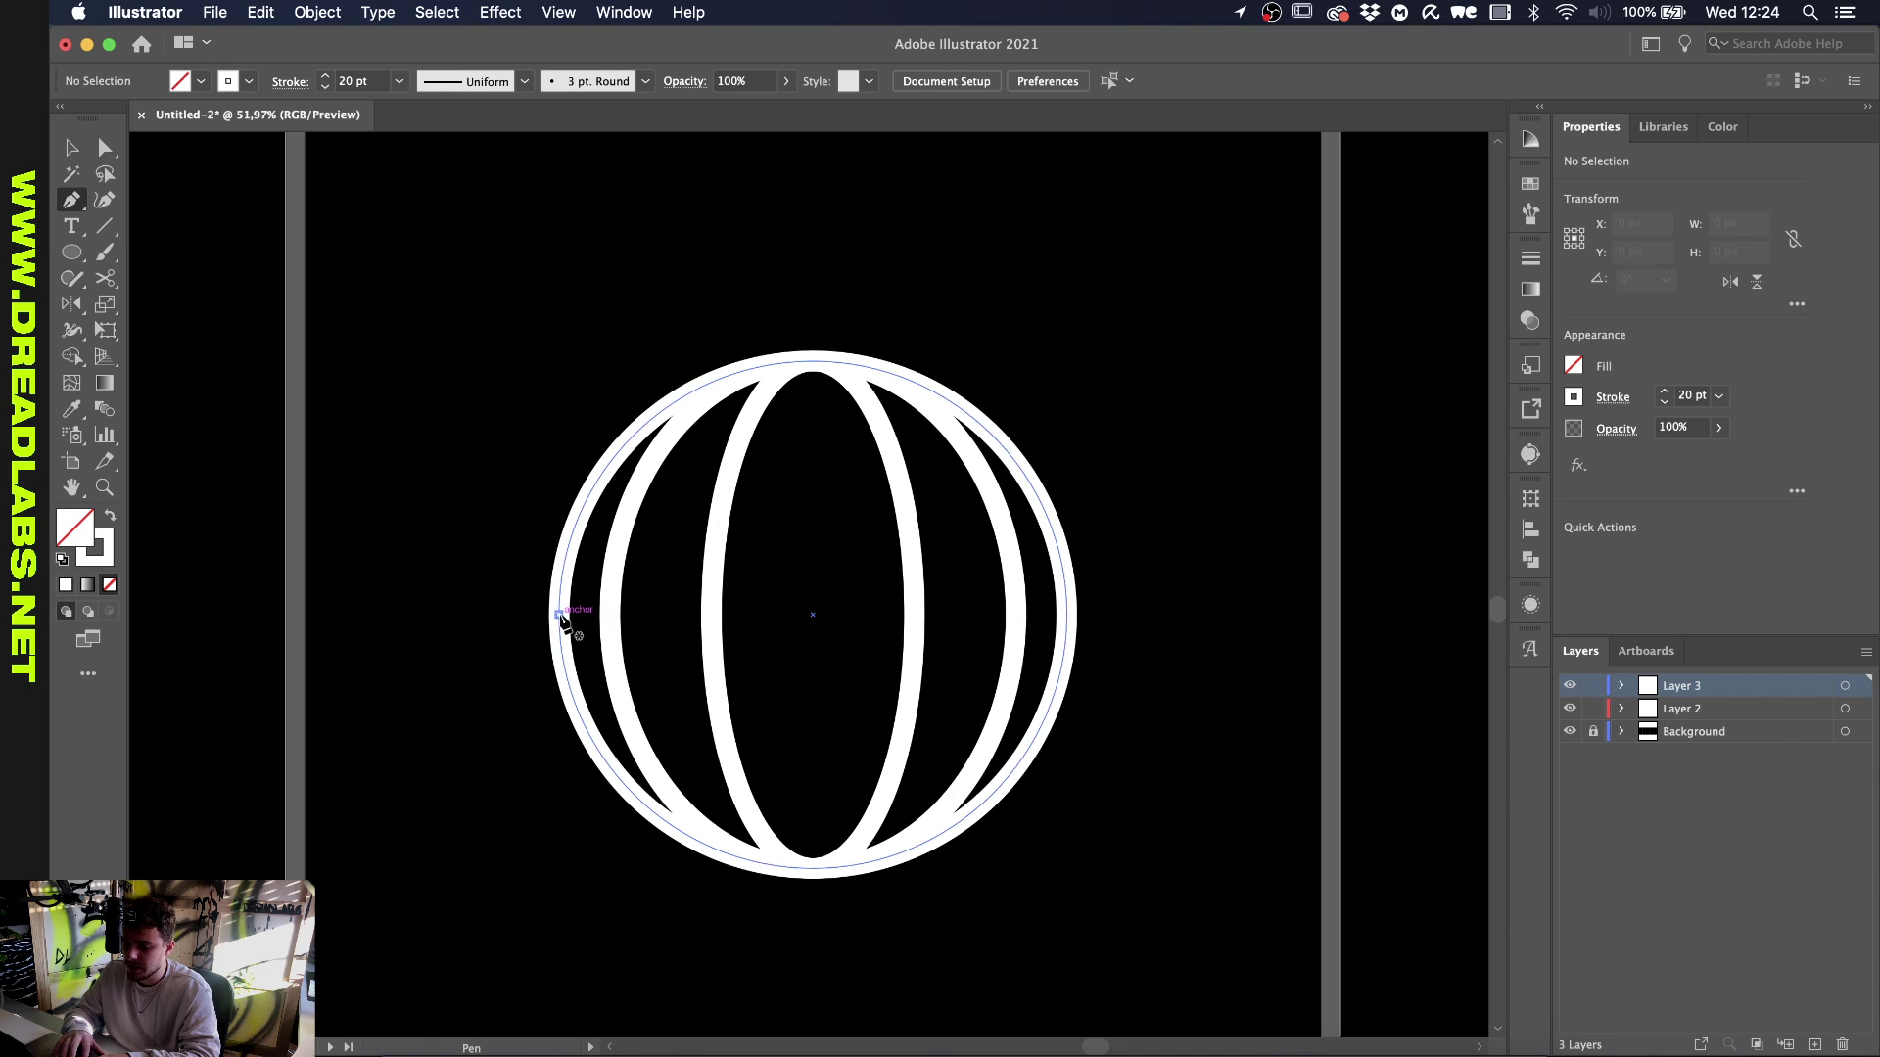
click(559, 615)
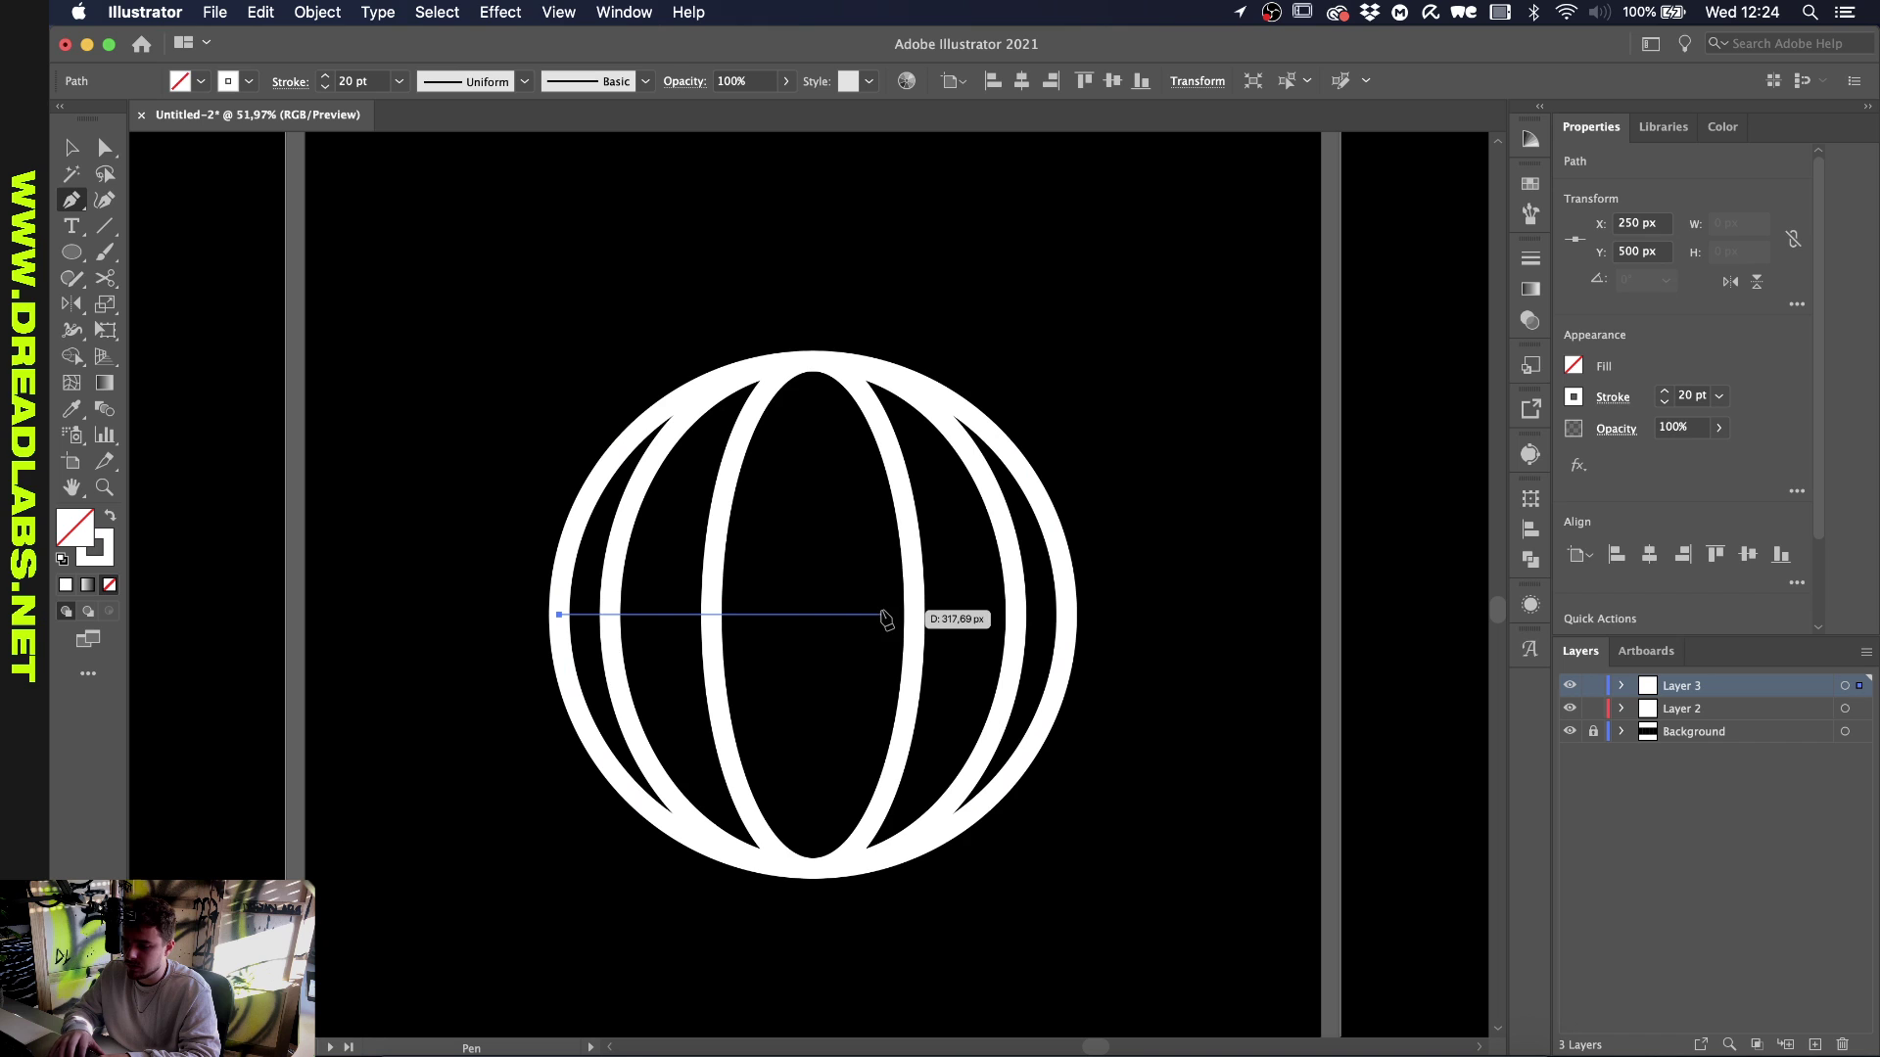
click(1068, 615)
key(v)
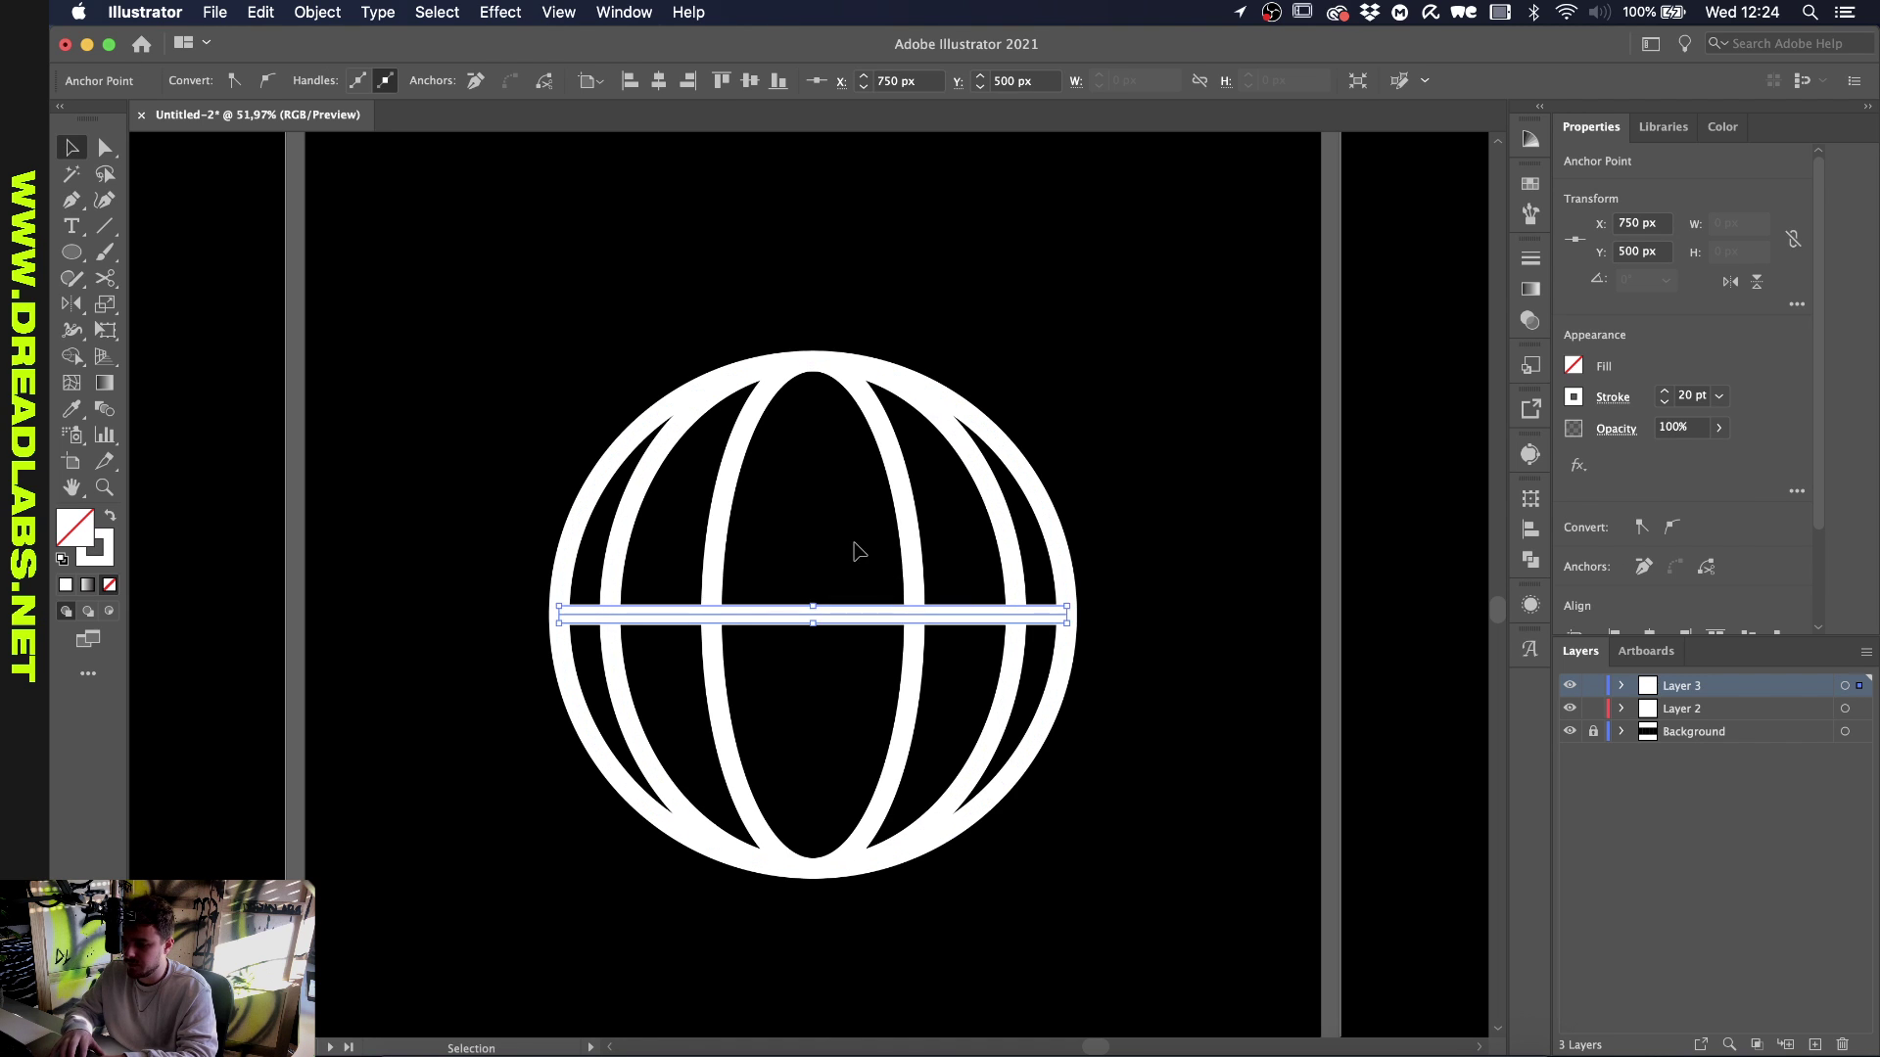
click(854, 544)
Draw a vertical line from the globe's top to its bottom
key(p)
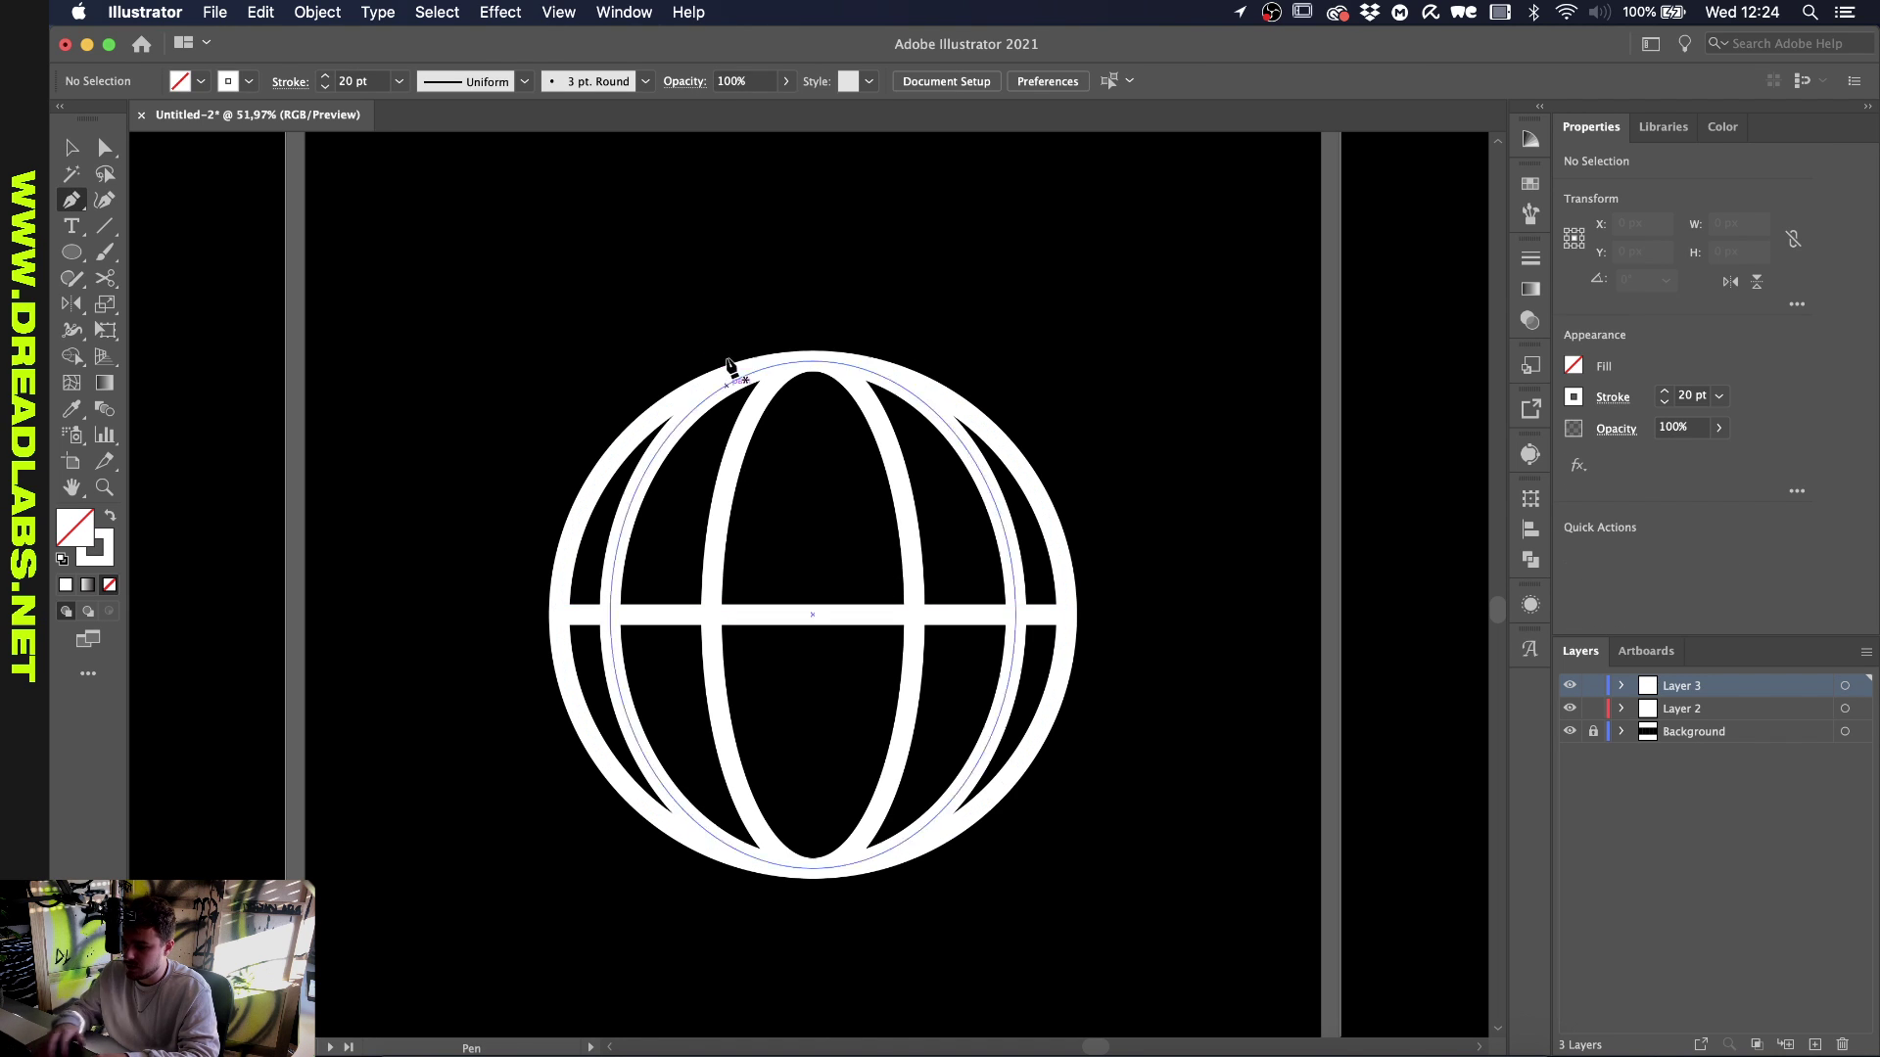
click(811, 362)
click(813, 868)
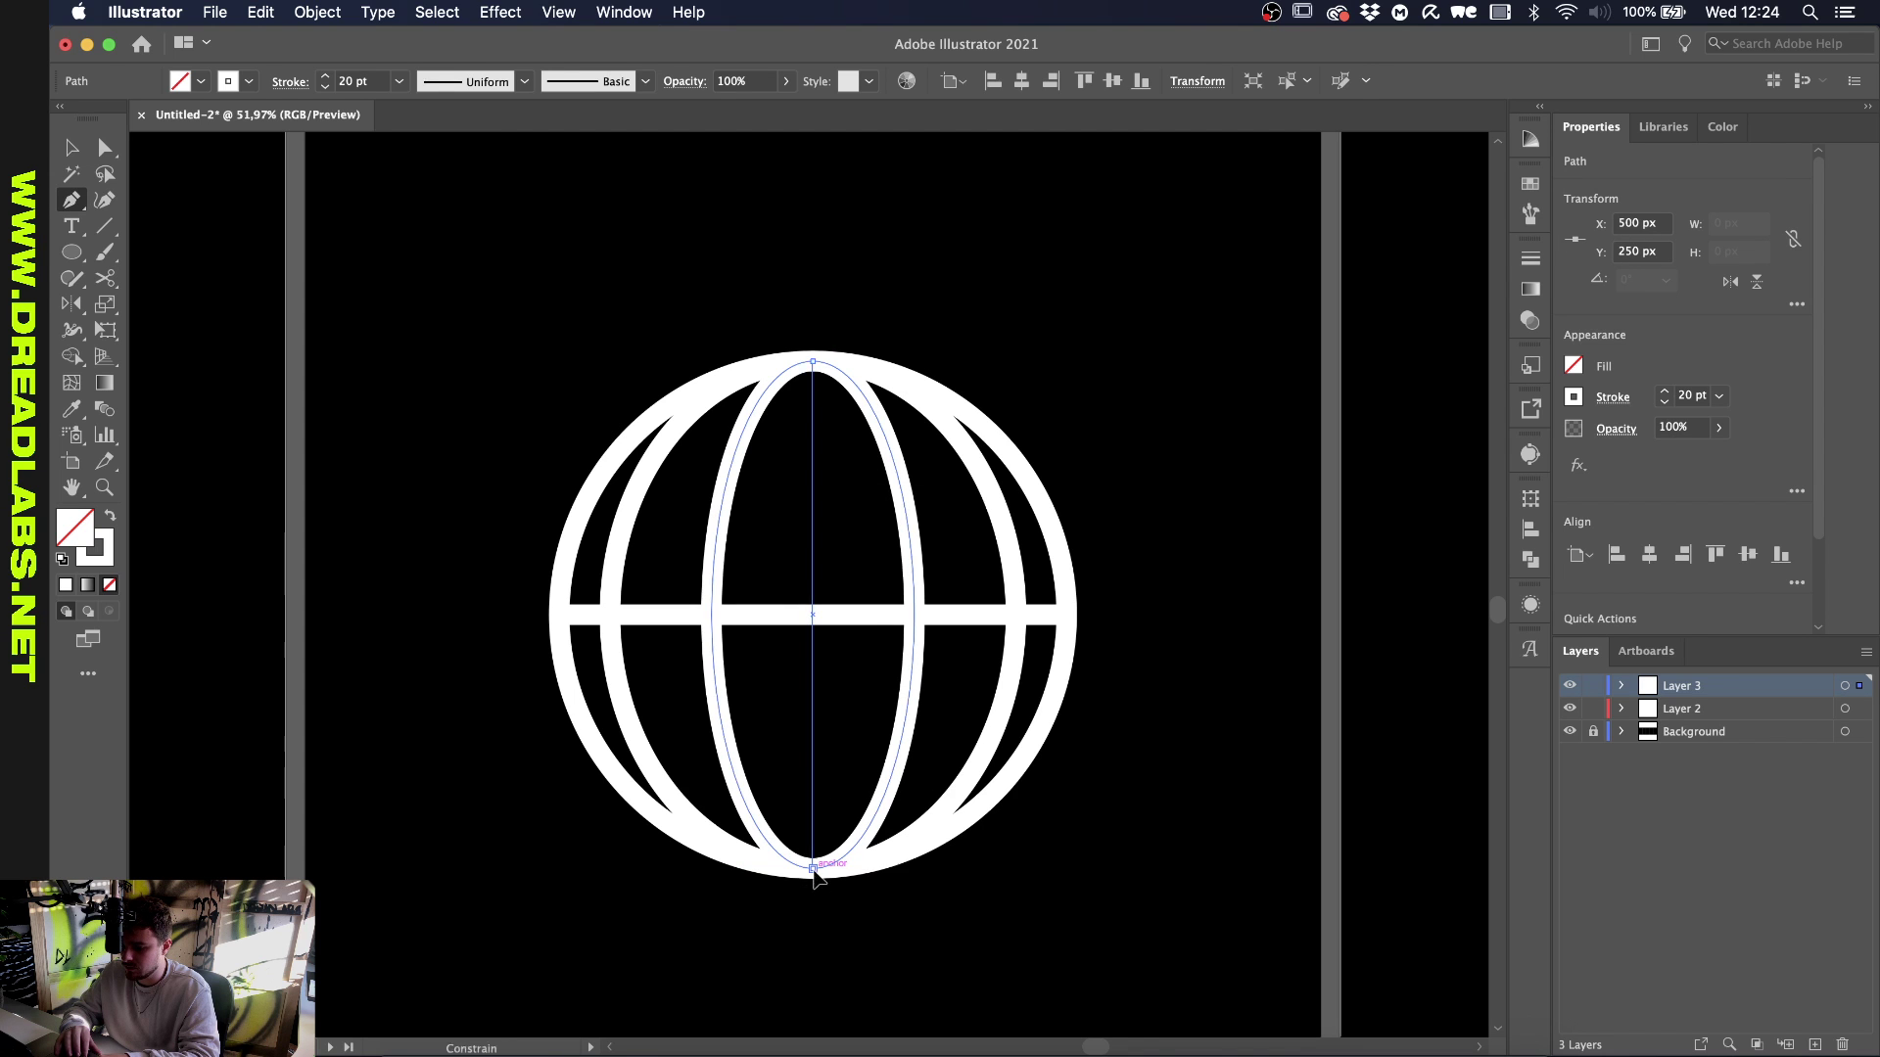
key(v)
click(843, 760)
scroll(848, 755, down, 2)
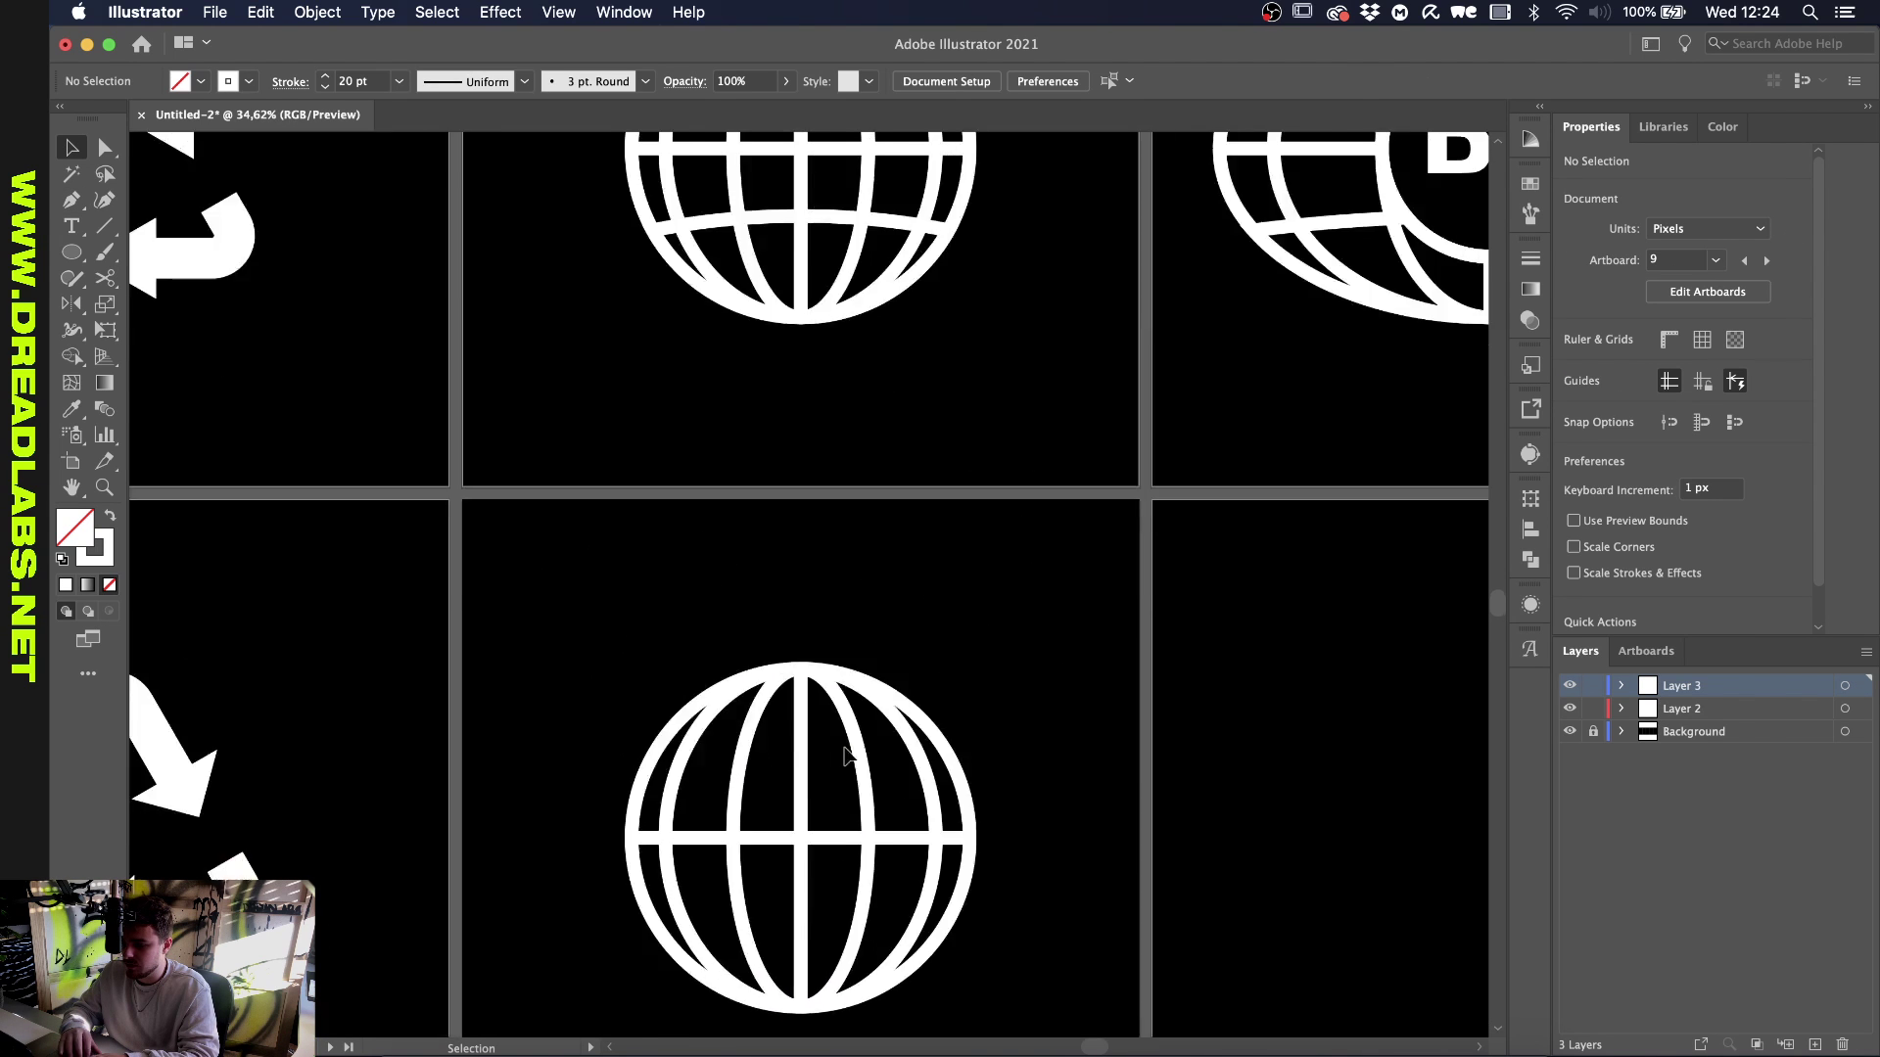
Draw a wide ellipse over the globe's top and centre it horizontally on the artboard
scroll(848, 756, up, 2)
scroll(847, 756, down, 3)
scroll(848, 755, up, 2)
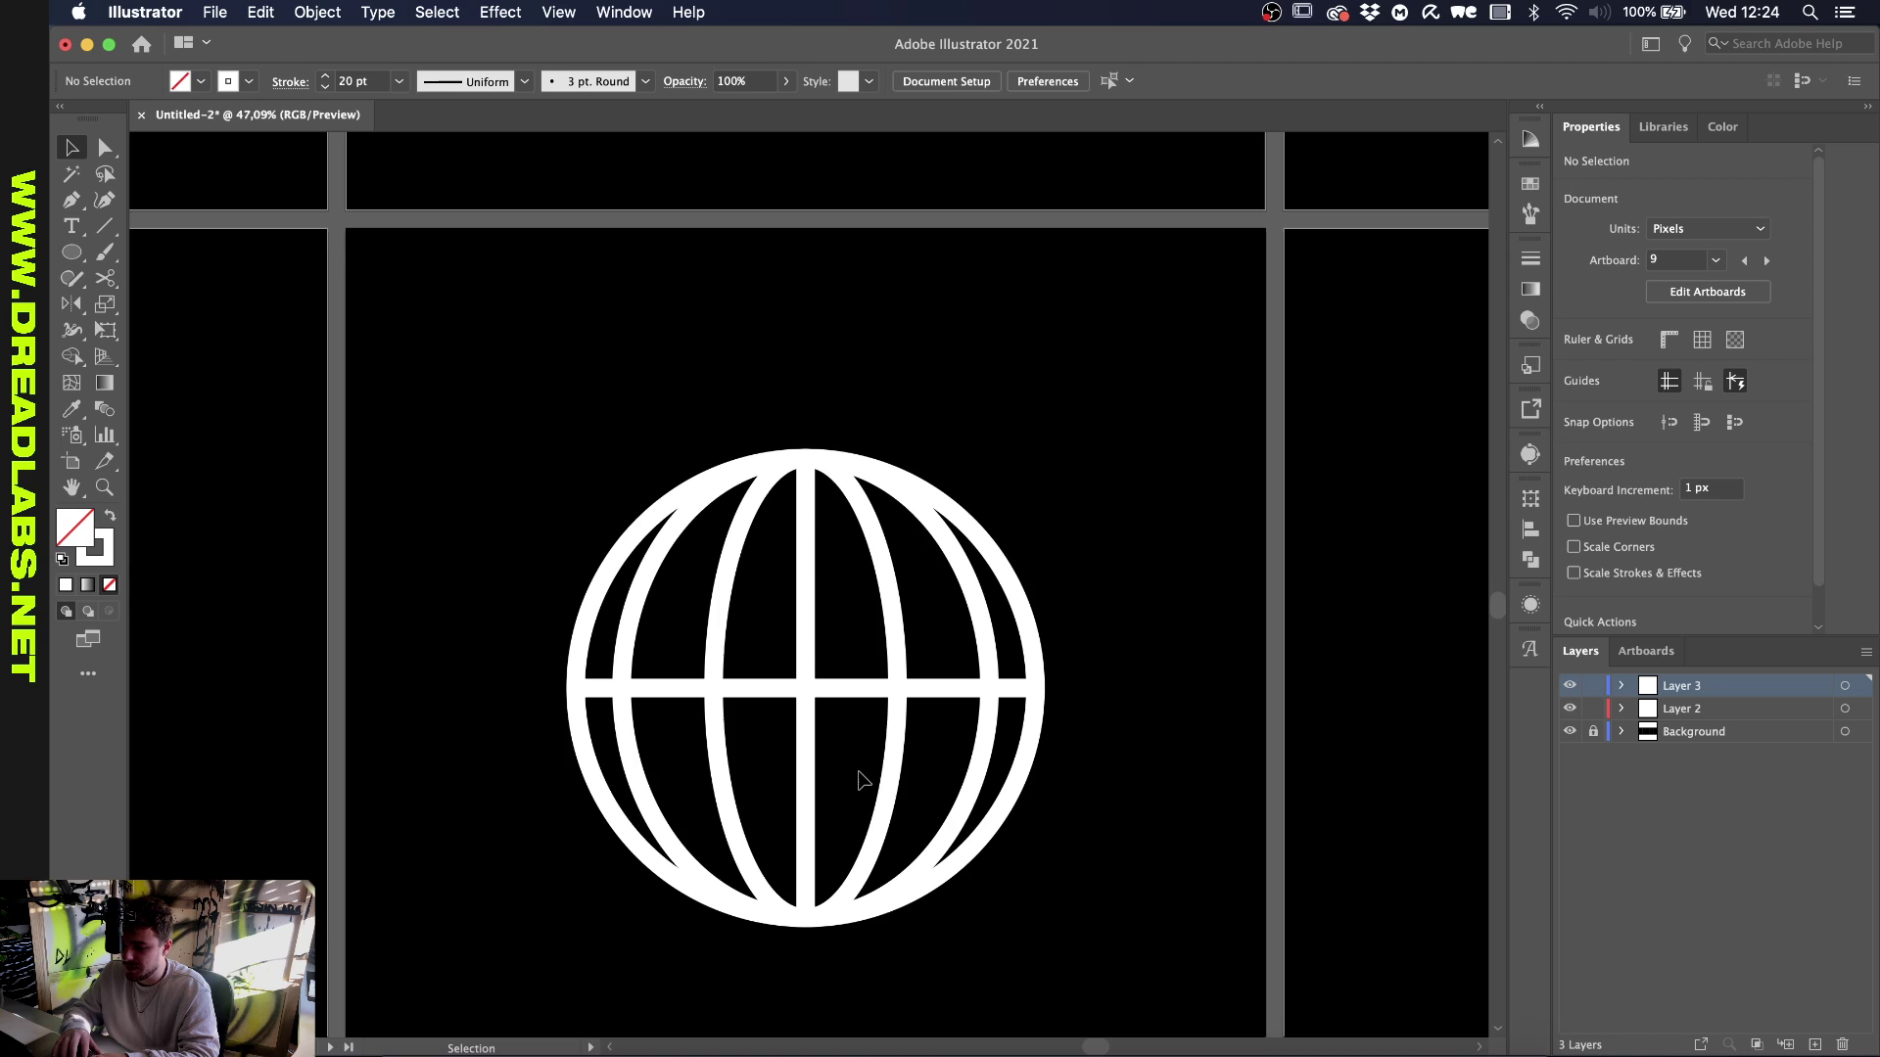
scroll(868, 775, down, 2)
key(l)
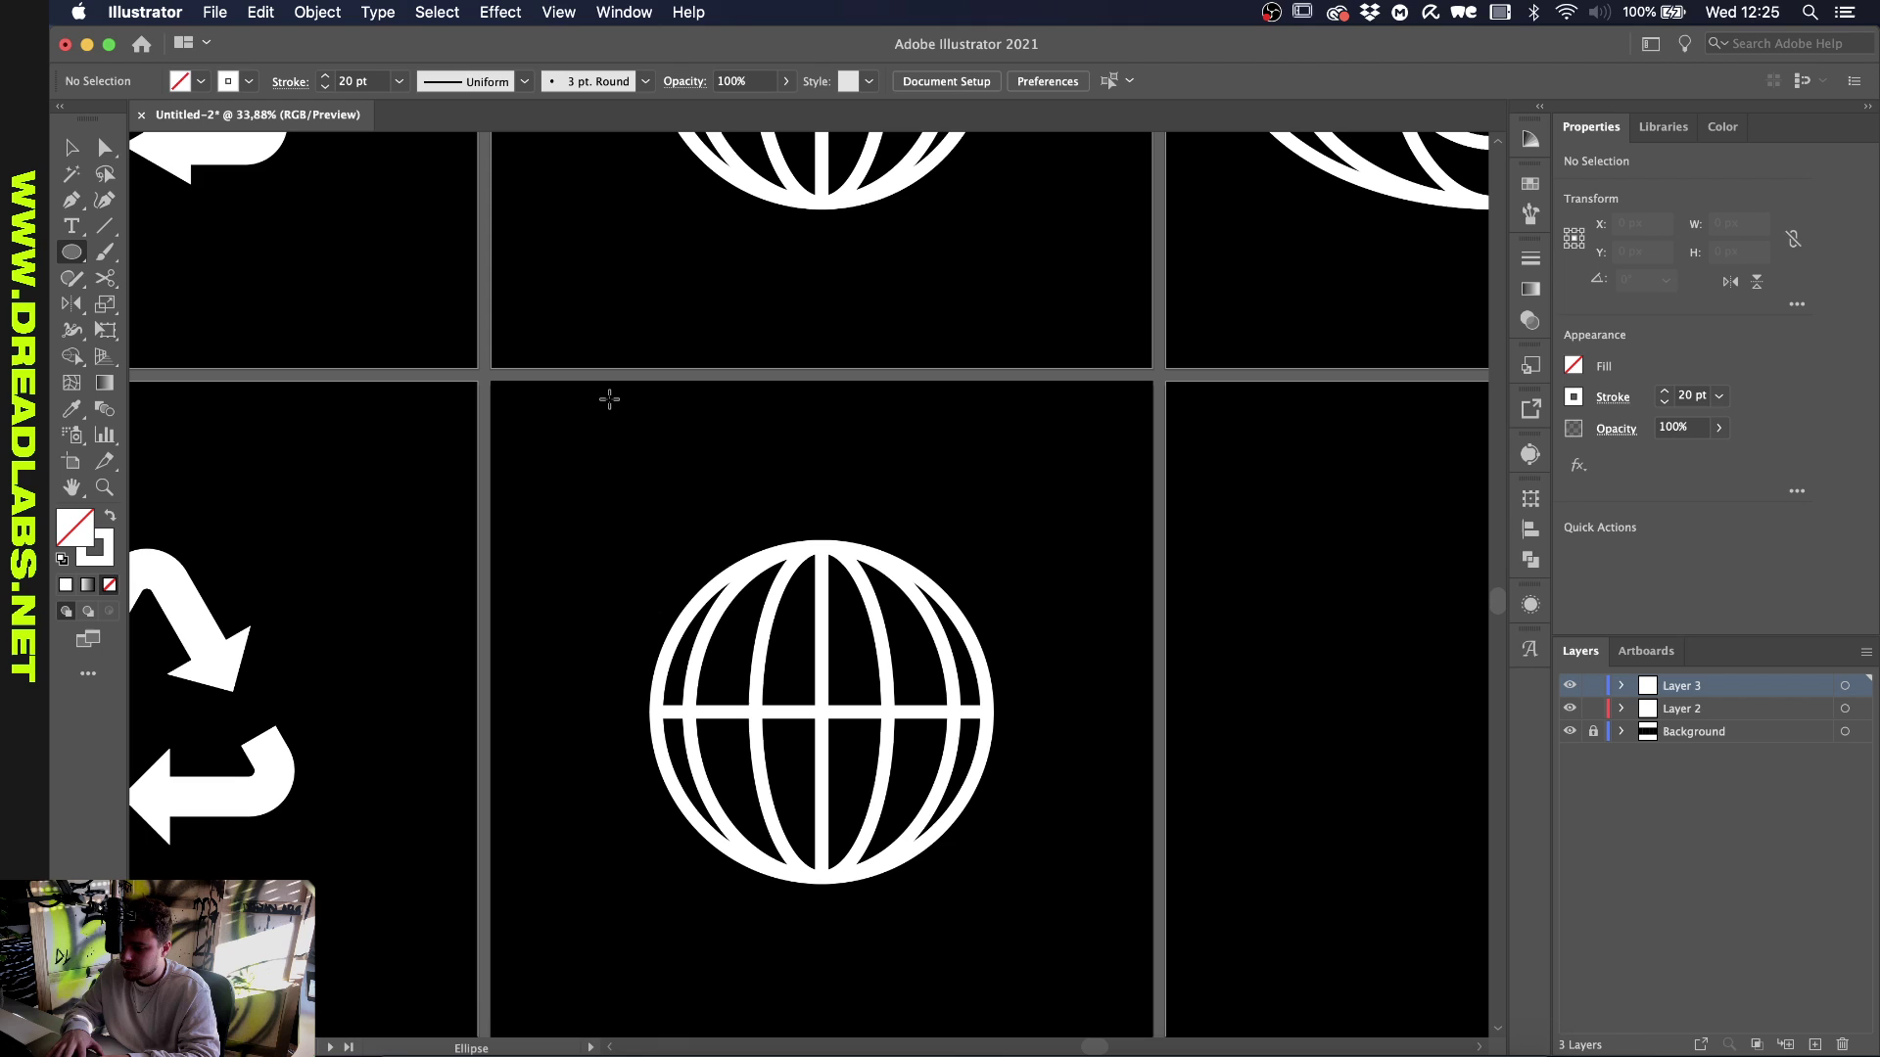
drag(599, 395, 1075, 630)
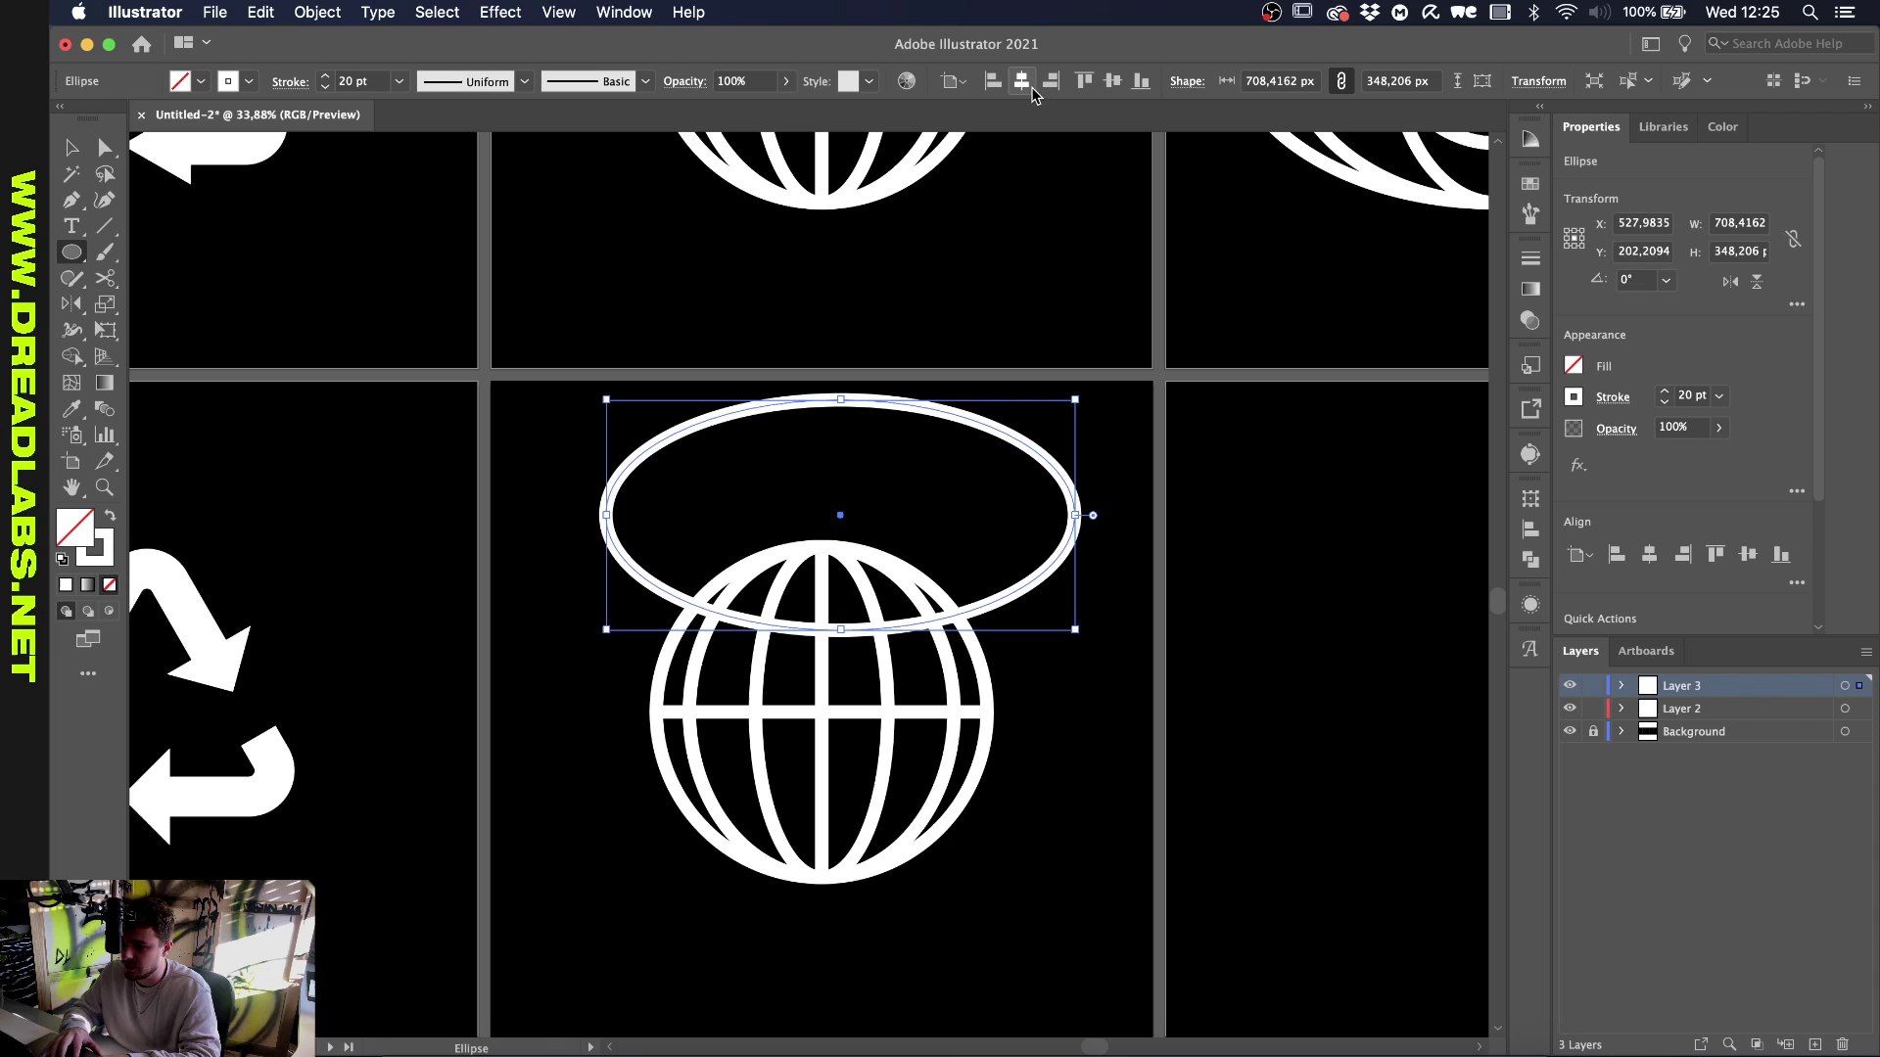
click(1021, 86)
key(v)
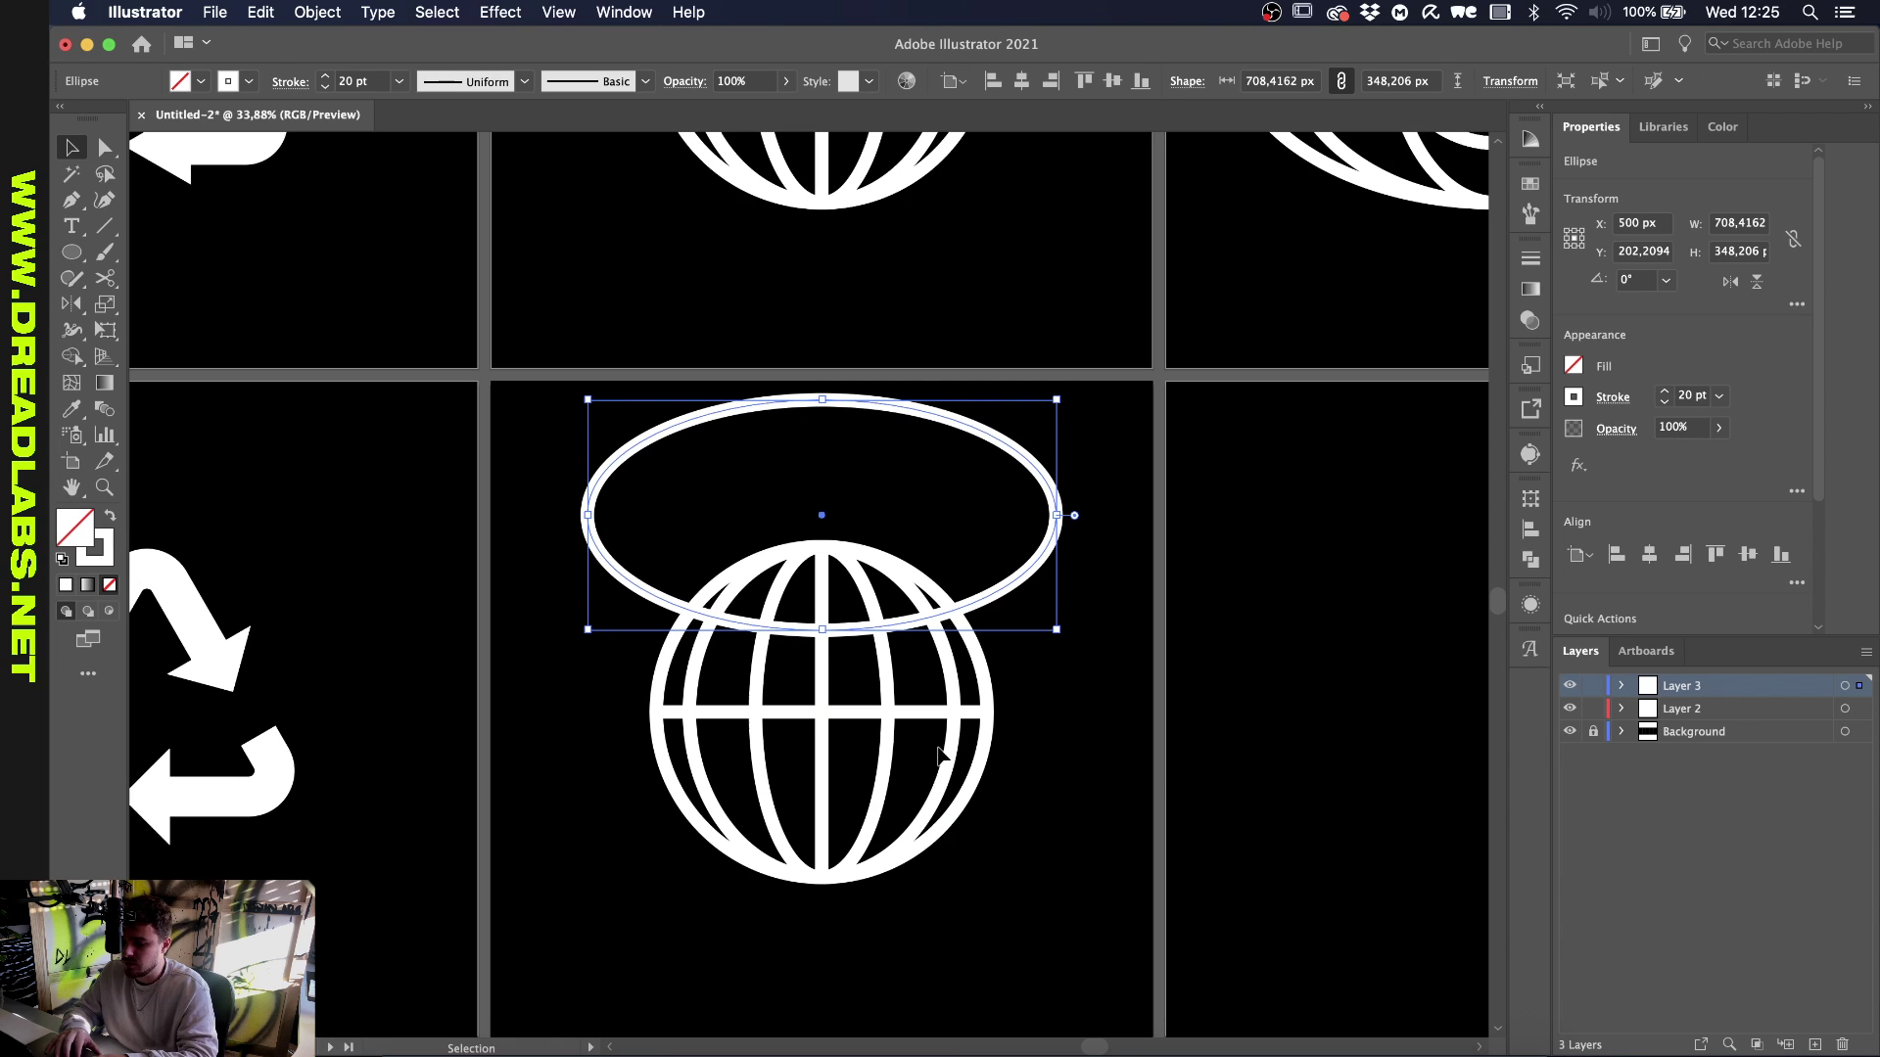
click(627, 873)
Nudge the top ellipse down and flatten it vertically to about 708 × 308 px
scroll(623, 870, up, 2)
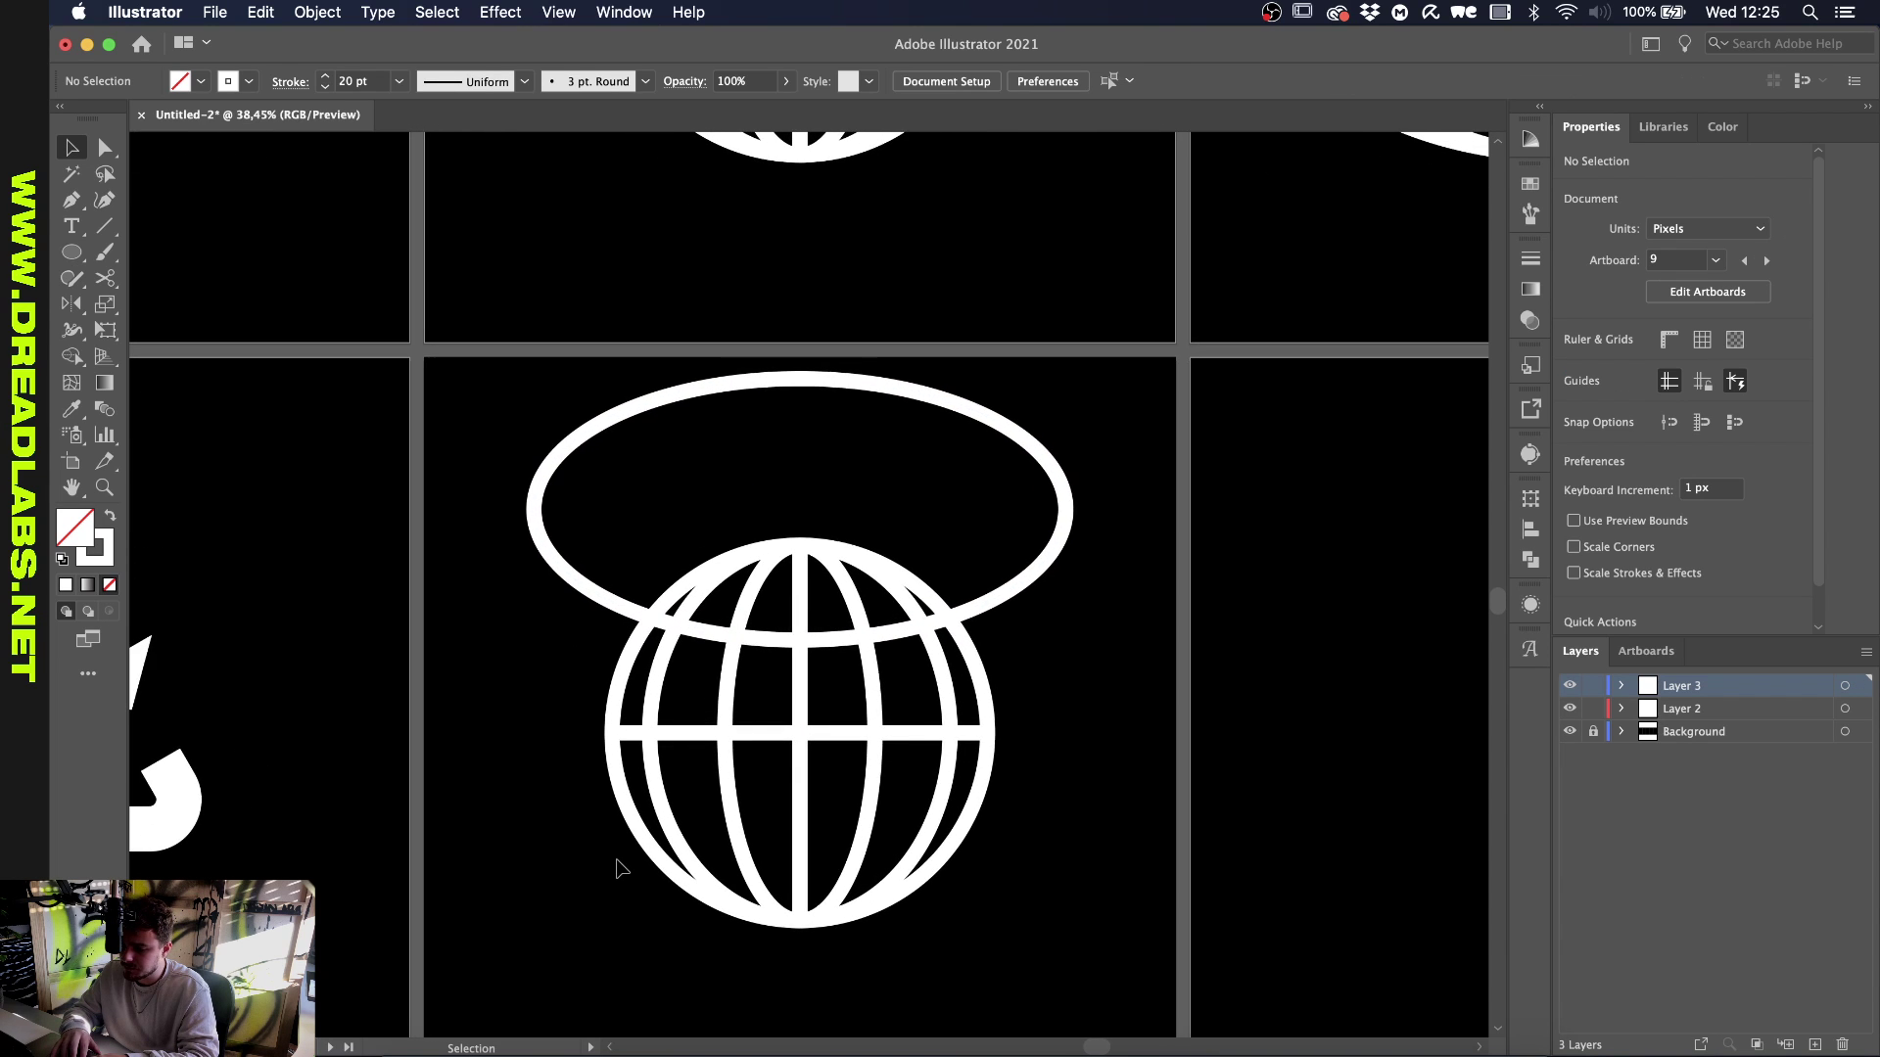
scroll(627, 855, down, 3)
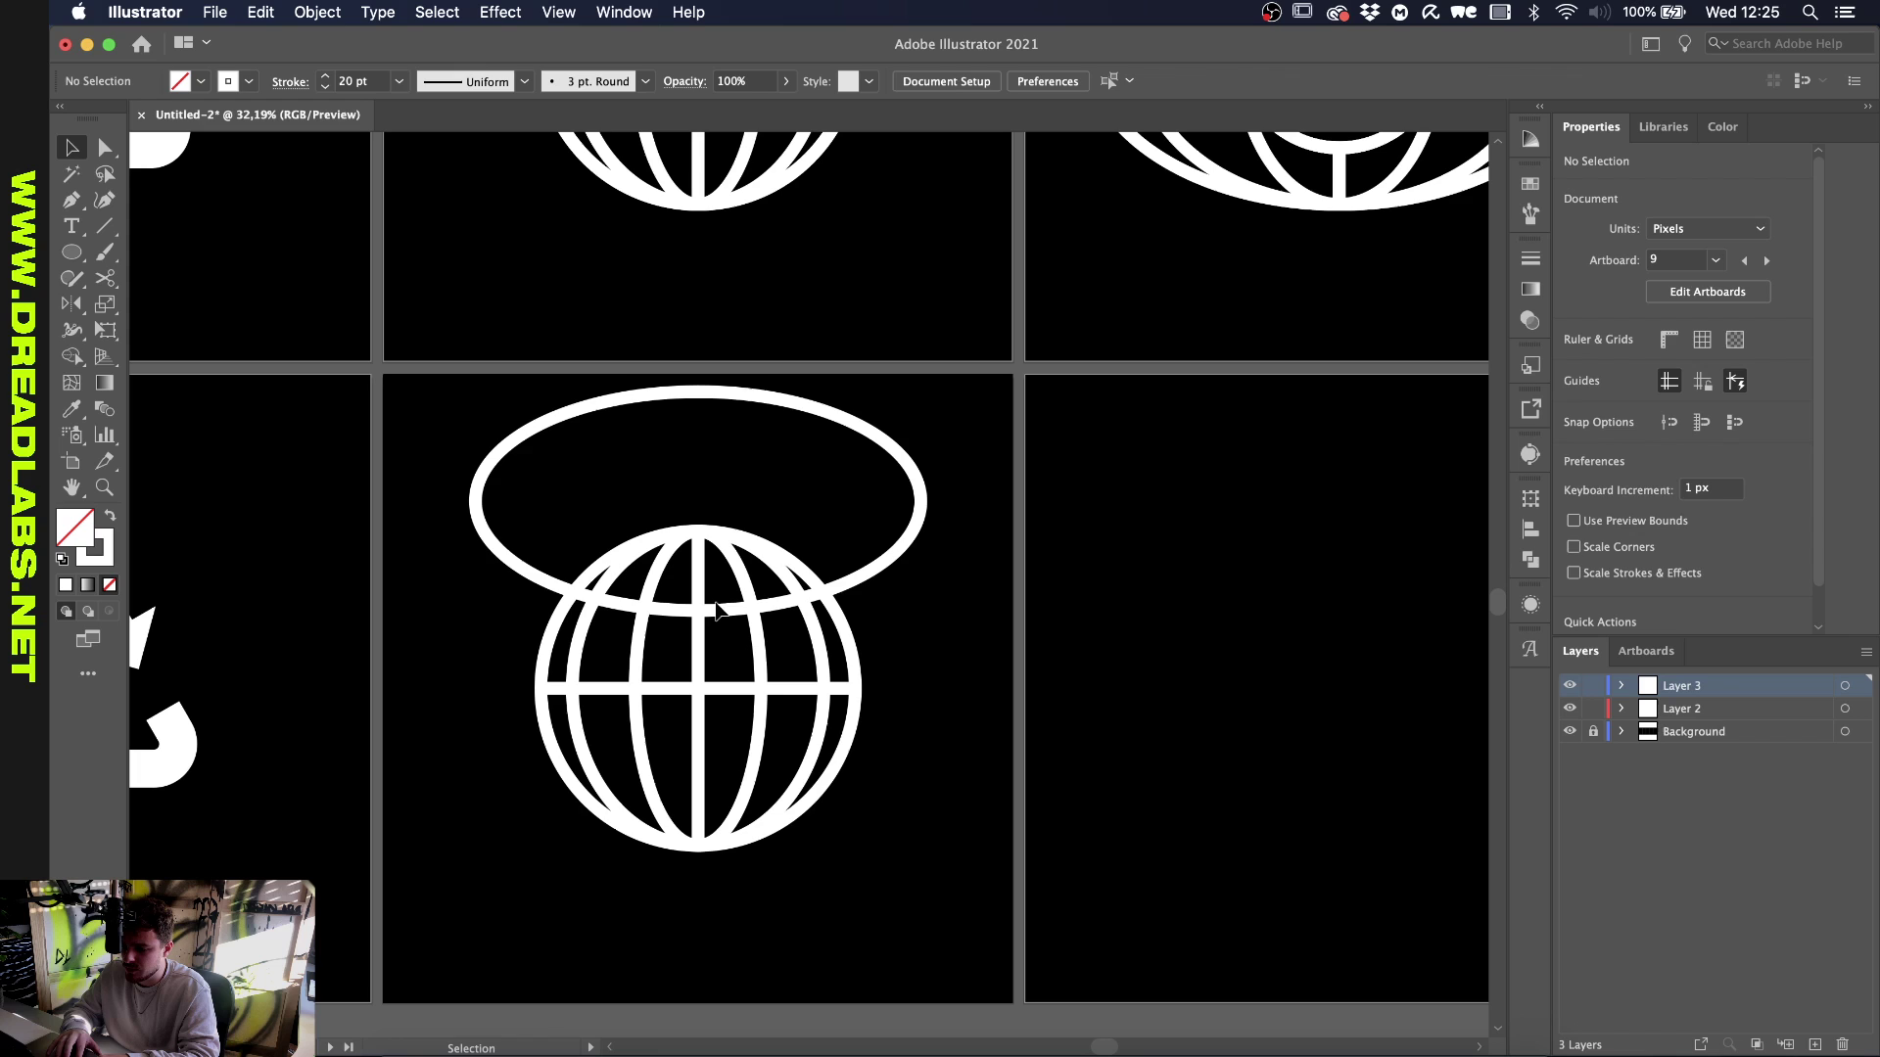
click(722, 613)
key(shift+Down)
key(shift+Down)
key(shift+Down)
key(shift+Down)
key(shift+Down)
key(shift+Down)
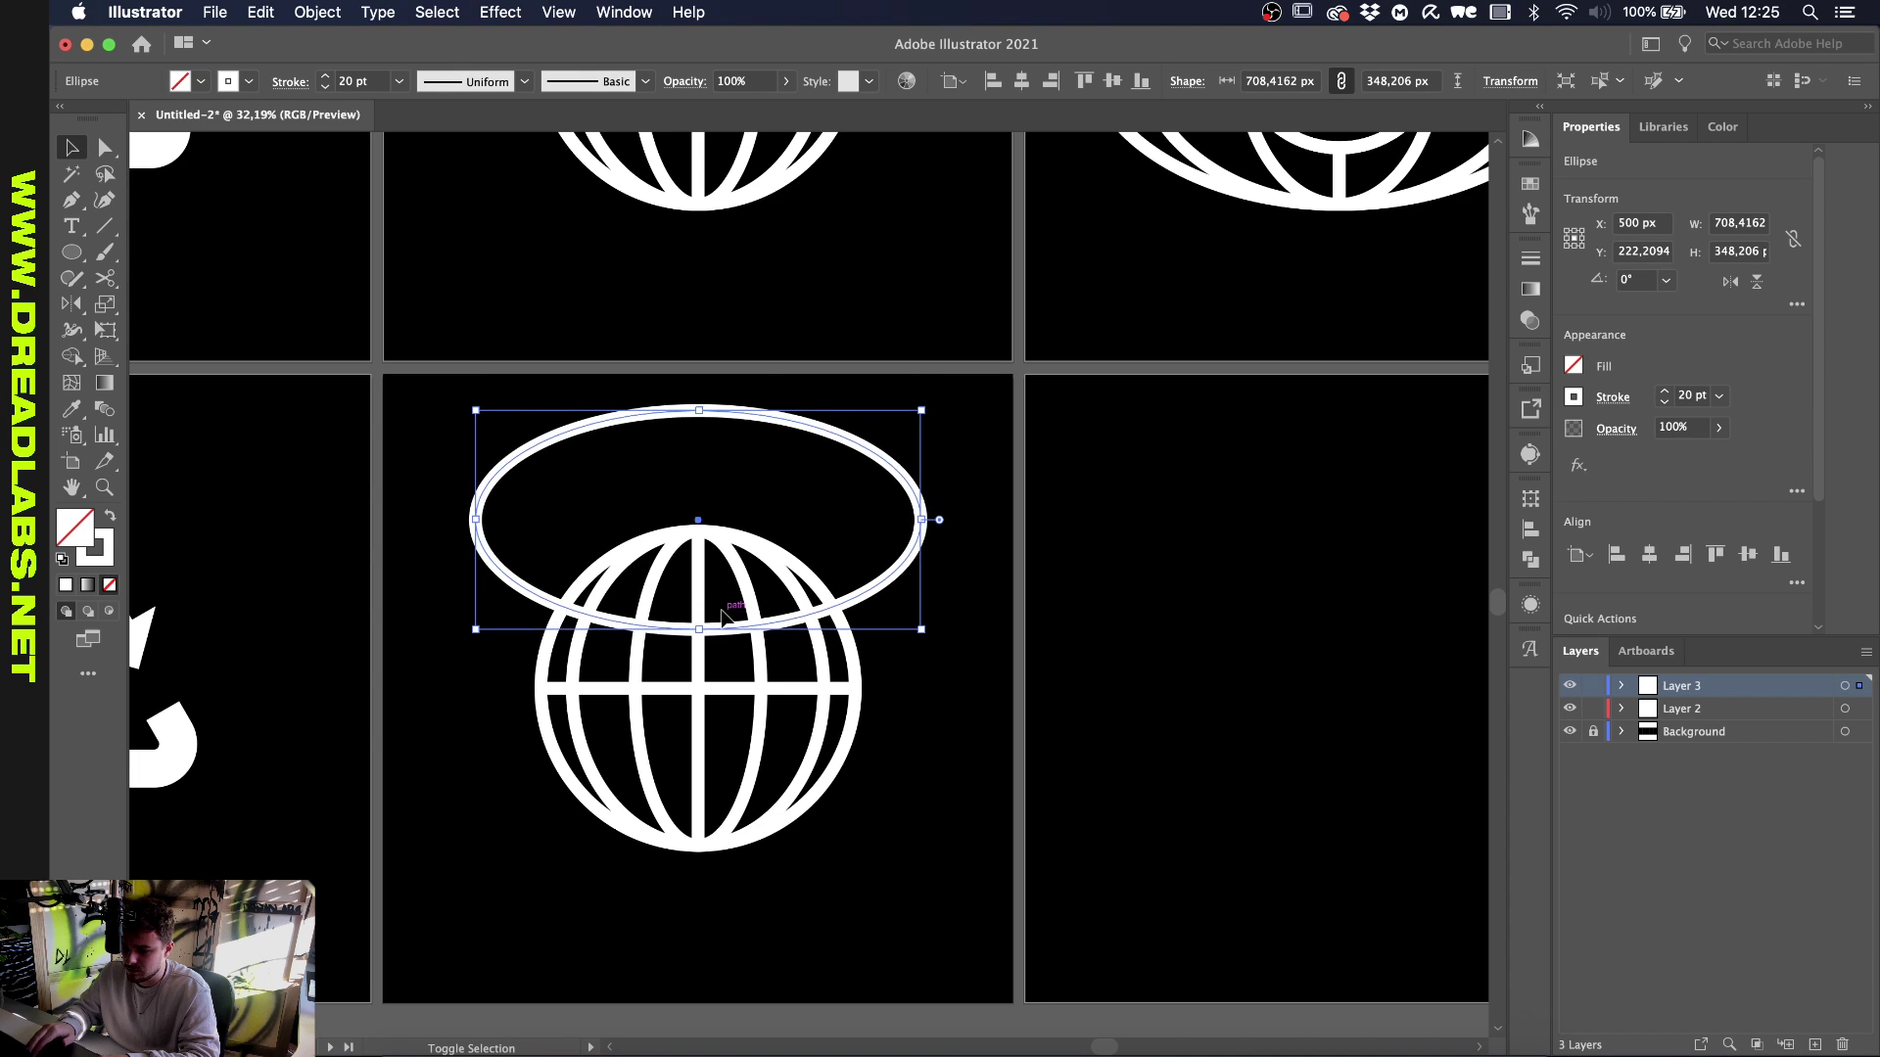
drag(699, 629, 699, 614)
click(954, 707)
click(714, 424)
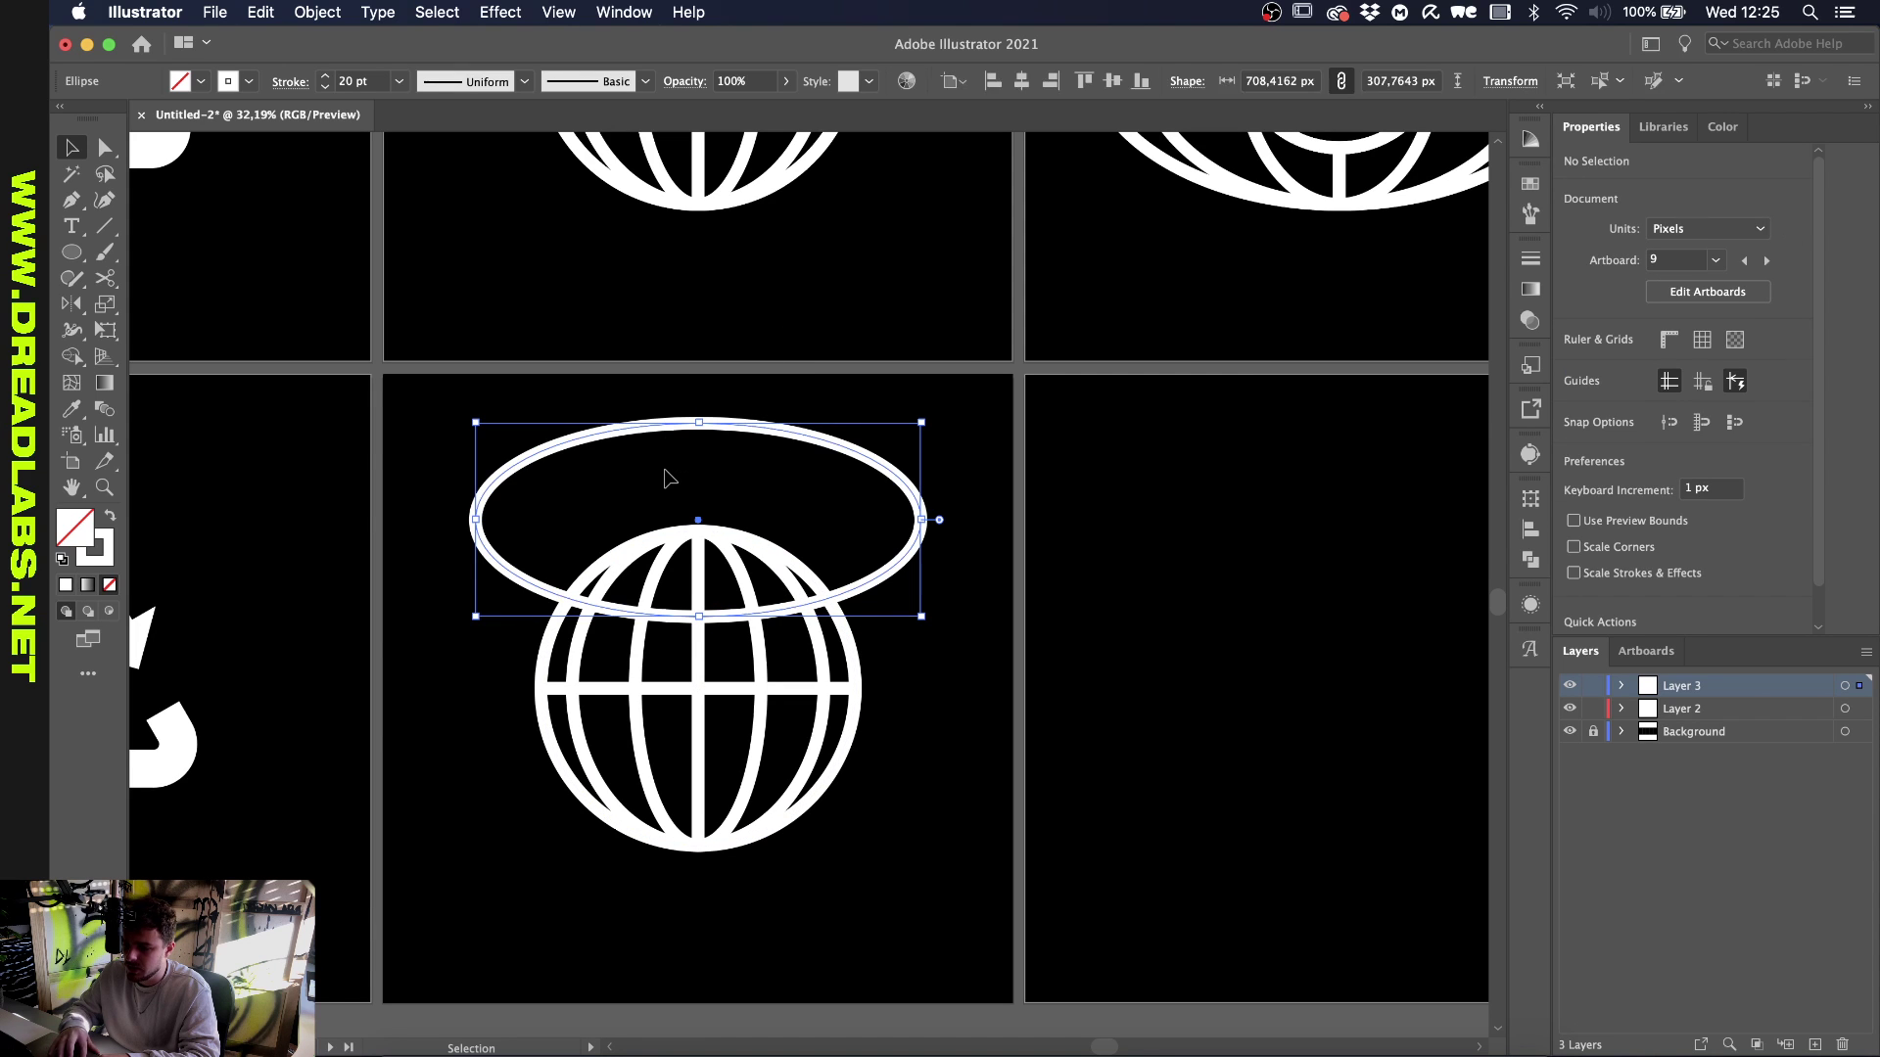
key(o)
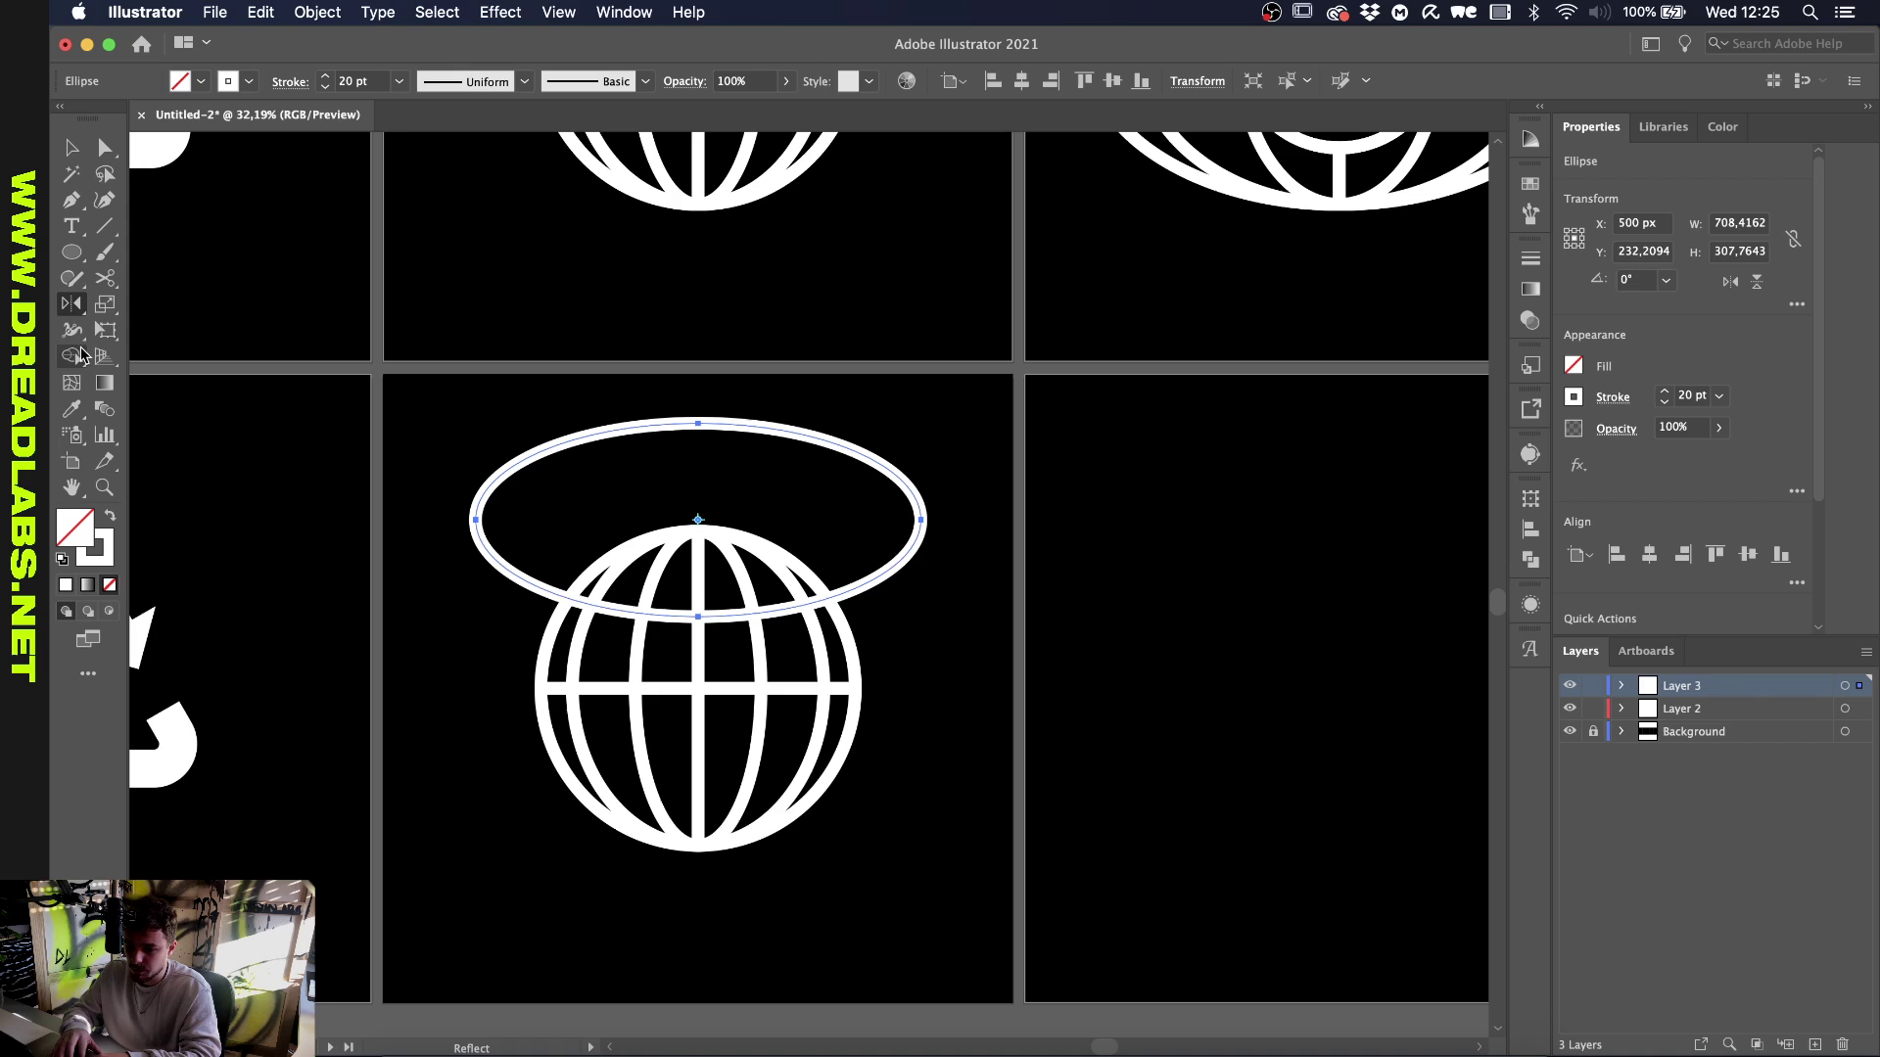
Mirror a copy of the ellipse below the globe across its horizontal line
click(538, 688)
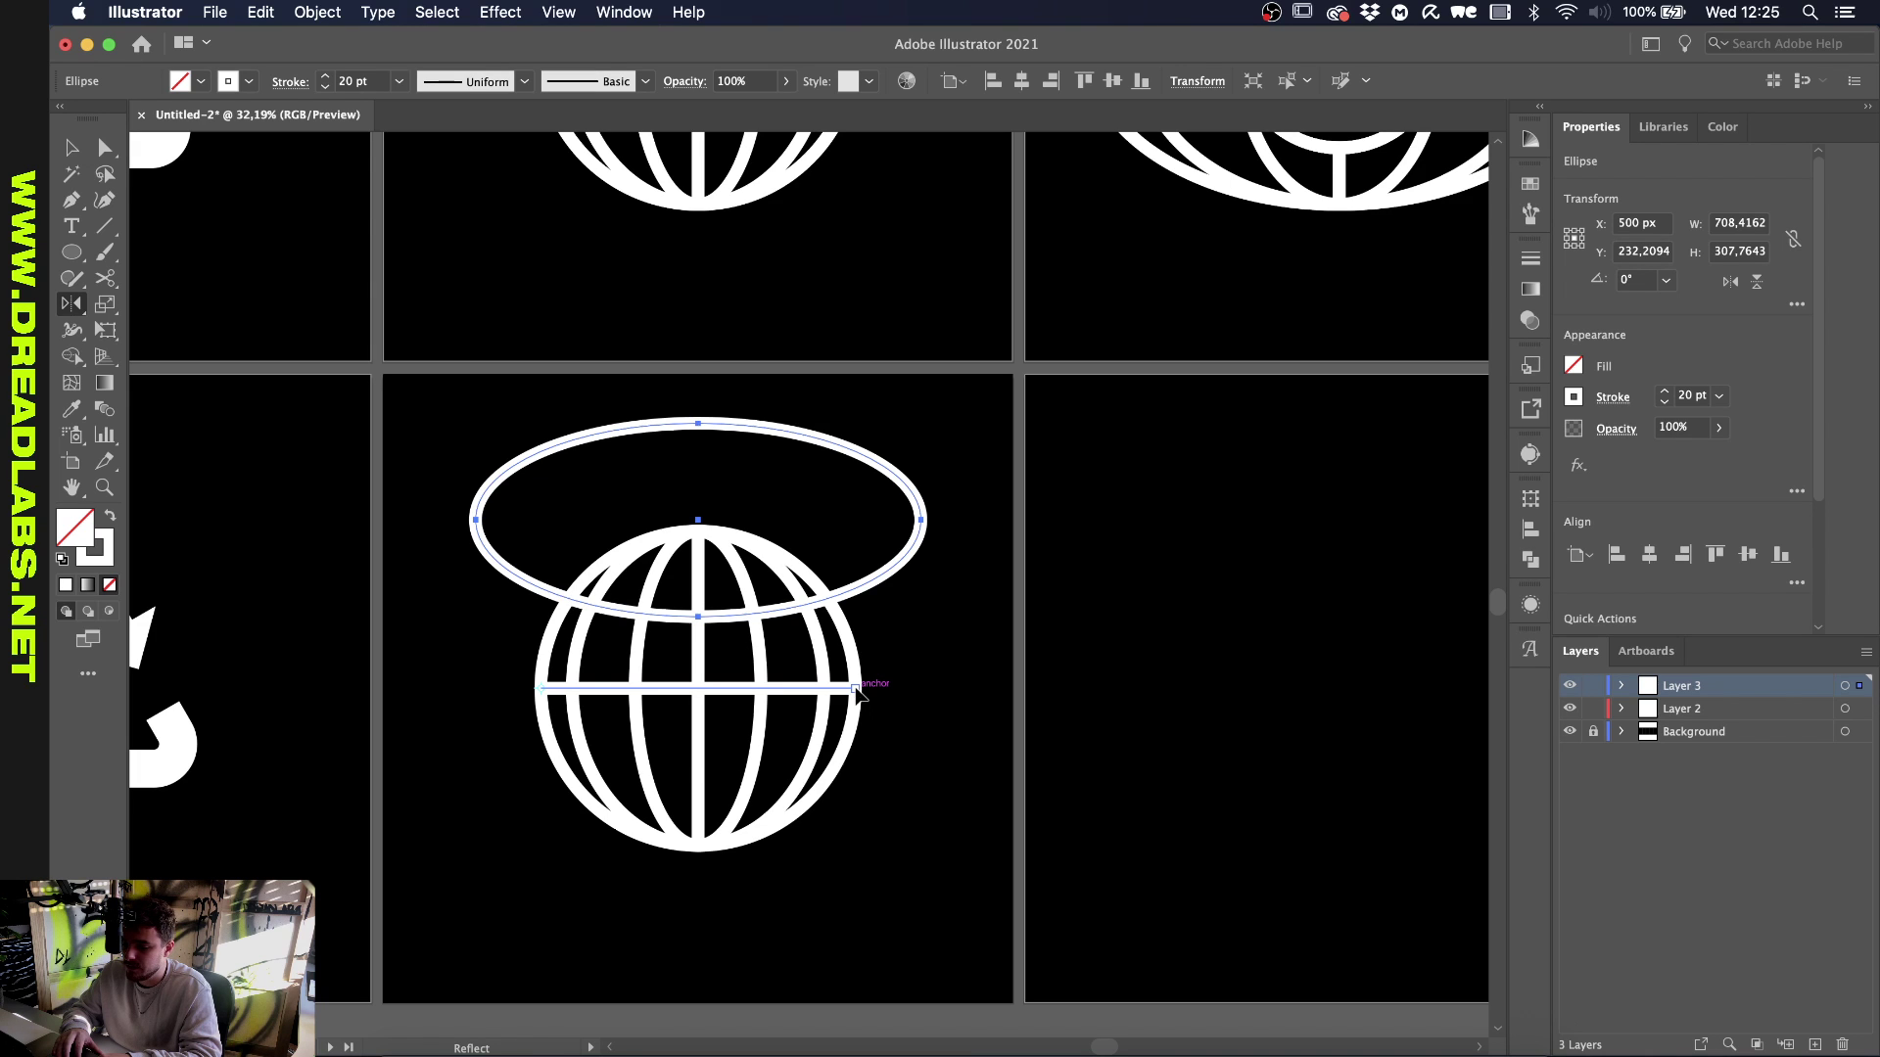
drag(856, 690, 858, 692)
key(v)
scroll(902, 686, down, 2)
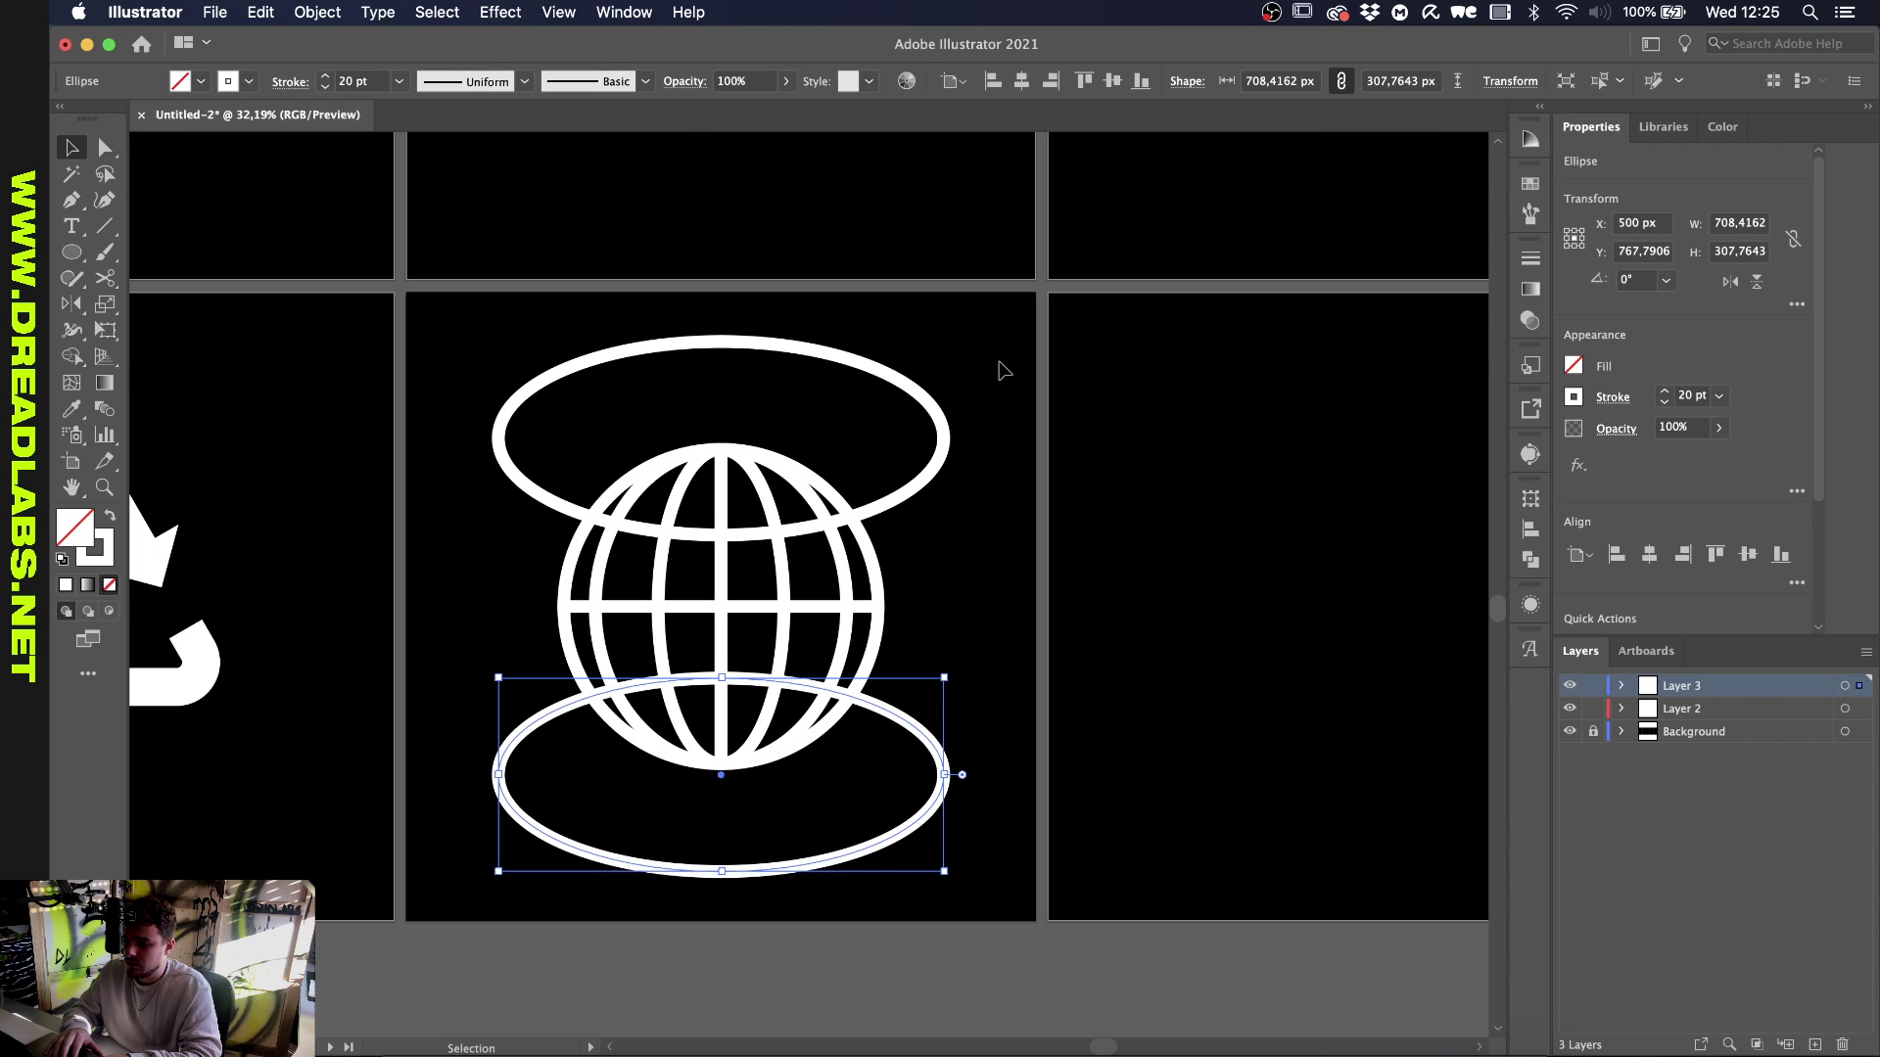
Select both ellipses with the globe and trim away the ellipse parts outside it using Shape Builder
drag(520, 744, 822, 367)
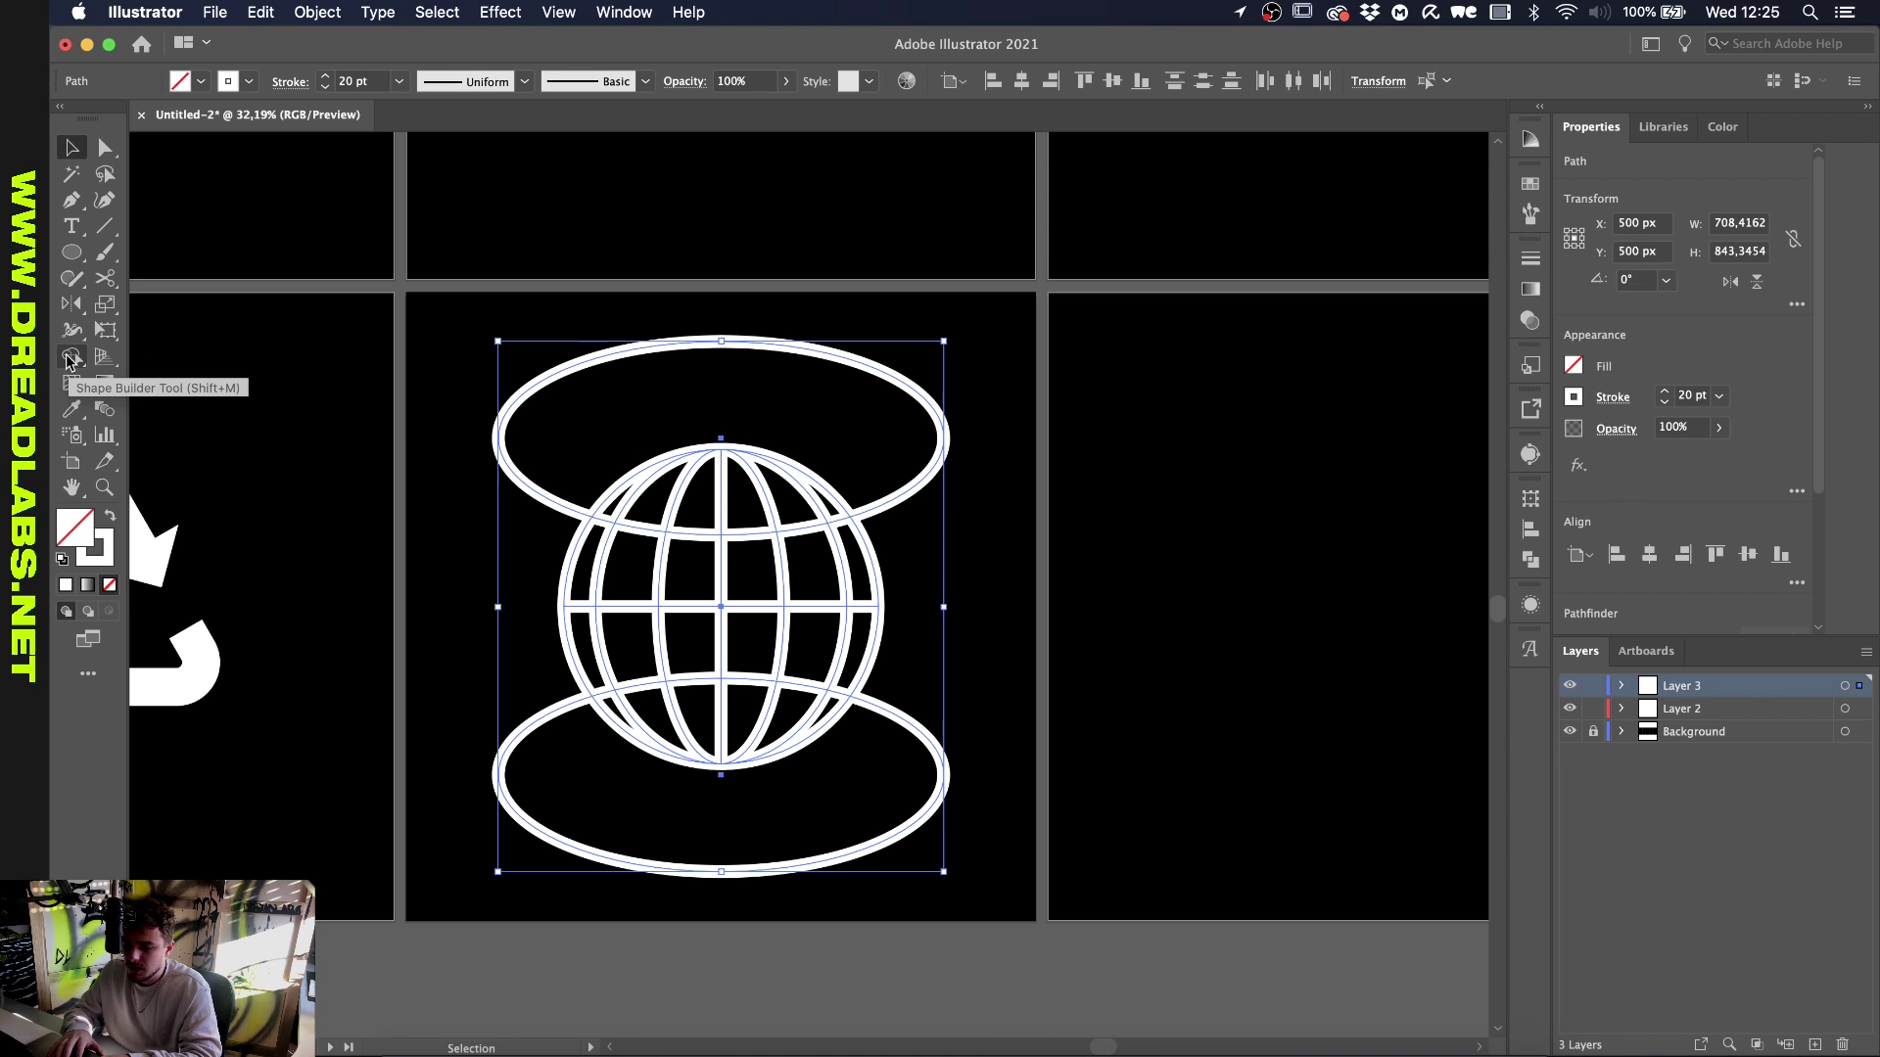
click(70, 358)
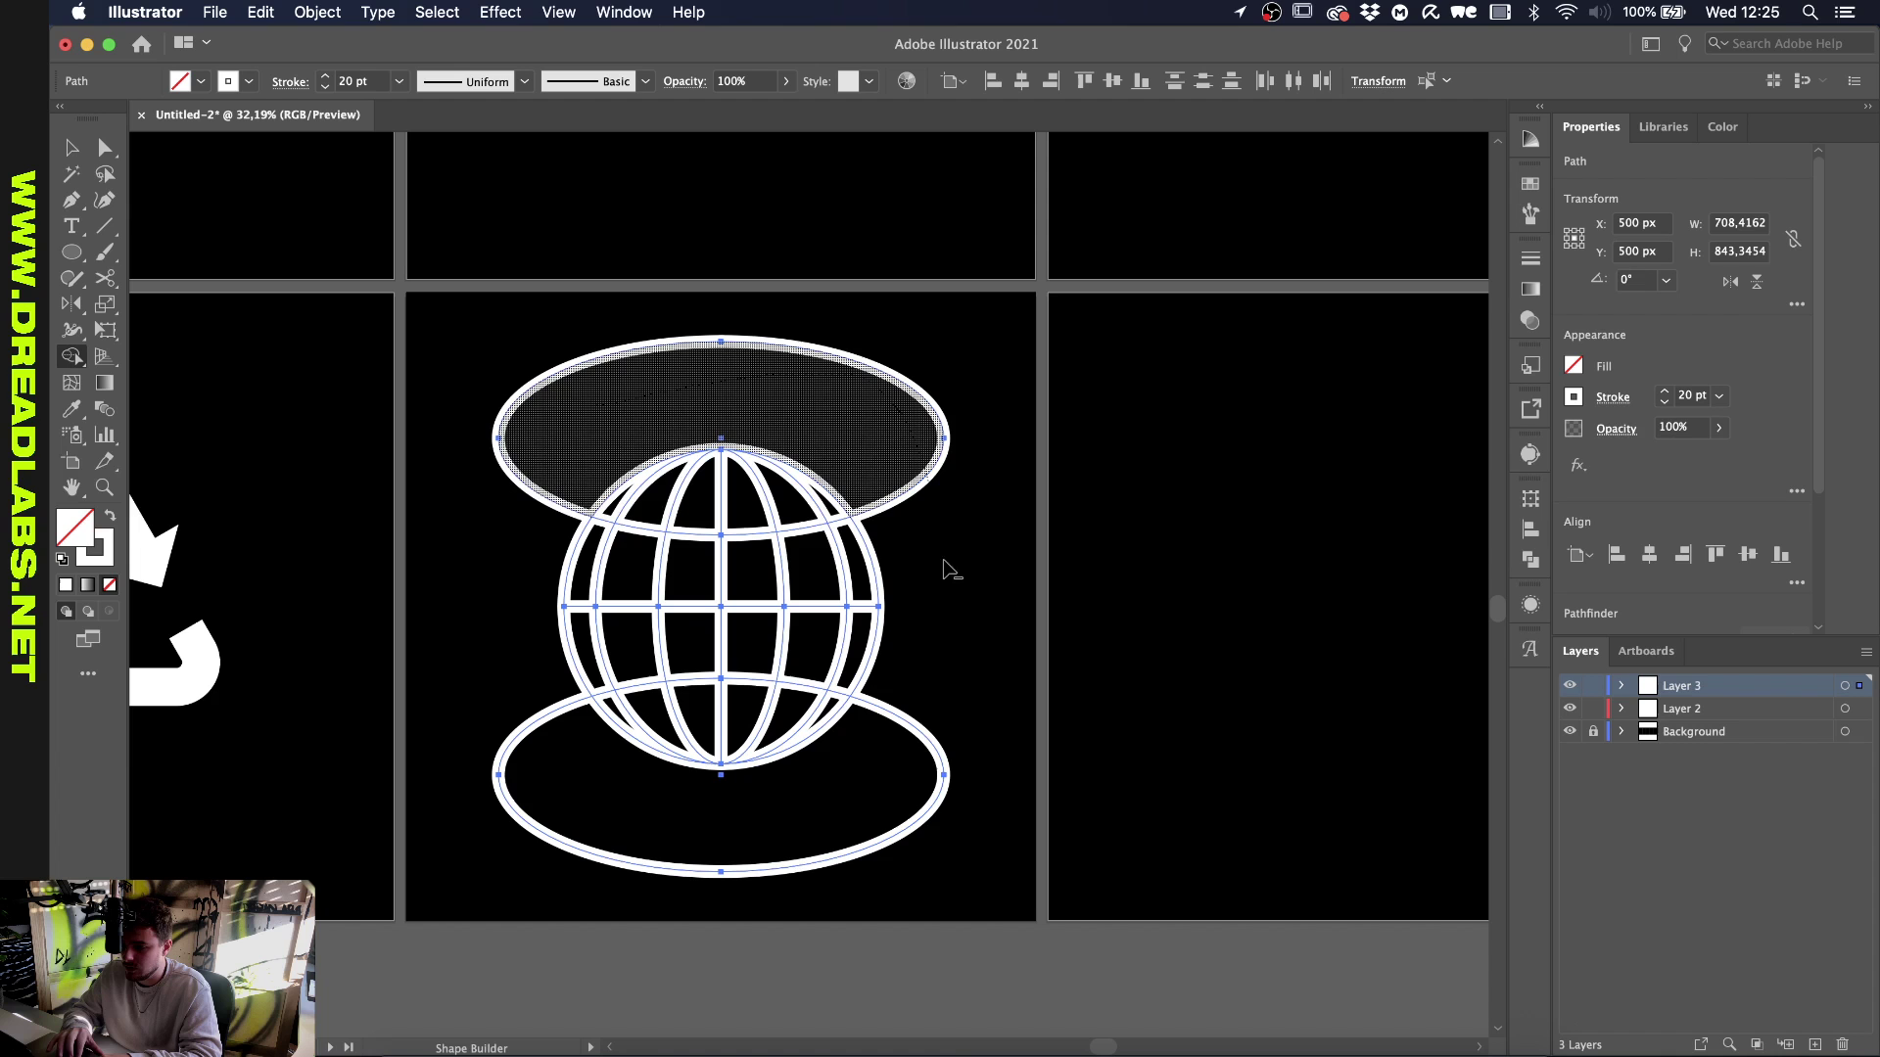
mouse_move(948, 570)
mouse_down()
mouse_move(948, 724)
mouse_move(797, 806)
mouse_up()
key(v)
click(916, 697)
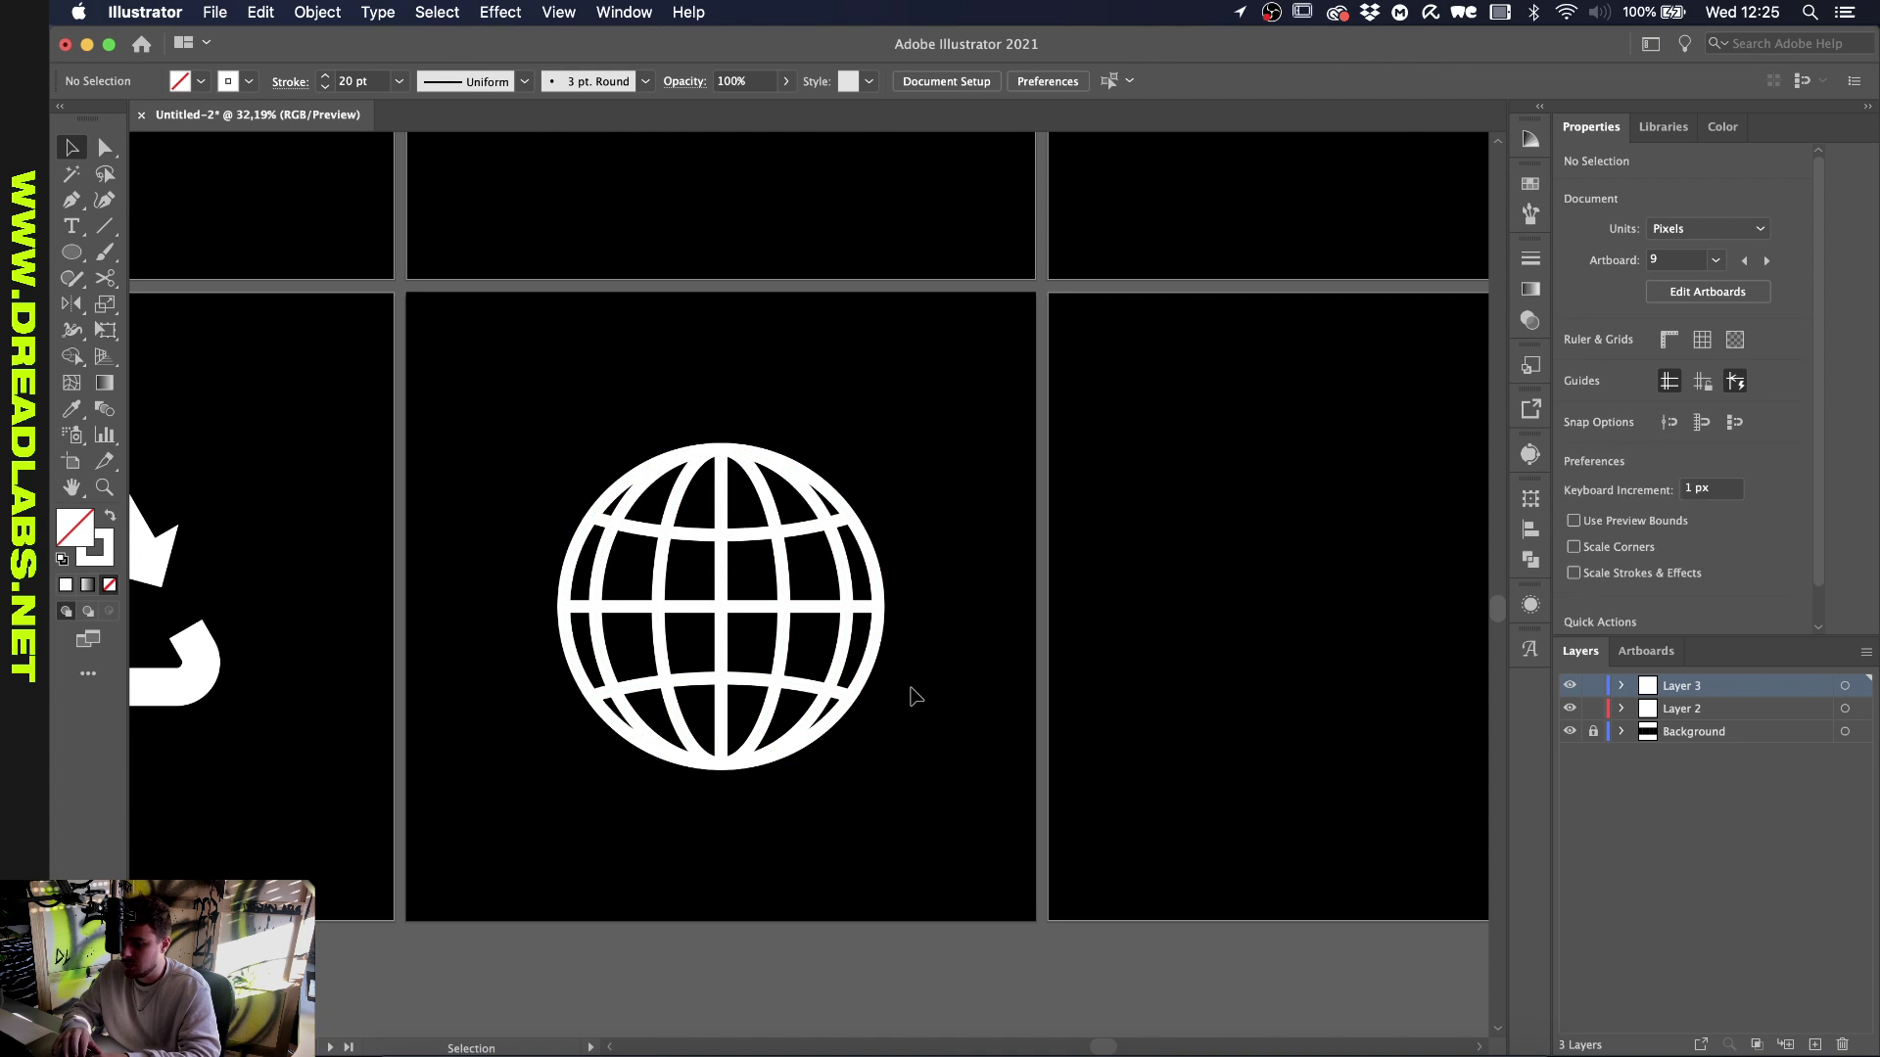
Paste a copy of the finished globe onto the empty artboard and stretch it into a wide oval
scroll(913, 698, down, 5)
drag(910, 701, 519, 868)
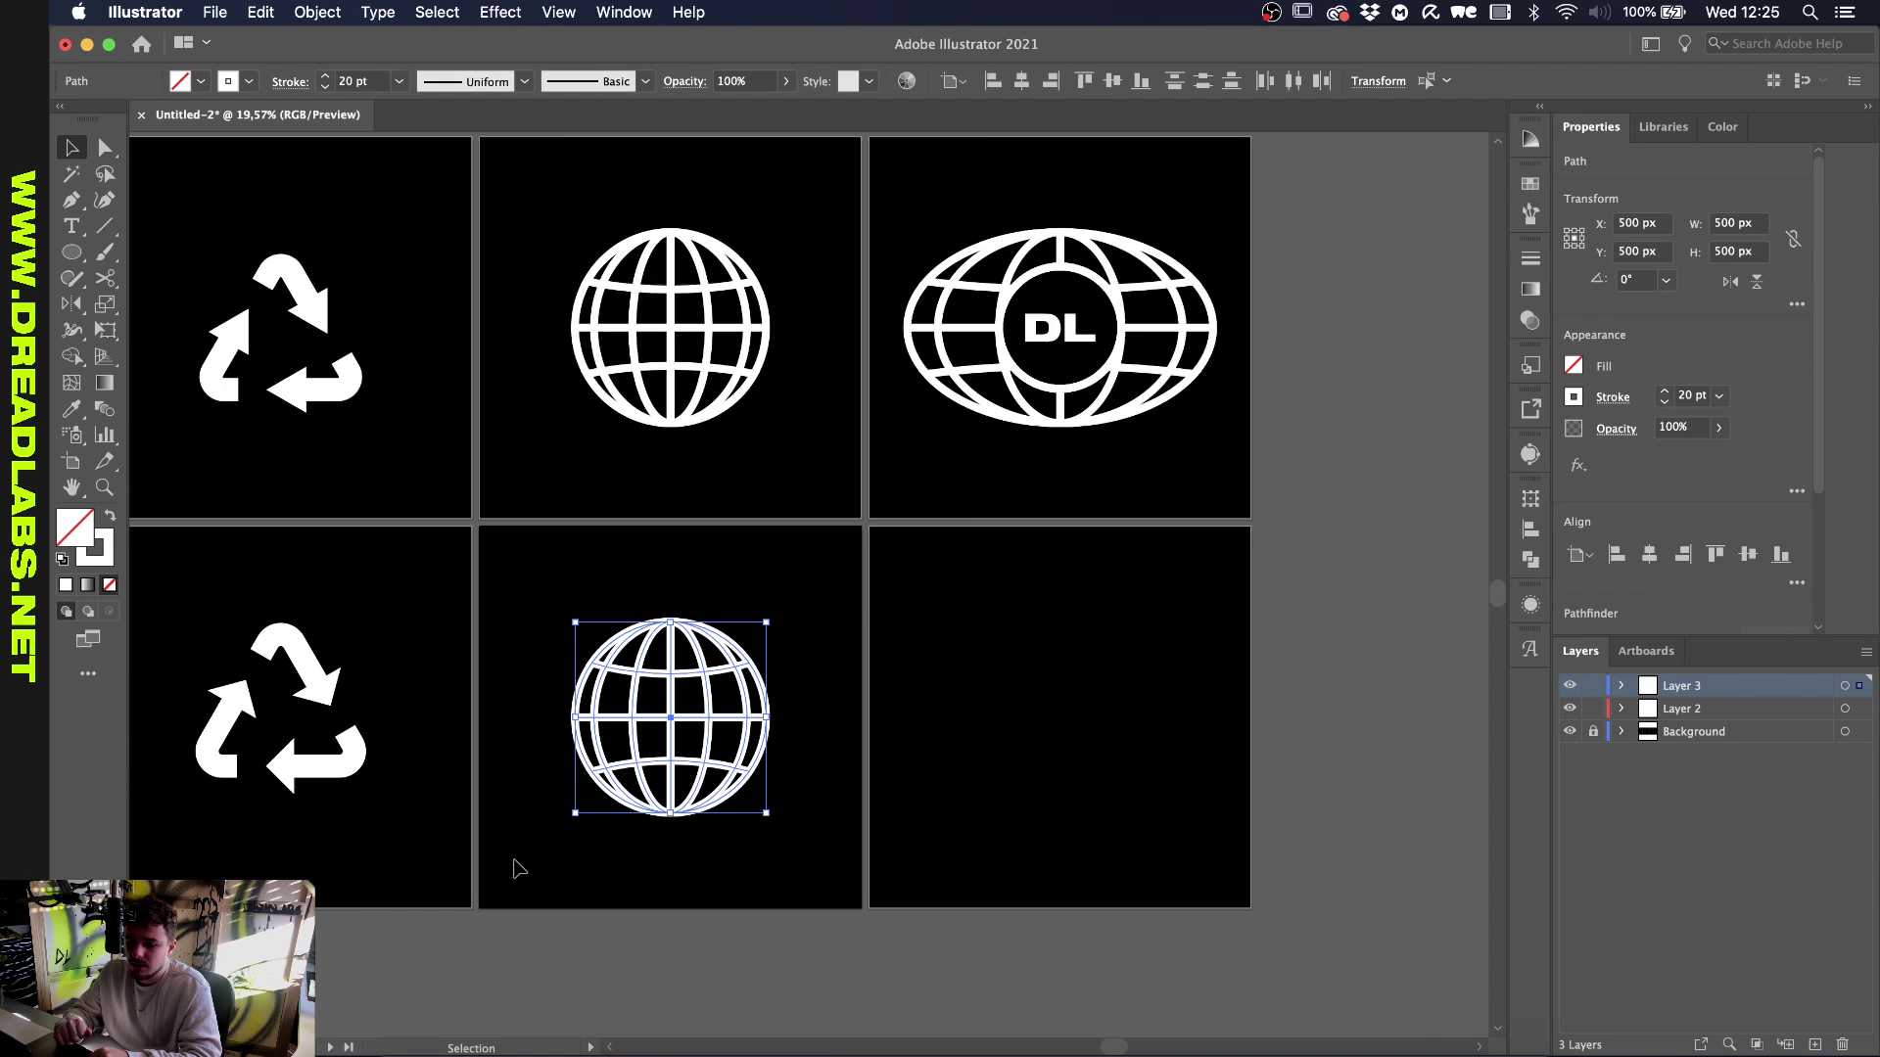
scroll(518, 869, up, 2)
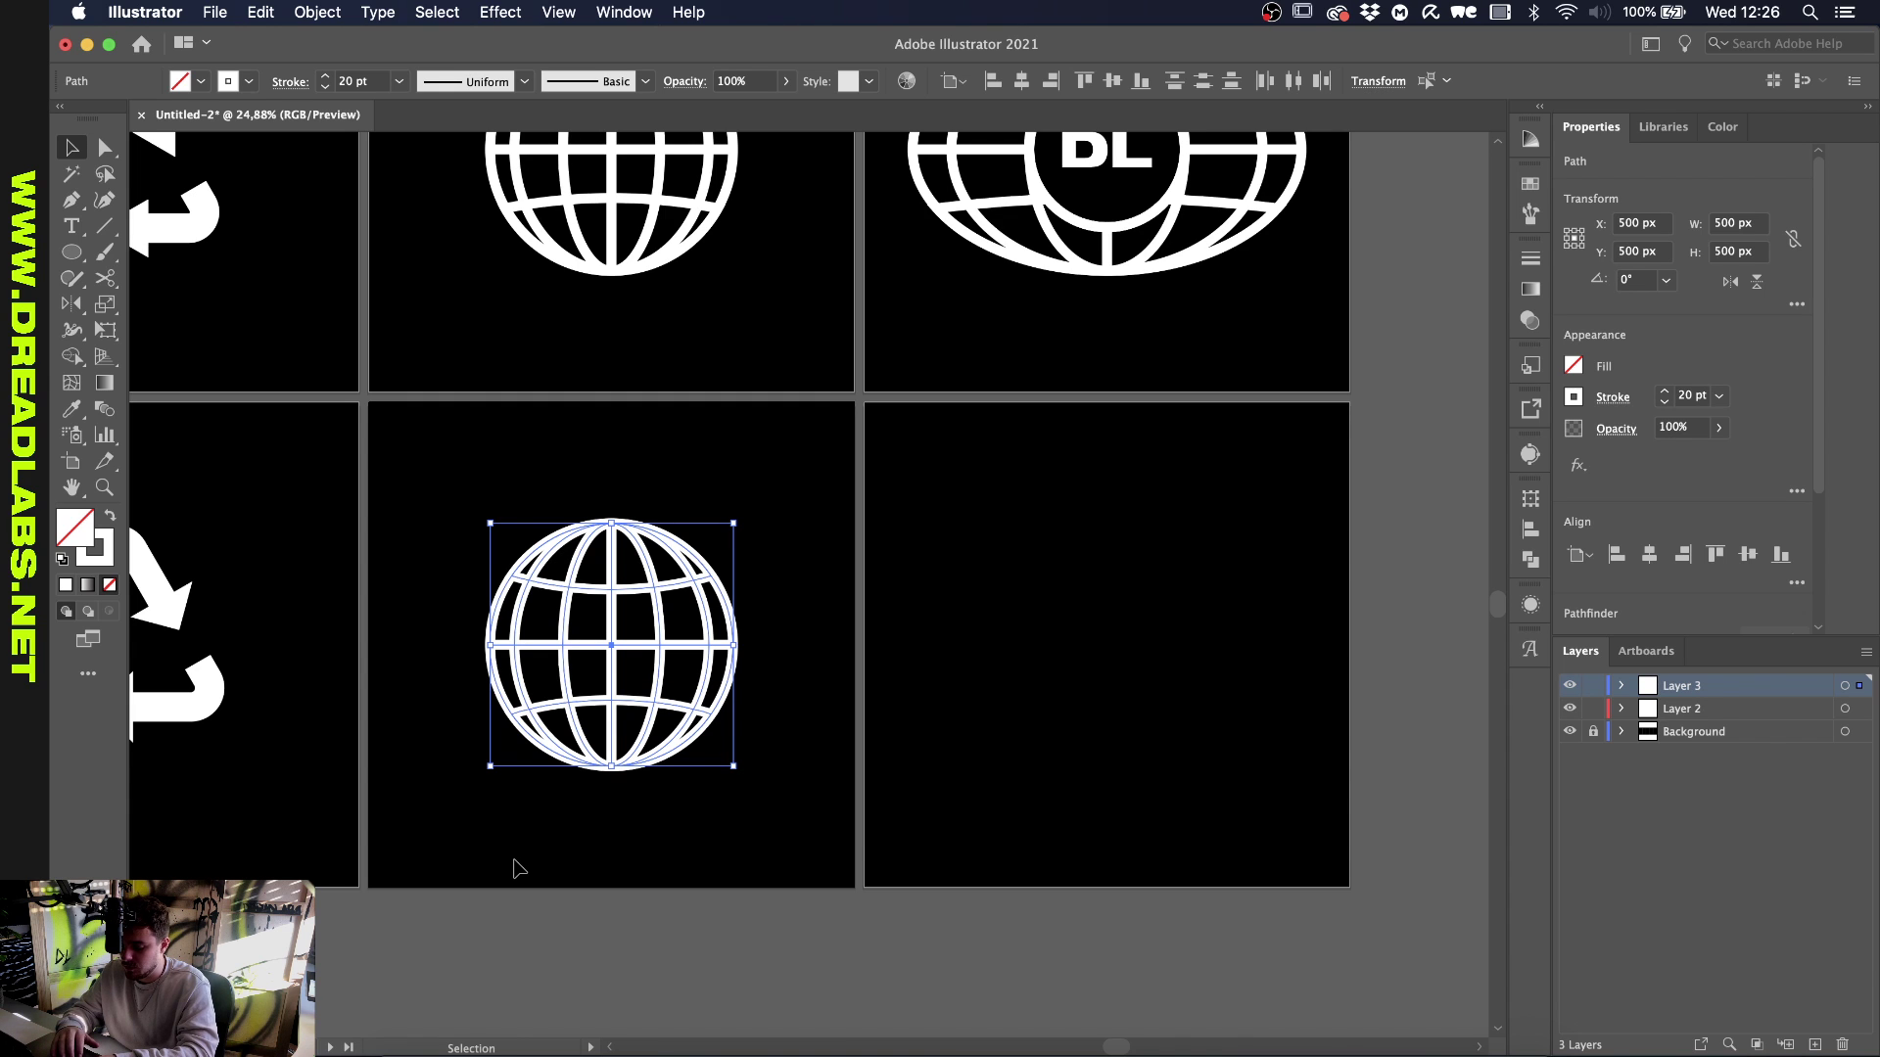
click(1040, 684)
scroll(1044, 684, right, 5)
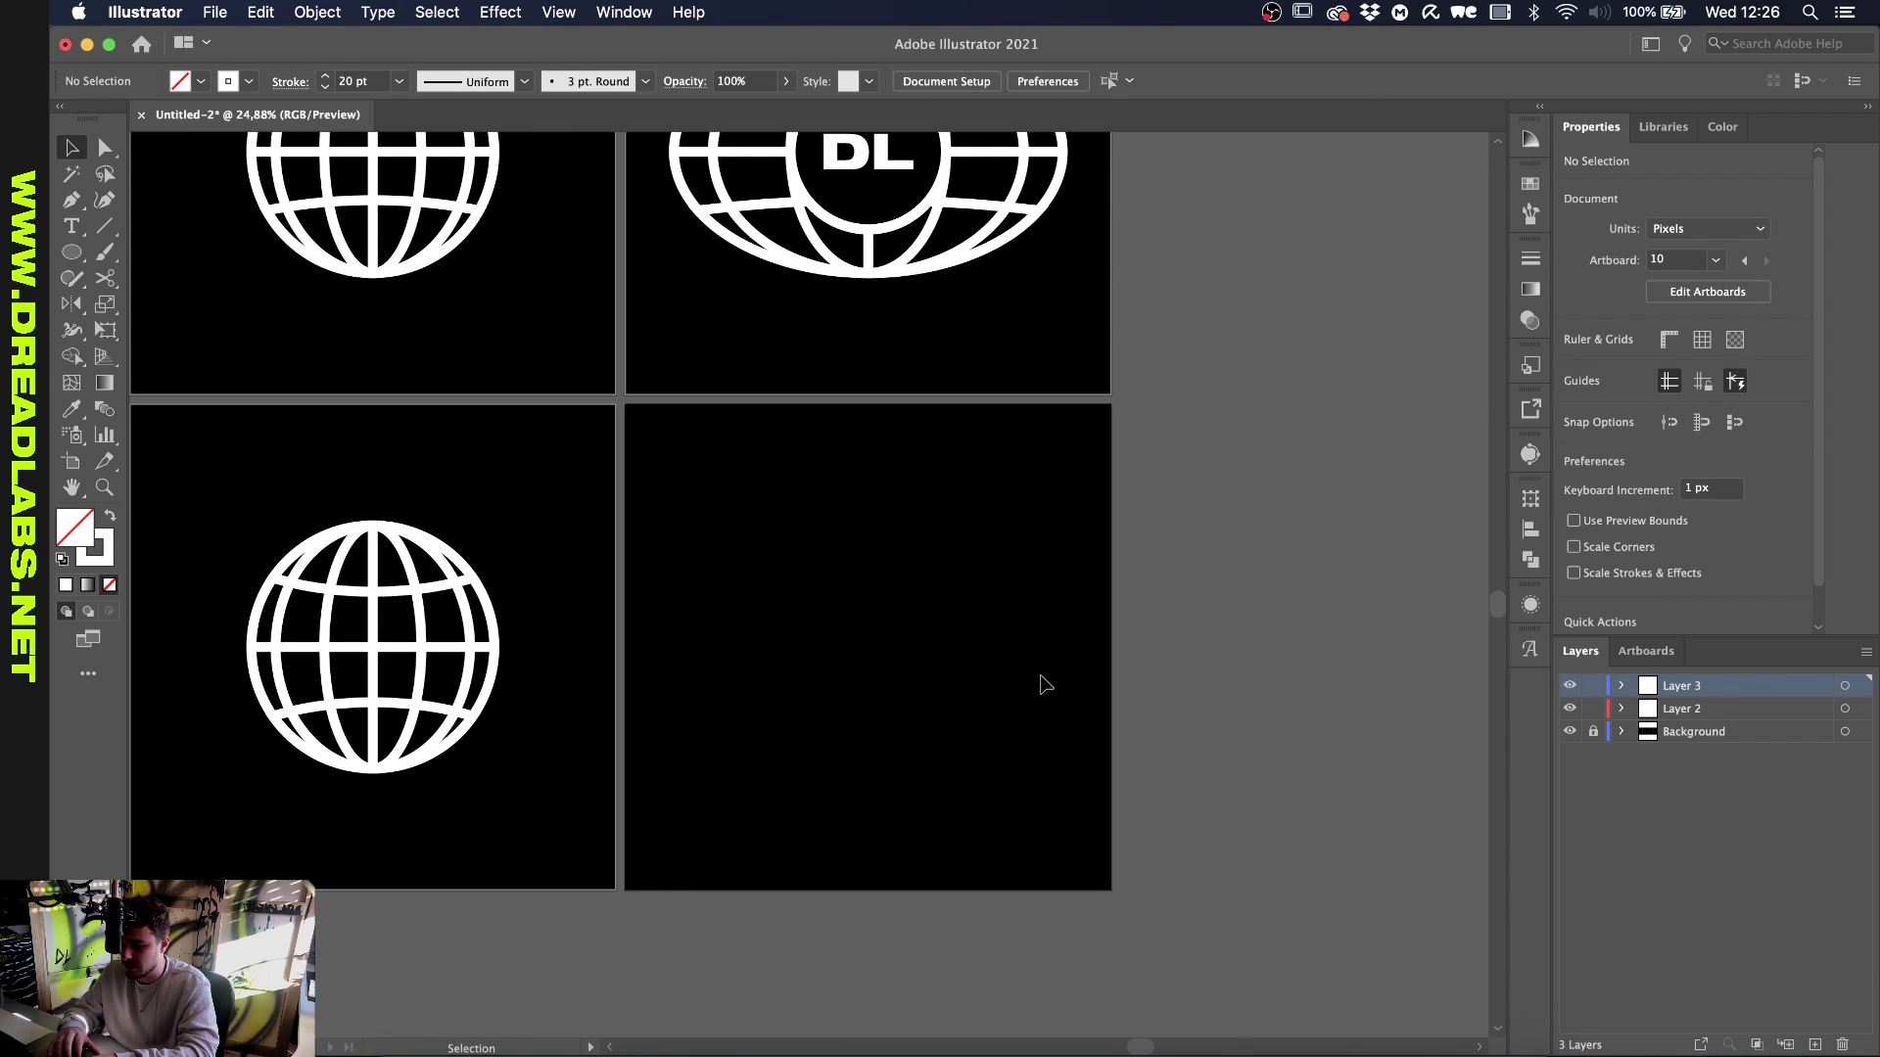
key(super+shift+v)
scroll(1042, 677, up, 2)
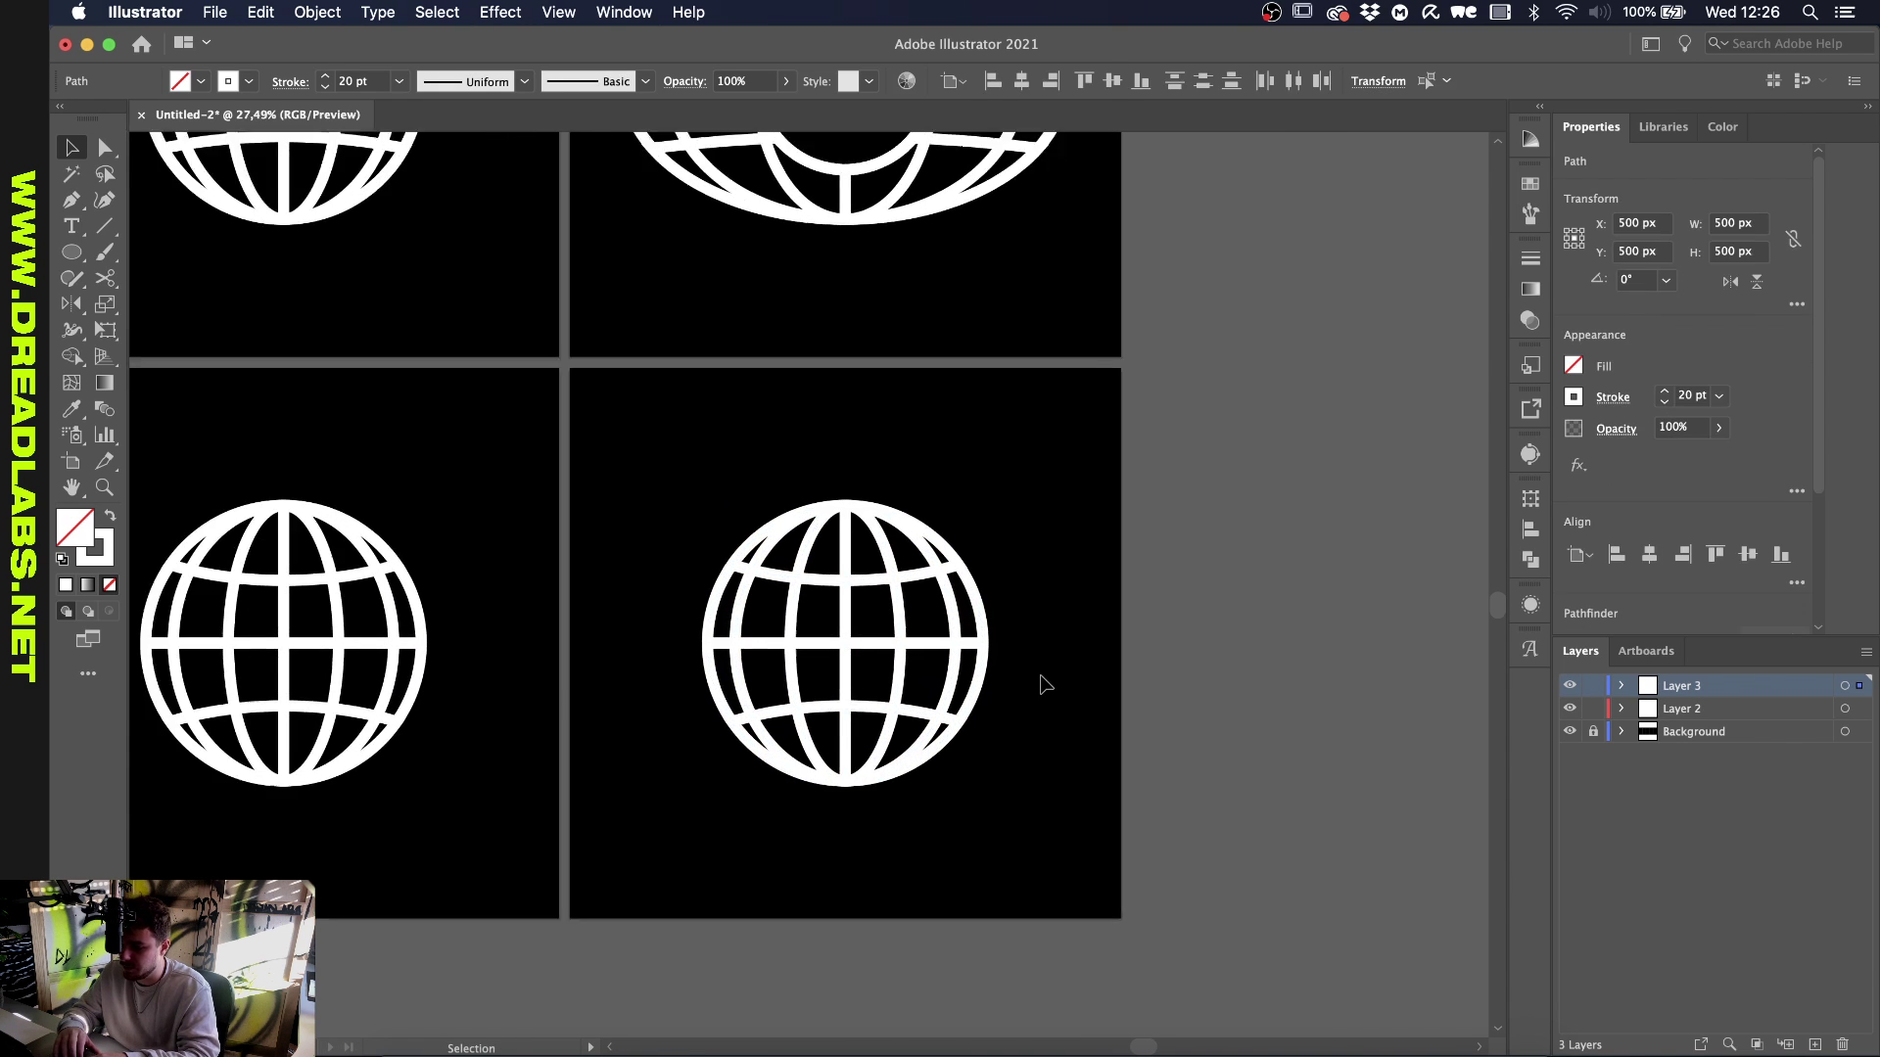
drag(984, 643, 1052, 638)
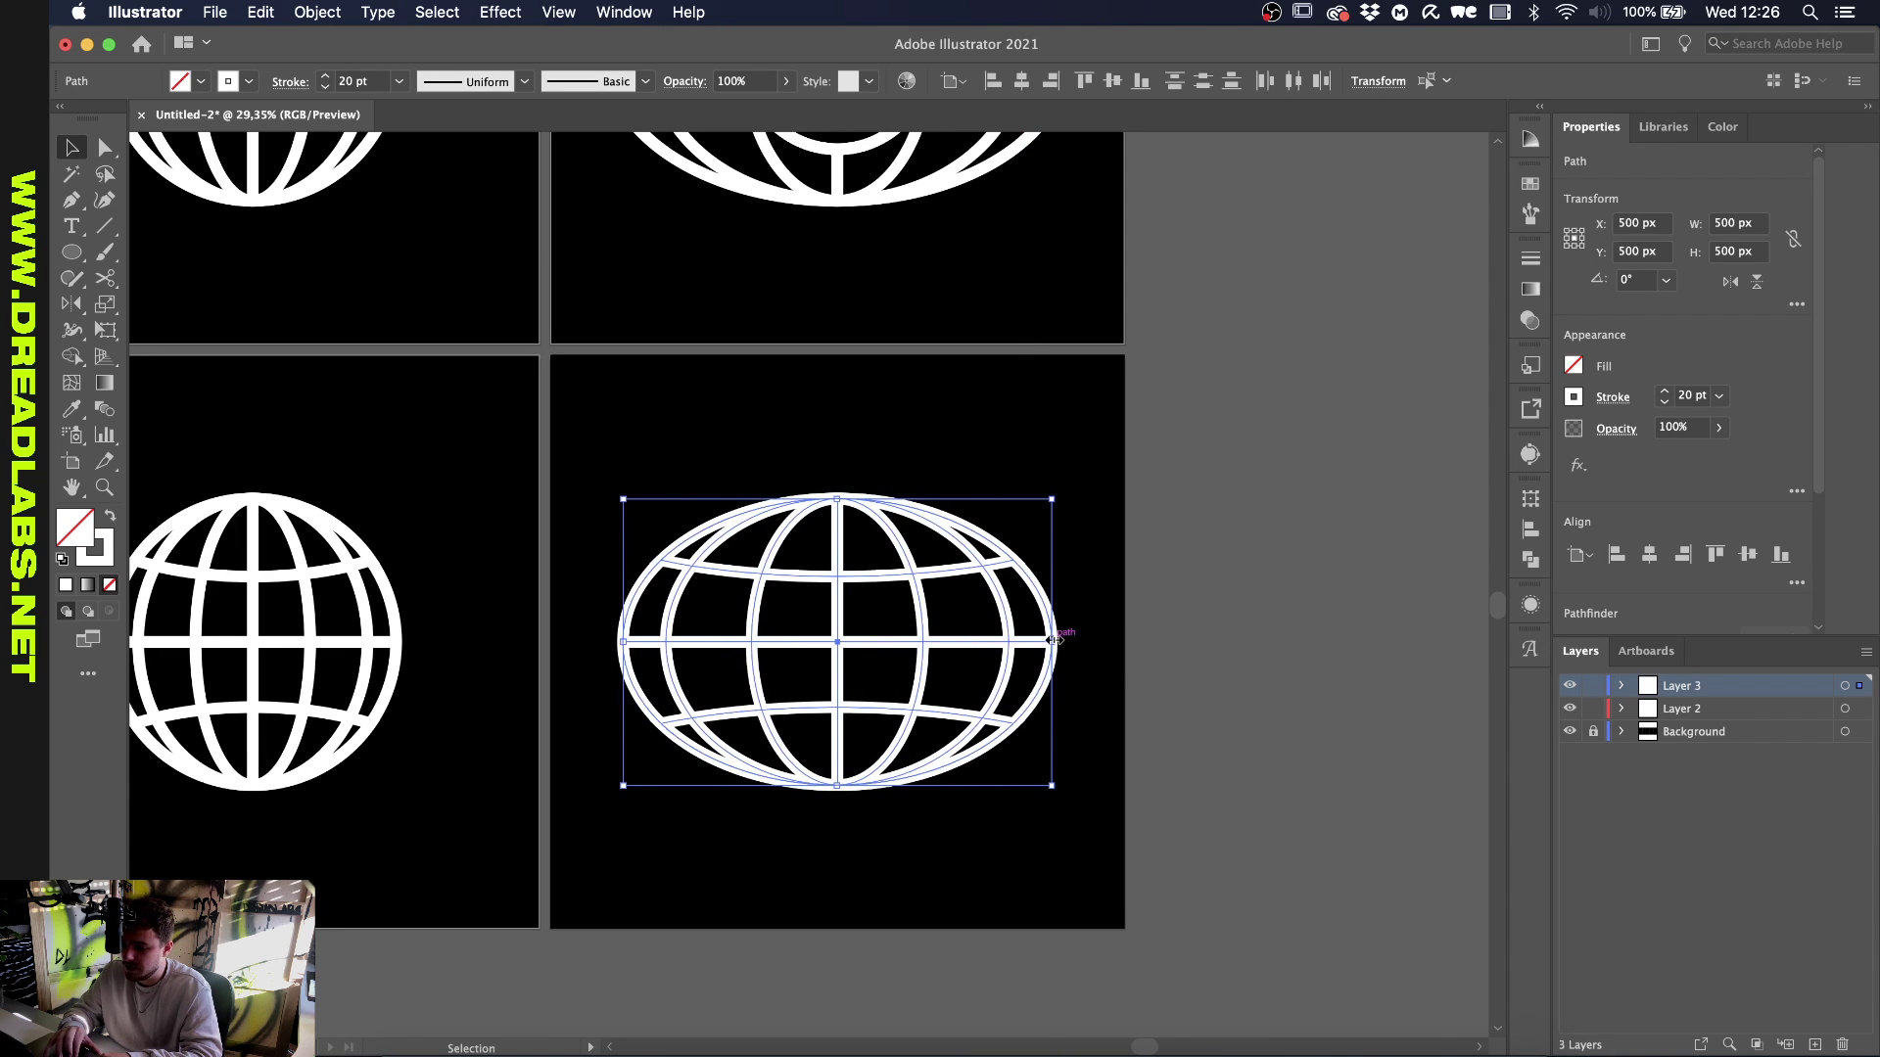
Draw a 299.1954 px circle outward from the oval globe's centre
click(843, 408)
scroll(845, 410, up, 1)
scroll(843, 408, up, 2)
key(l)
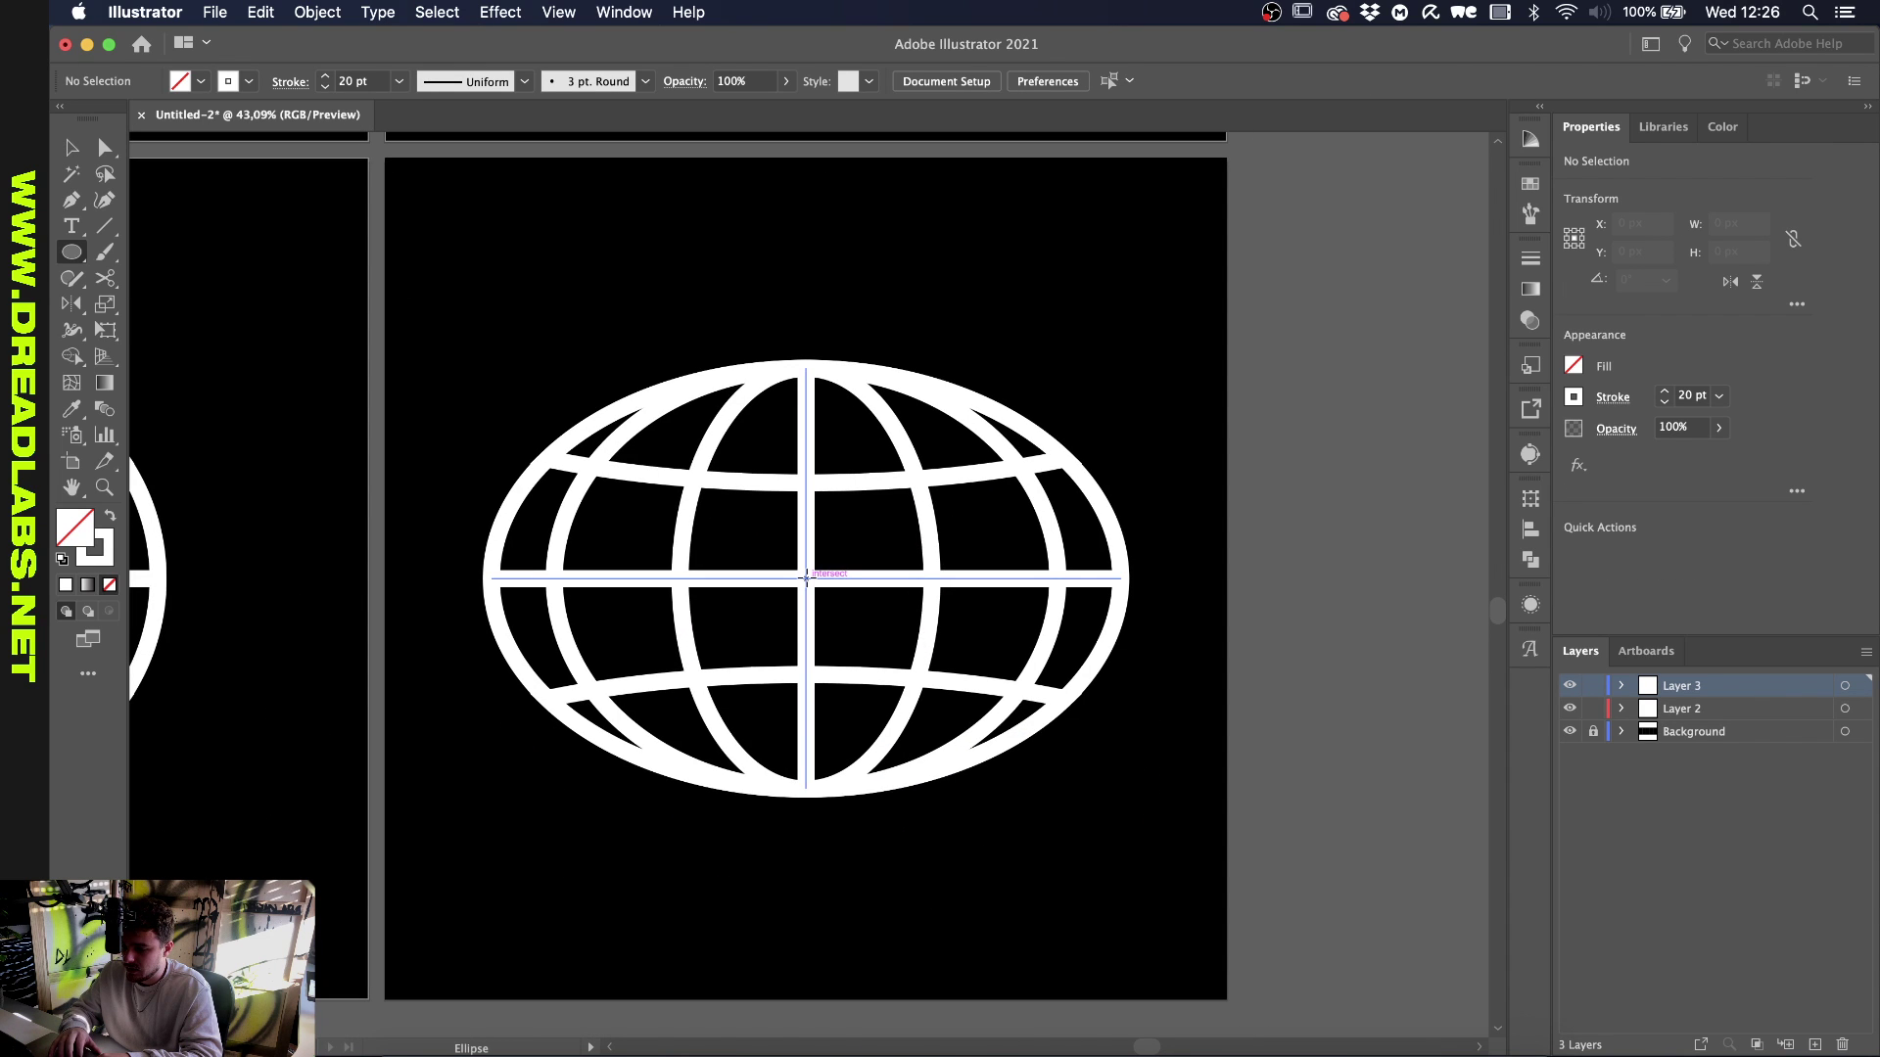
drag(806, 578, 935, 515)
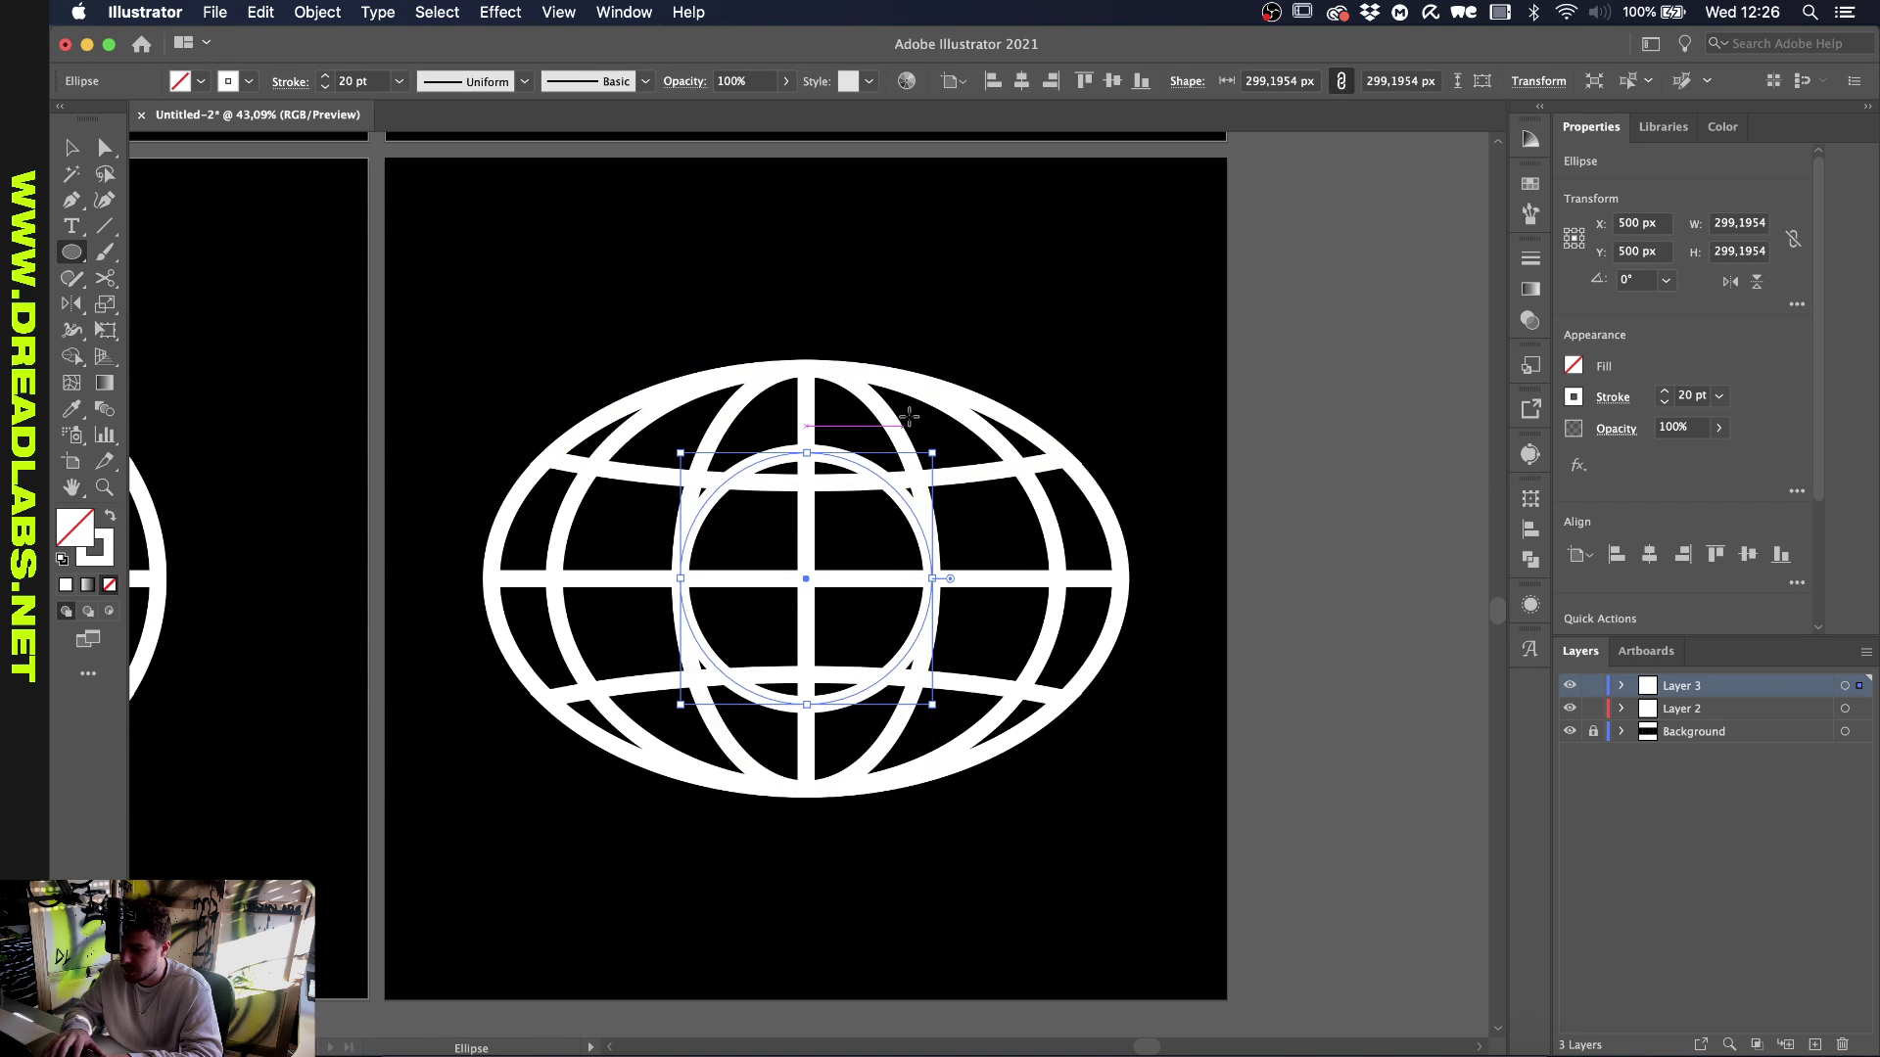
Select the whole wide globe and merge the four regions inside the central circle with Shape Builder
key(v)
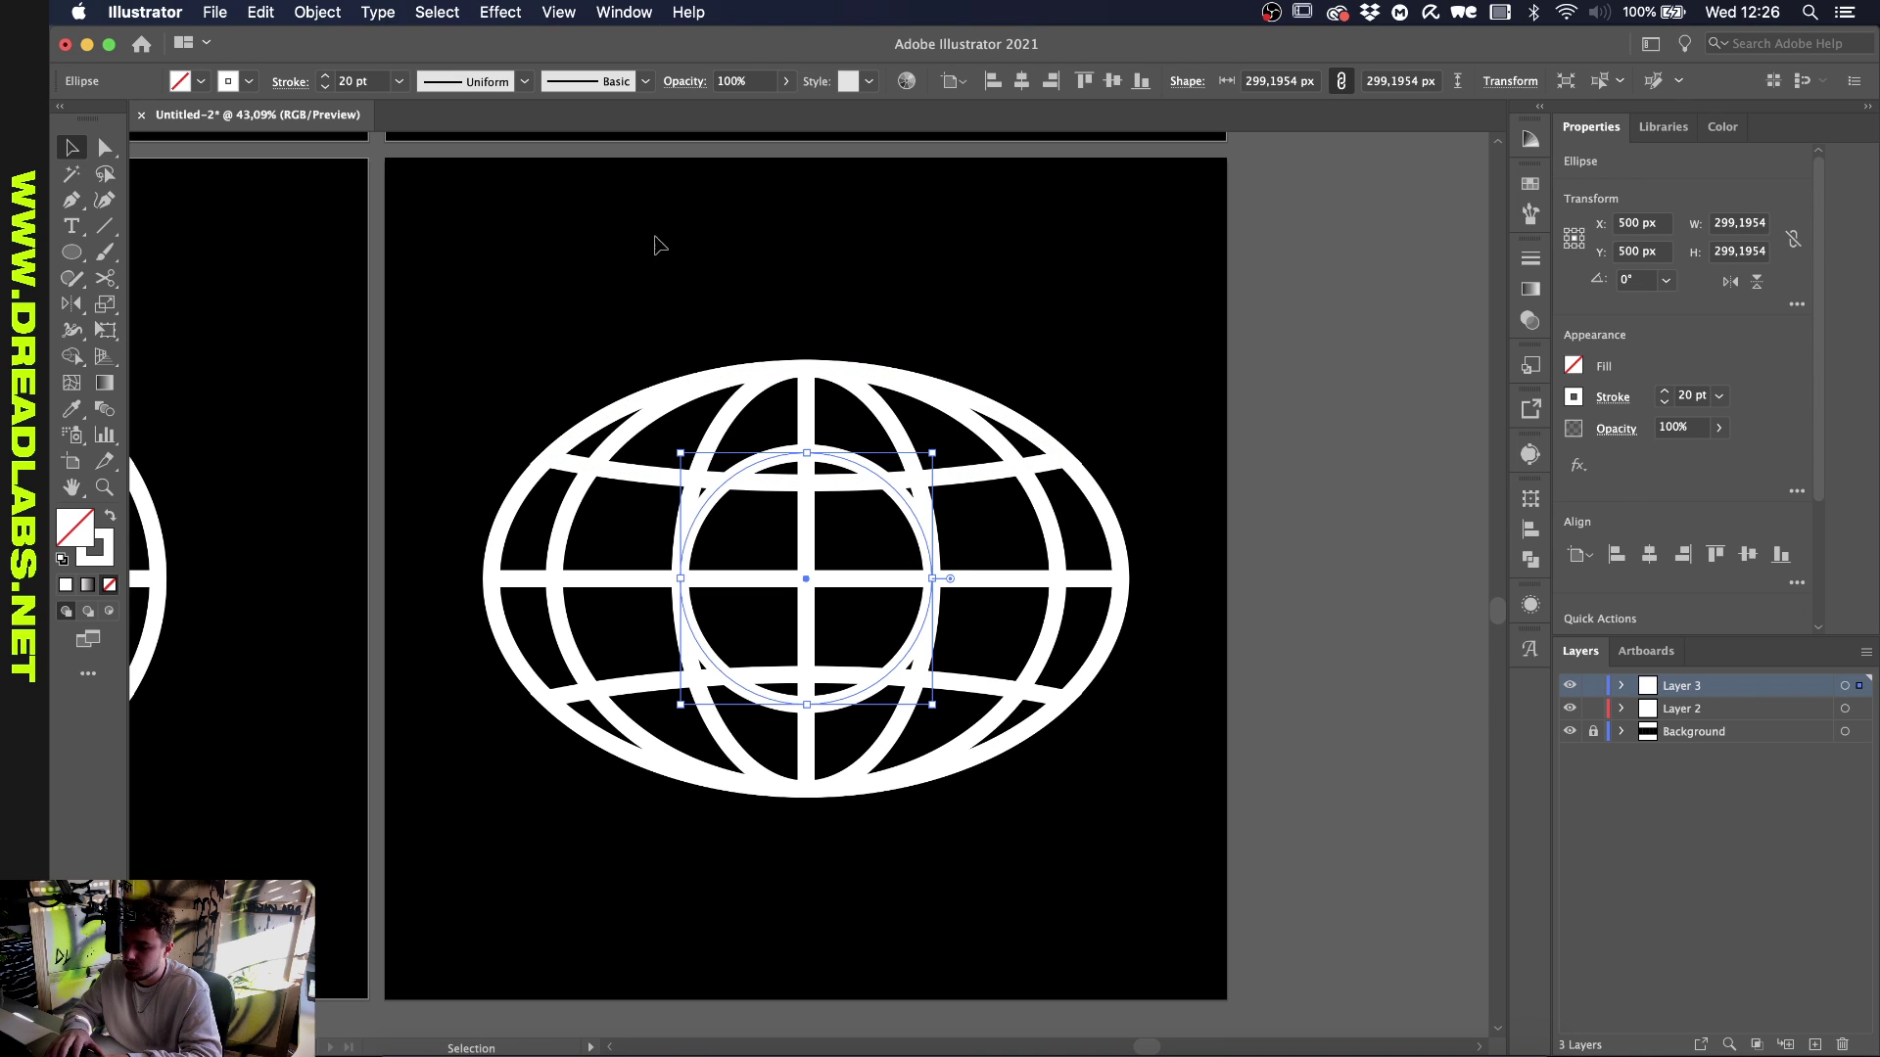
drag(603, 248, 979, 734)
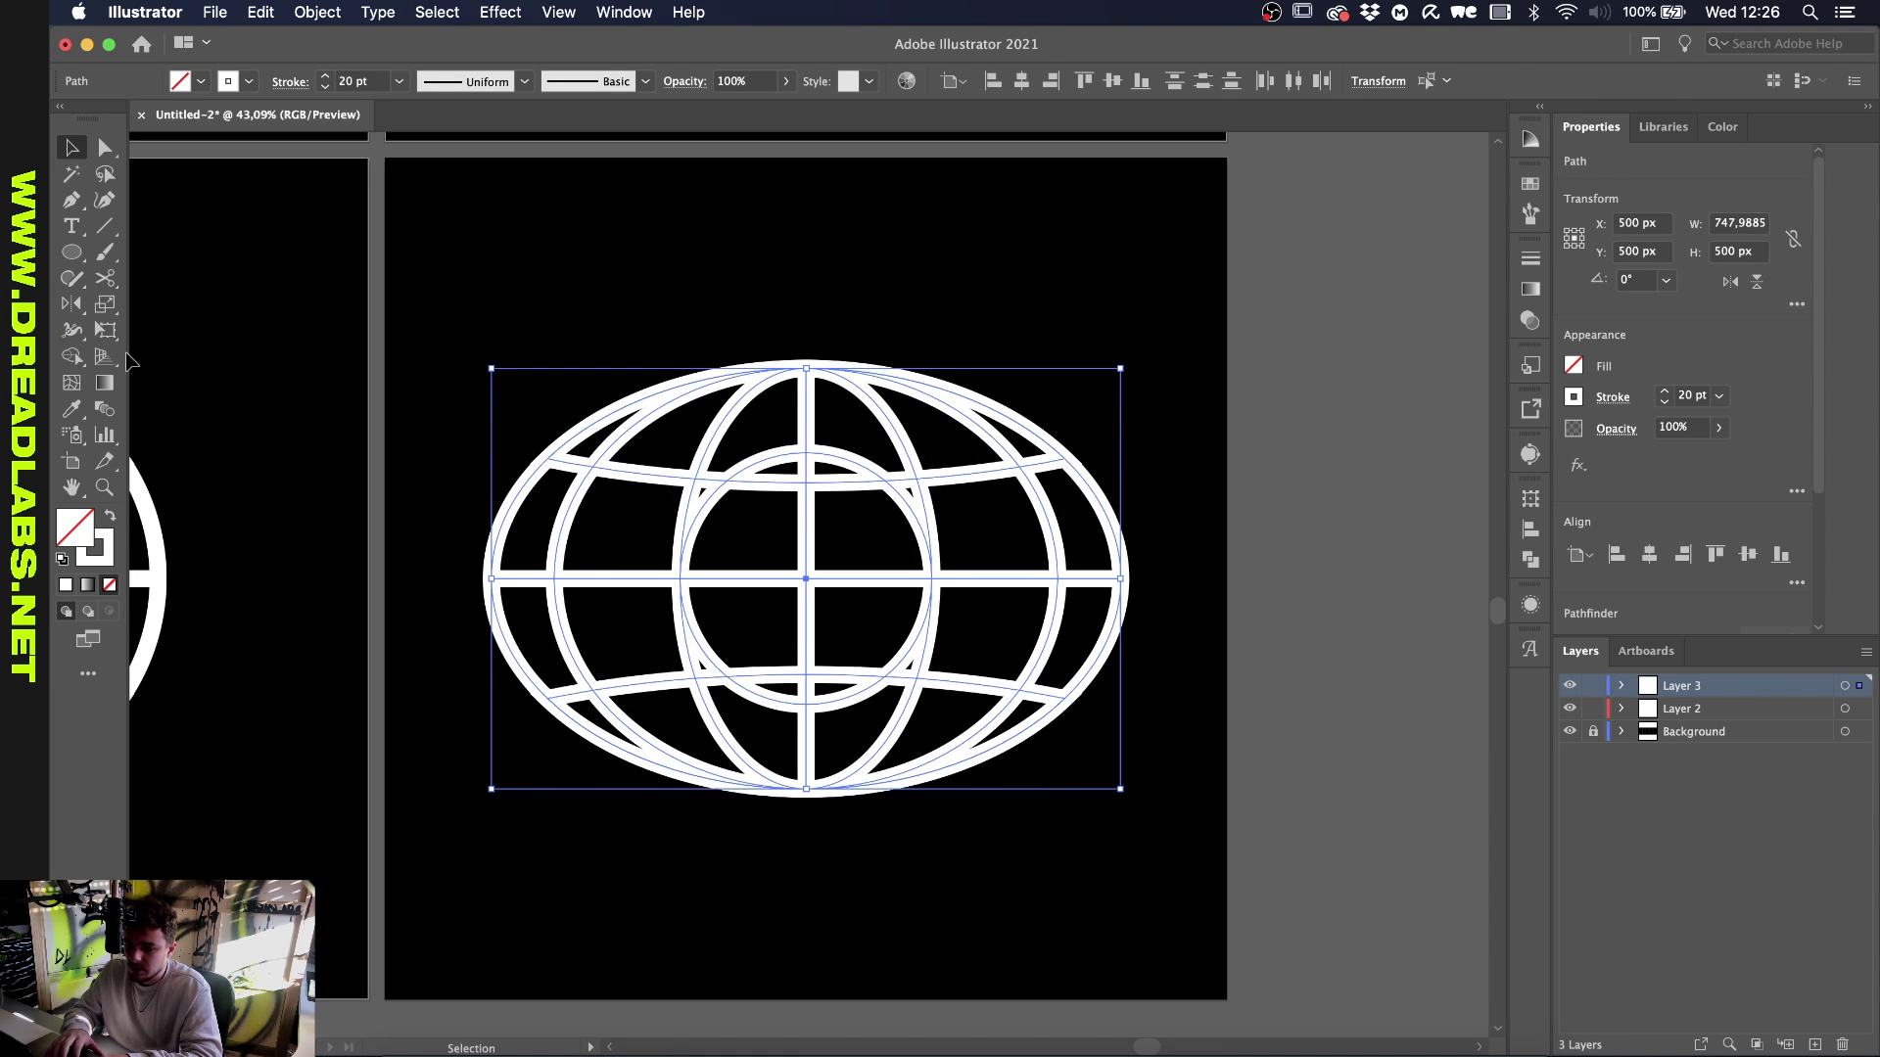
click(73, 354)
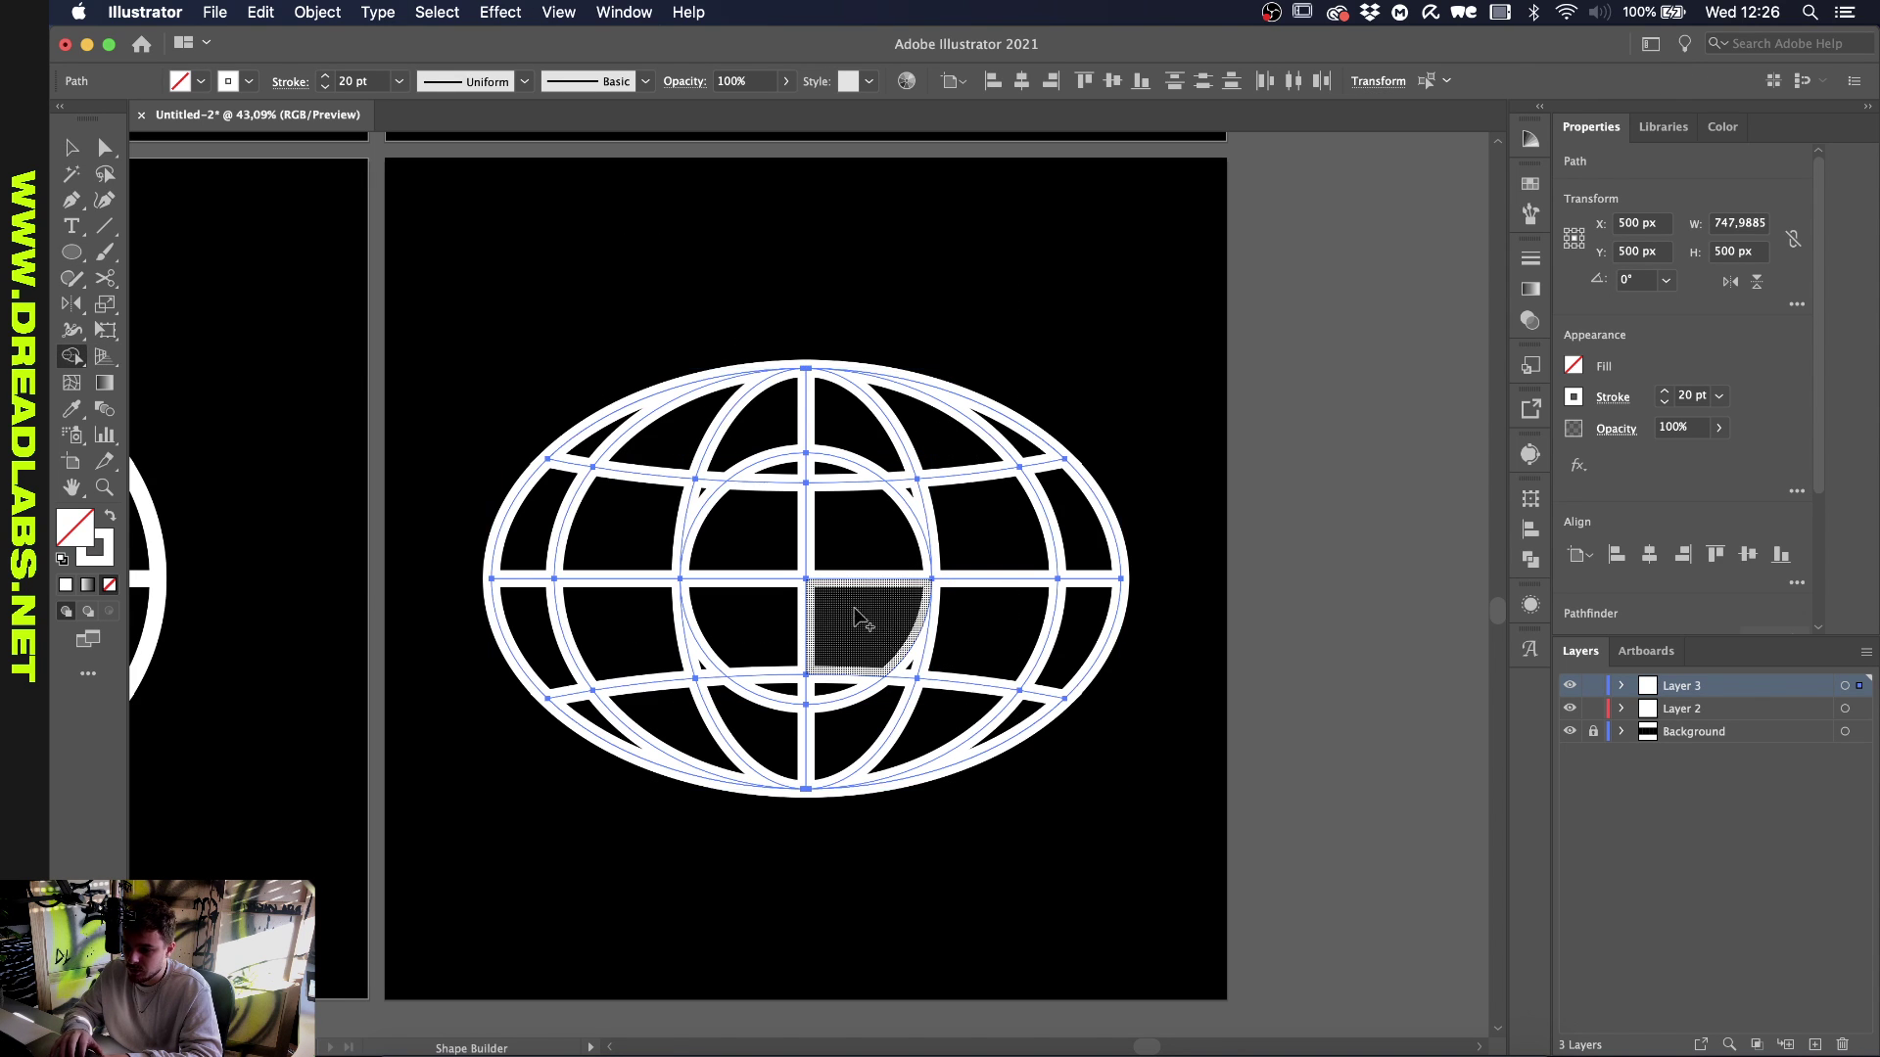
mouse_move(874, 641)
mouse_down()
mouse_move(827, 680)
mouse_move(774, 669)
mouse_move(745, 558)
mouse_move(776, 472)
mouse_move(811, 469)
mouse_move(854, 532)
mouse_up()
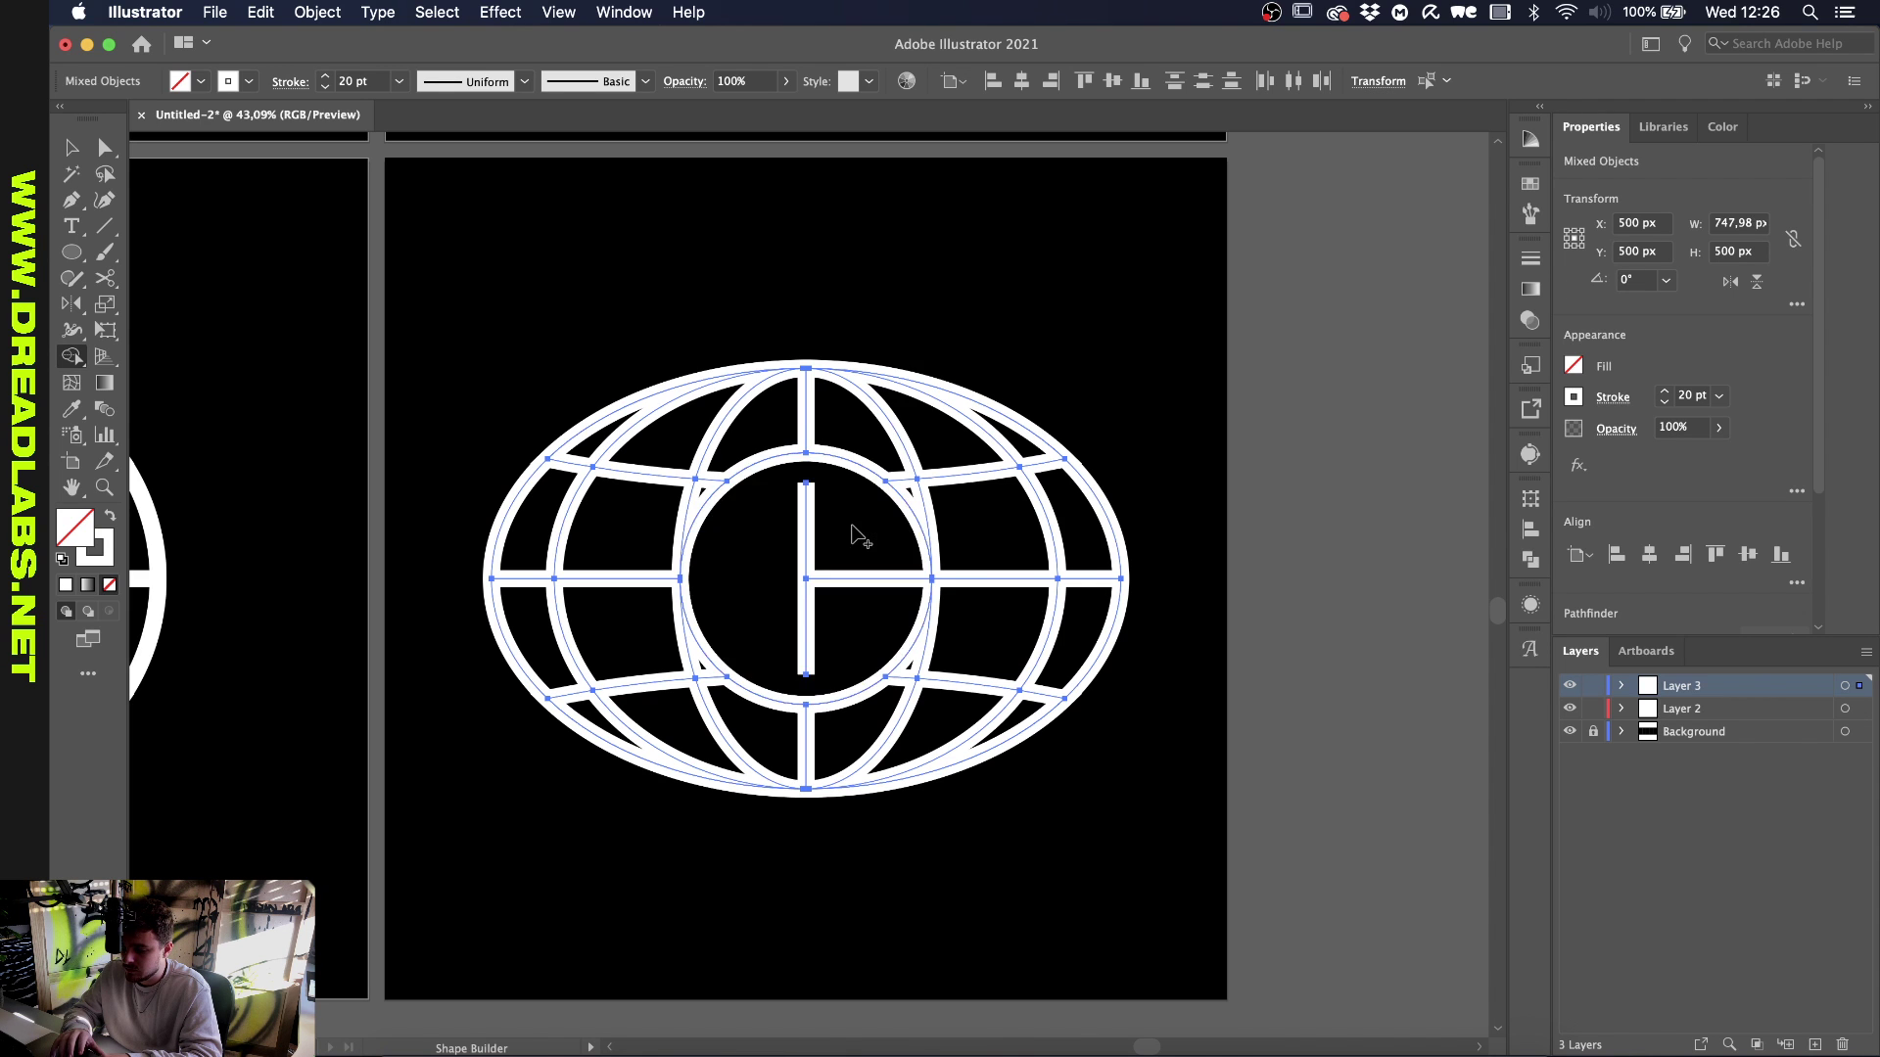
Delete the crossing line segments left inside the central circle
key(a)
click(804, 483)
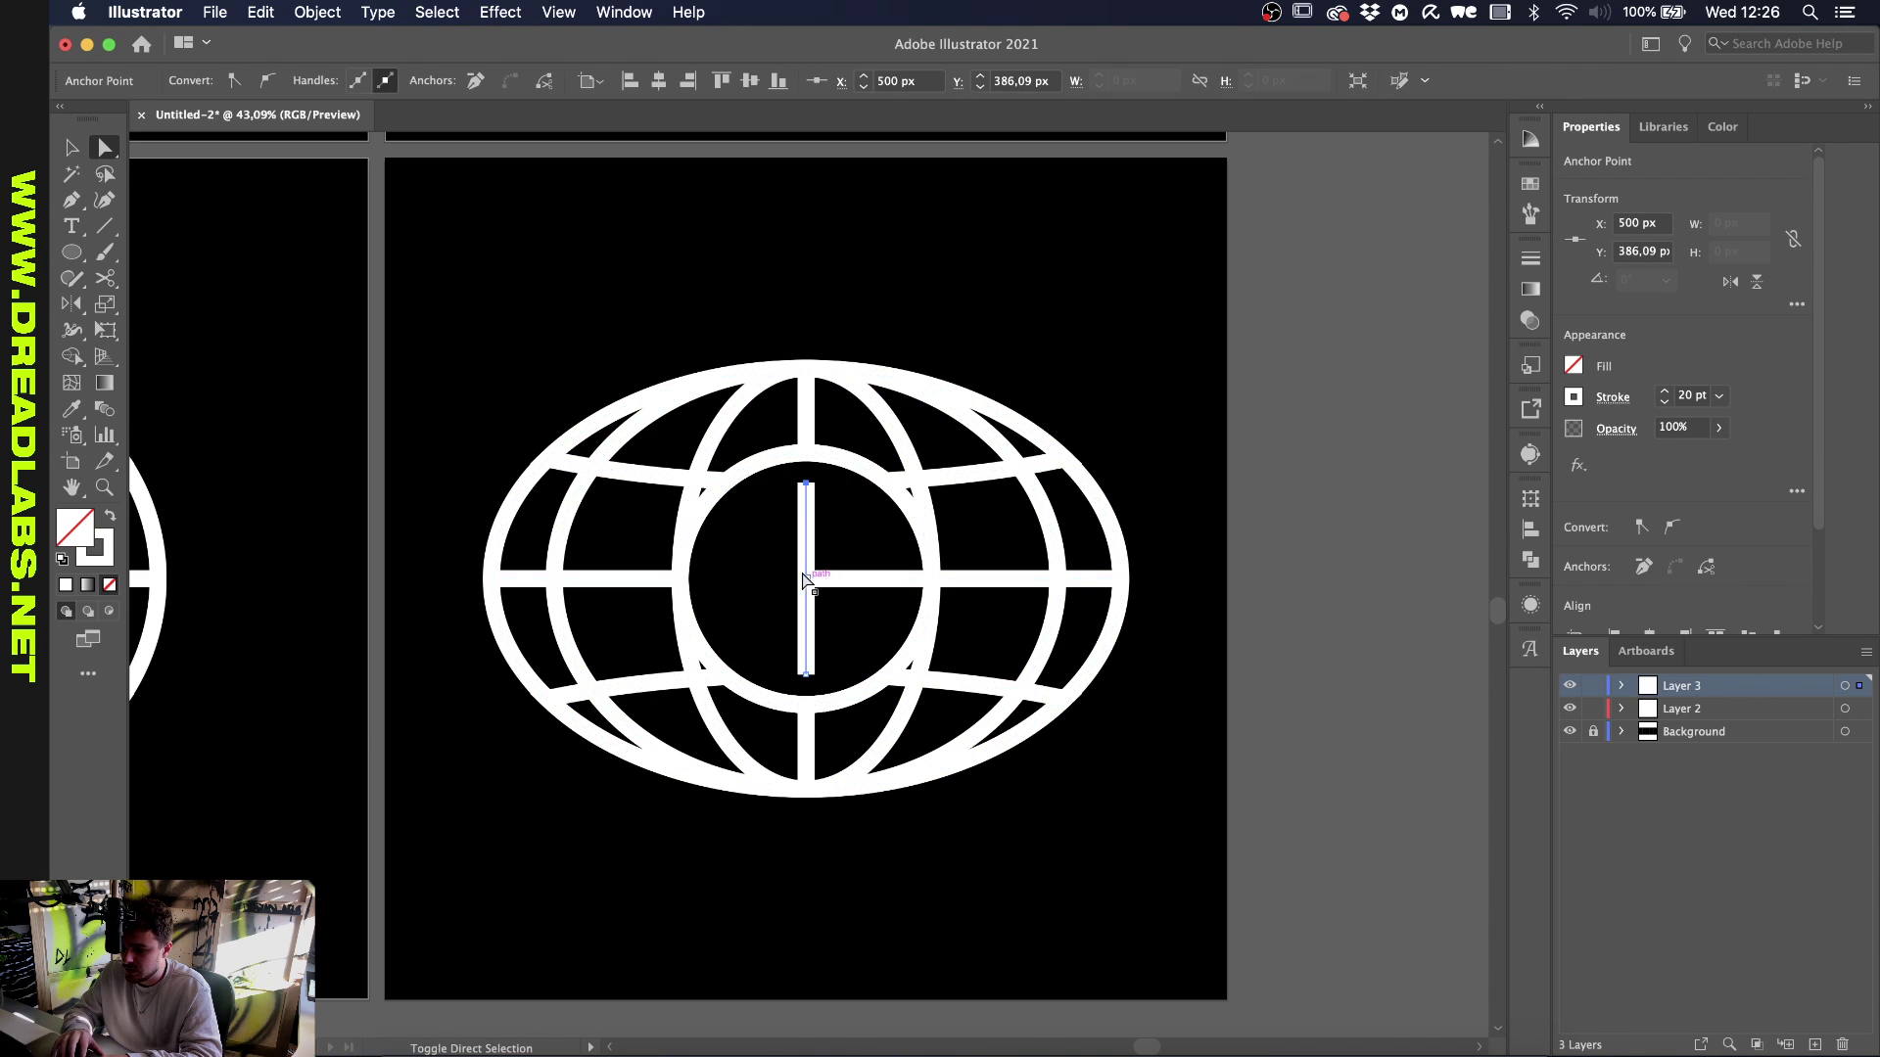
drag(786, 471, 829, 689)
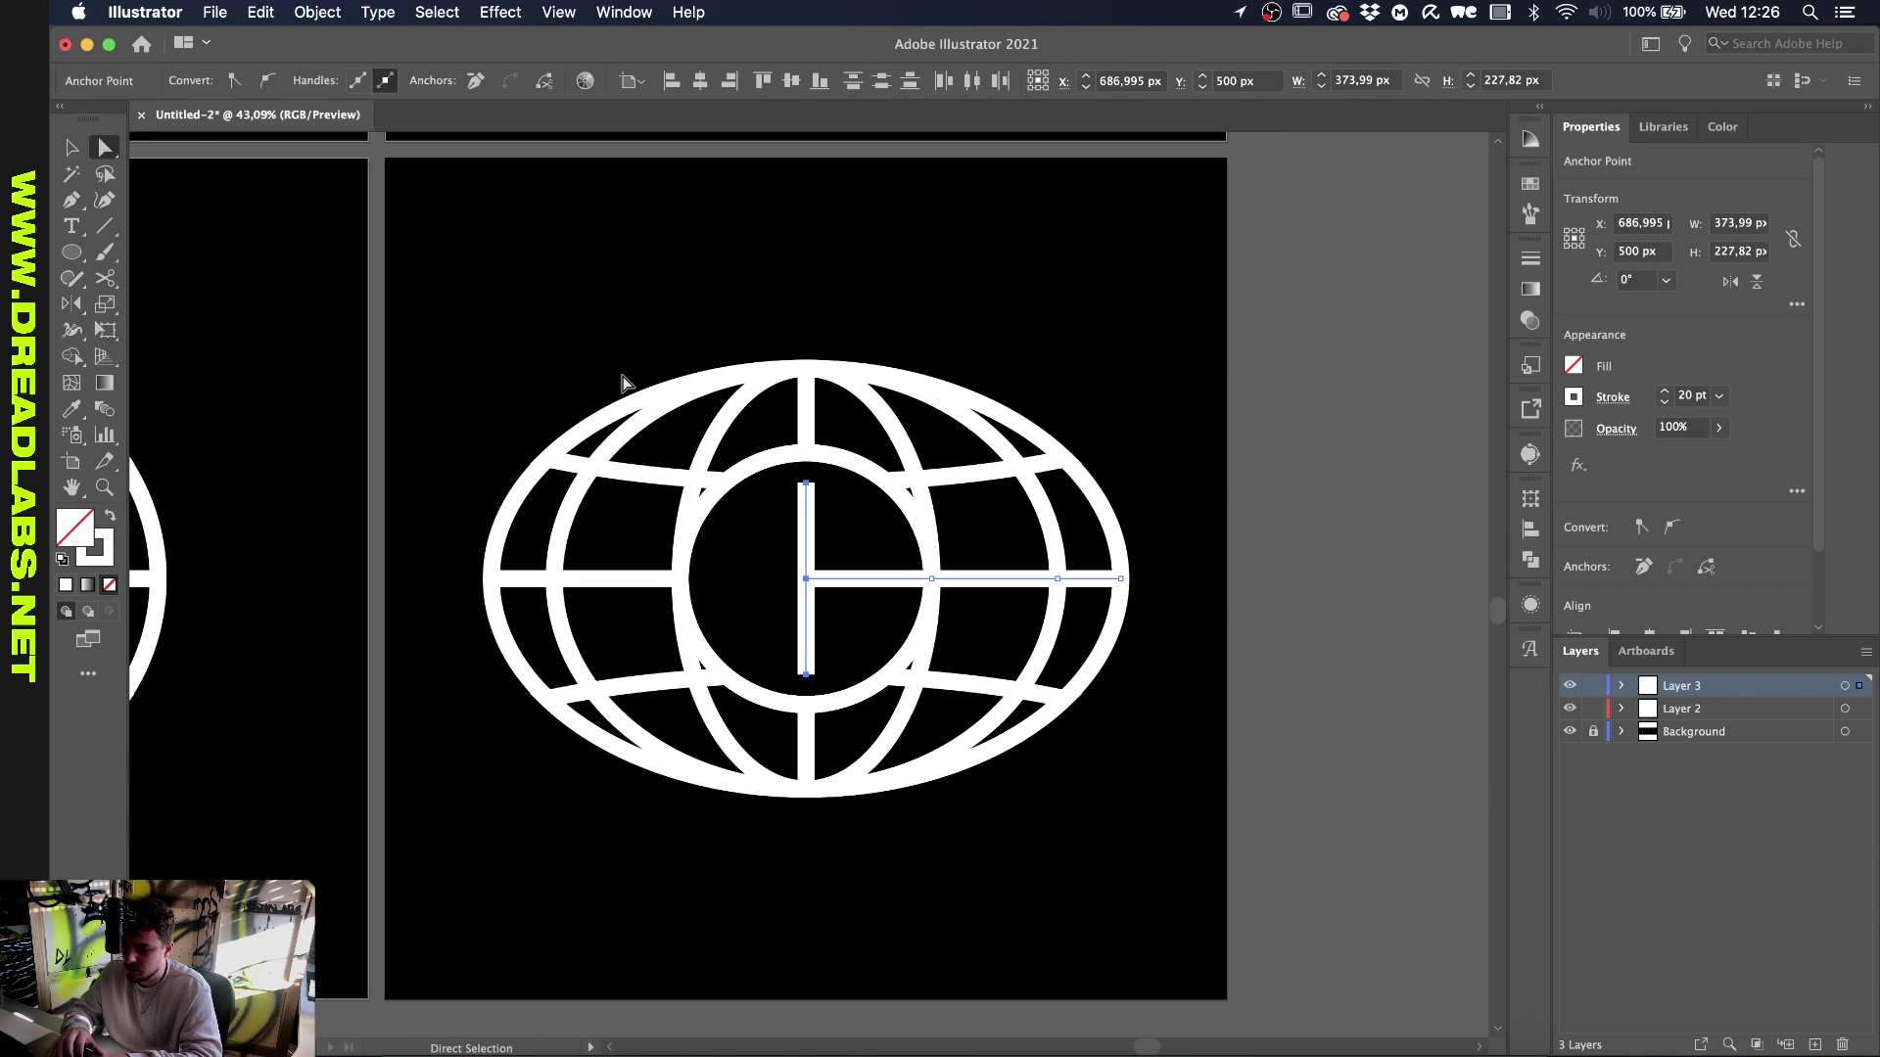
key(Delete)
key(v)
click(703, 294)
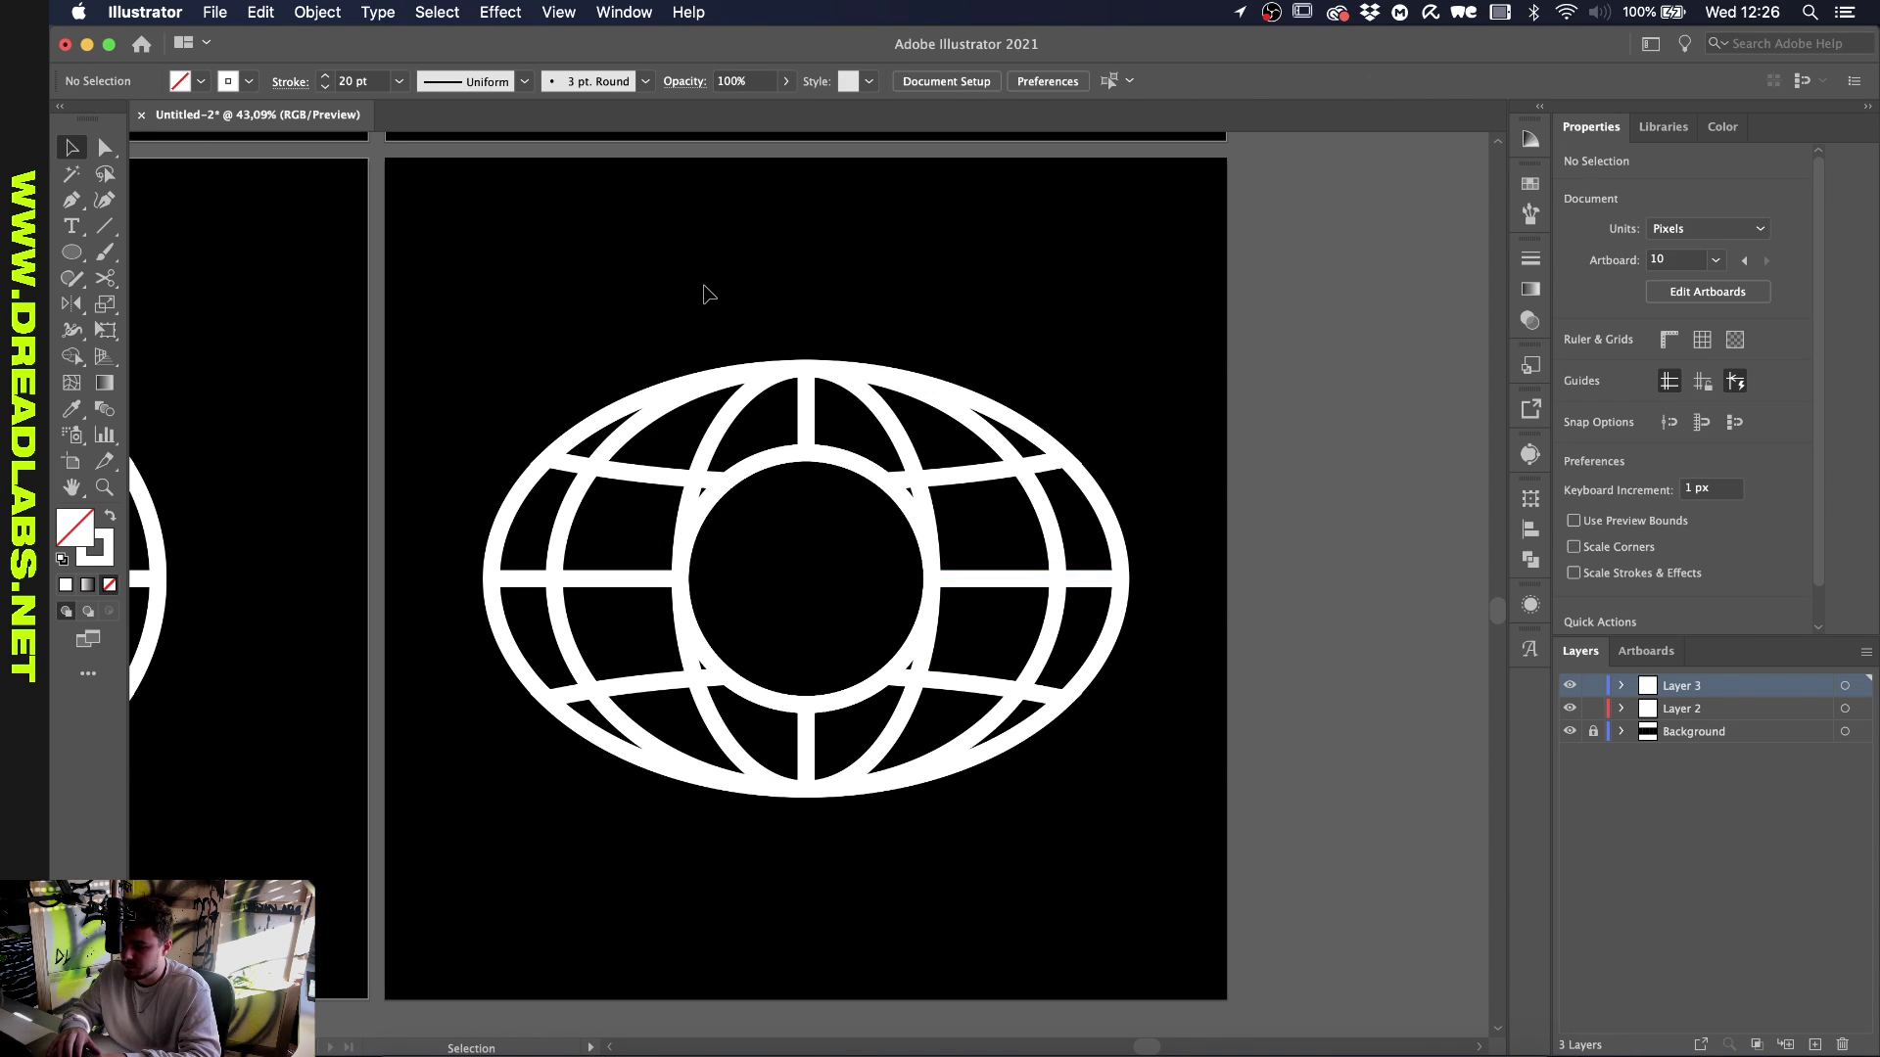
Select the 500 px smiley face and paste a copy in place over the centre of the wide globe
alt+scroll(705, 294, down, 3)
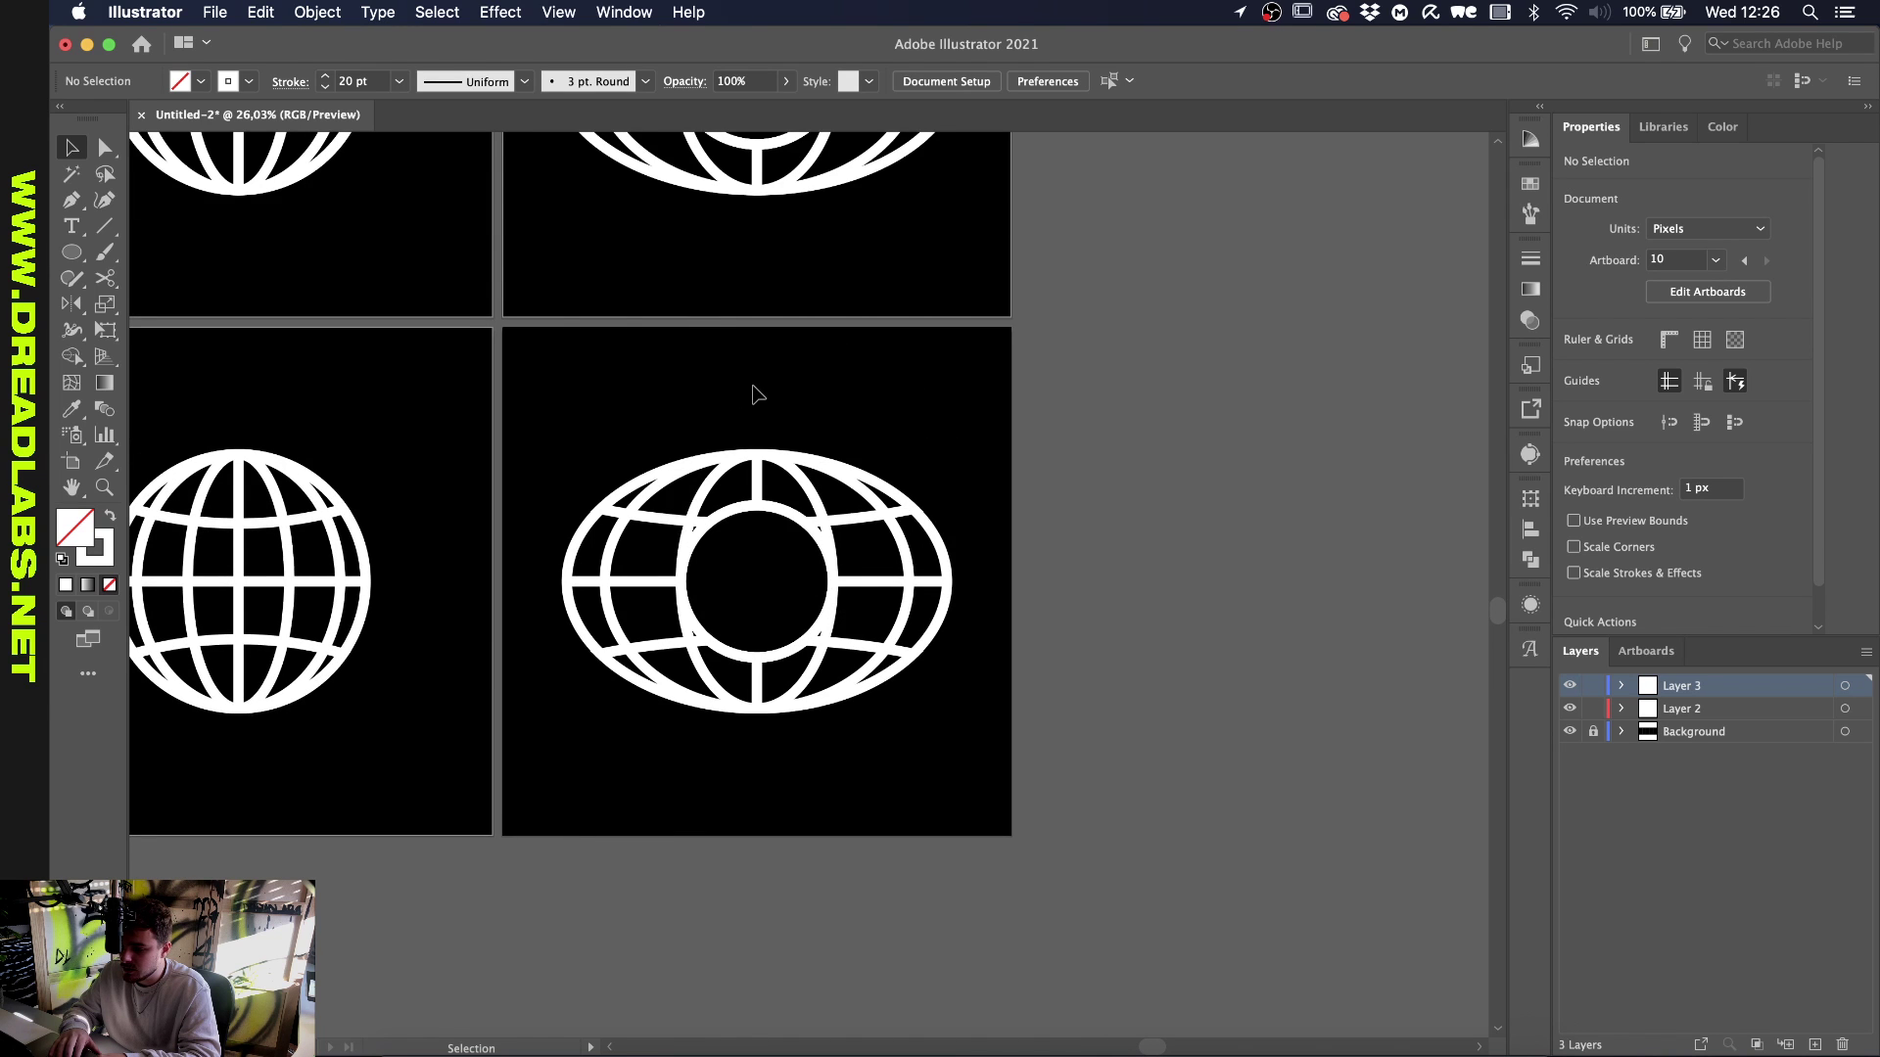
scroll(764, 440, up, 2)
scroll(778, 571, left, 15)
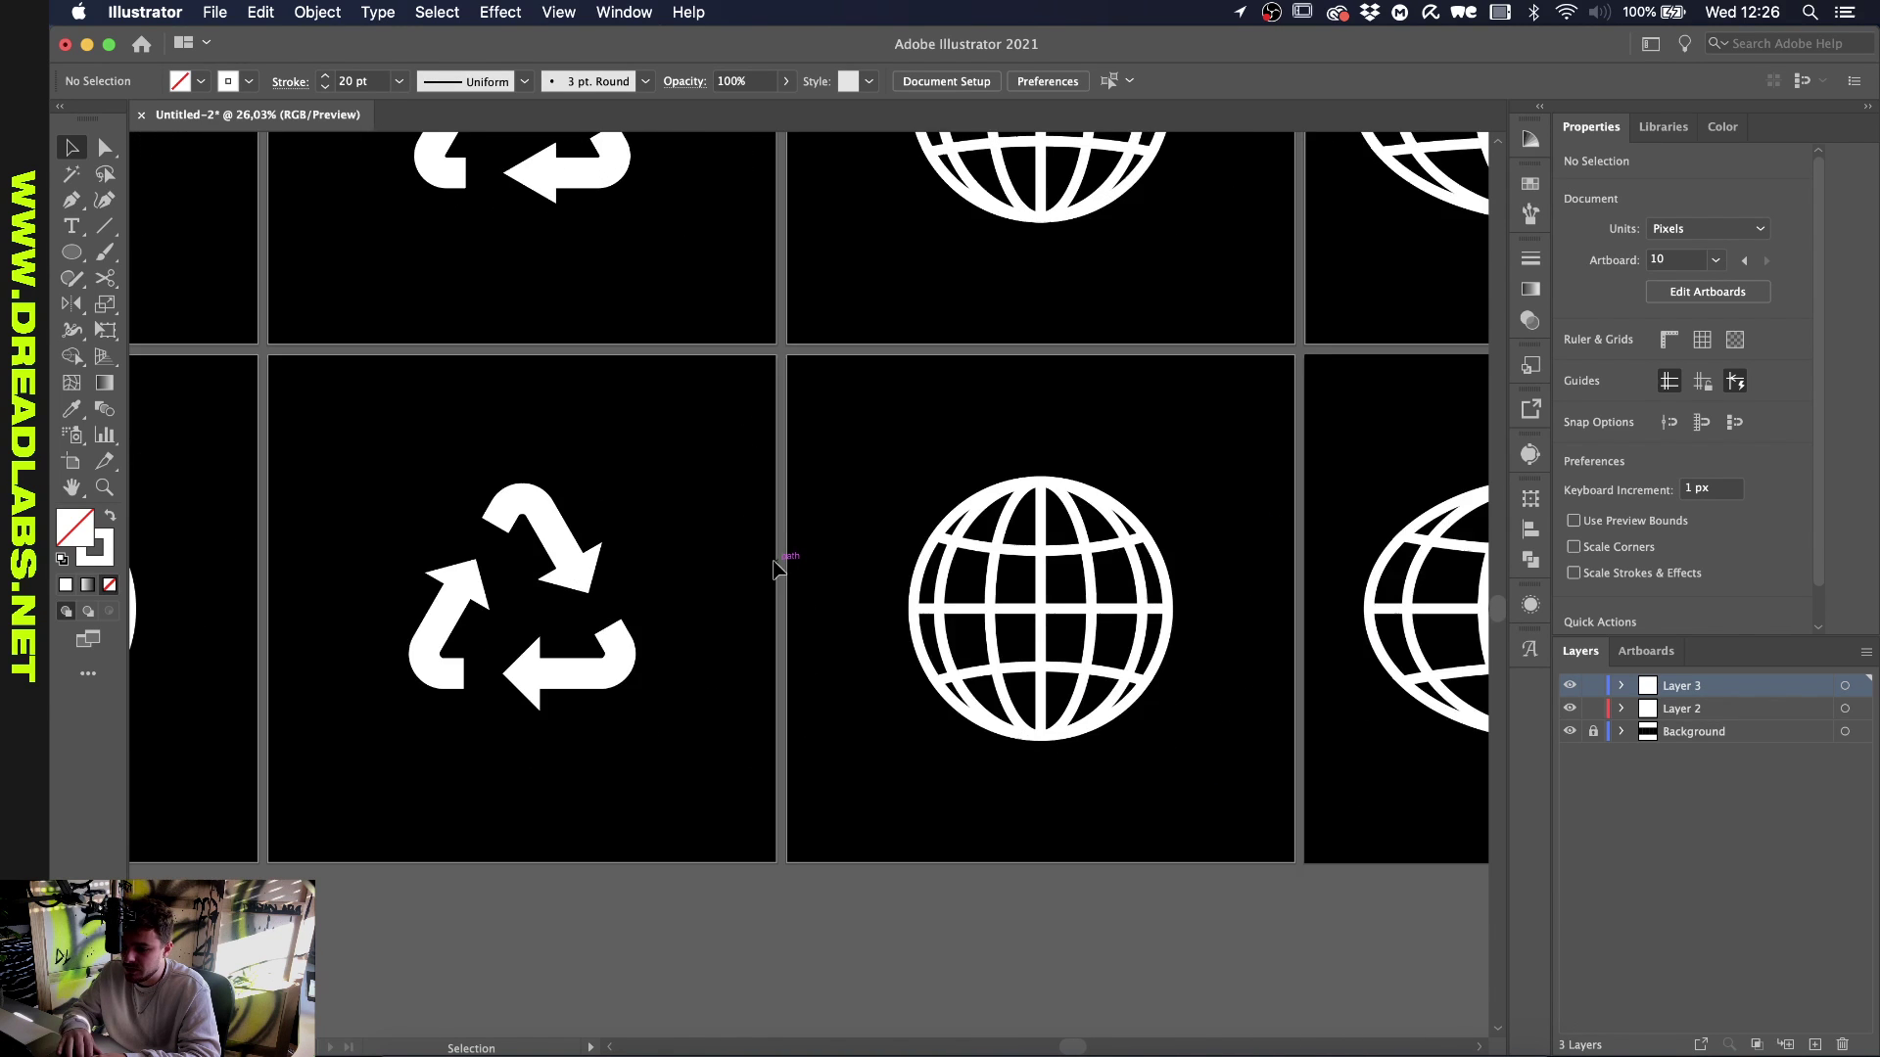
drag(616, 403, 285, 780)
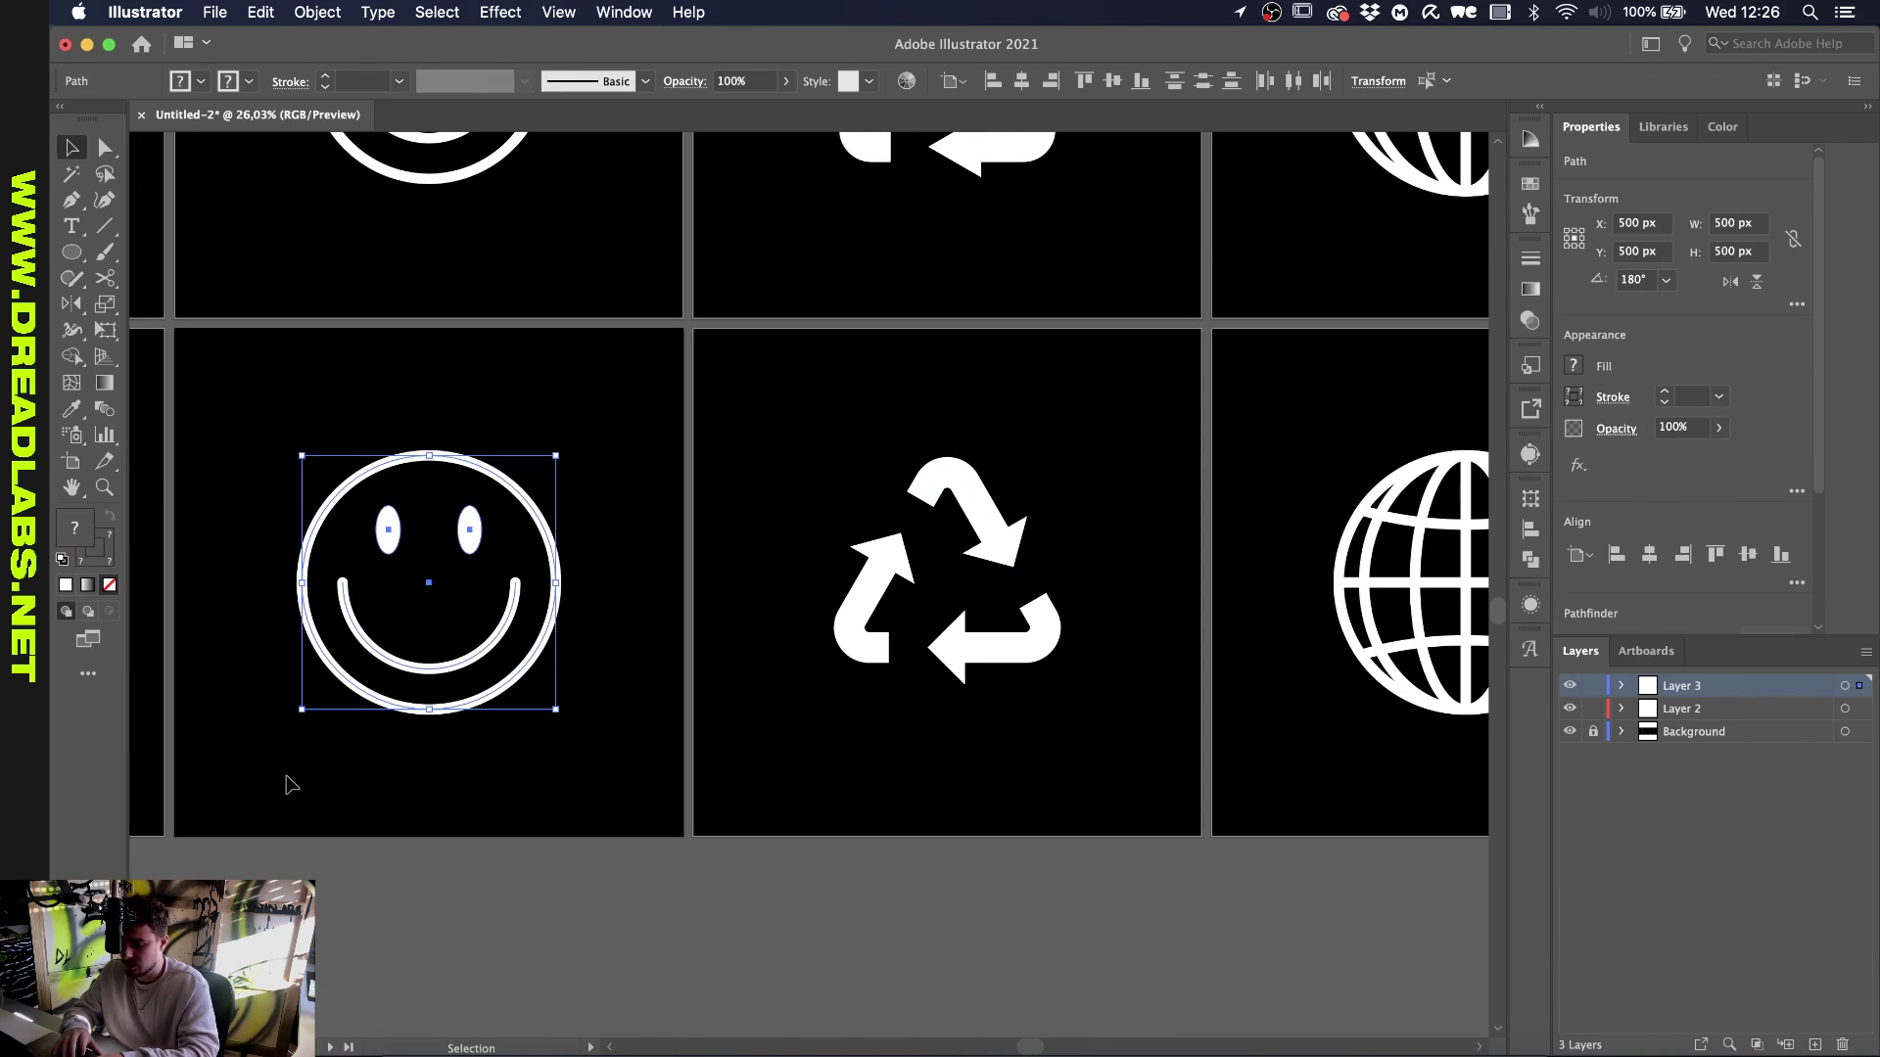
scroll(285, 781, right, 20)
scroll(290, 784, right, 5)
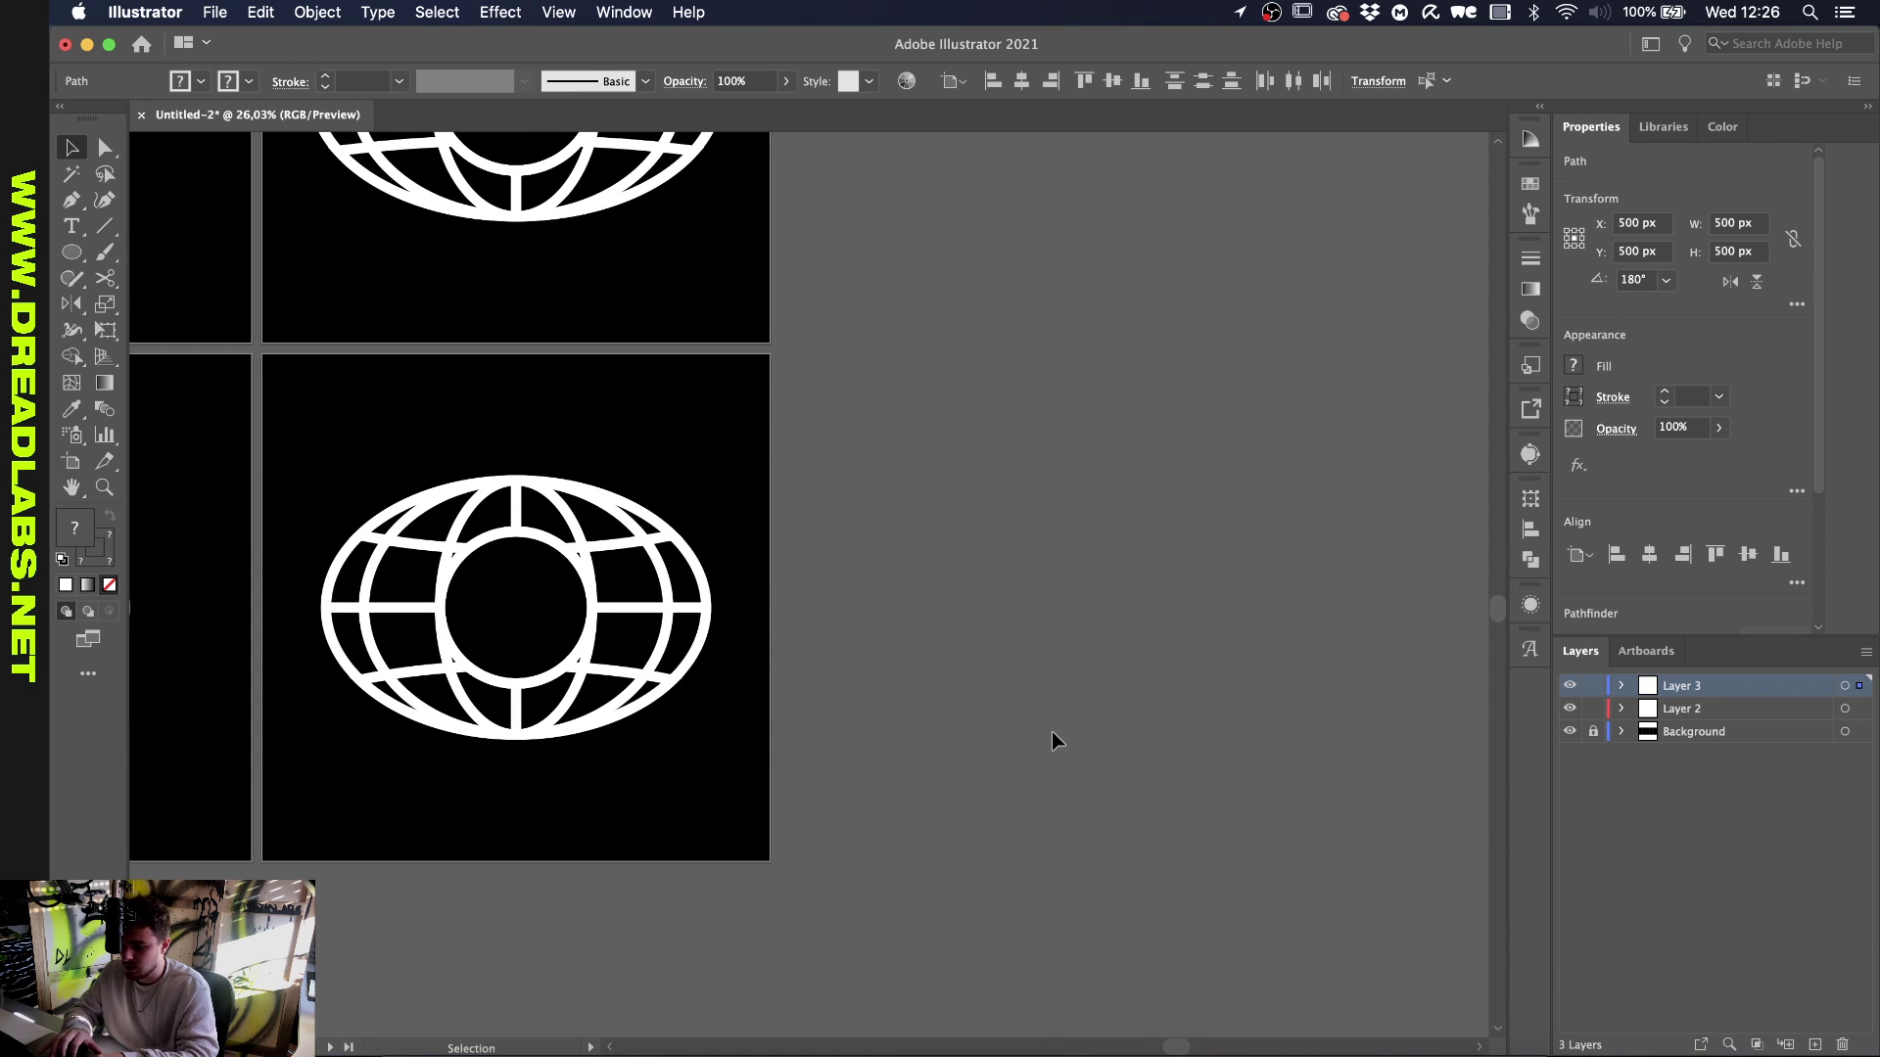
click(674, 812)
key(super+shift+v)
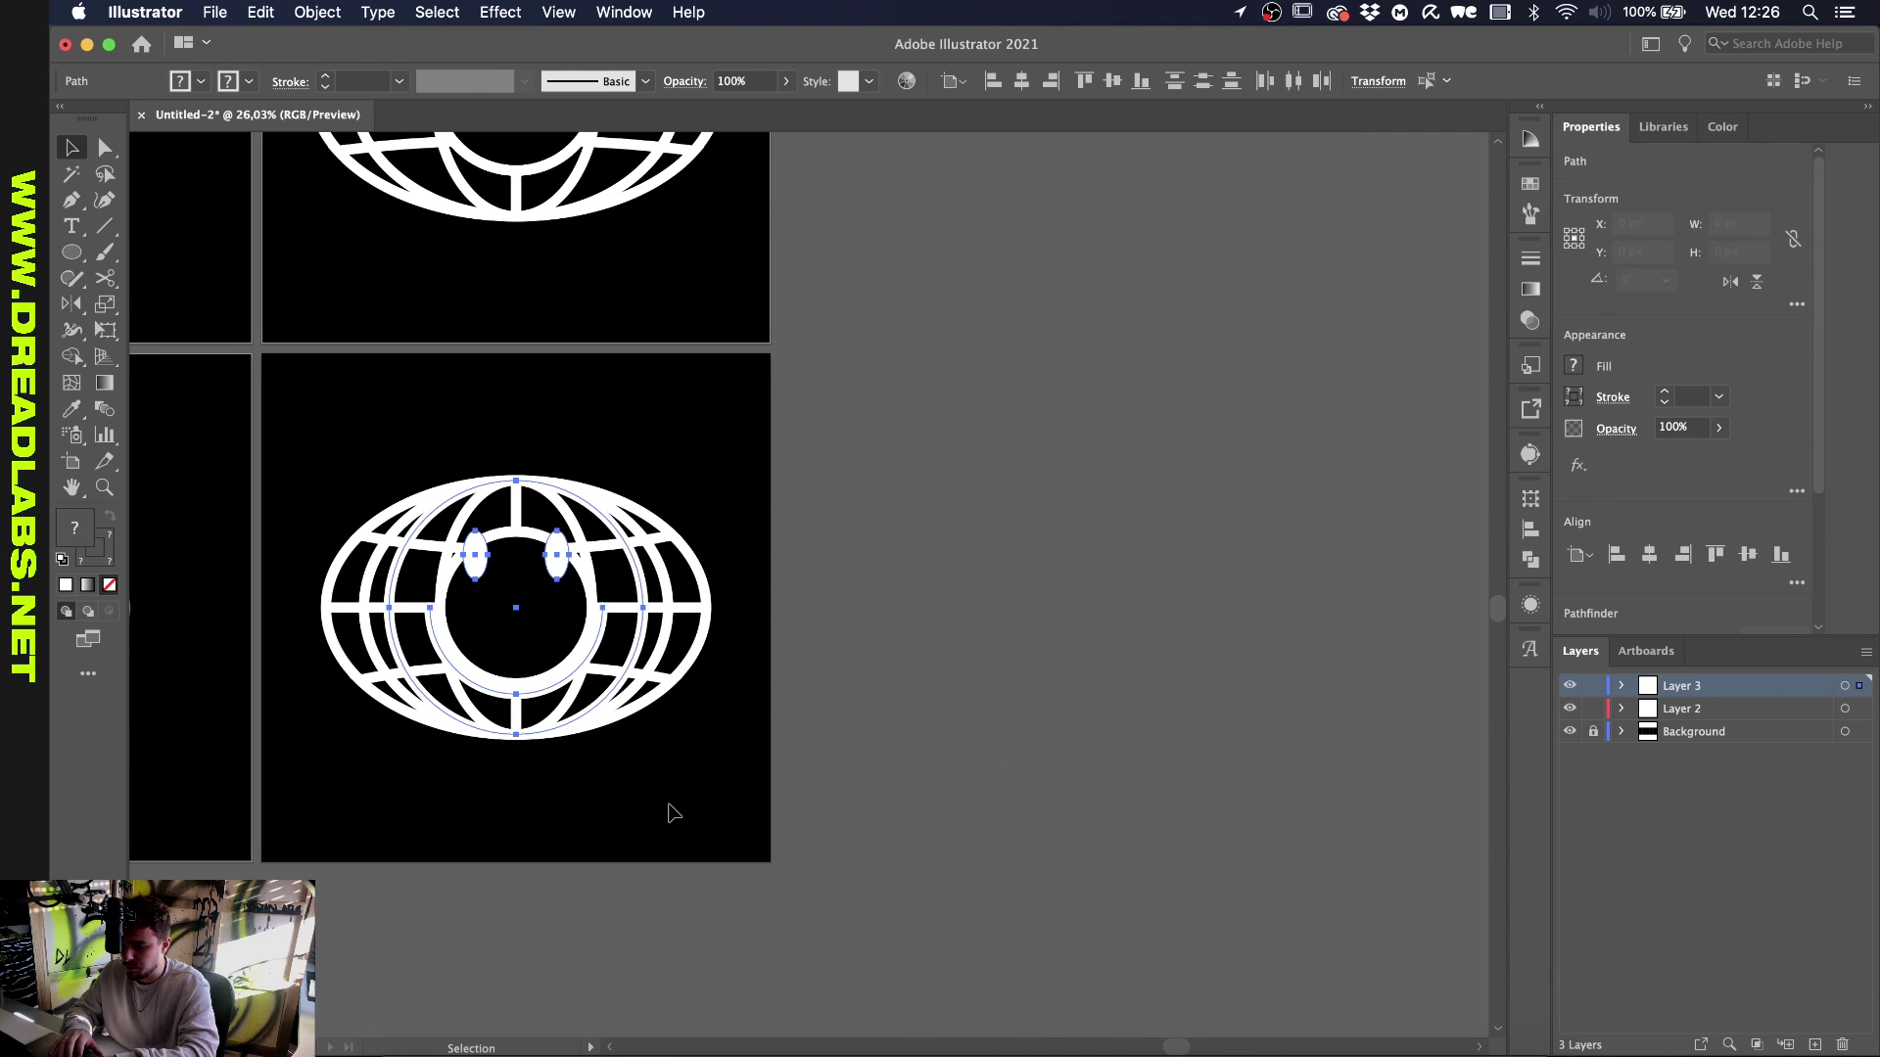
key(super+equal)
scroll(602, 470, up, 3)
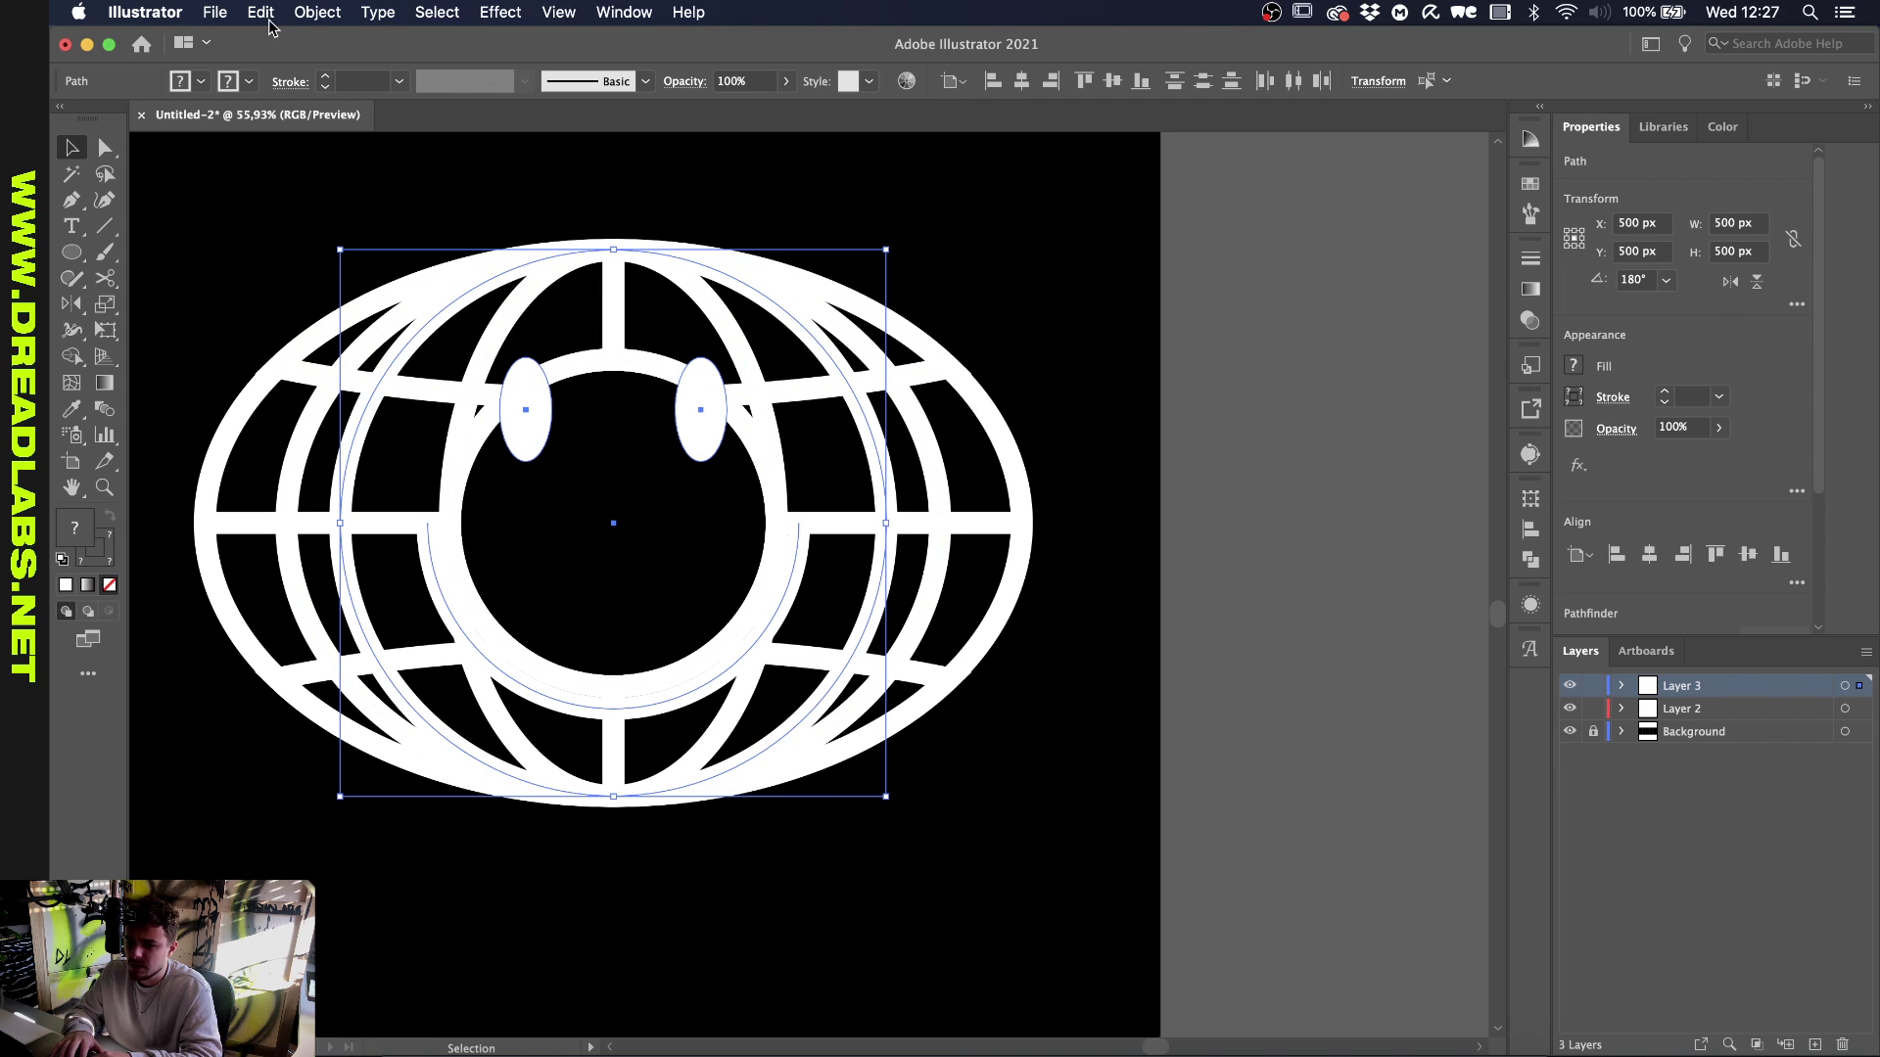
click(306, 13)
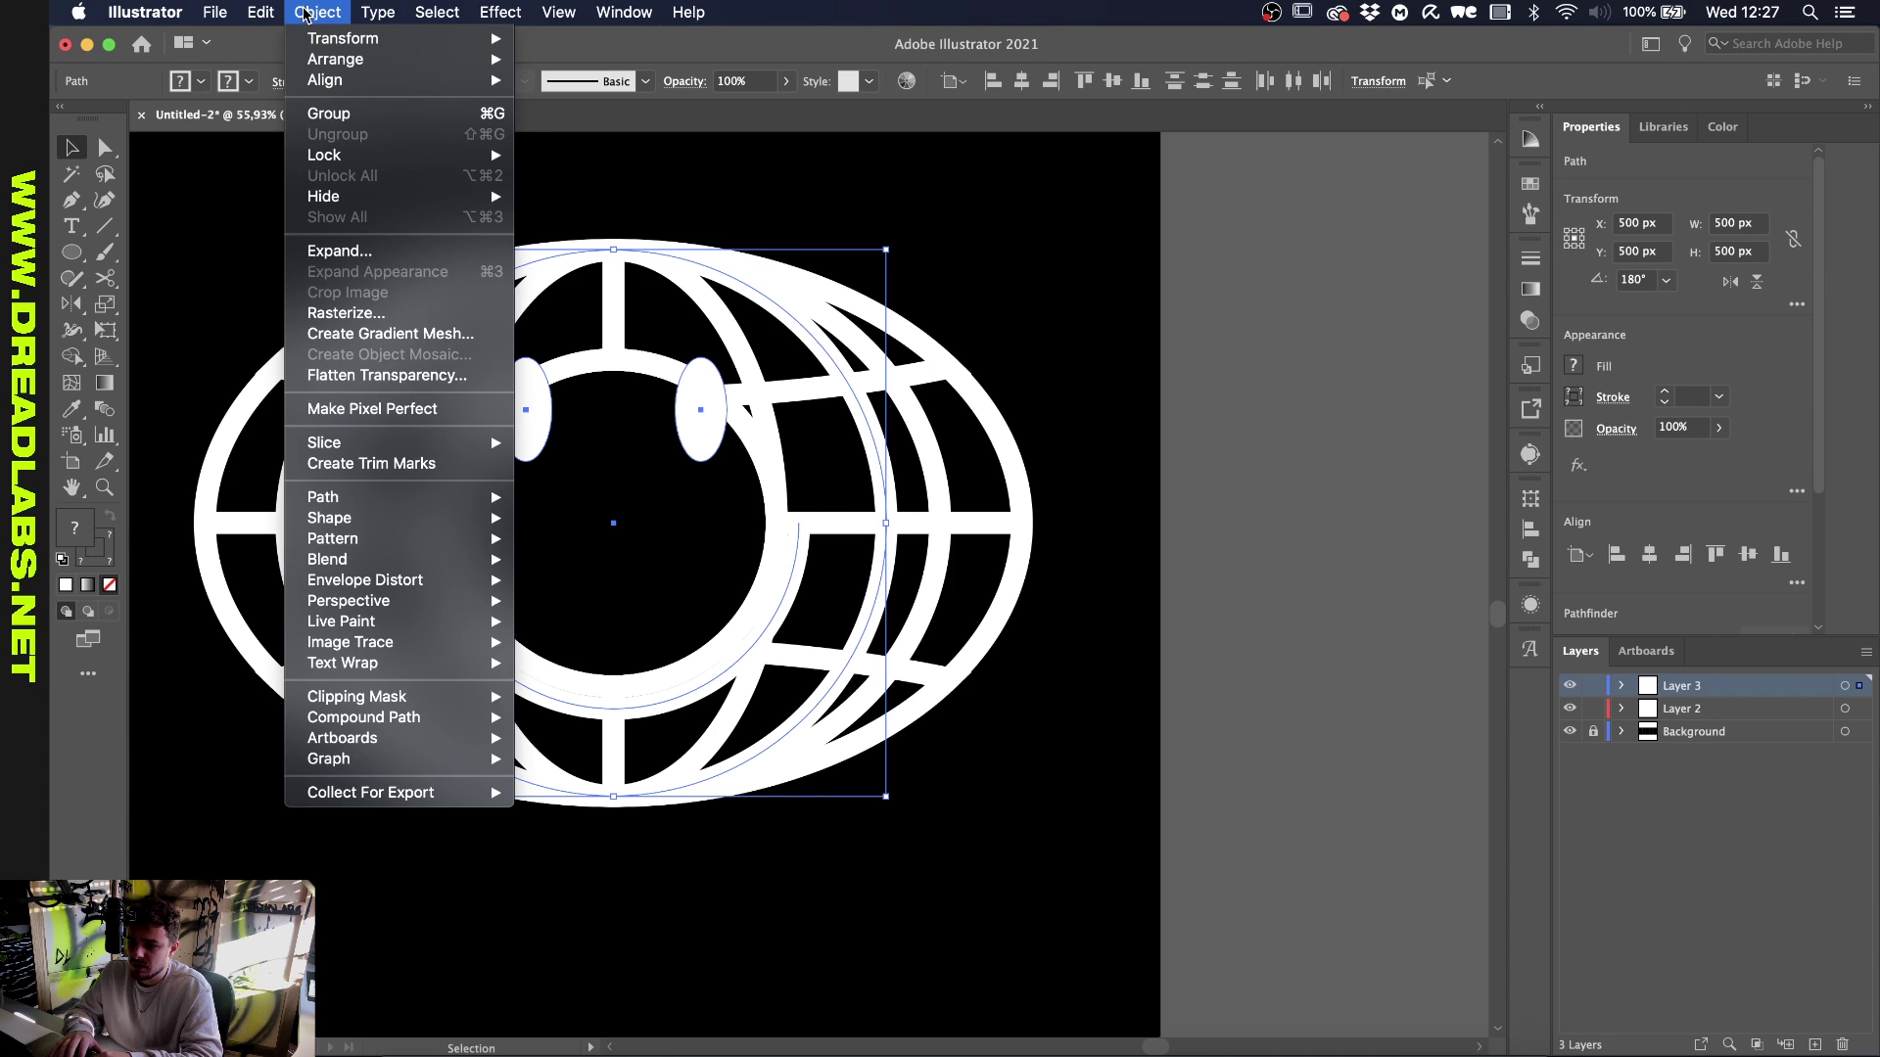
mouse_move(331, 497)
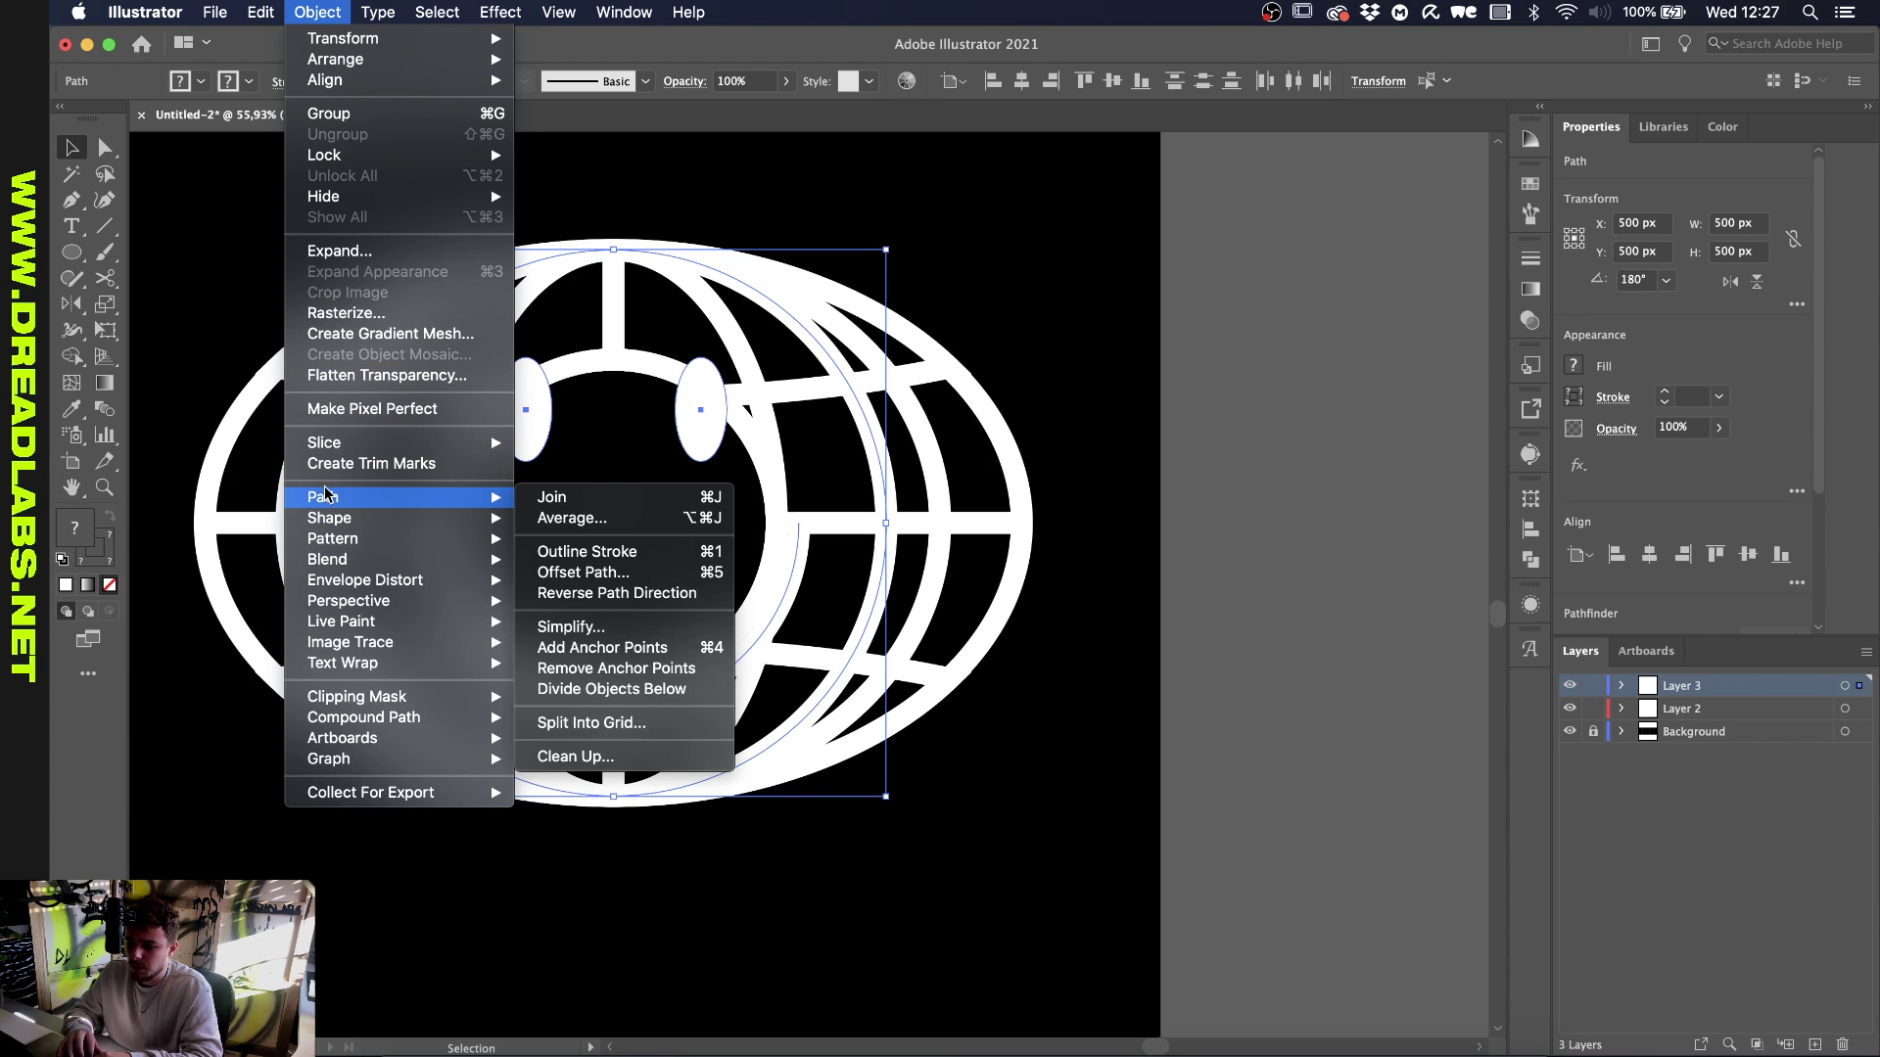
click(611, 581)
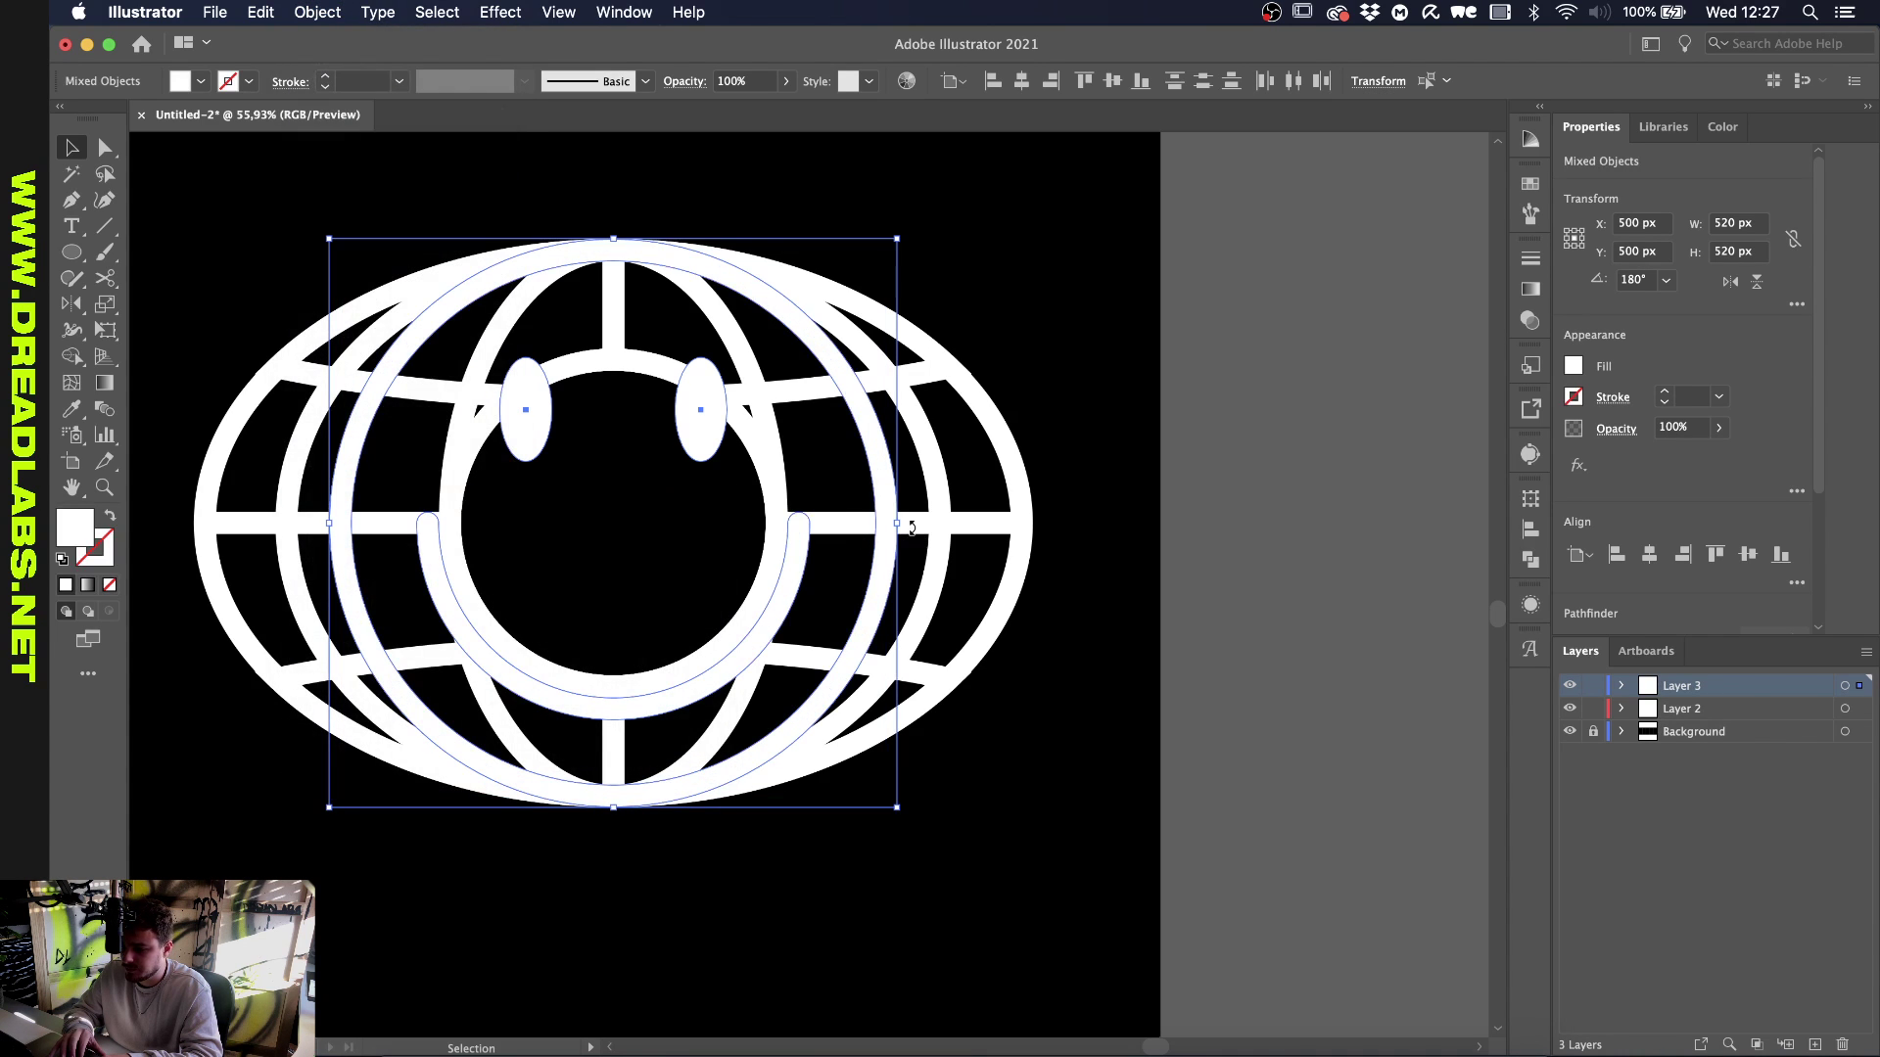
drag(911, 528, 733, 537)
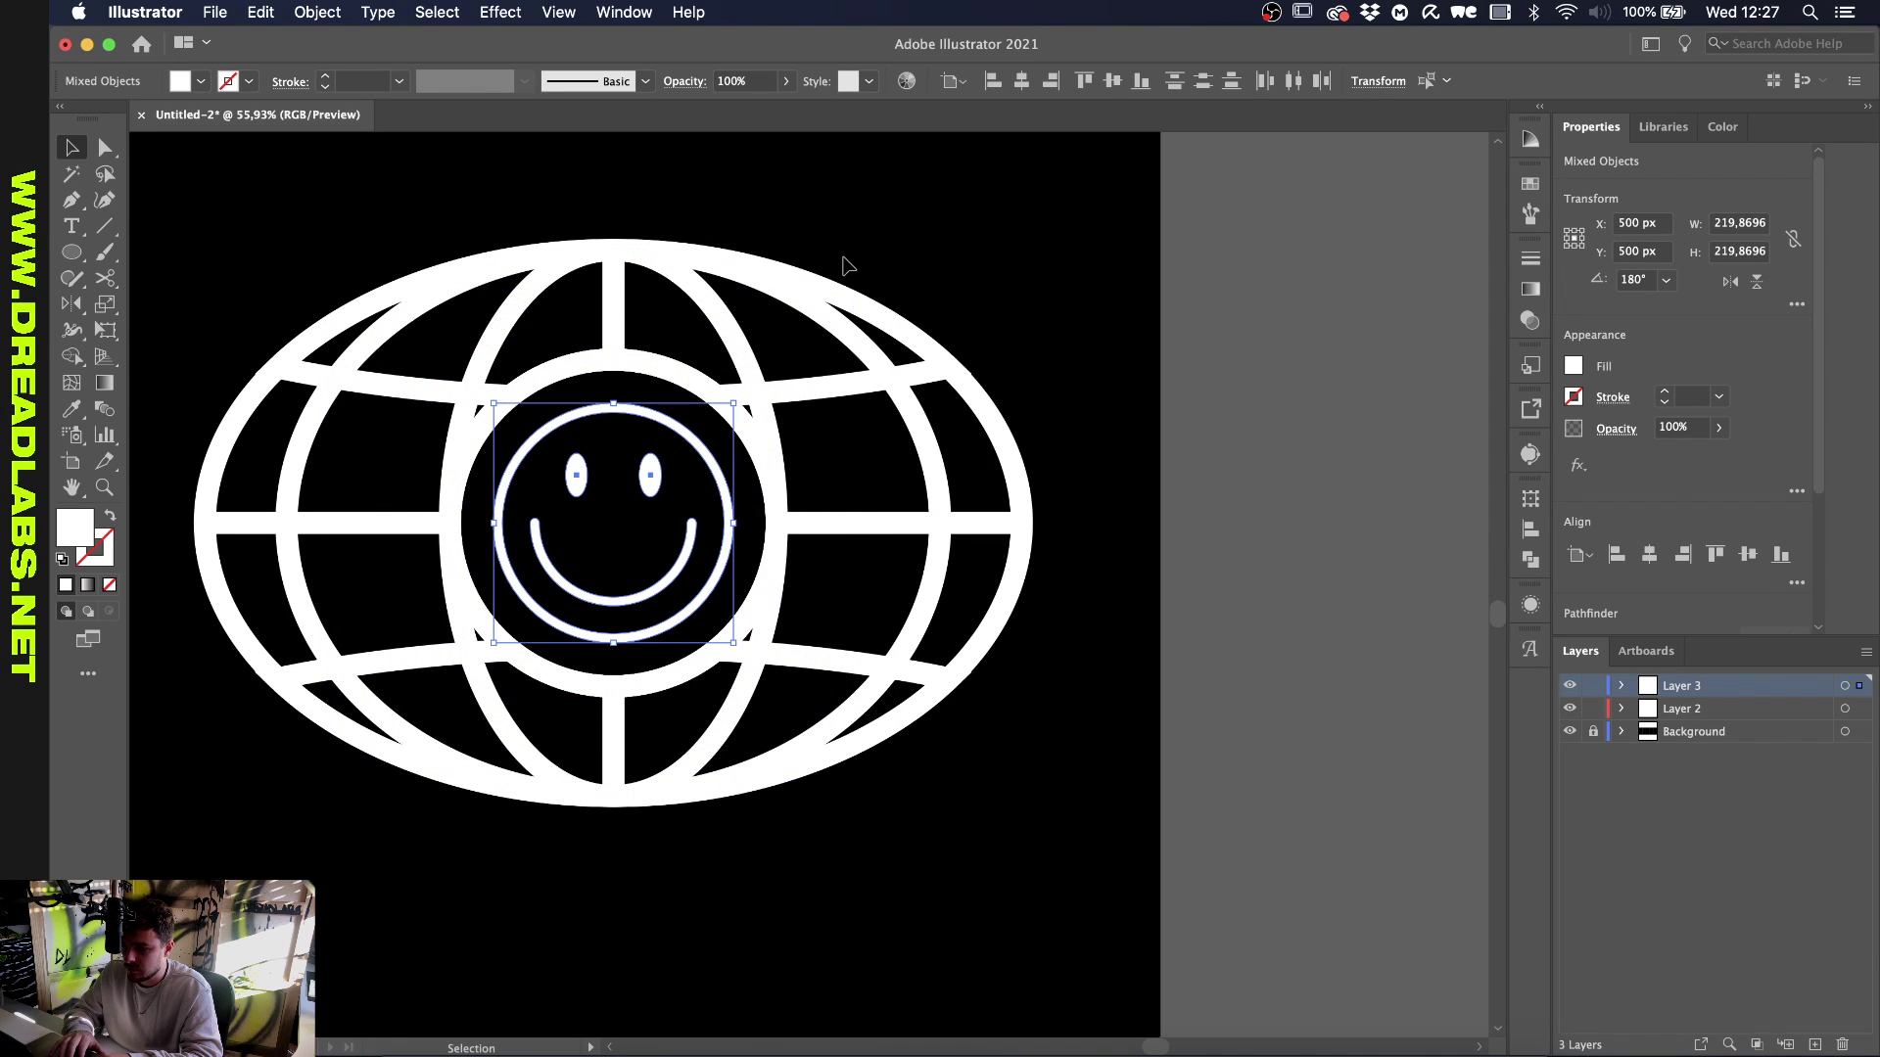
click(848, 265)
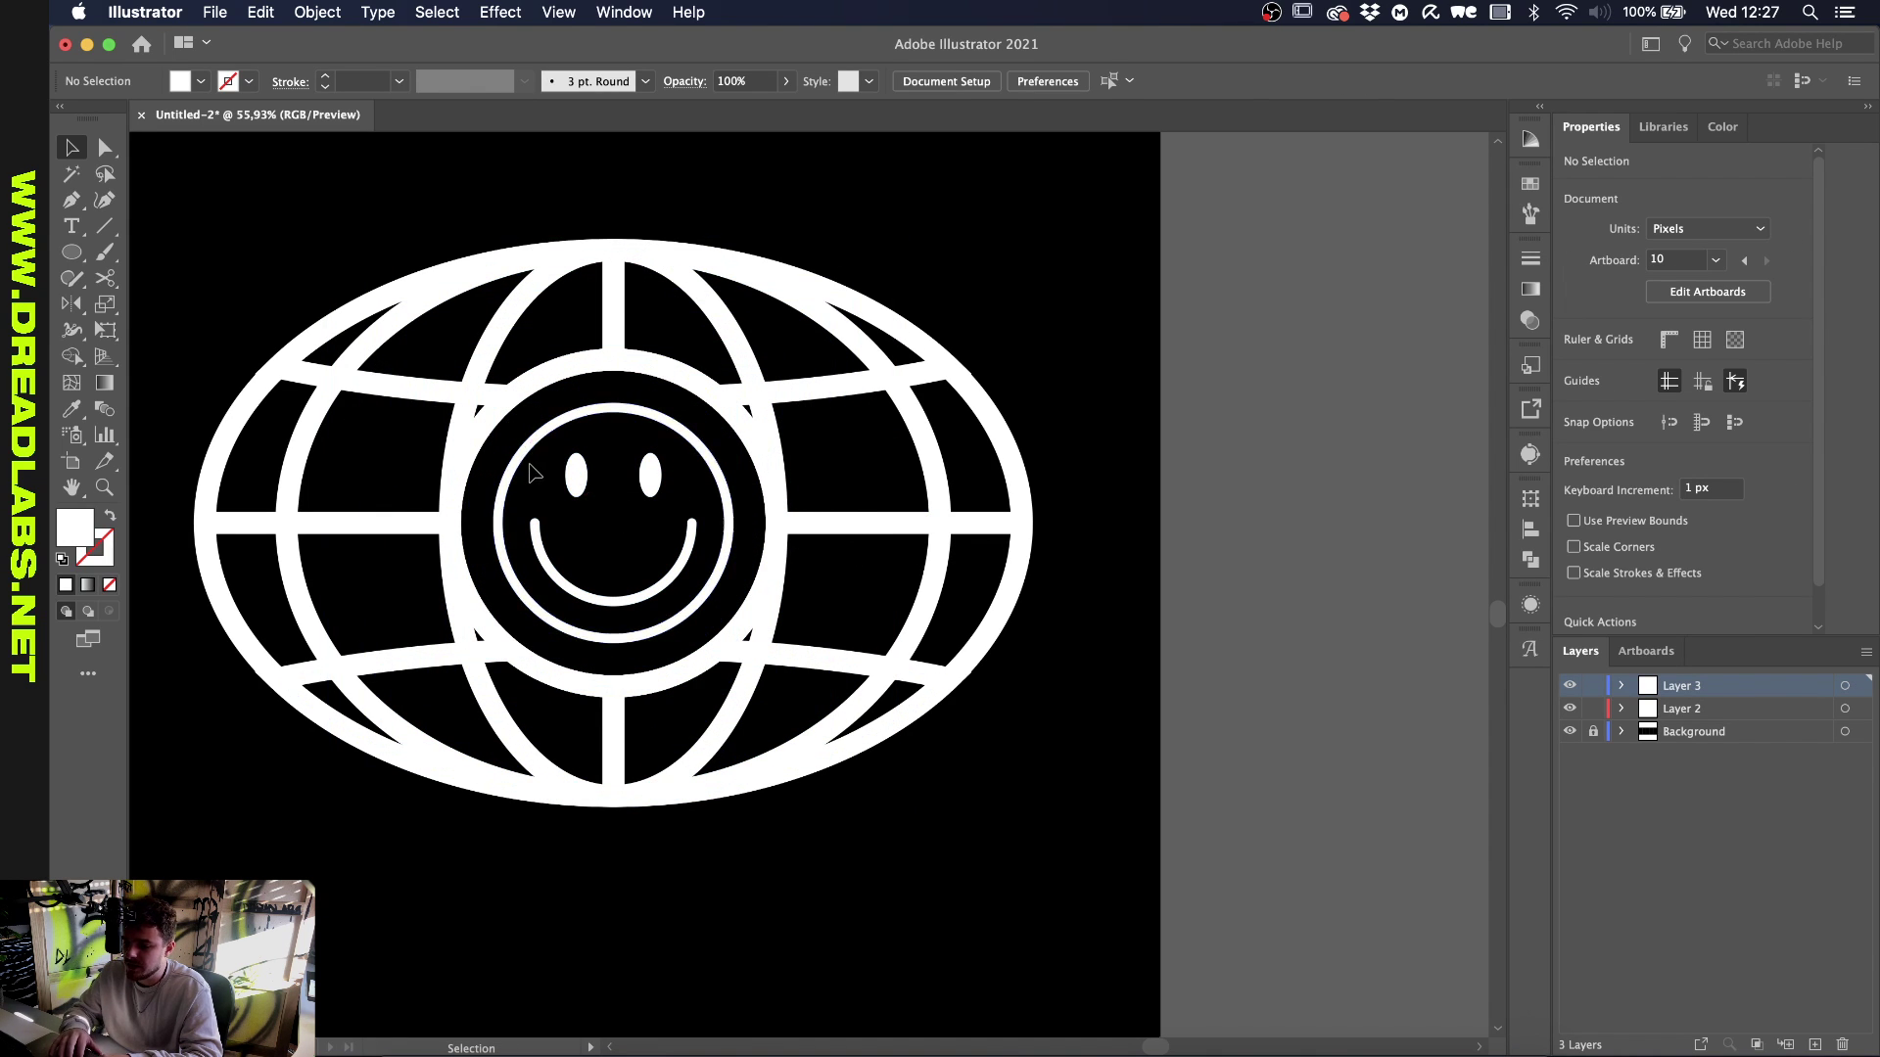
scroll(529, 473, up, 2)
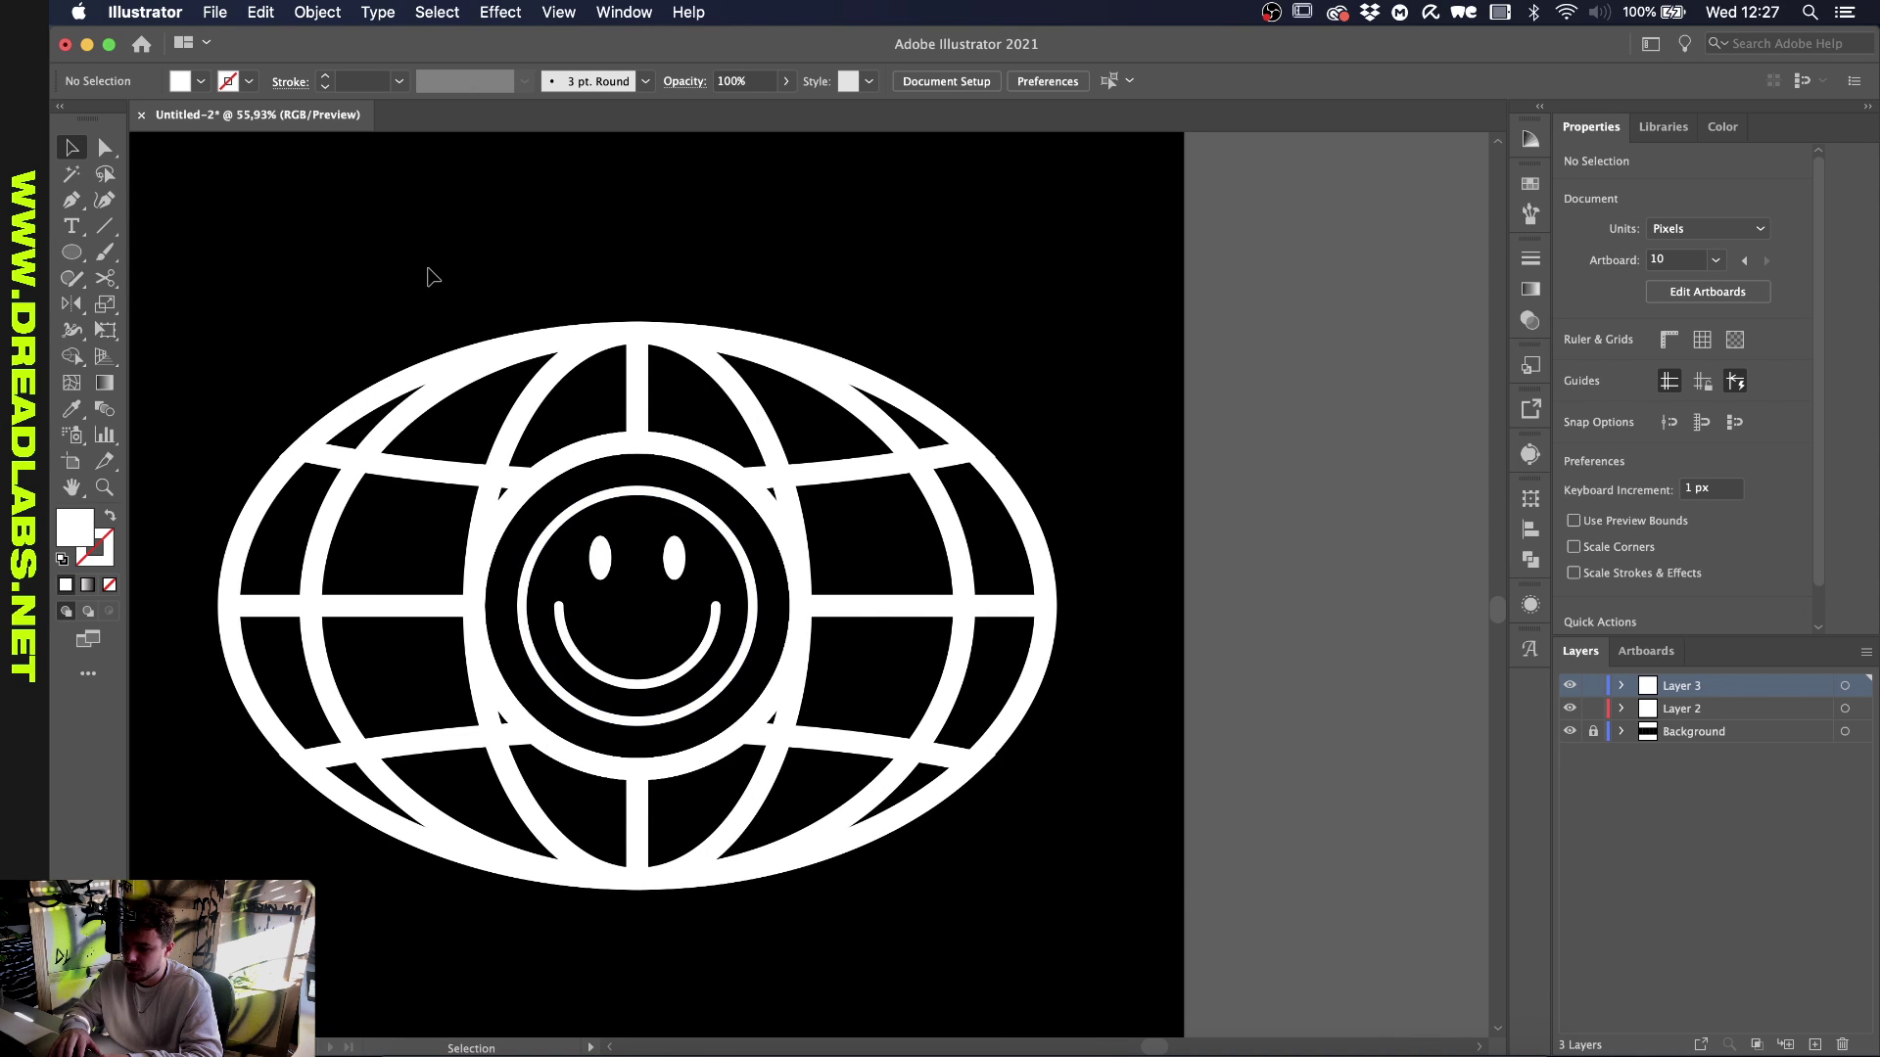
key(super+z)
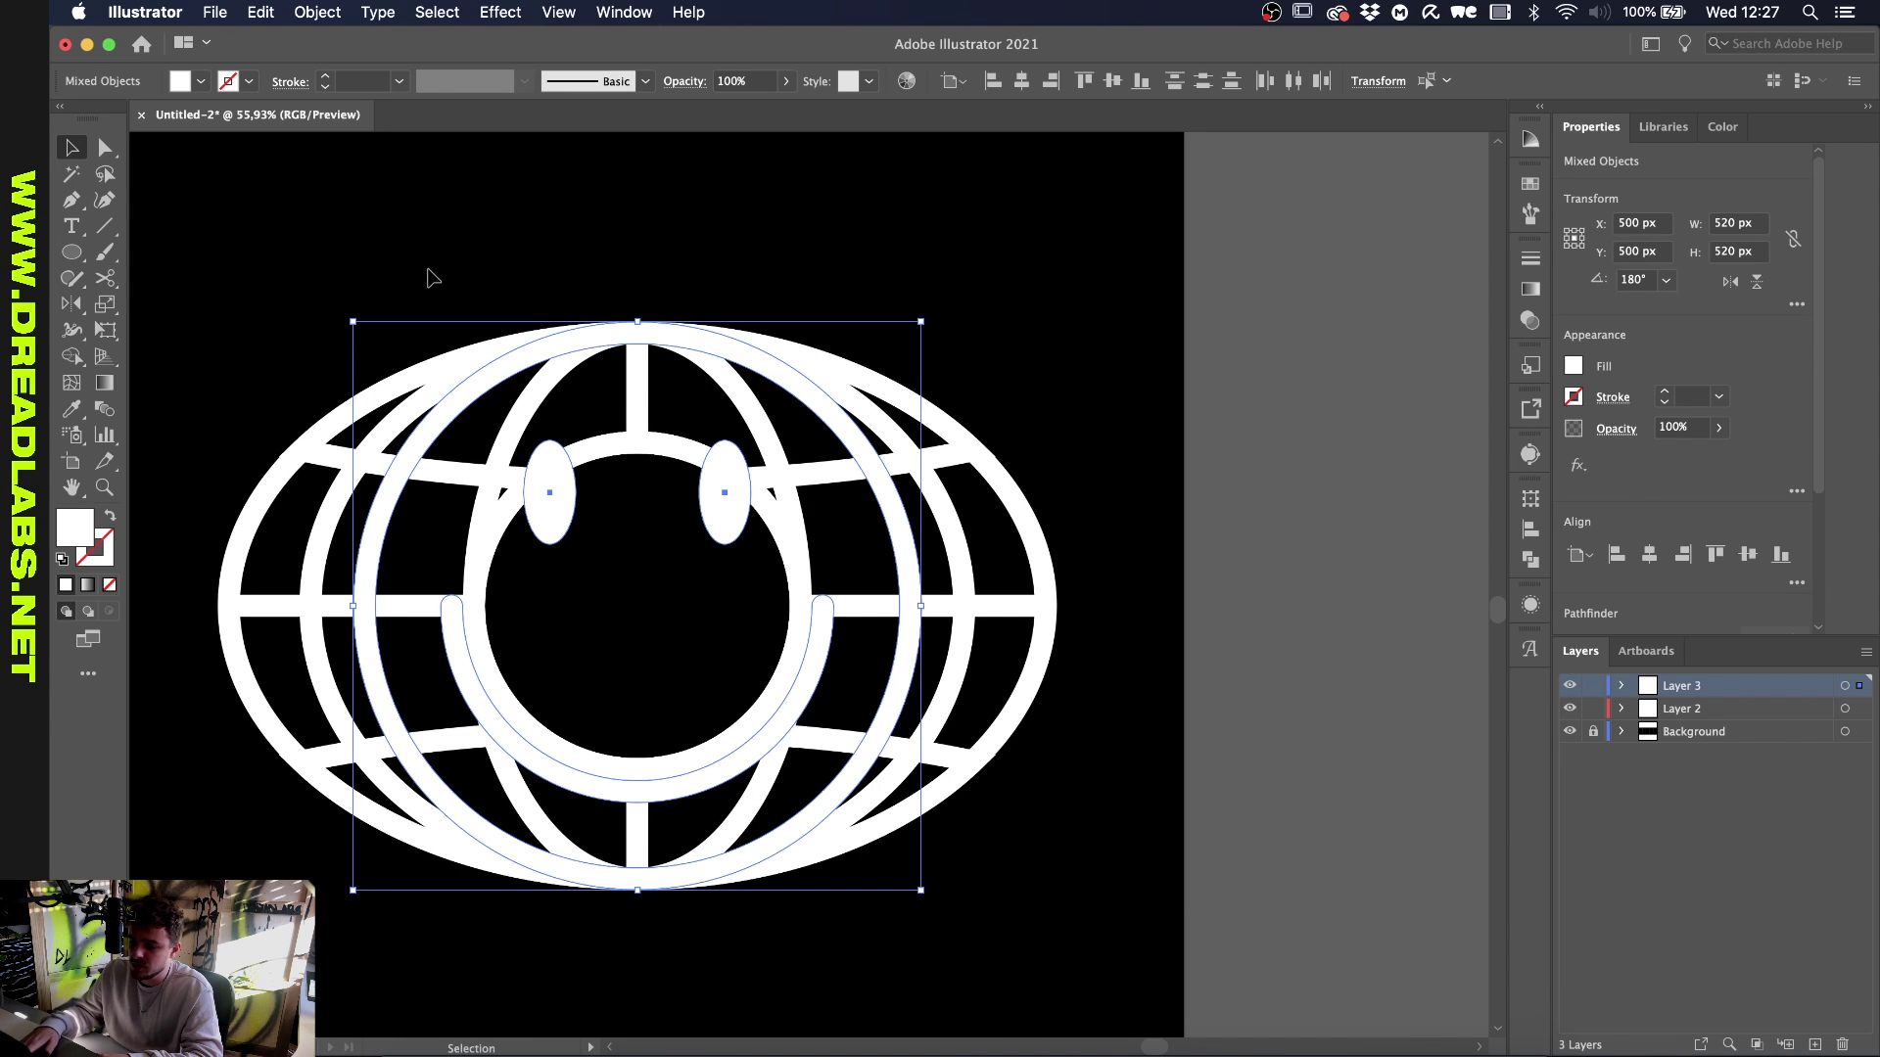
key(super+z)
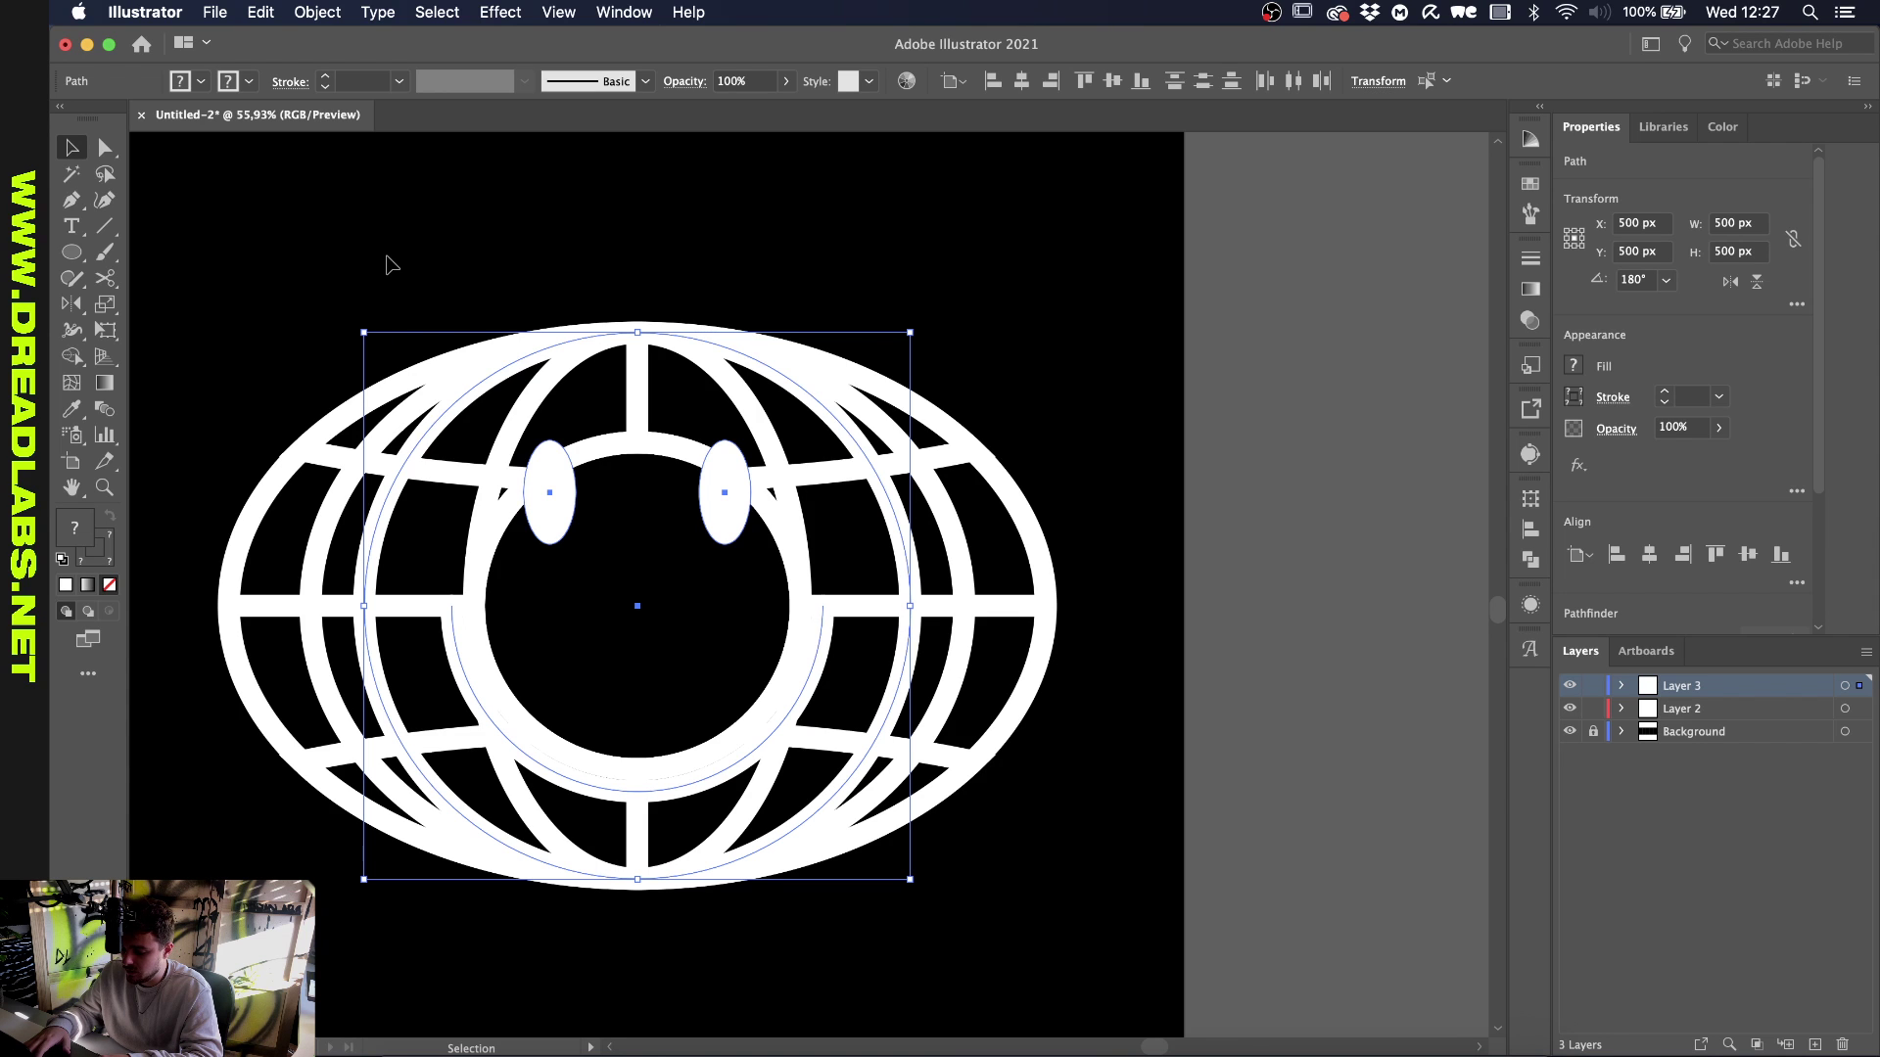
Enable Scale Strokes & Effects in General preferences, then shrink the smiley to about 239.83 px inside the globe's central ring
key(super+k)
drag(322, 127, 639, 128)
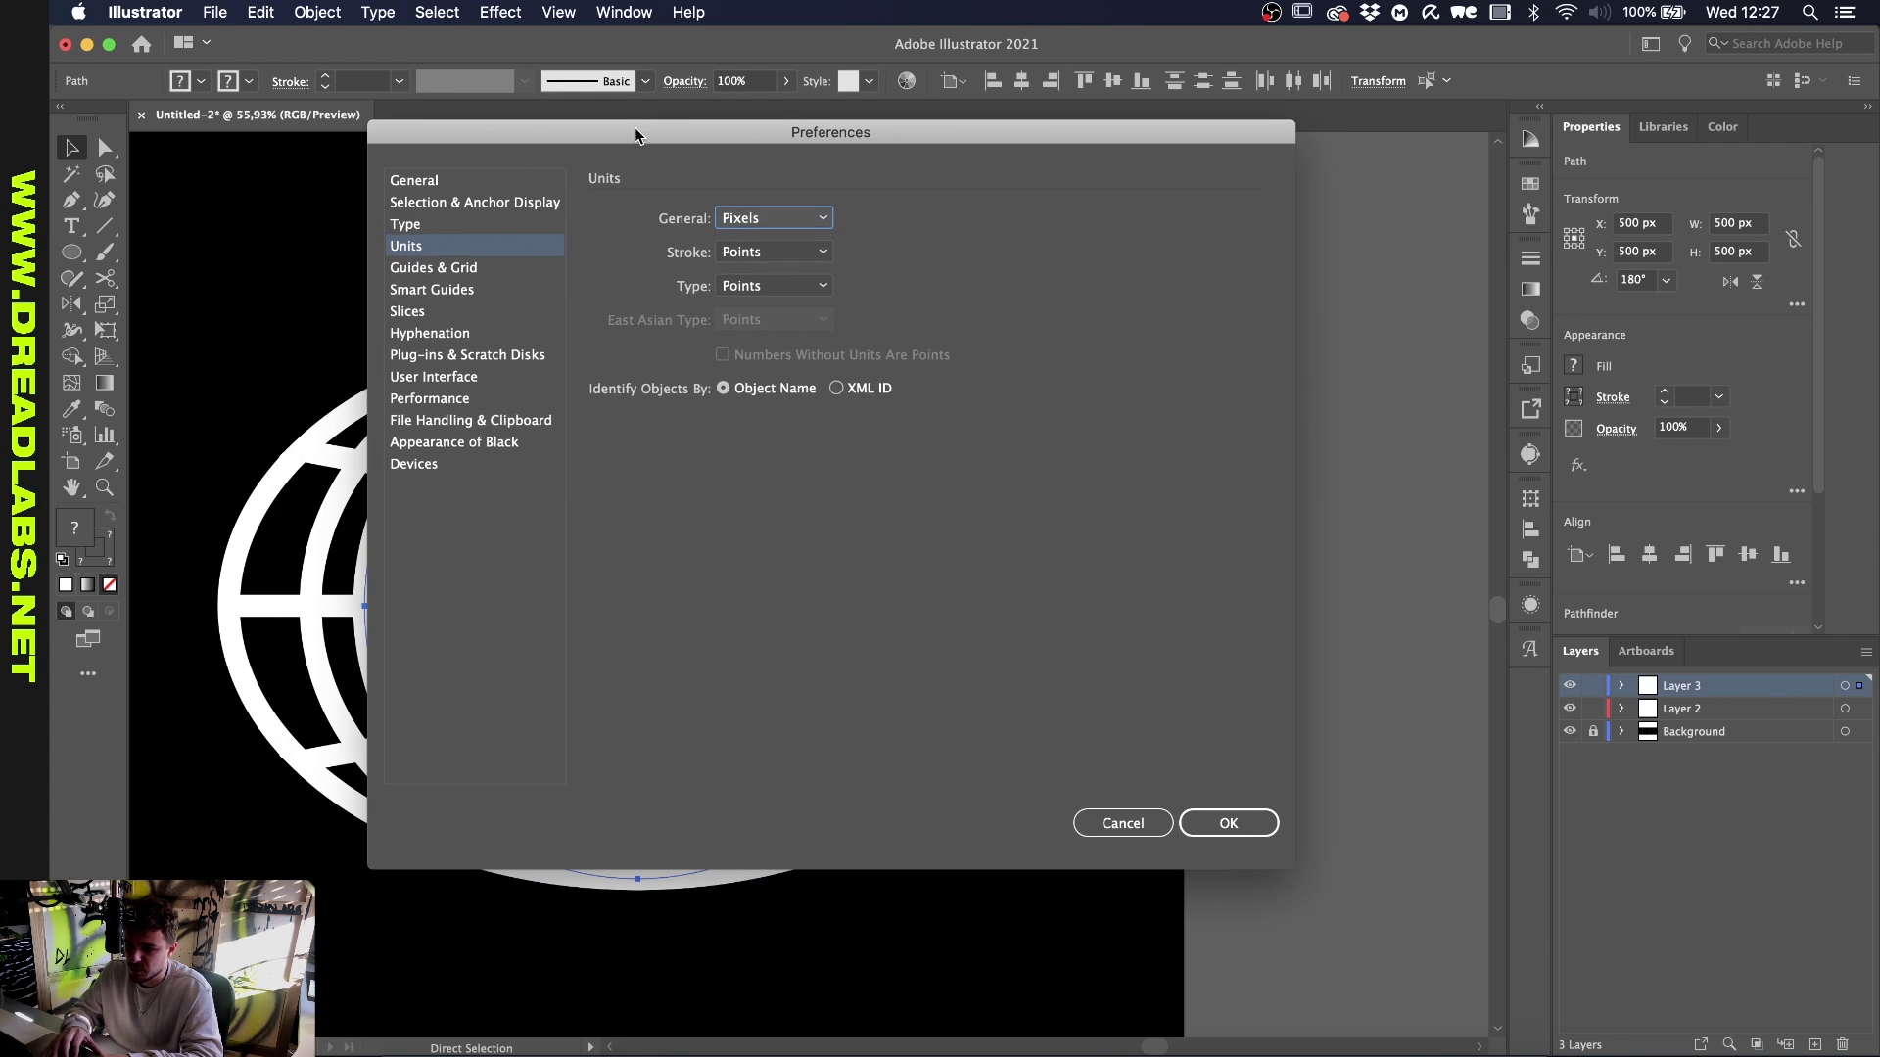
click(423, 186)
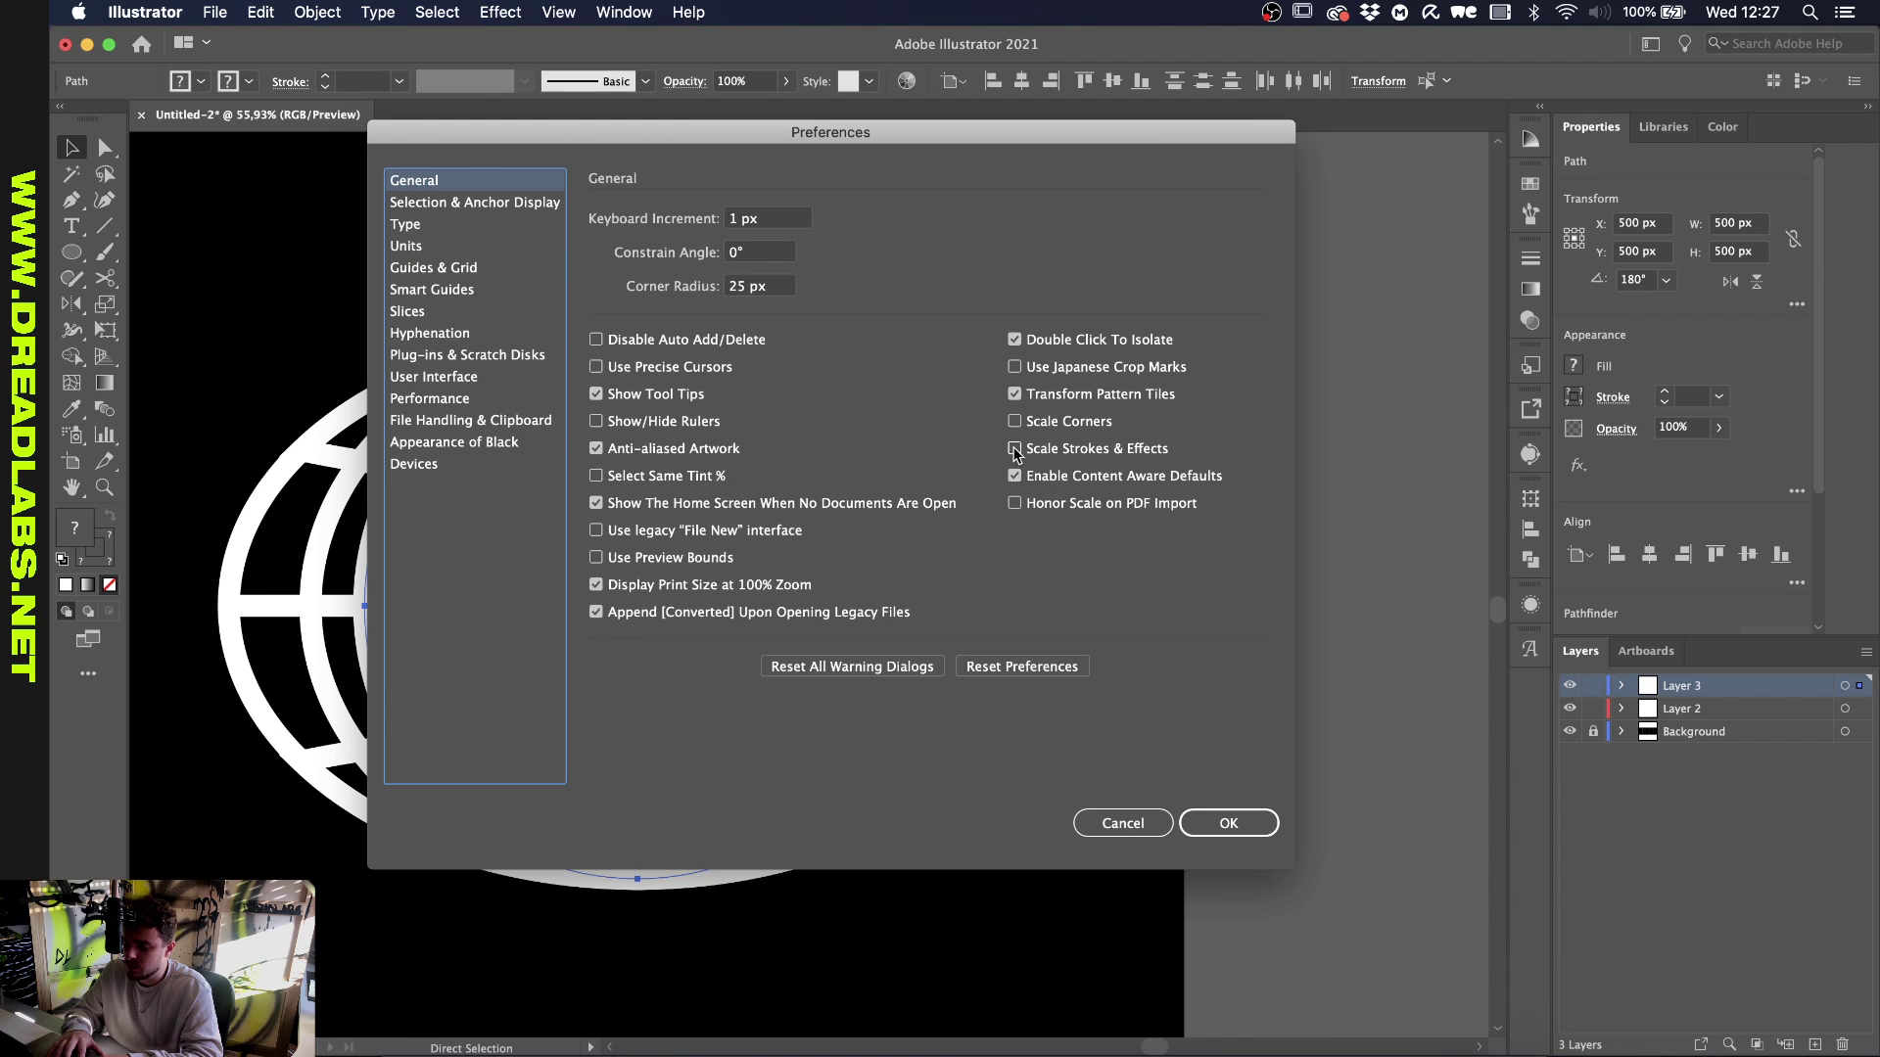
click(1018, 451)
click(1228, 823)
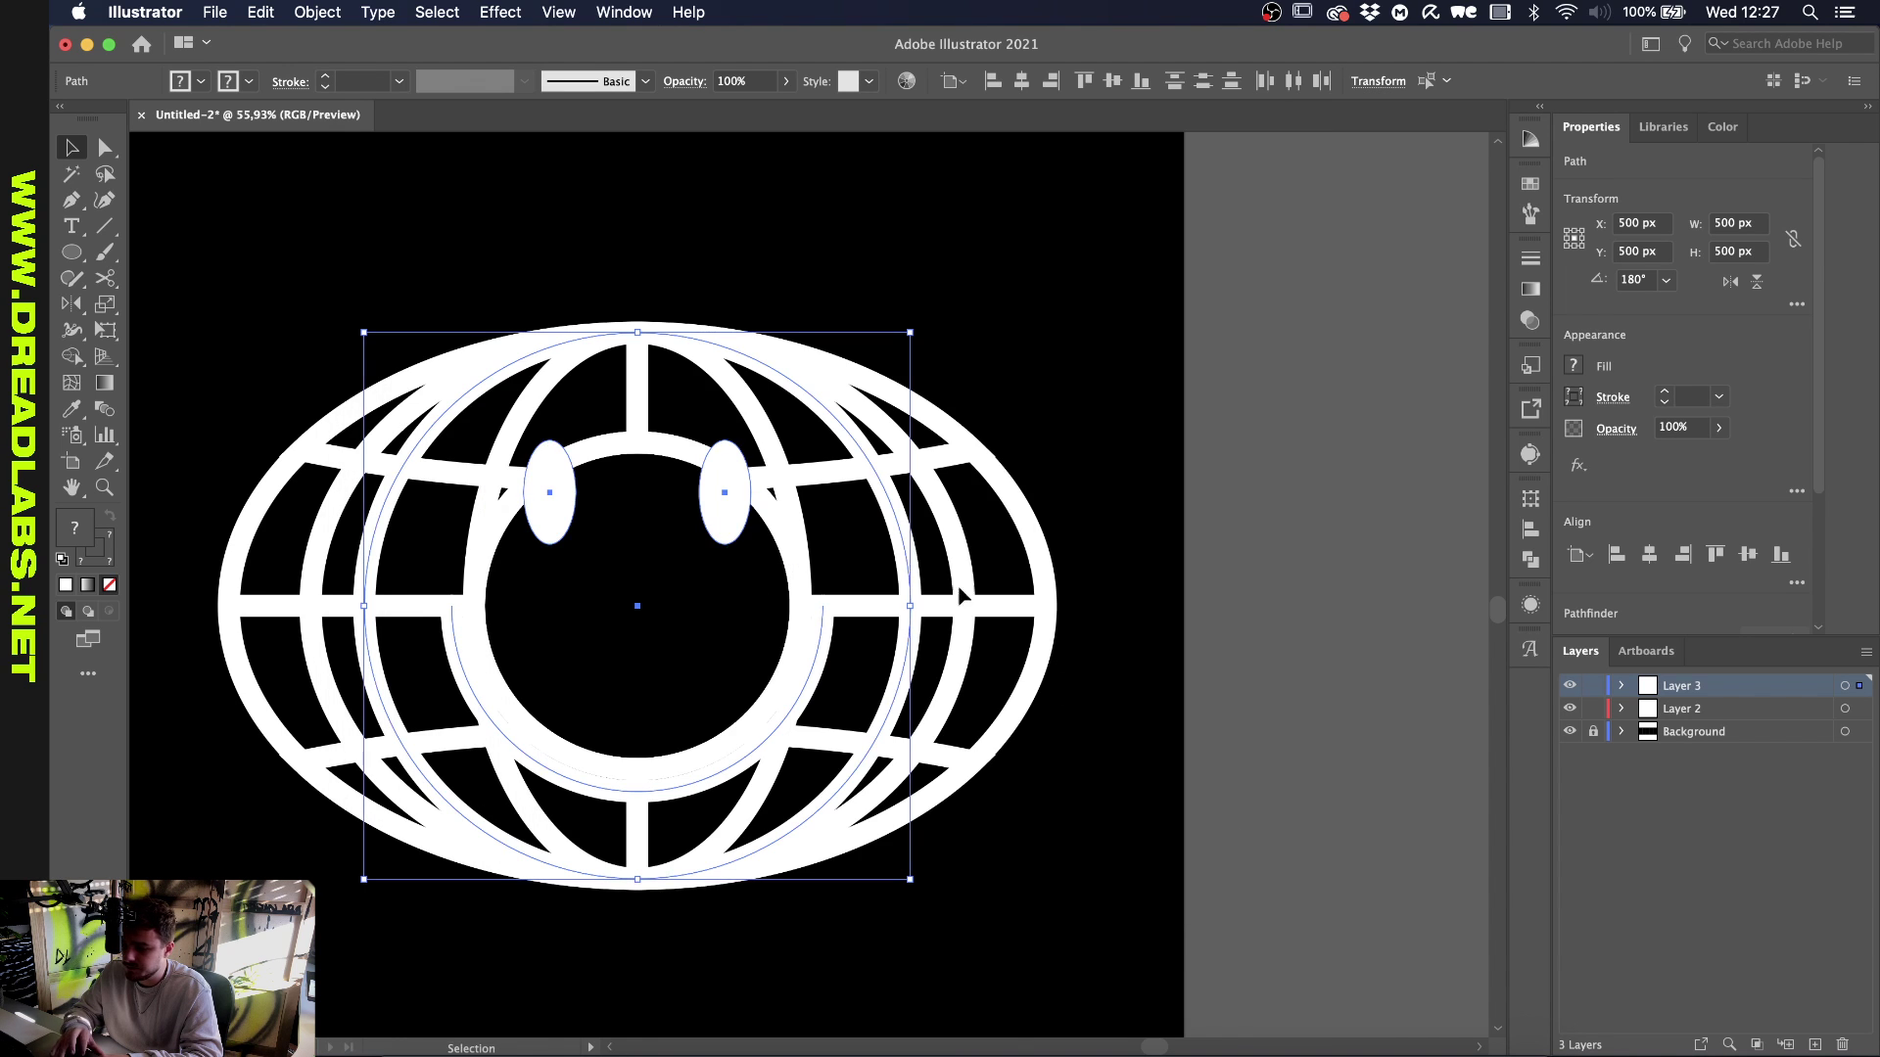
drag(912, 608, 769, 607)
click(678, 284)
scroll(608, 663, up, 3)
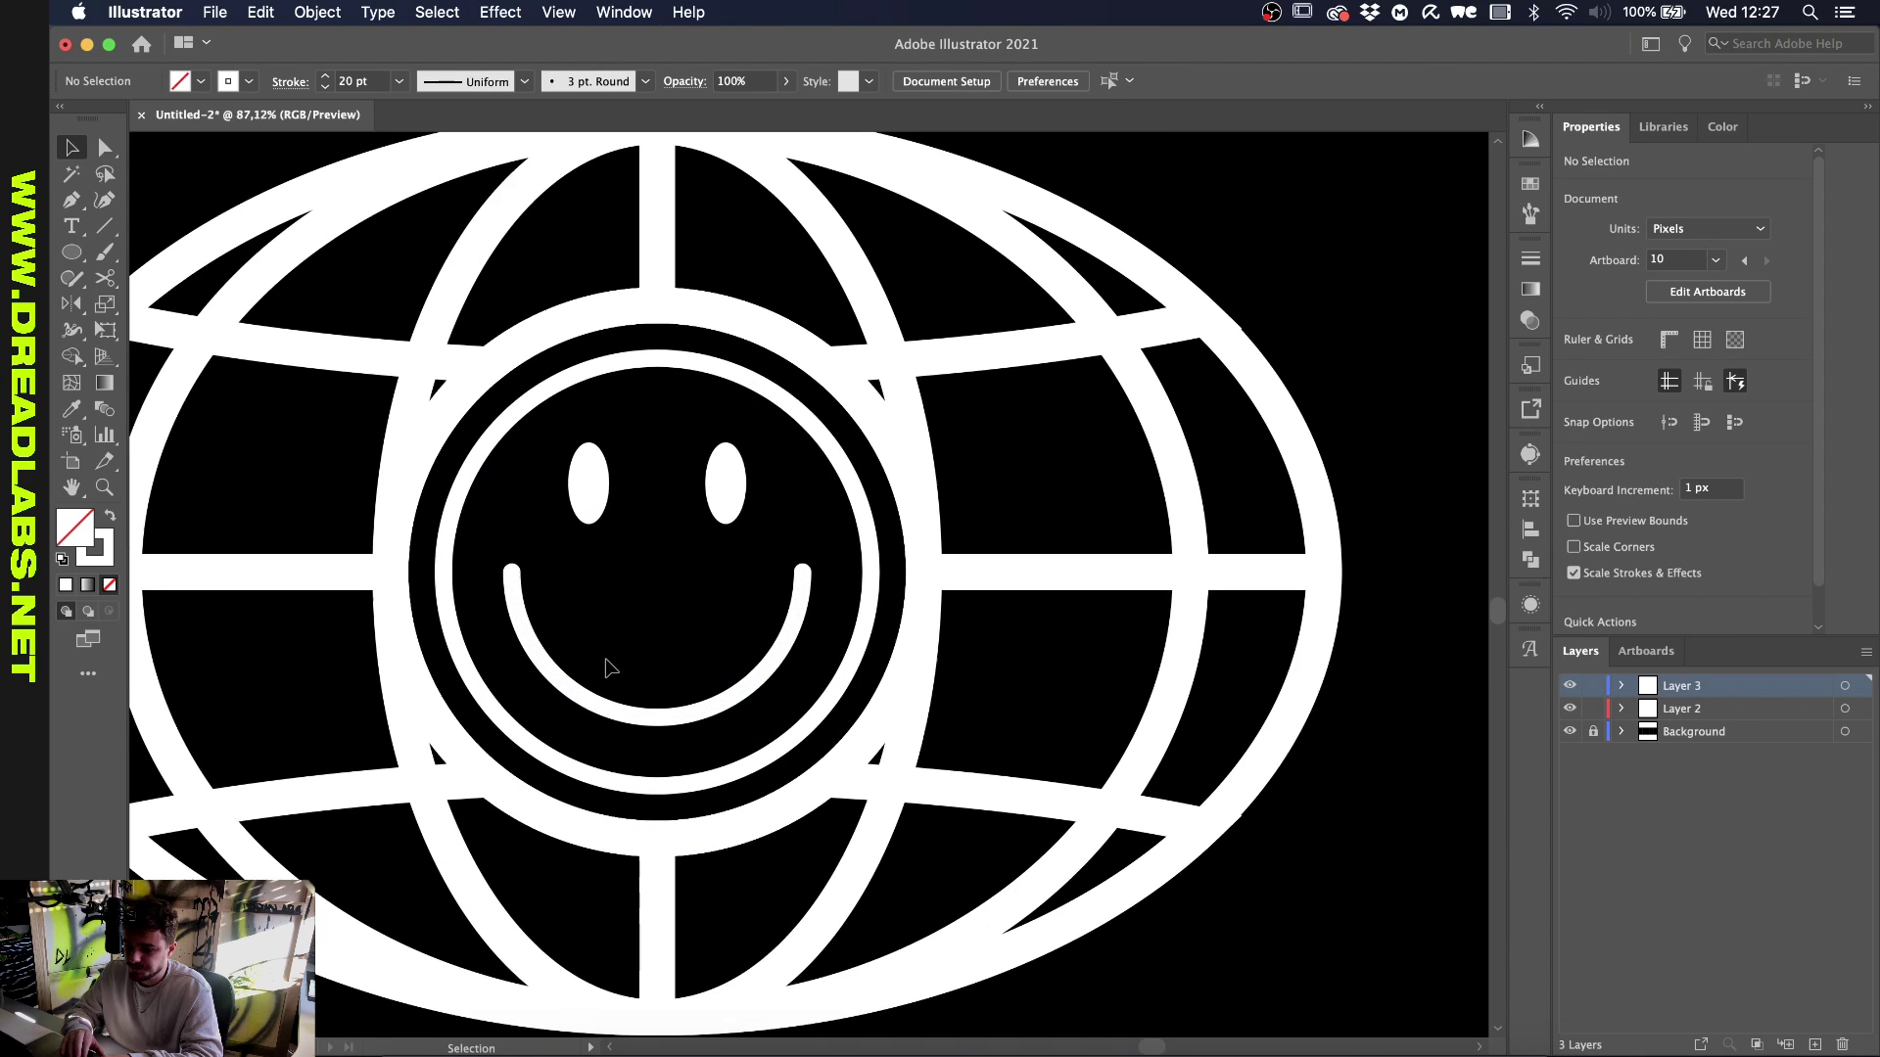